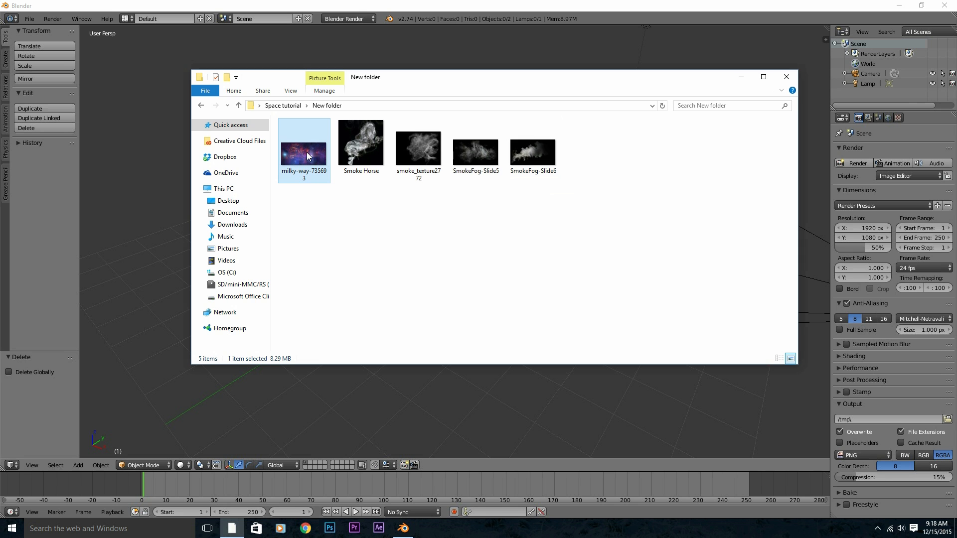
# Preview the milky-way image from the New folder, and close the image and the folder window
pyautogui.doubleClick(308, 156)
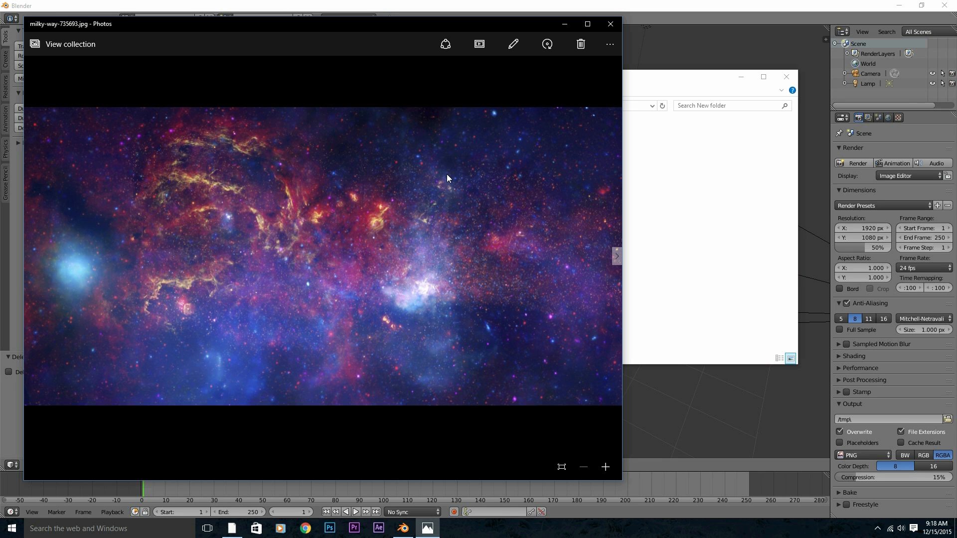
pyautogui.click(610, 25)
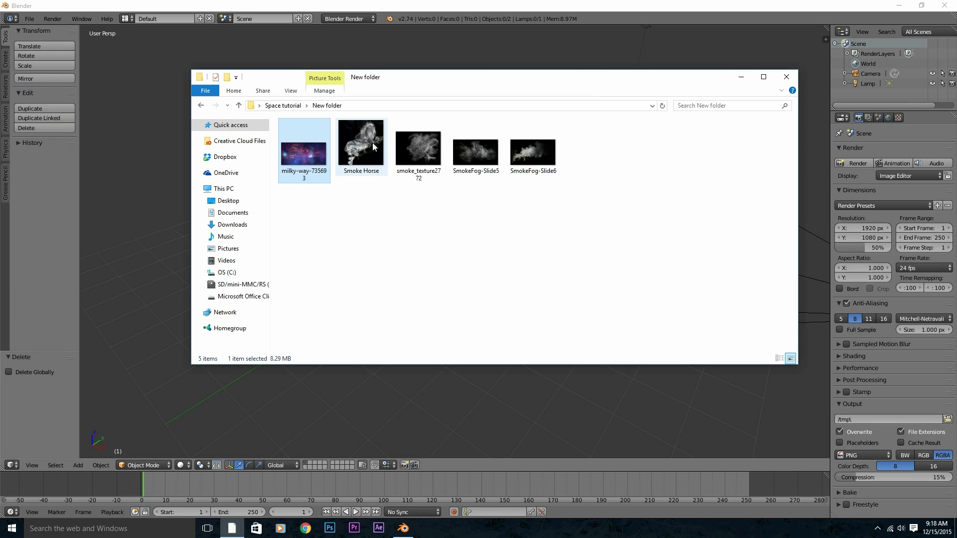
pyautogui.click(786, 80)
# Find and enable the Import-Export: Import Images as Planes add-on in the user preferences
pyautogui.click(29, 18)
pyautogui.click(55, 131)
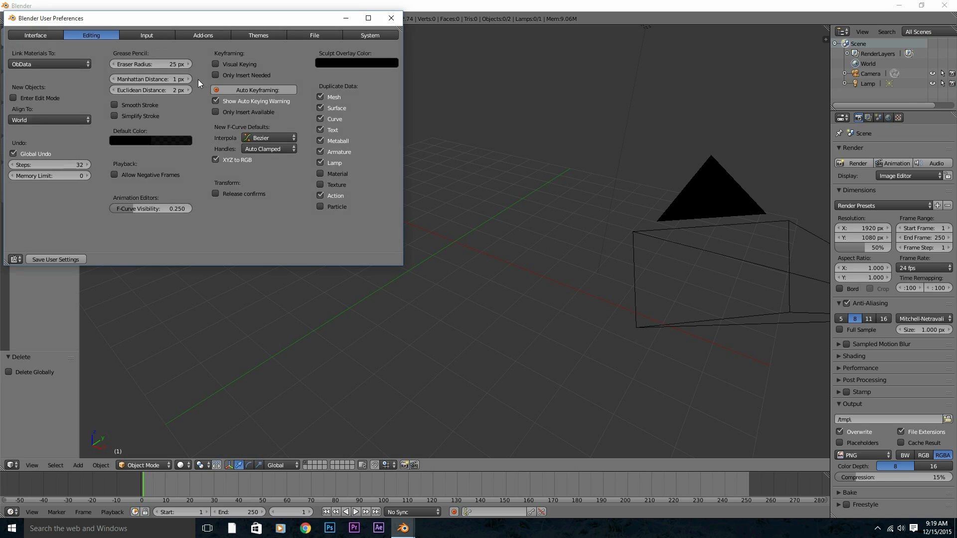
pyautogui.click(191, 35)
pyautogui.click(54, 50)
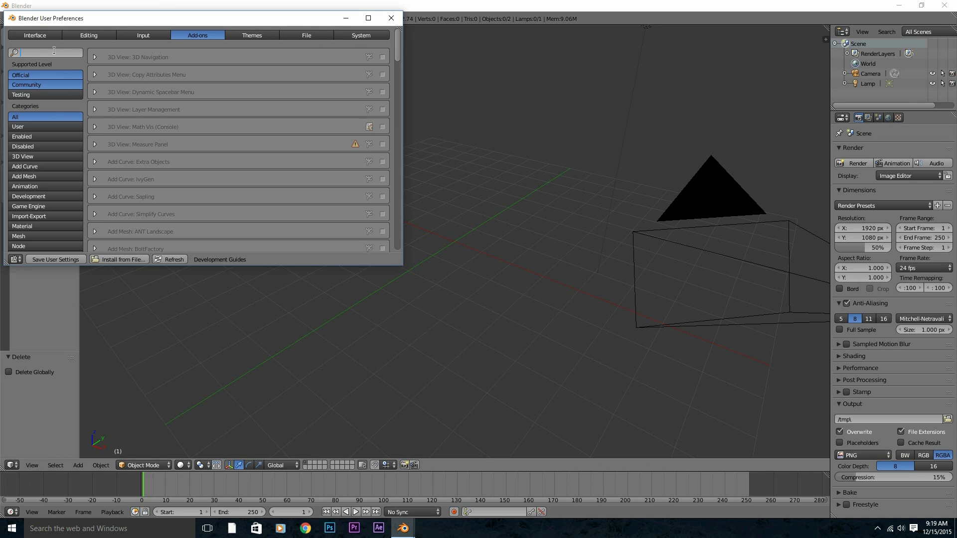
pyautogui.write('imag')
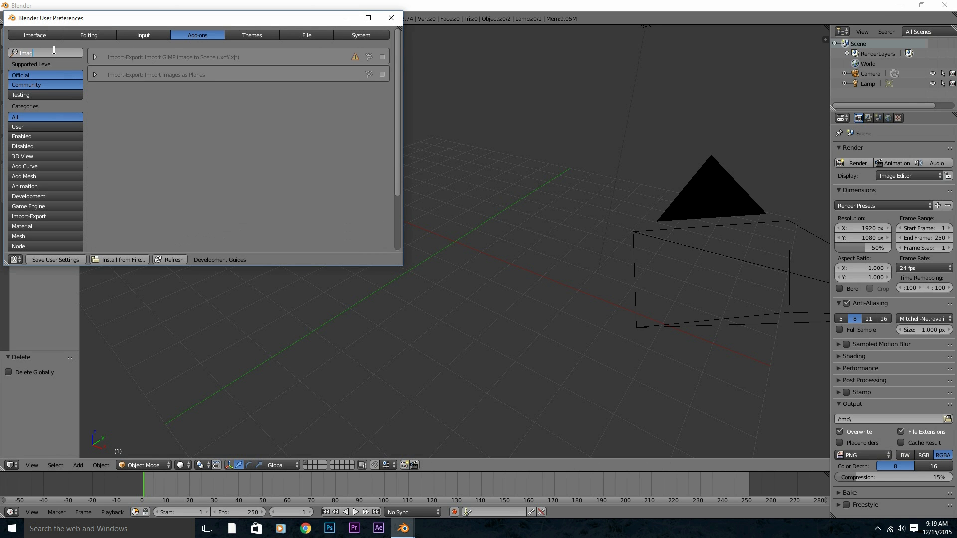
pyautogui.click(382, 75)
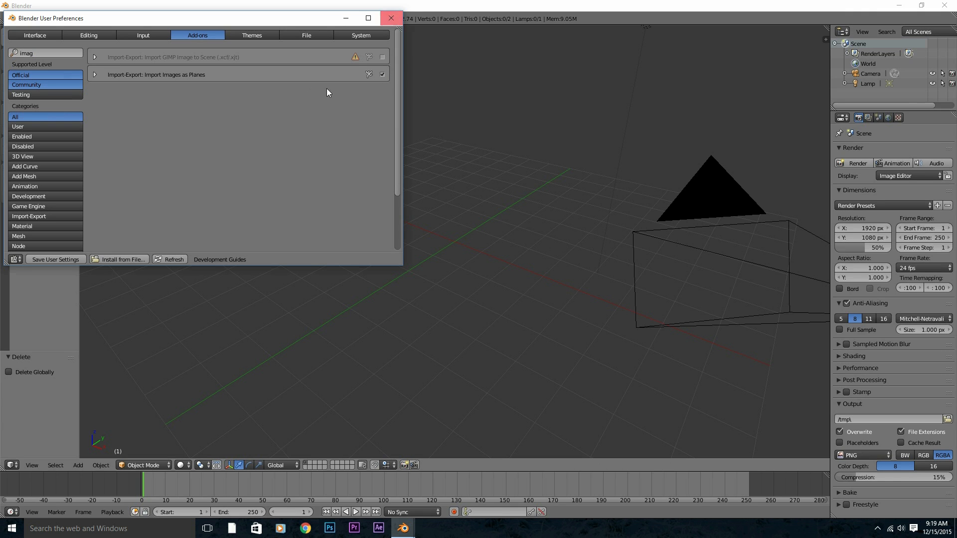
pyautogui.click(391, 18)
# Import all five images from Space tutorial\New folder as planes, including the milky-way, Smoke Horse and SmokeFog images
pyautogui.click(29, 19)
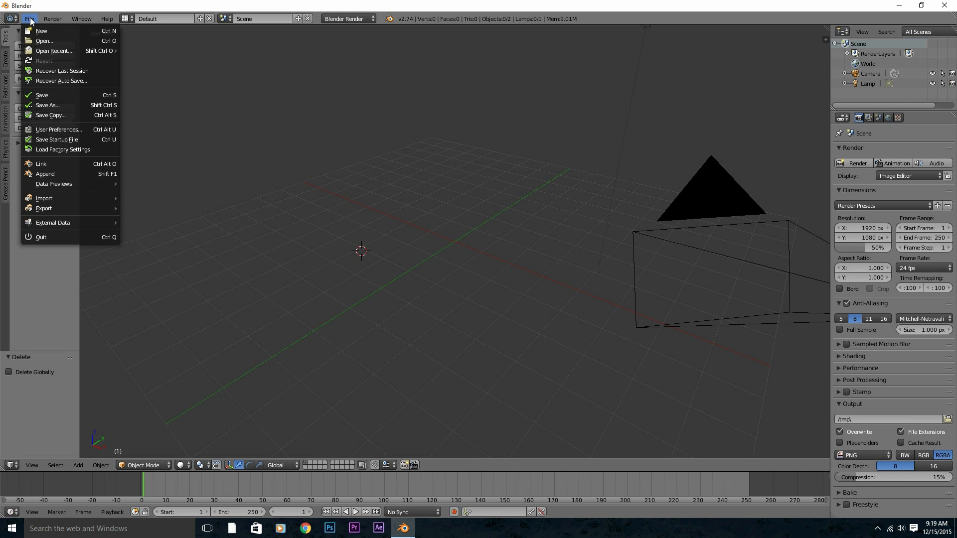
pyautogui.moveTo(78, 199)
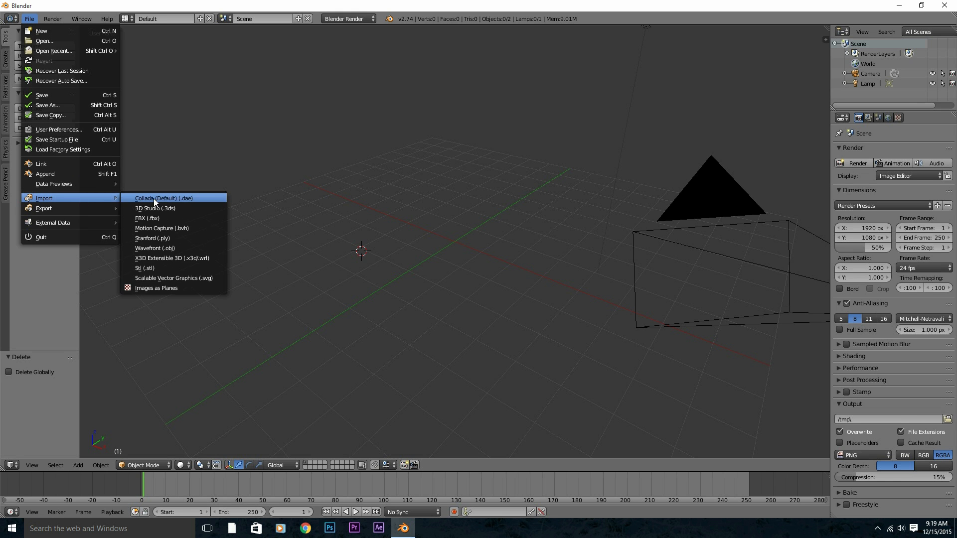
pyautogui.click(176, 289)
pyautogui.click(49, 245)
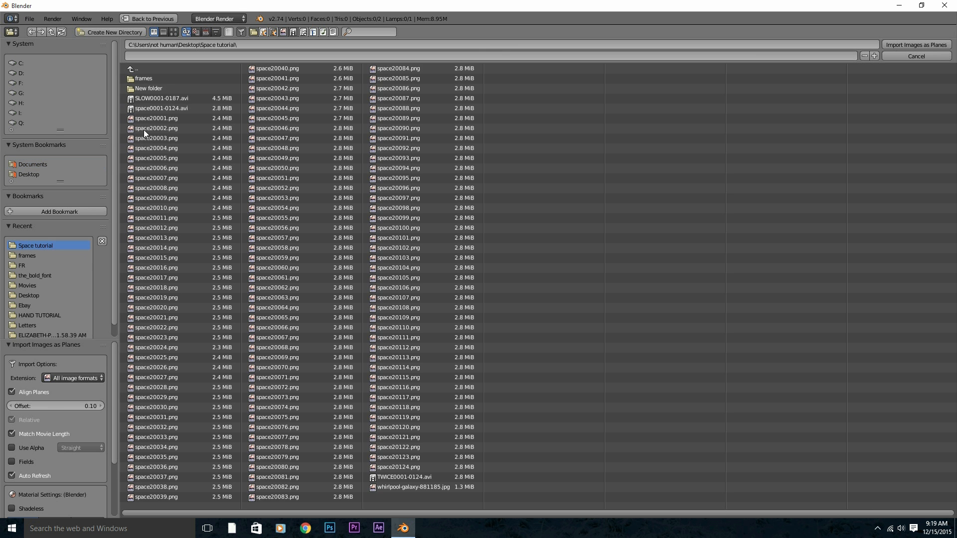
pyautogui.click(151, 87)
pyautogui.moveTo(218, 160); pyautogui.dragTo(211, 72)
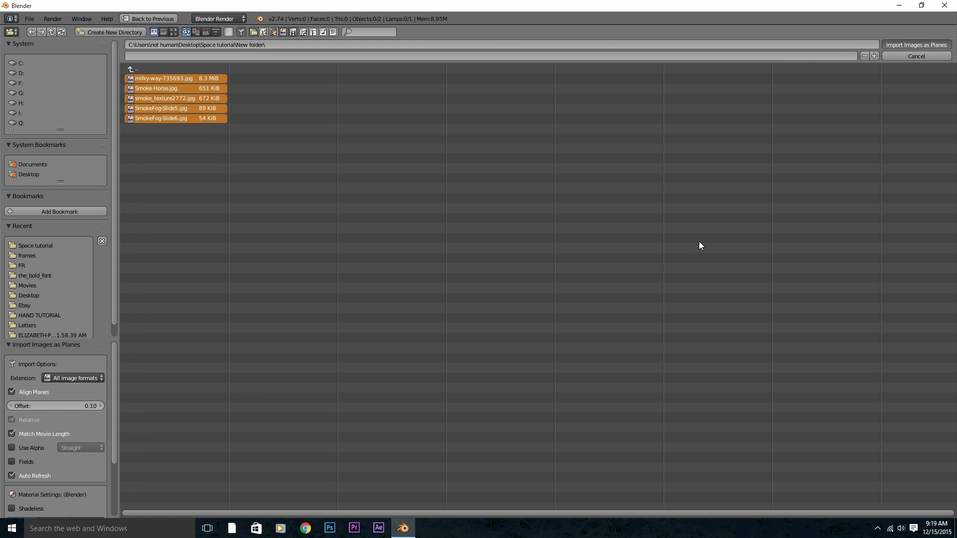
pyautogui.press('Return')
# Select the Smoke Horse plane in the top orthographic view
pyautogui.scroll(-4, 453, 287)
pyautogui.scroll(3, 447, 285)
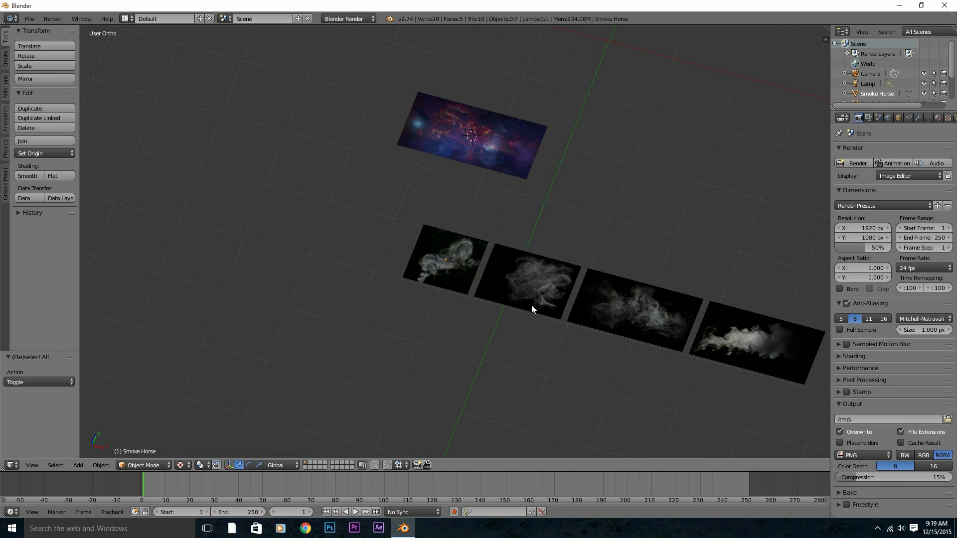
pyautogui.press('KP_7')
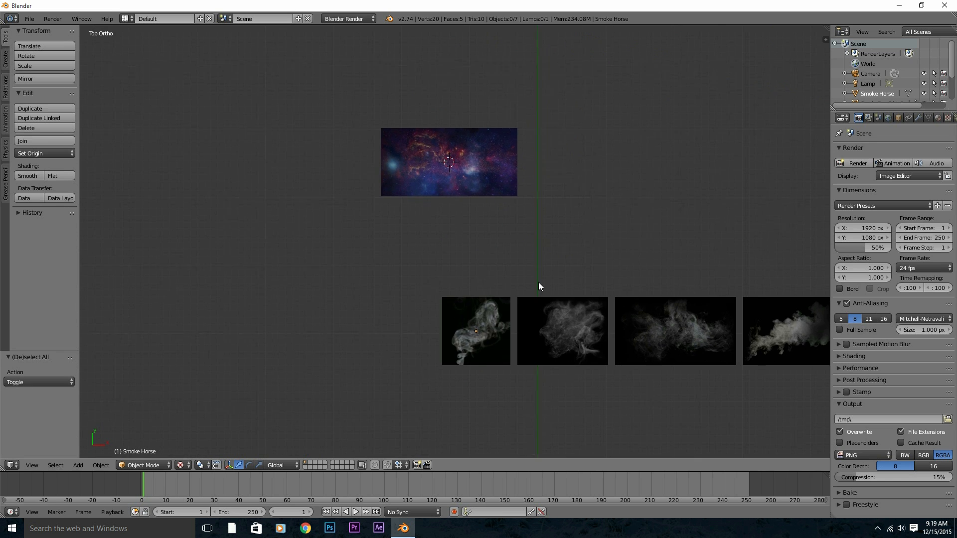
pyautogui.scroll(2, 475, 316)
pyautogui.scroll(3, 475, 316)
pyautogui.keyDown('shift'); pyautogui.moveTo(560, 350); pyautogui.dragTo(489, 241, button='middle'); pyautogui.keyUp('shift')
pyautogui.scroll(4, 519, 237)
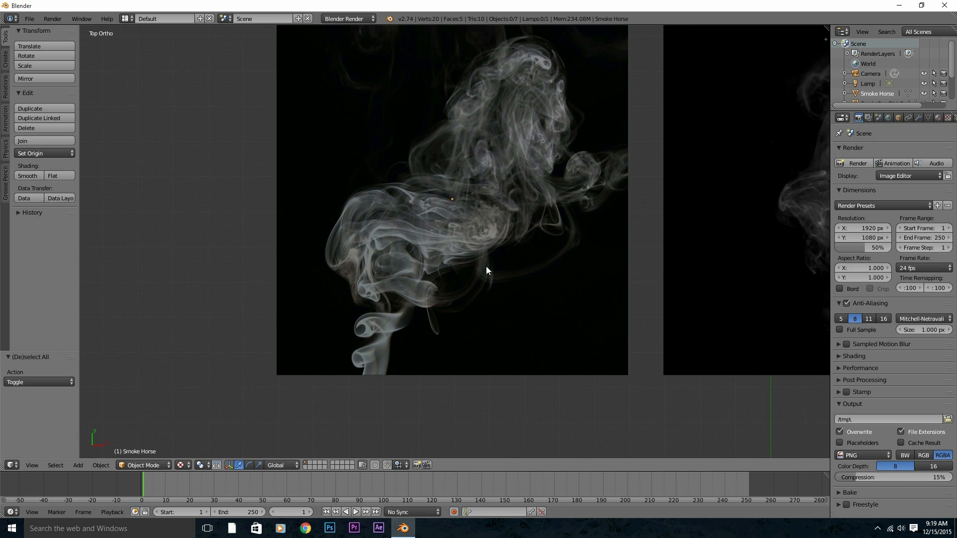
pyautogui.rightClick(495, 248)
pyautogui.scroll(-1, 468, 279)
pyautogui.keyDown('shift'); pyautogui.moveTo(395, 347); pyautogui.dragTo(392, 360, button='middle'); pyautogui.keyUp('shift')
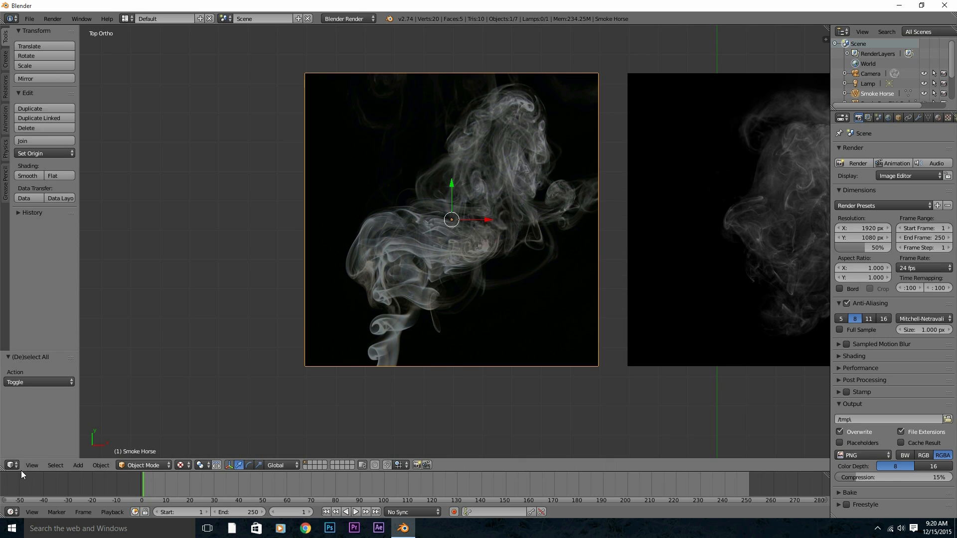
# Enlarge the timeline area and turn it into a UV/Image Editor showing Smoke Horse.jpg
pyautogui.moveTo(27, 471); pyautogui.dragTo(27, 351)
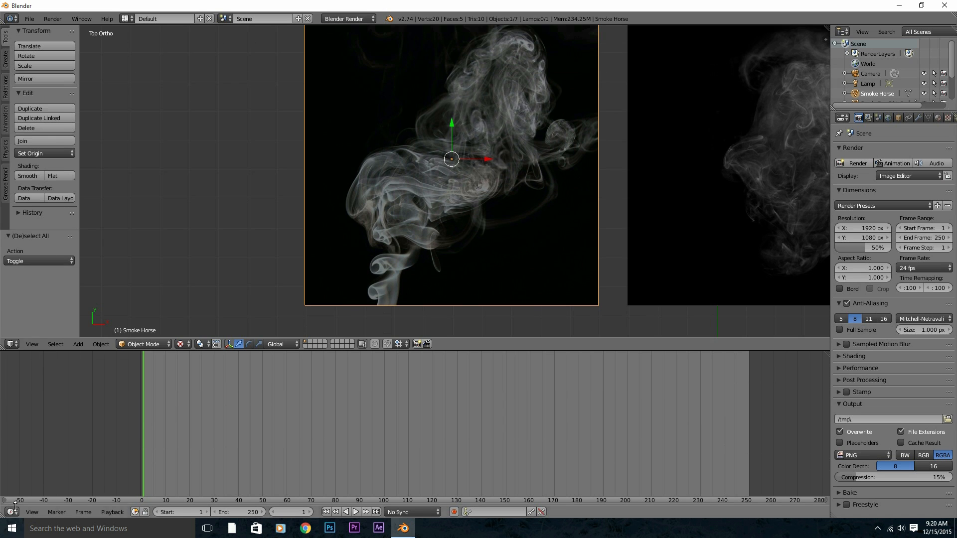
pyautogui.click(12, 512)
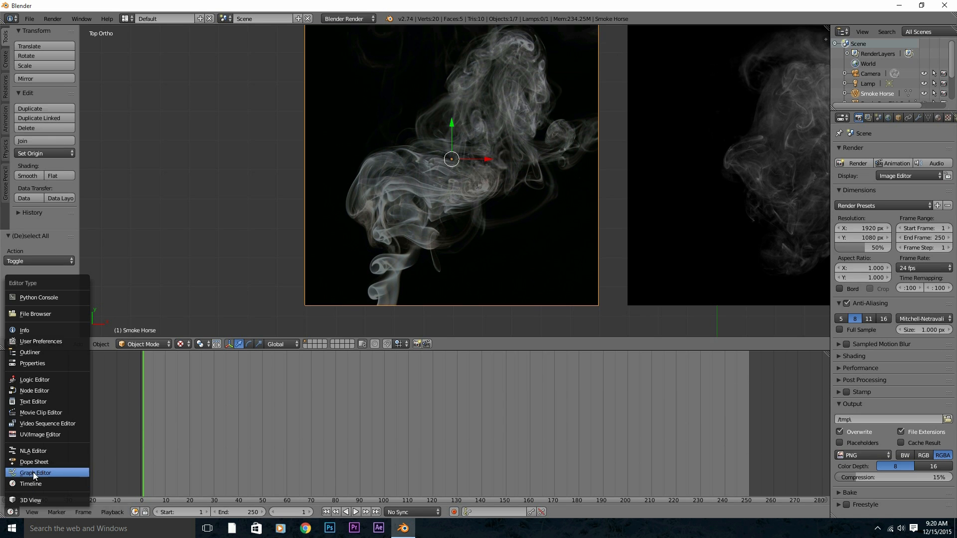
pyautogui.click(41, 433)
pyautogui.press('Tab')
pyautogui.press('Tab')
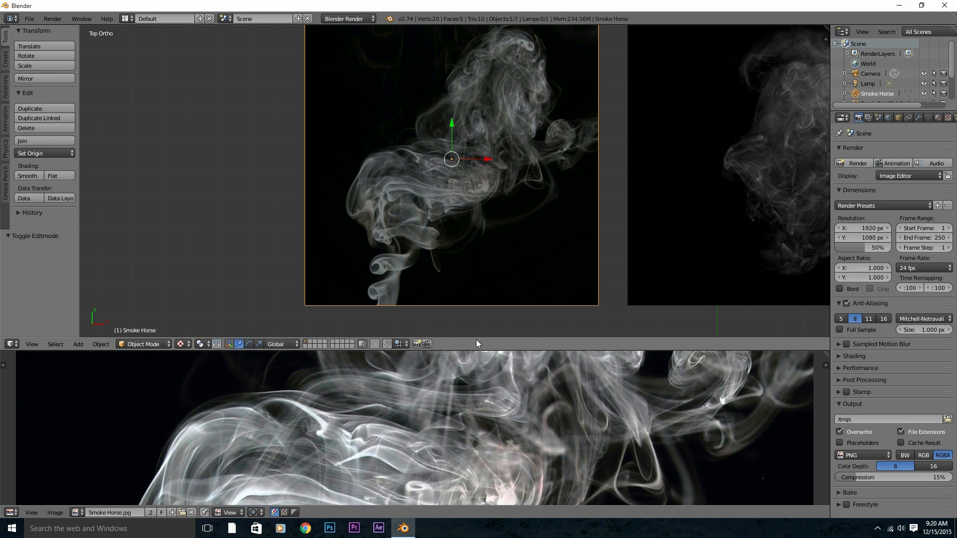
pyautogui.scroll(-5, 468, 412)
pyautogui.scroll(-2, 452, 433)
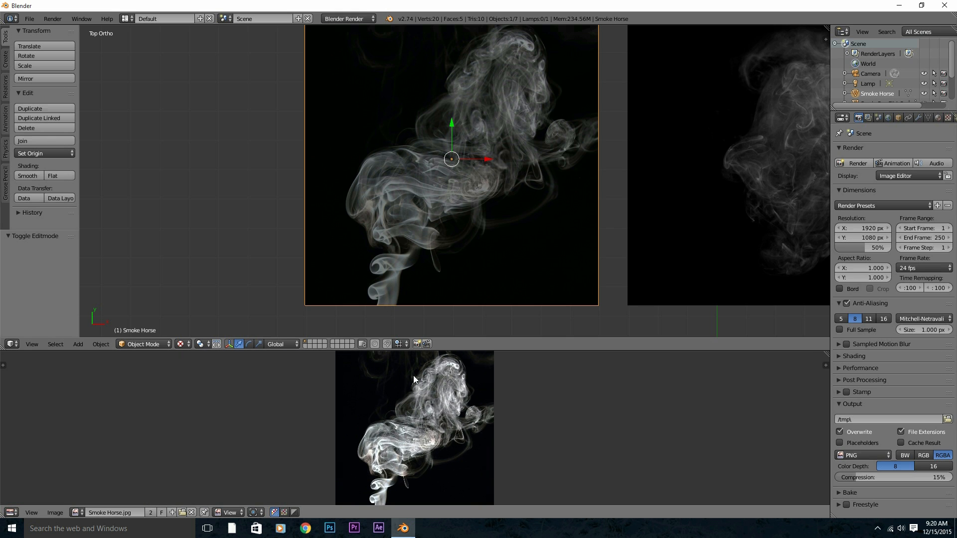
# Maximize the image editor and switch it to Paint mode with the brush settings shown
pyautogui.hotkey('ctrl', 'Up')
pyautogui.scroll(5, 476, 183)
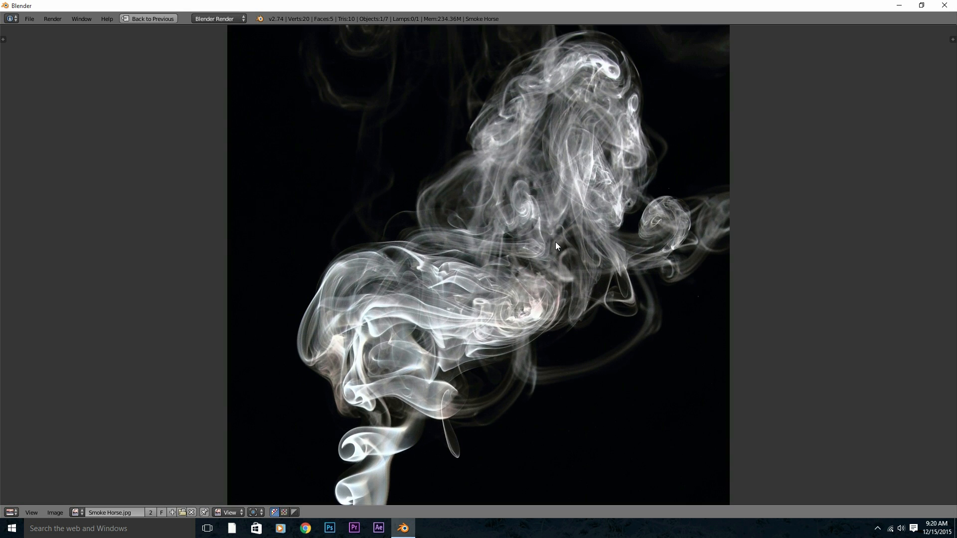
pyautogui.scroll(-1, 476, 249)
pyautogui.click(237, 512)
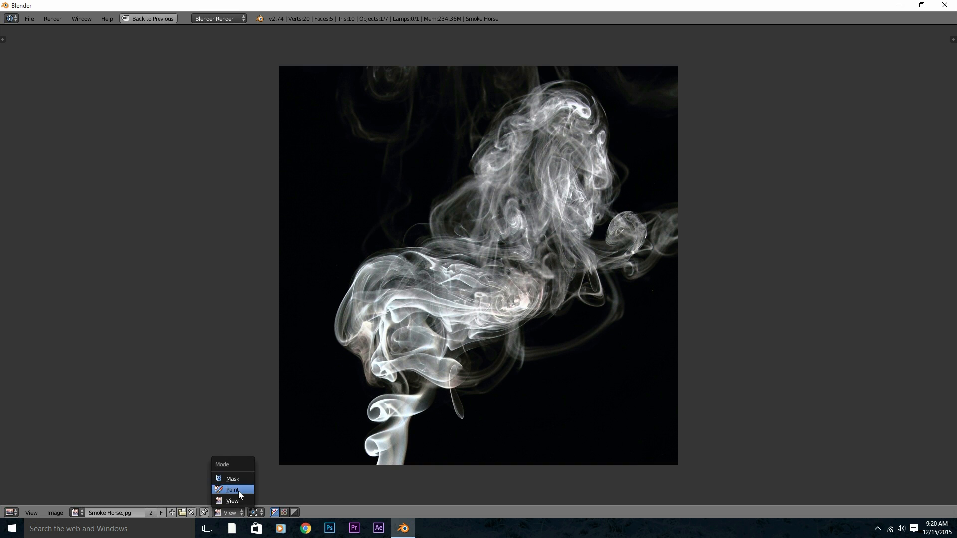
pyautogui.click(232, 490)
pyautogui.press('t')
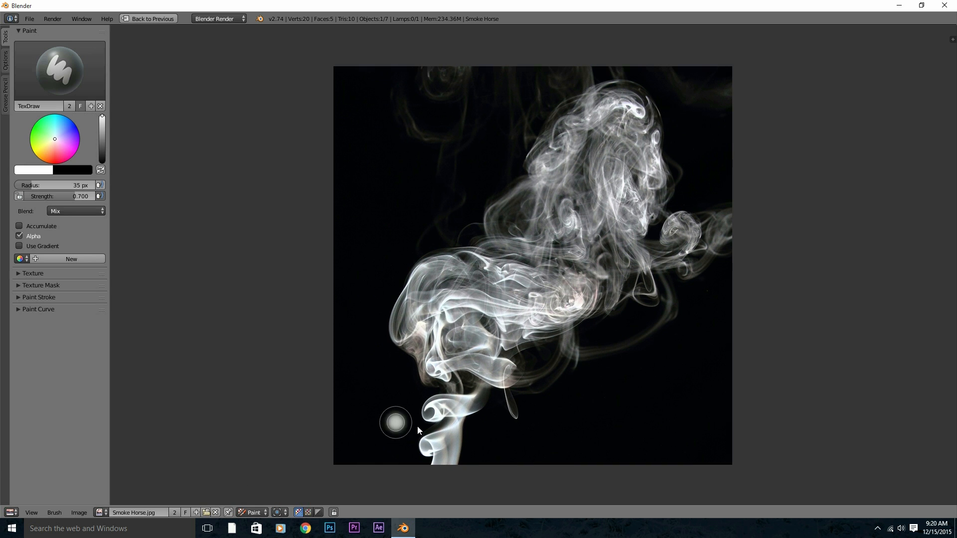
# Set the paint brush to a 200 px radius and a pure black color
pyautogui.press('f')
pyautogui.click(377, 463)
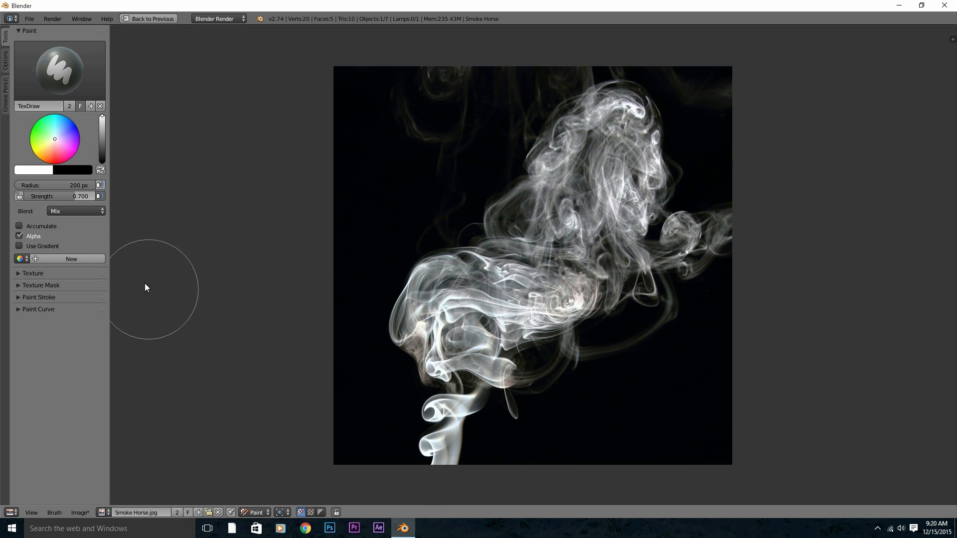
pyautogui.click(65, 170)
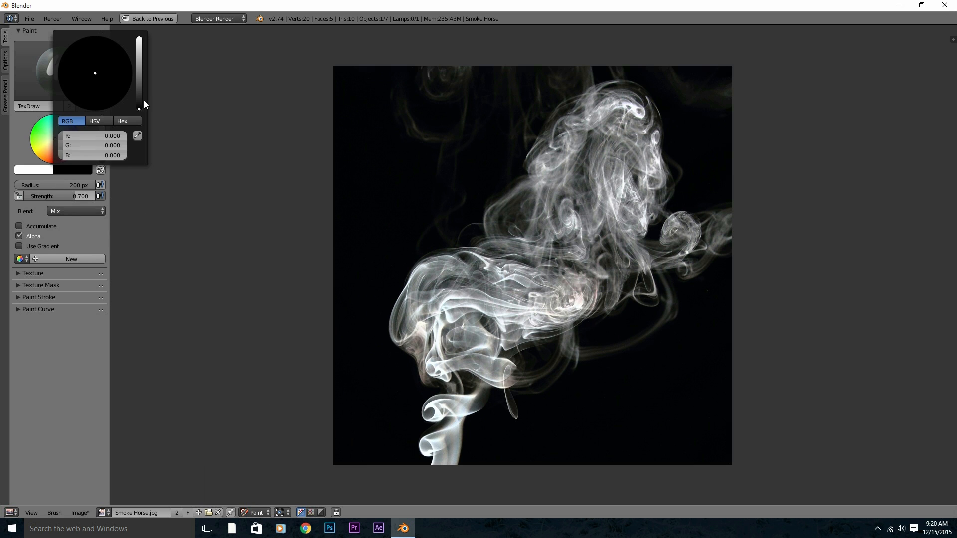
pyautogui.click(33, 170)
pyautogui.moveTo(99, 94); pyautogui.dragTo(105, 113)
# Paint out the smoke at the Smoke Horse image's borders in black, and fade the lower wisp with brush strength 0.207
pyautogui.moveTo(439, 489)
pyautogui.mouseDown()
pyautogui.moveTo(378, 472)
pyautogui.moveTo(465, 456)
pyautogui.moveTo(391, 455)
pyautogui.moveTo(468, 462)
pyautogui.moveTo(407, 444)
pyautogui.moveTo(465, 441)
pyautogui.mouseUp()
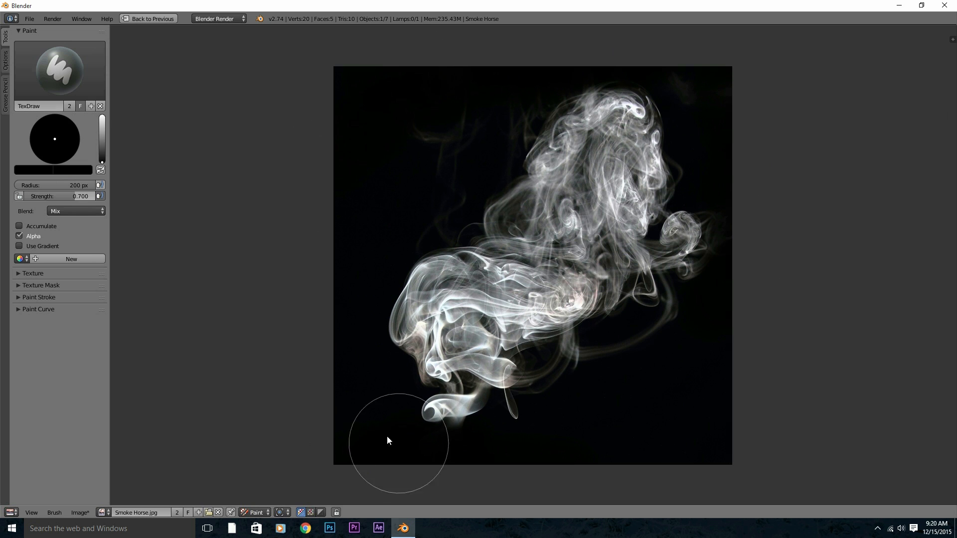
pyautogui.hotkey('shift', 'f')
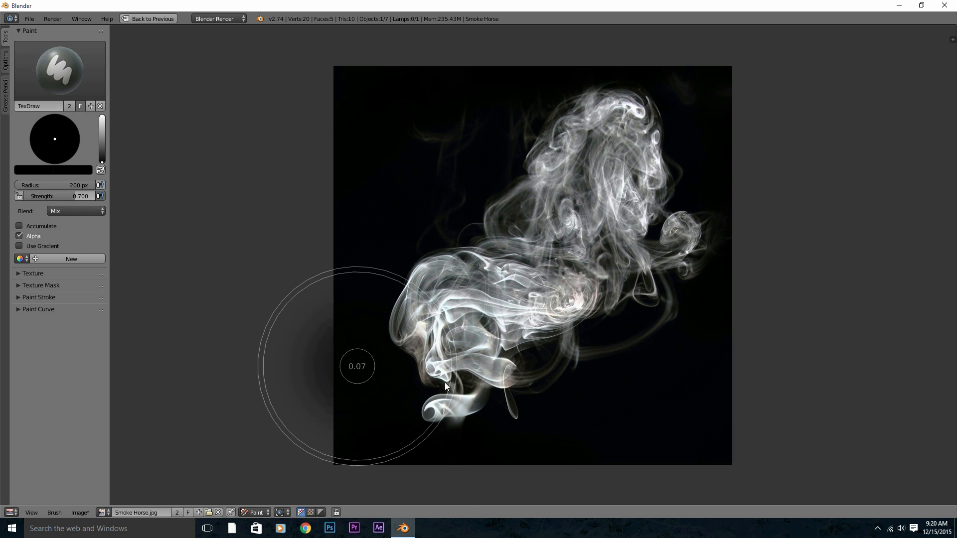
pyautogui.click(445, 382)
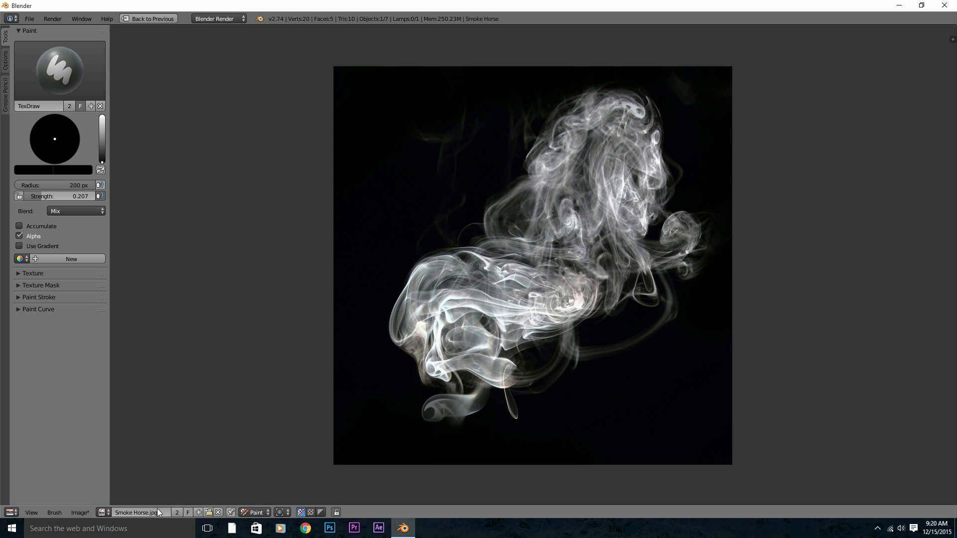
pyautogui.click(80, 513)
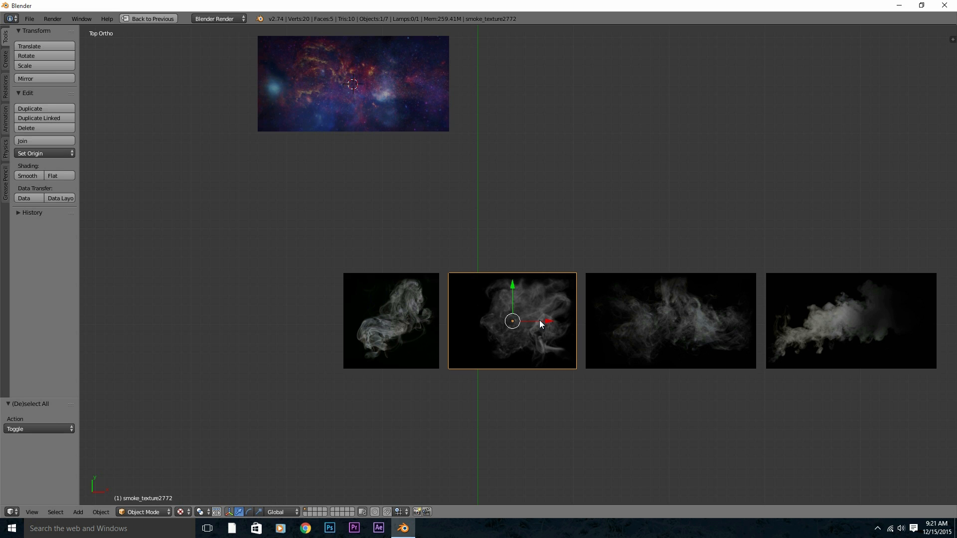
pyautogui.moveTo(539, 320); pyautogui.dragTo(520, 287, button='middle')
pyautogui.press('Delete')
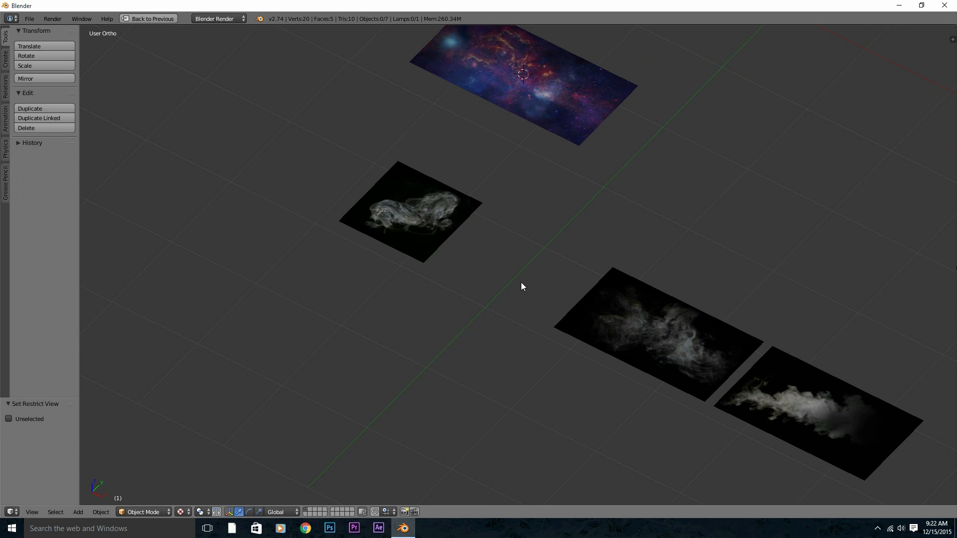
pyautogui.hotkey('ctrl', 'z')
# Isolate the smoke_texture2772 plane in local view and subdivide its mesh into an 11 by 11 grid of faces
pyautogui.press('KP_Divide')
pyautogui.scroll(4, 539, 286)
pyautogui.press('Tab')
pyautogui.scroll(-4, 501, 282)
pyautogui.moveTo(499, 286); pyautogui.dragTo(521, 290, button='middle')
pyautogui.scroll(4, 464, 309)
pyautogui.press('w')
pyautogui.click(421, 270)
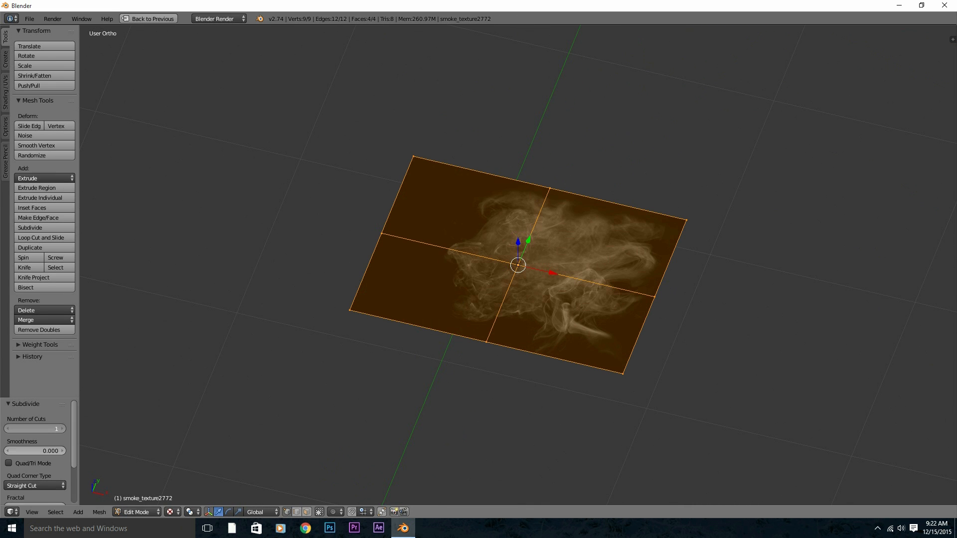
pyautogui.moveTo(46, 428); pyautogui.dragTo(64, 423)
pyautogui.press('w')
pyautogui.click(365, 156)
pyautogui.scroll(2, 464, 263)
pyautogui.hotkey('ctrl', 'Tab')
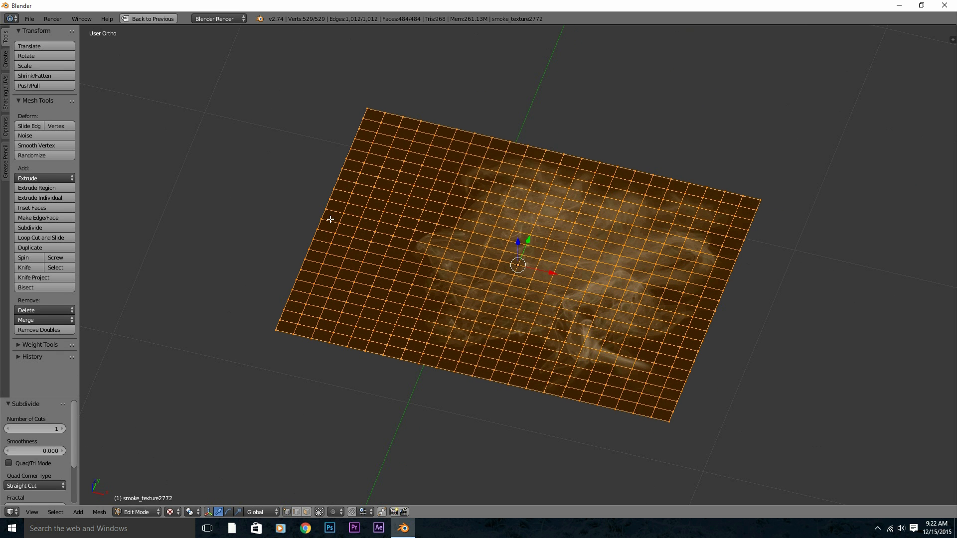
pyautogui.hotkey('ctrl', 'z')
# Using face selection and proportional editing, raise a face left of the smoke by about 0.239 along Z
pyautogui.hotkey('ctrl', 'Tab')
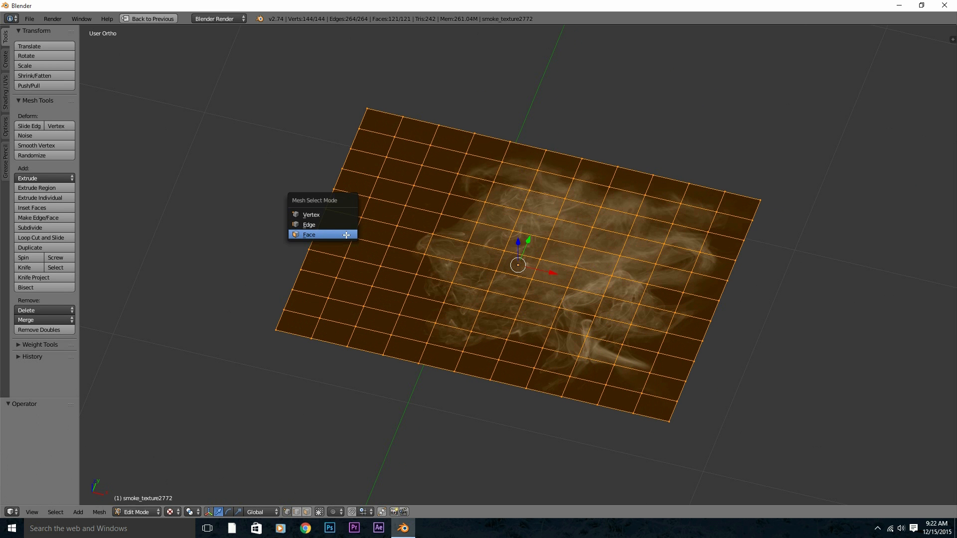
pyautogui.click(346, 235)
pyautogui.rightClick(402, 259)
pyautogui.press('o')
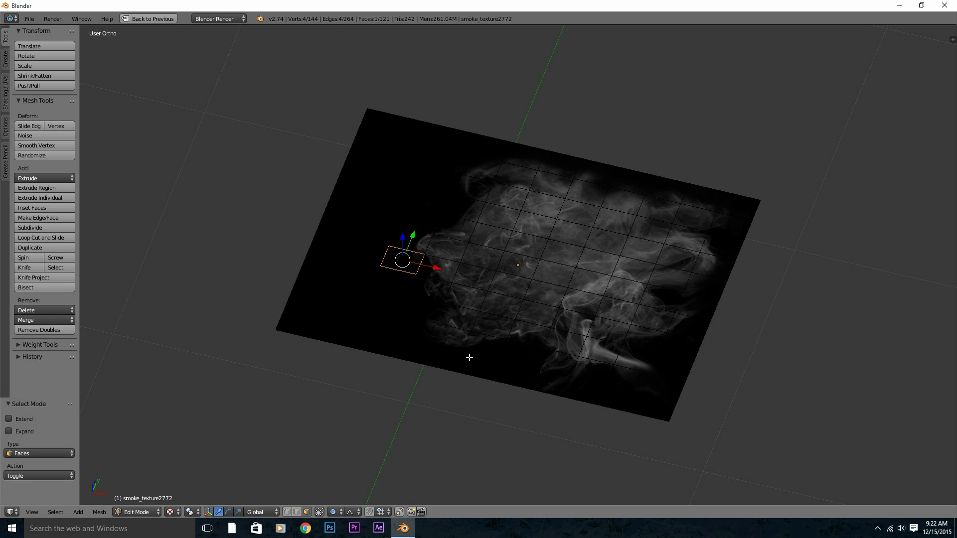
pyautogui.moveTo(469, 360); pyautogui.dragTo(449, 363, button='middle')
pyautogui.scroll(-1, 450, 362)
pyautogui.press('g')
pyautogui.press('z')
pyautogui.click(458, 219)
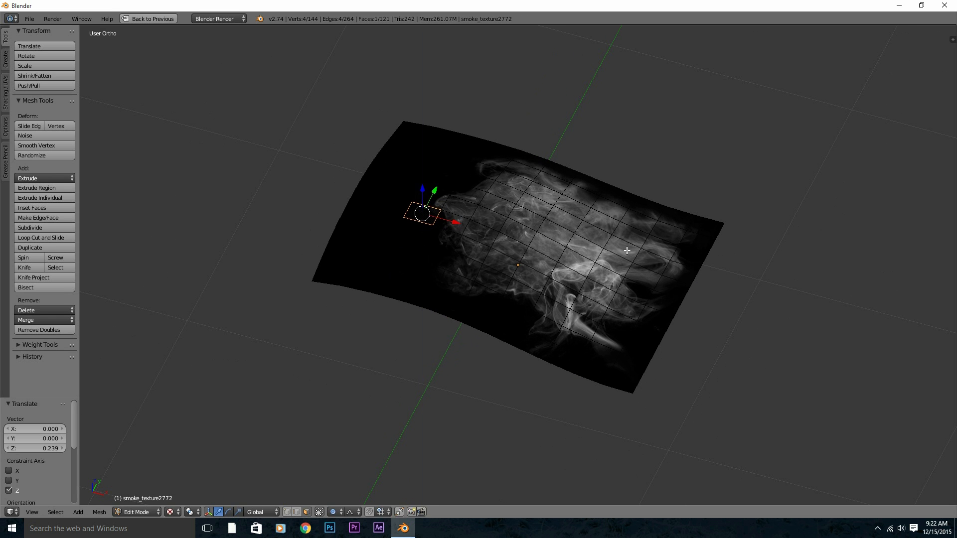
# Along Z, lower a face in the smoke's right part, raise one near the center, and raise one in its lower left by about 0.225
pyautogui.rightClick(626, 249)
pyautogui.press('g')
pyautogui.press('z')
pyautogui.click(629, 310)
pyautogui.rightClick(545, 230)
pyautogui.press('g')
pyautogui.press('z')
pyautogui.click(568, 195)
pyautogui.rightClick(478, 323)
pyautogui.press('g')
pyautogui.press('z')
pyautogui.click(476, 299)
# Lower a face near the plane's smoke-side edge along Z, and raise another near the adjacent corner by about 0.199
pyautogui.moveTo(476, 299); pyautogui.dragTo(424, 292, button='middle')
pyautogui.rightClick(531, 389)
pyautogui.press('g')
pyautogui.rightClick(554, 394)
pyautogui.press('g')
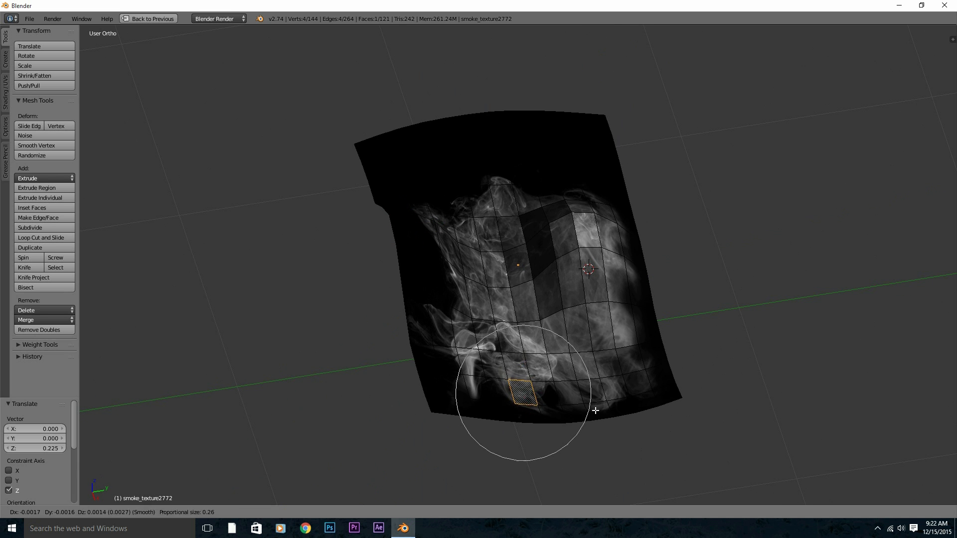
pyautogui.press('z')
pyautogui.click(596, 434)
pyautogui.rightClick(609, 366)
pyautogui.press('g')
pyautogui.press('z')
pyautogui.click(601, 331)
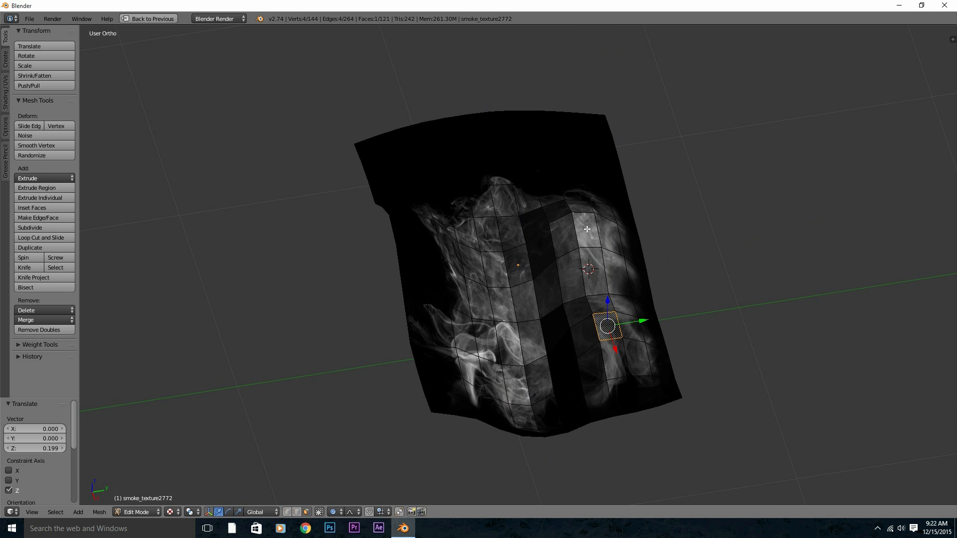
# Lower three faces along Z: one in the smoke's upper right, one at its upper-left peak, and one in the black area above
pyautogui.rightClick(588, 230)
pyautogui.press('g')
pyautogui.press('z')
pyautogui.click(584, 265)
pyautogui.rightClick(504, 201)
pyautogui.press('g')
pyautogui.press('z')
pyautogui.click(506, 224)
pyautogui.rightClick(553, 163)
pyautogui.press('g')
pyautogui.press('z')
pyautogui.click(547, 195)
# Leave mesh editing and apply smooth shading to the deformed smoke plane
pyautogui.press('Tab')
pyautogui.moveTo(508, 265)
pyautogui.mouseDown(button='middle')
pyautogui.moveTo(588, 338)
pyautogui.moveTo(533, 248)
pyautogui.moveTo(567, 288)
pyautogui.moveTo(516, 281)
pyautogui.moveTo(539, 282)
pyautogui.mouseUp(button='middle')
pyautogui.click(20, 176)
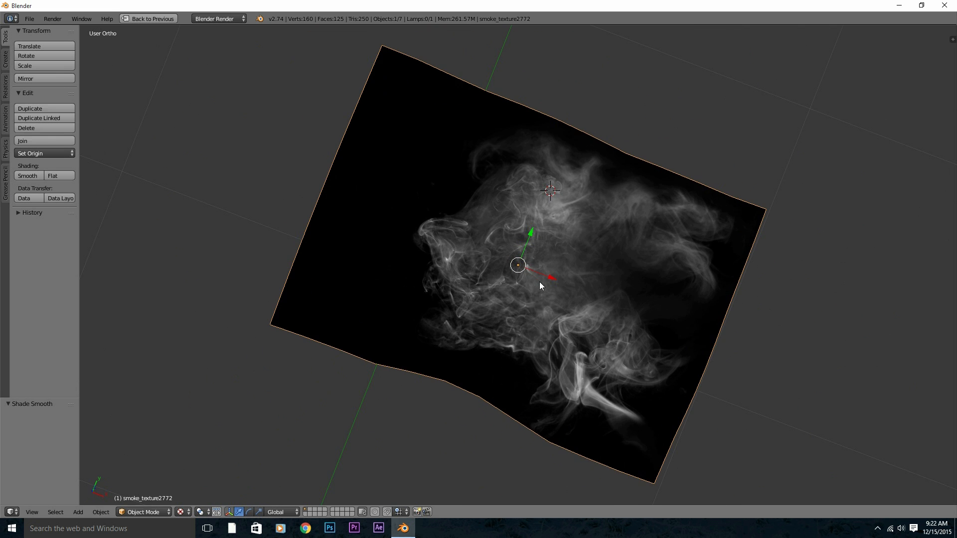
# Restore the multi-editor layout, shrinking the lower image editor and turning it into a Timeline
pyautogui.hotkey('ctrl', 'Up')
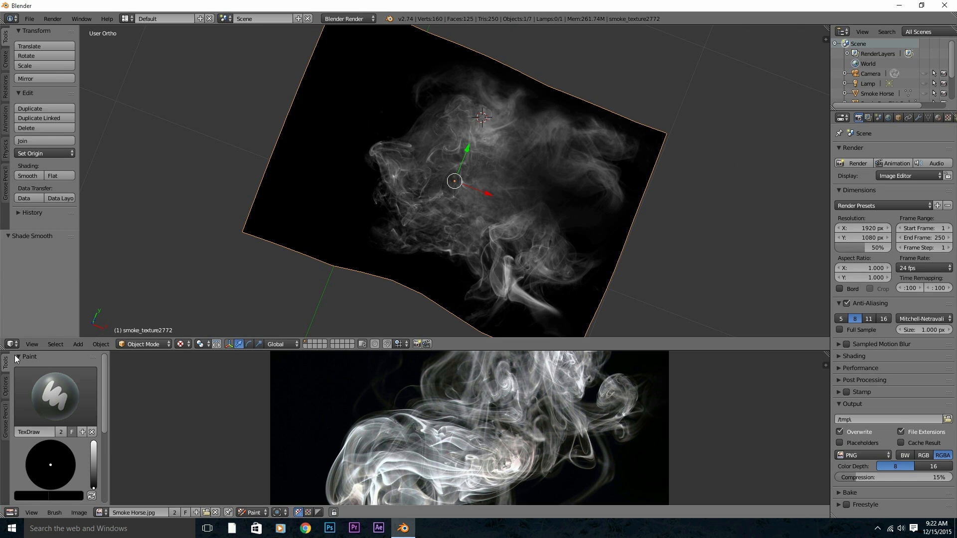
pyautogui.moveTo(22, 351); pyautogui.dragTo(52, 465)
pyautogui.click(11, 512)
pyautogui.click(20, 486)
# Add a Subdivision Surface modifier to the smoke_texture2772 plane, viewed from the top
pyautogui.press('KP_7')
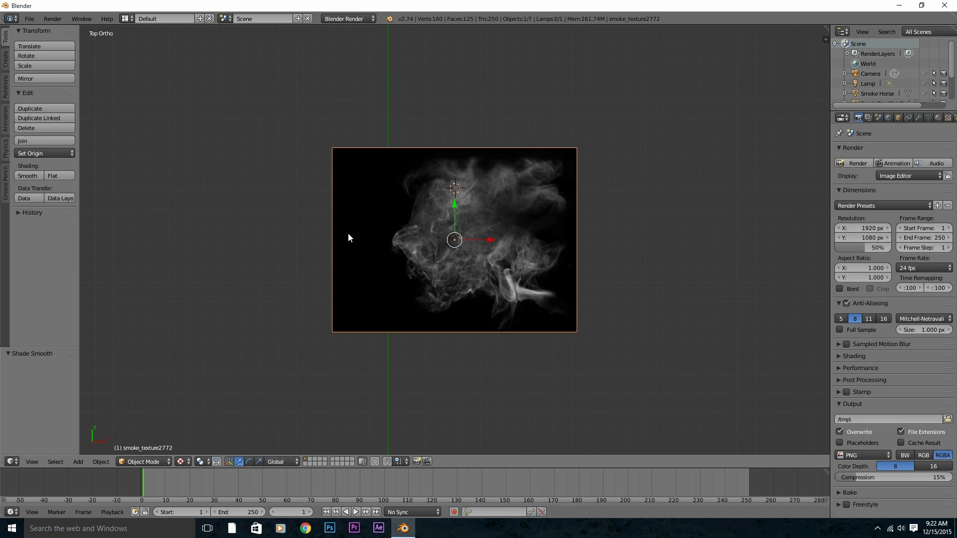
pyautogui.scroll(4, 481, 252)
pyautogui.click(917, 118)
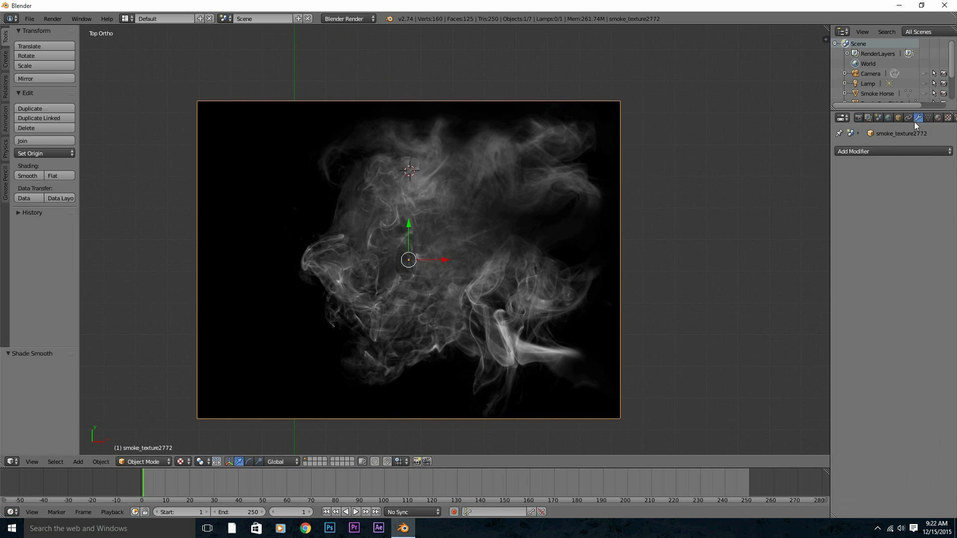
pyautogui.click(869, 152)
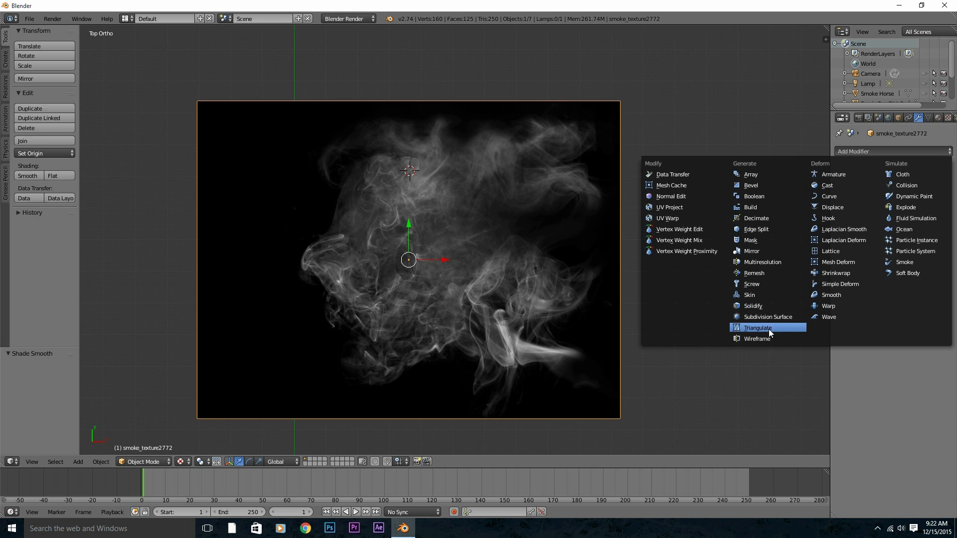
pyautogui.click(770, 315)
# Add a Displace modifier to the smoke plane with a new texture and a strength of 0.2
pyautogui.click(907, 152)
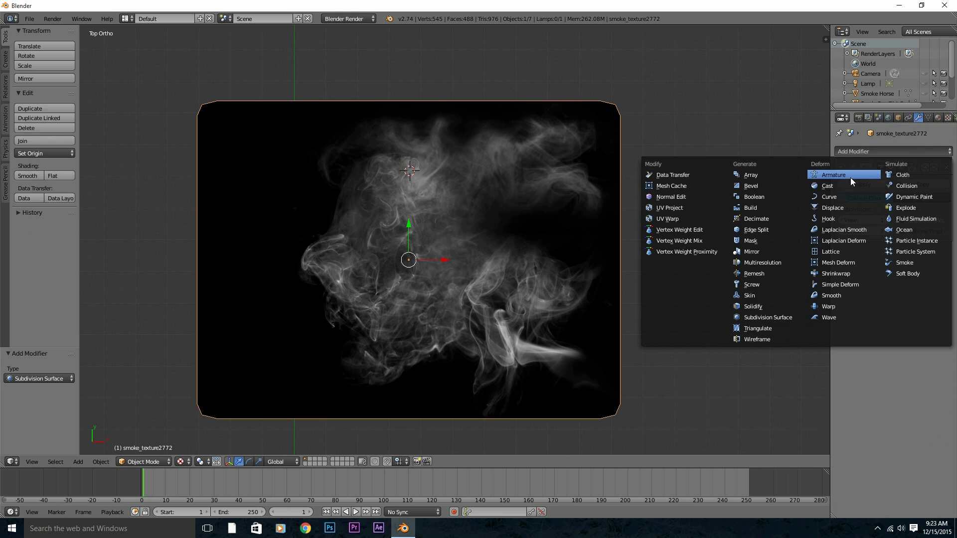
pyautogui.click(861, 208)
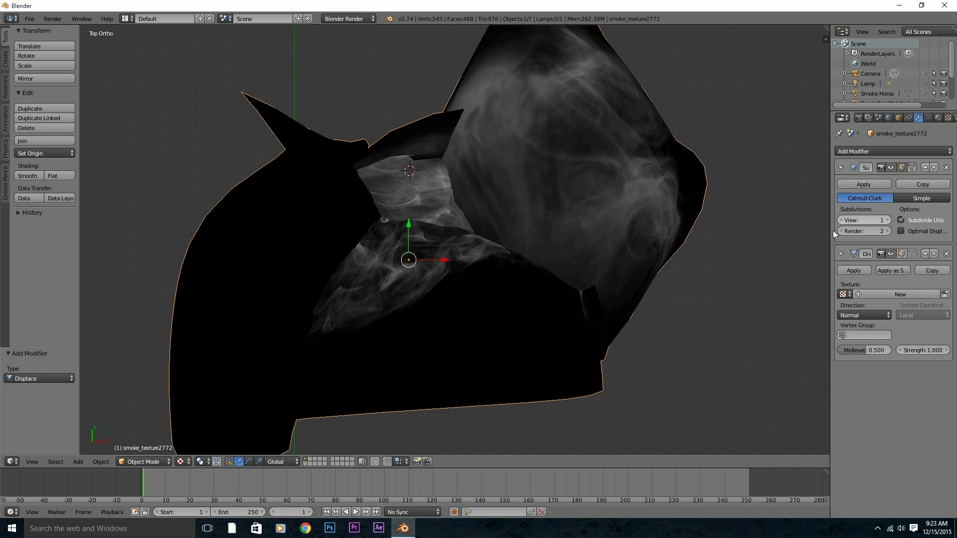
pyautogui.click(870, 293)
pyautogui.moveTo(917, 351); pyautogui.dragTo(878, 351)
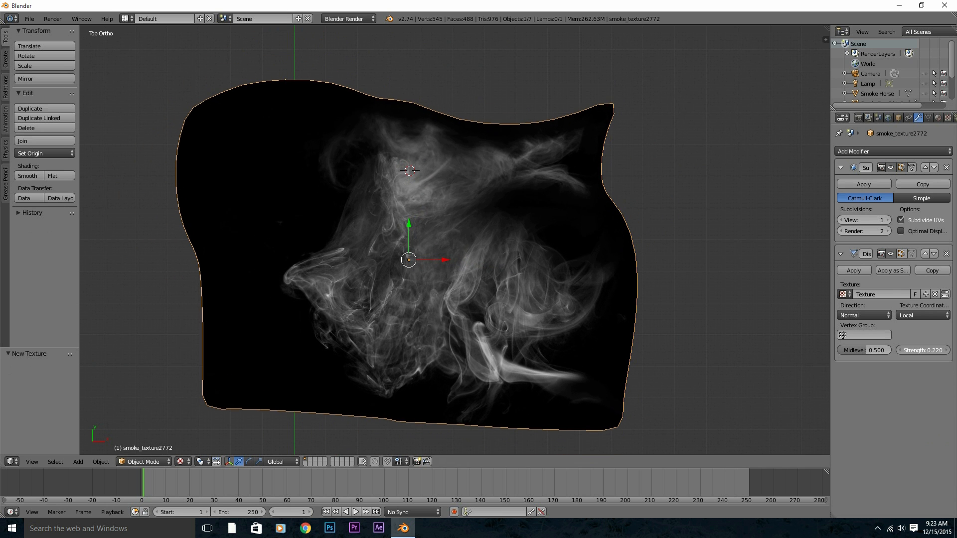
# Change the displacement texture's type to Clouds and set its noise size to 0.05
pyautogui.click(948, 118)
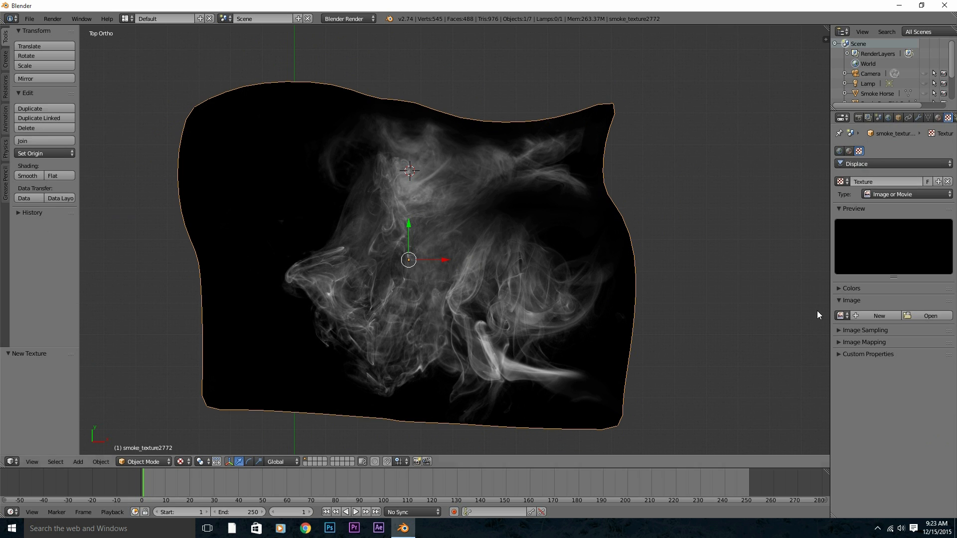
pyautogui.click(840, 300)
pyautogui.click(840, 300)
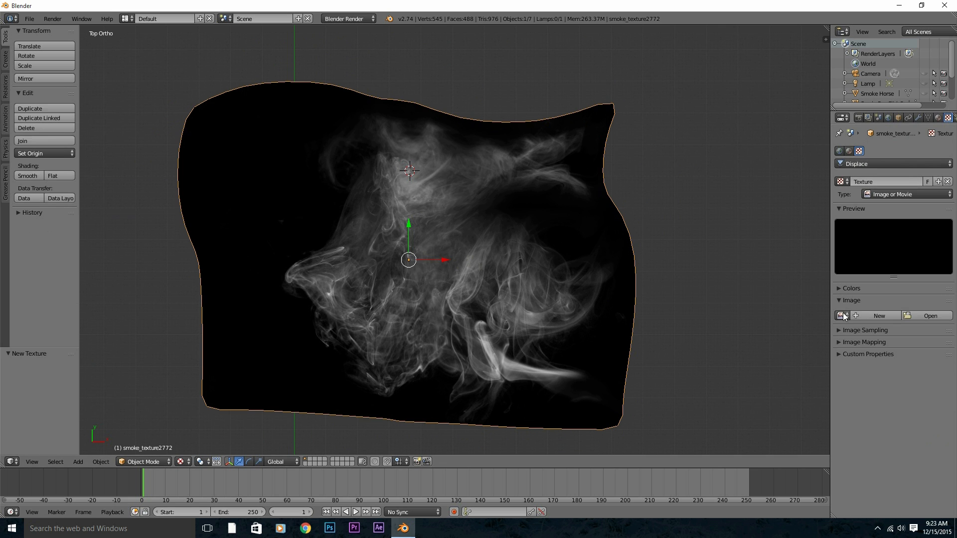
pyautogui.click(889, 194)
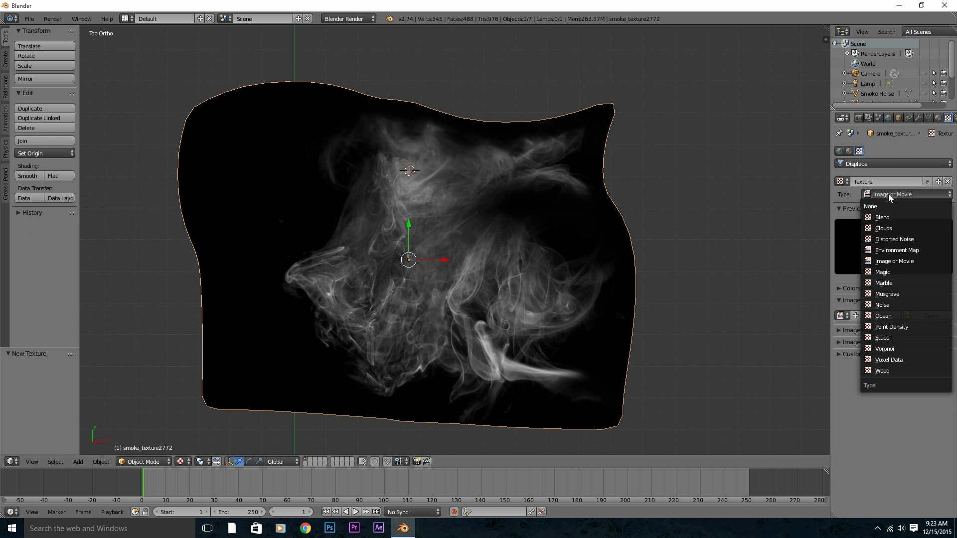
pyautogui.click(896, 227)
pyautogui.moveTo(866, 366)
pyautogui.mouseDown()
pyautogui.moveTo(875, 367)
pyautogui.moveTo(848, 367)
pyautogui.mouseUp()
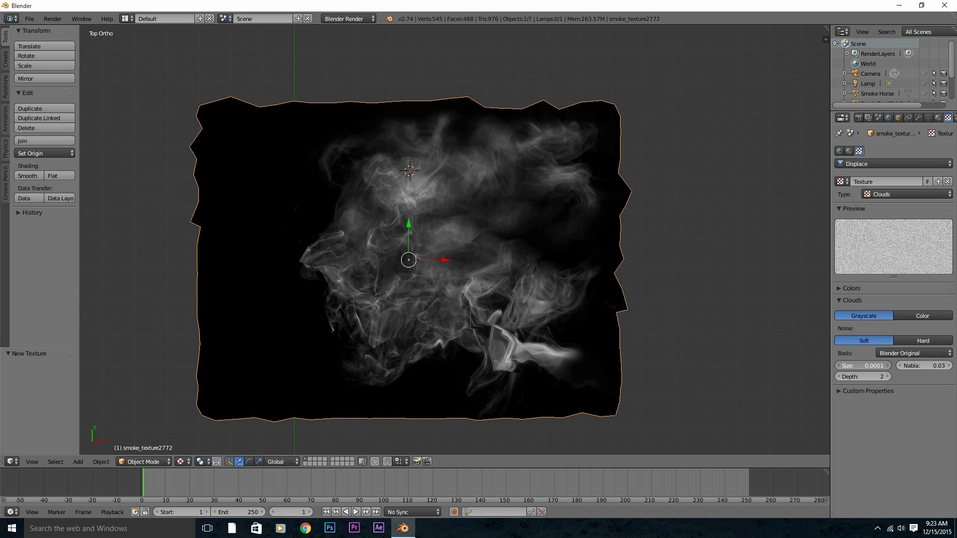
pyautogui.click(862, 366)
pyautogui.write('0.05')
pyautogui.press('Return')
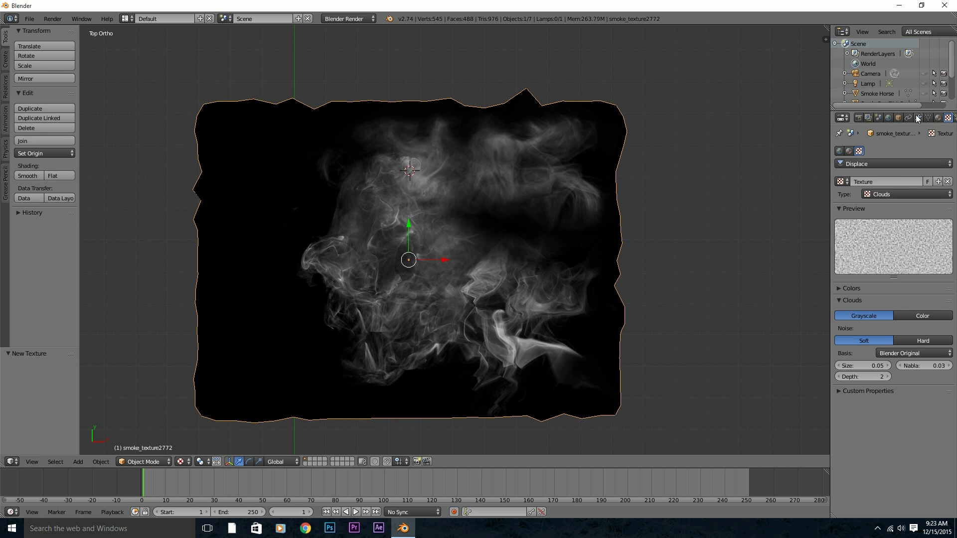
# Set the Subdivision Surface view level to 2 and the Displace strength to 0.05
pyautogui.click(917, 116)
pyautogui.click(888, 220)
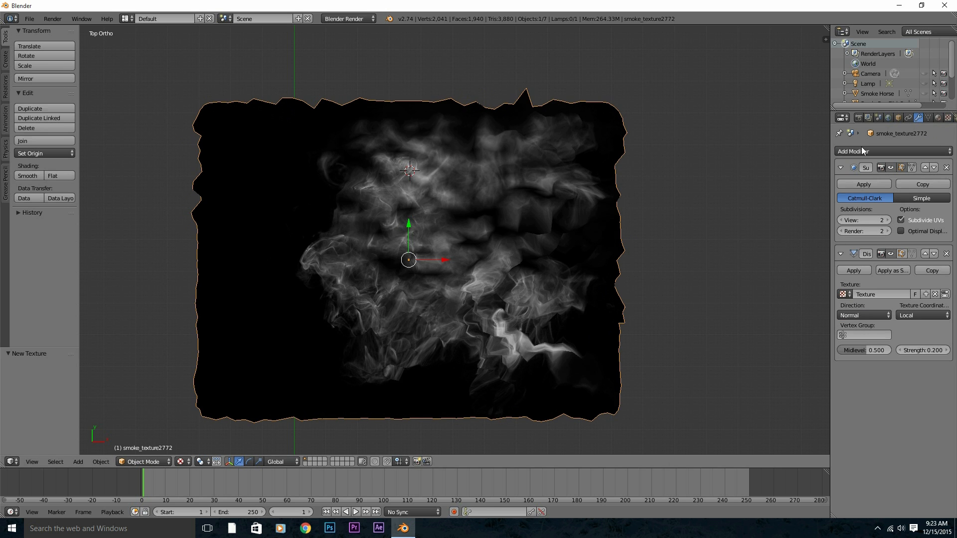
pyautogui.moveTo(918, 351); pyautogui.dragTo(882, 351)
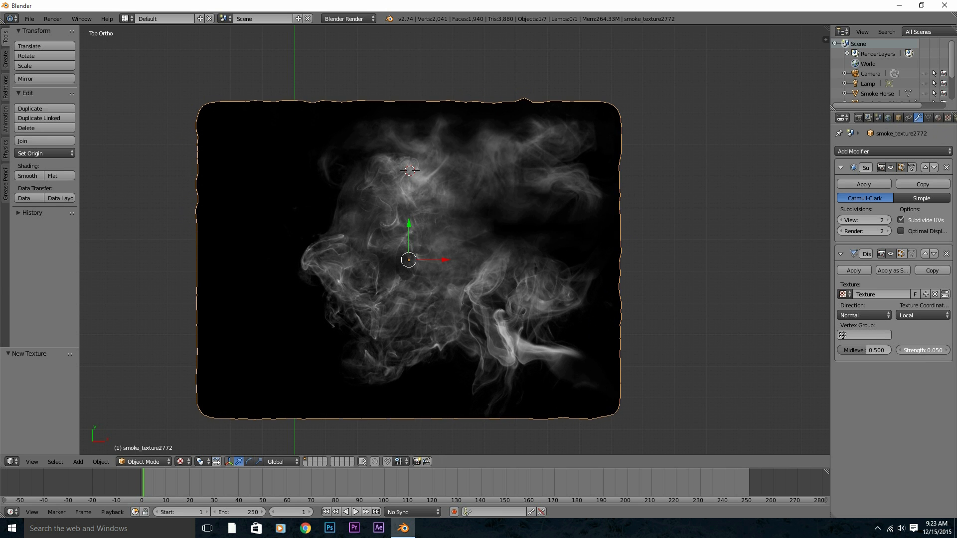
# Widen the Properties editor and set the smoke material's specular intensity to 0
pyautogui.moveTo(463, 314); pyautogui.dragTo(330, 233, button='middle')
pyautogui.scroll(3, 442, 295)
pyautogui.moveTo(442, 295); pyautogui.dragTo(551, 369, button='middle')
pyautogui.scroll(4, 508, 299)
pyautogui.scroll(-4, 508, 297)
pyautogui.moveTo(511, 297); pyautogui.dragTo(480, 247, button='middle')
pyautogui.click(938, 117)
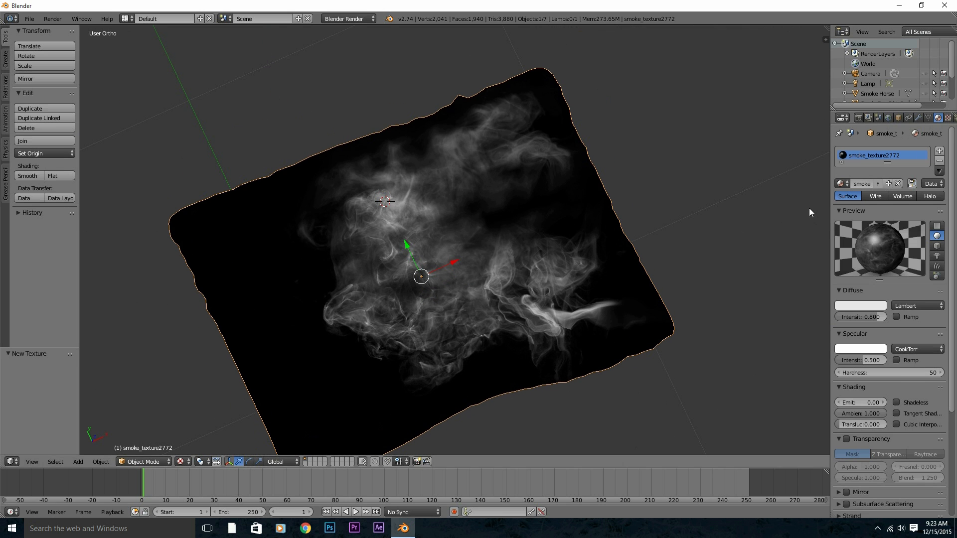
pyautogui.moveTo(831, 201); pyautogui.dragTo(763, 204)
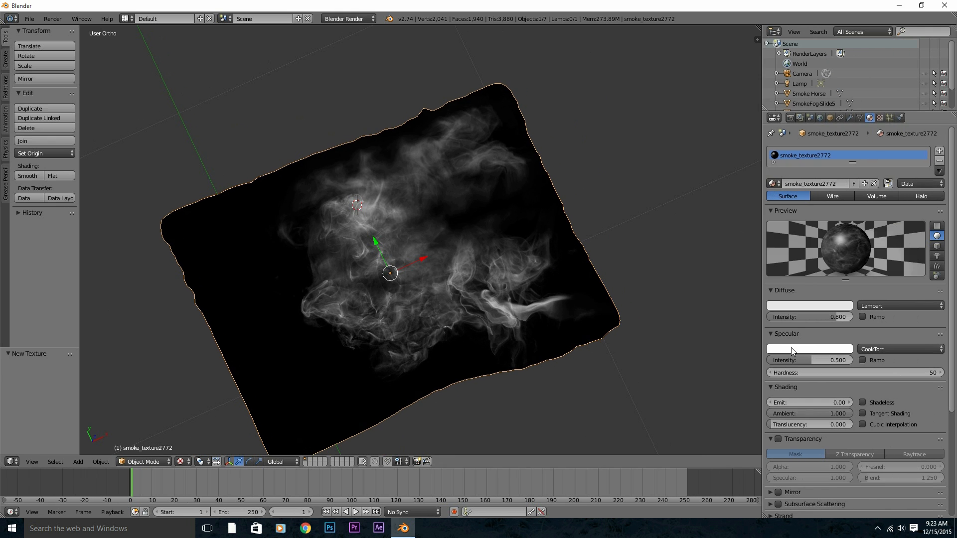
pyautogui.moveTo(817, 360); pyautogui.dragTo(770, 360)
# Make the smoke material shadeless and enable Z Transparency with an alpha of 0
pyautogui.scroll(-2, 904, 384)
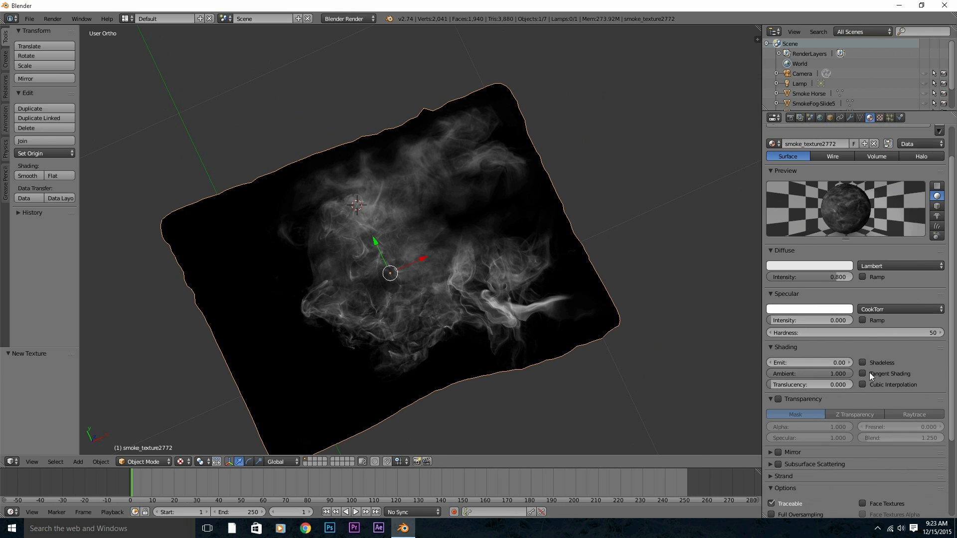
pyautogui.click(862, 363)
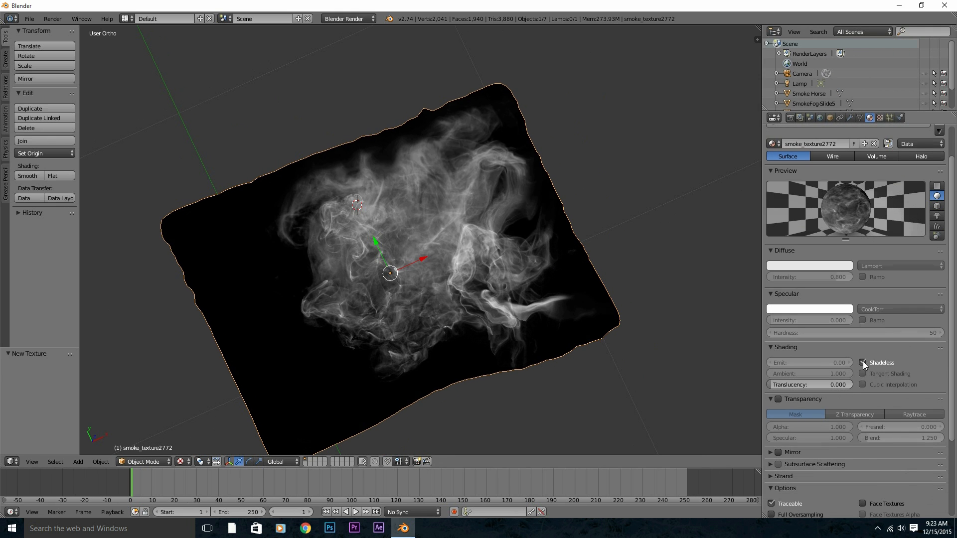
pyautogui.click(863, 360)
pyautogui.click(863, 361)
pyautogui.click(857, 414)
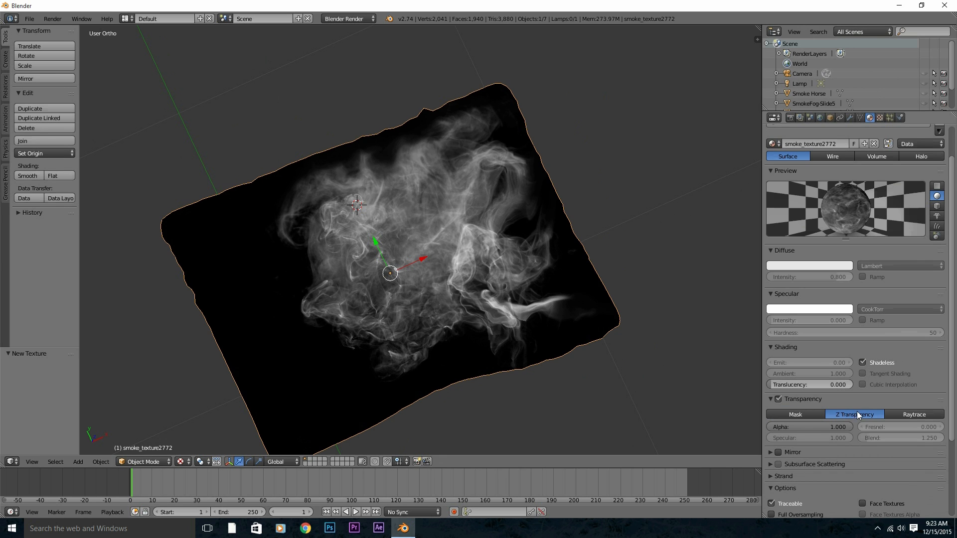
pyautogui.moveTo(842, 426); pyautogui.dragTo(765, 435)
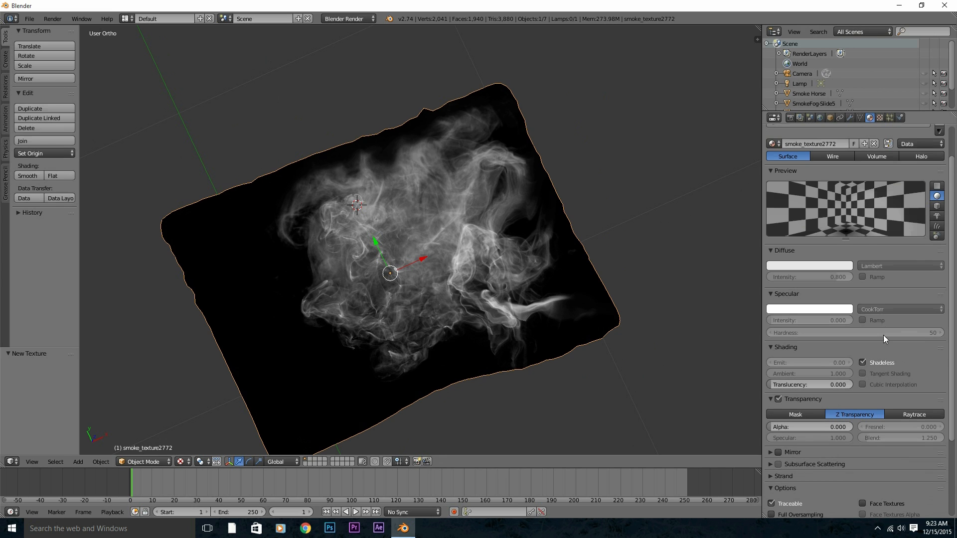
# Enable Calculate alpha in the smoke texture's image sampling and turn on Show Alpha for its preview
pyautogui.click(880, 117)
pyautogui.scroll(-1, 884, 211)
pyautogui.scroll(-6, 837, 289)
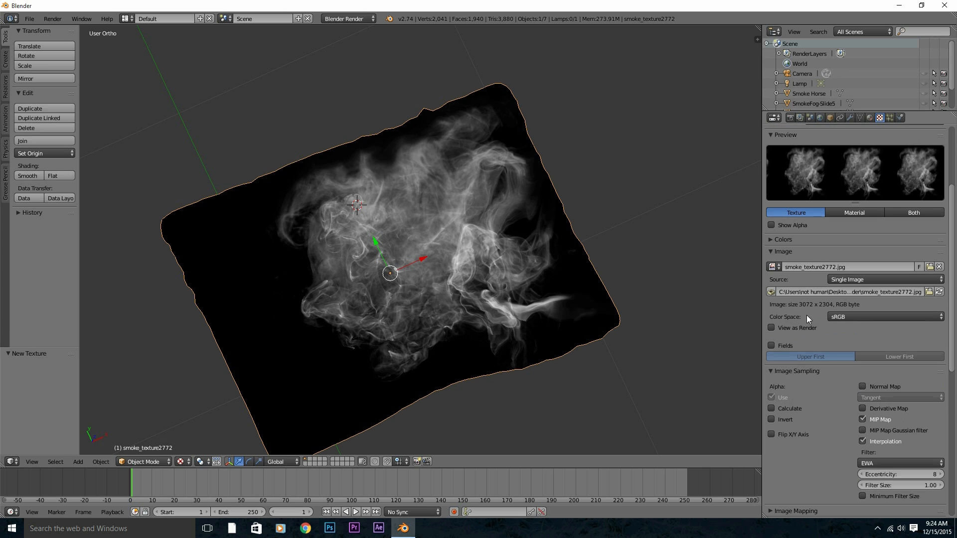
pyautogui.click(772, 408)
pyautogui.scroll(2, 775, 401)
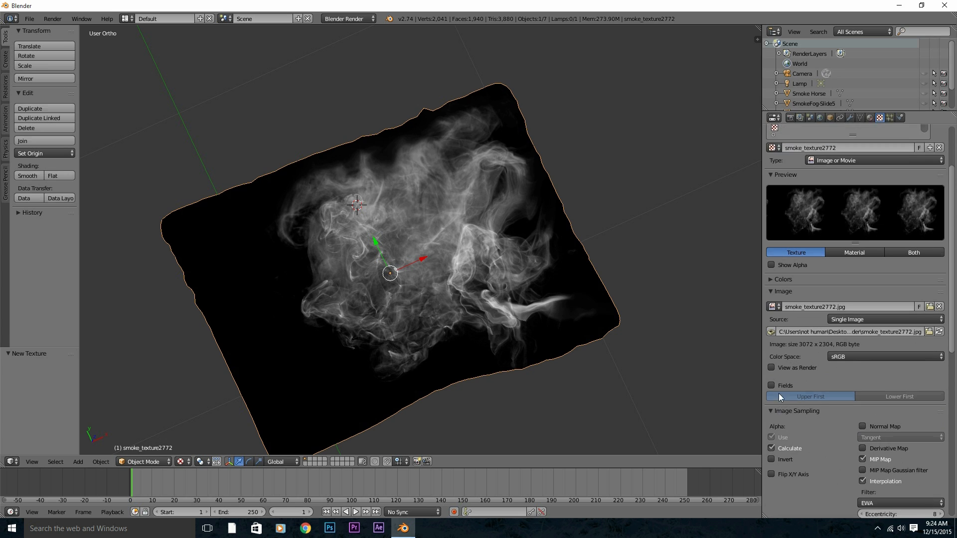
pyautogui.click(772, 265)
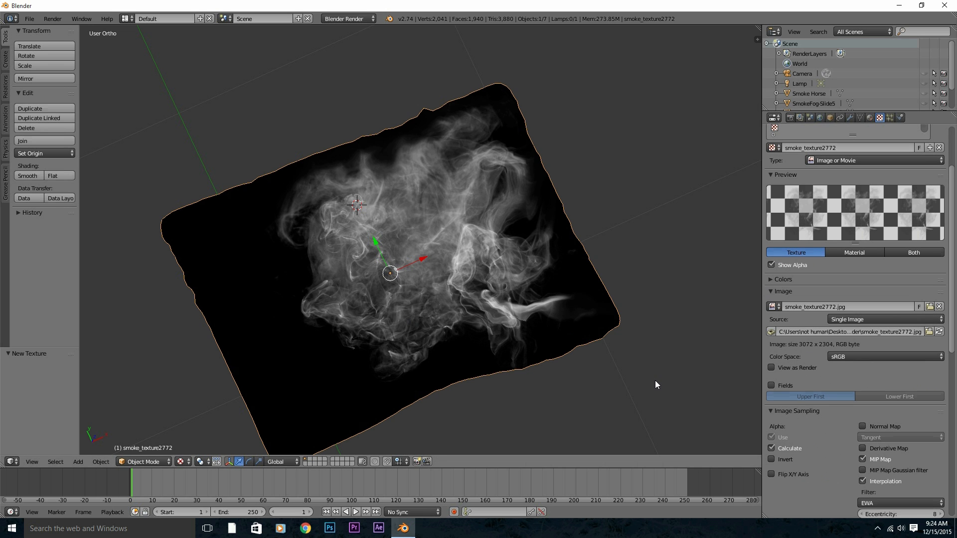
# Let the smoke texture influence the material's diffuse alpha at a value of 1
pyautogui.moveTo(474, 306); pyautogui.dragTo(426, 343, button='middle')
pyautogui.moveTo(375, 361); pyautogui.dragTo(418, 329, button='middle')
pyautogui.scroll(-10, 837, 309)
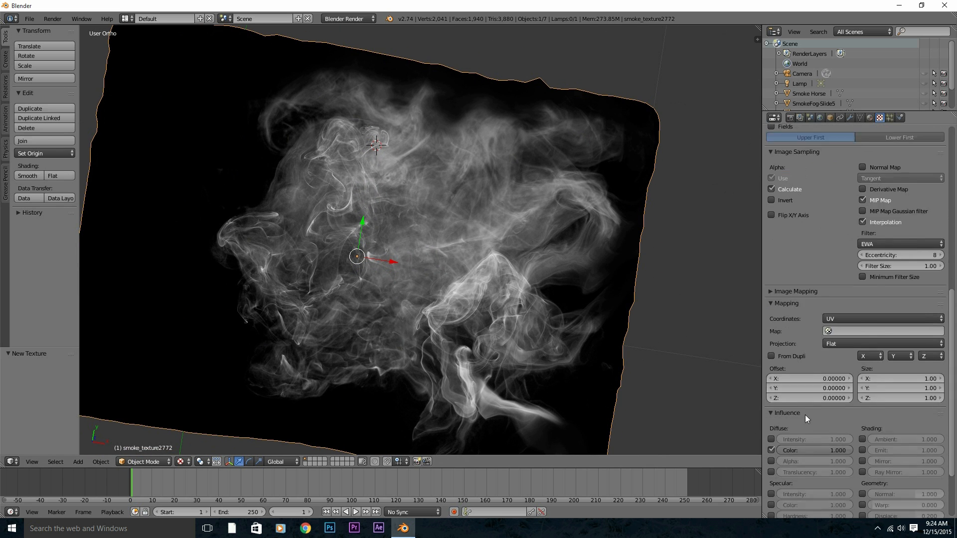
pyautogui.scroll(-4, 805, 415)
pyautogui.click(771, 382)
pyautogui.moveTo(815, 381)
pyautogui.mouseDown()
pyautogui.moveTo(738, 381)
pyautogui.moveTo(824, 381)
pyautogui.mouseUp()
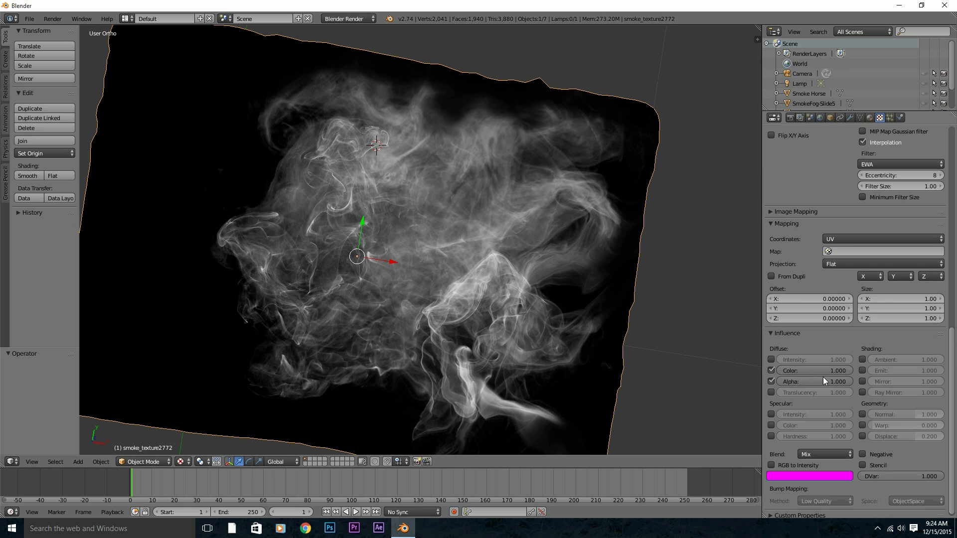
pyautogui.scroll(10, 818, 337)
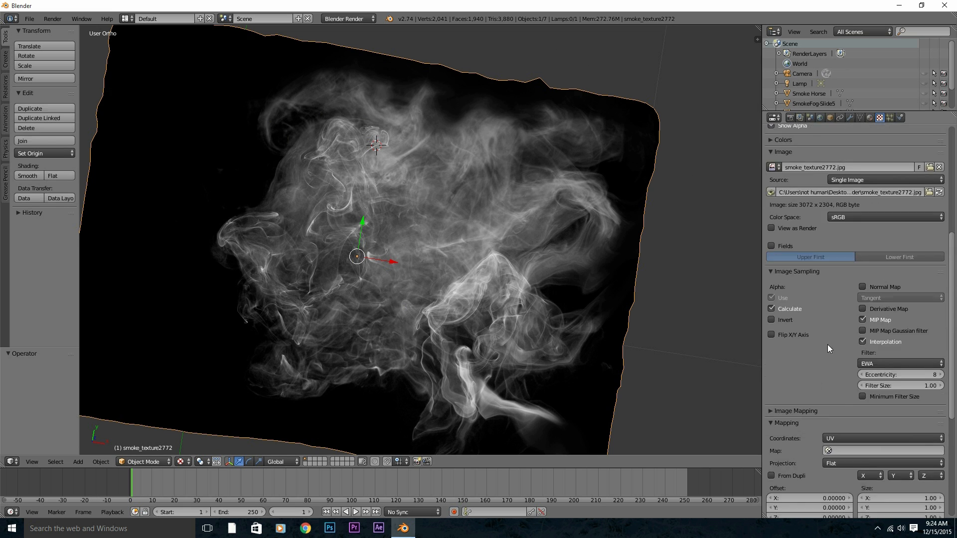
pyautogui.click(870, 118)
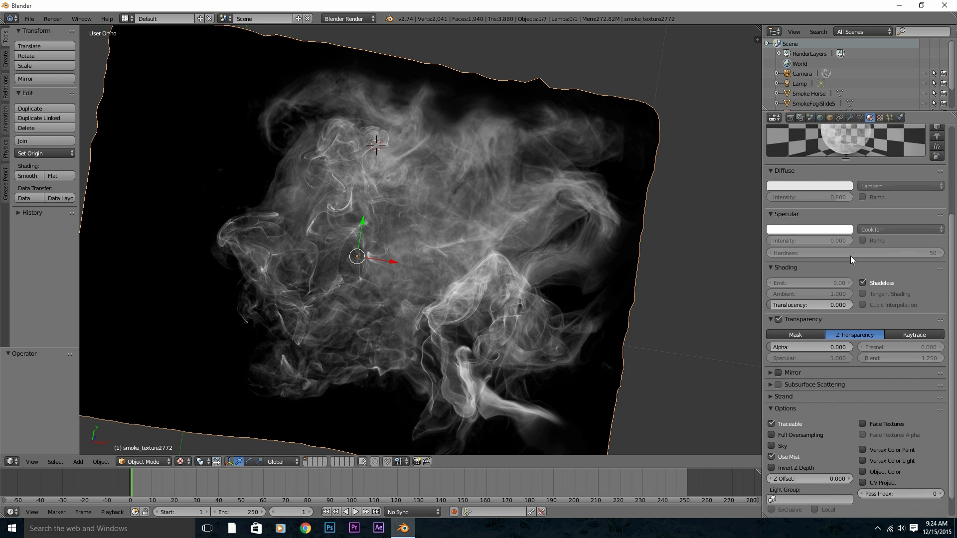
pyautogui.scroll(3, 851, 255)
pyautogui.scroll(-3, 495, 305)
pyautogui.scroll(2, 483, 291)
pyautogui.scroll(-1, 483, 291)
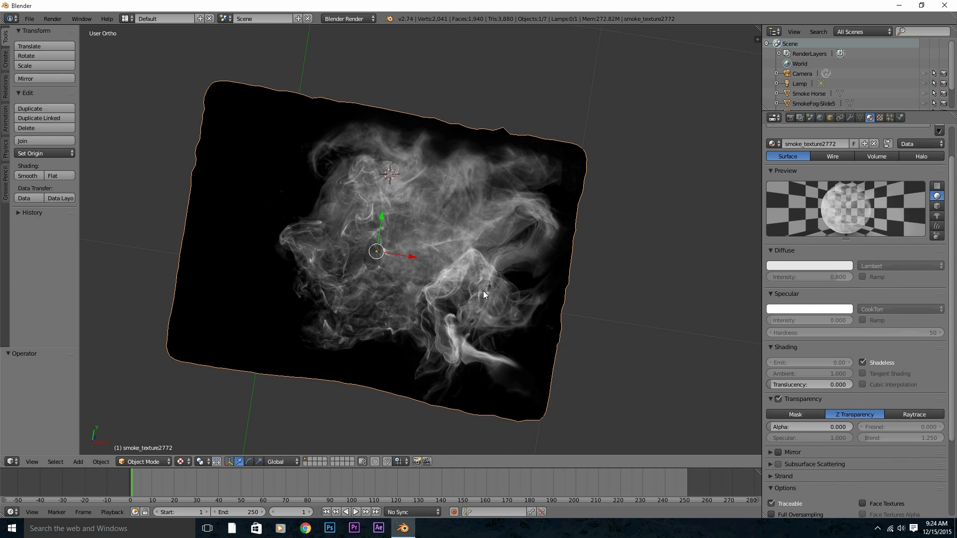
# Switch the 3D view's shading mode to GLSL so material transparency is displayed
pyautogui.hotkey('alt', 'z')
pyautogui.hotkey('alt', 'z')
pyautogui.press('n')
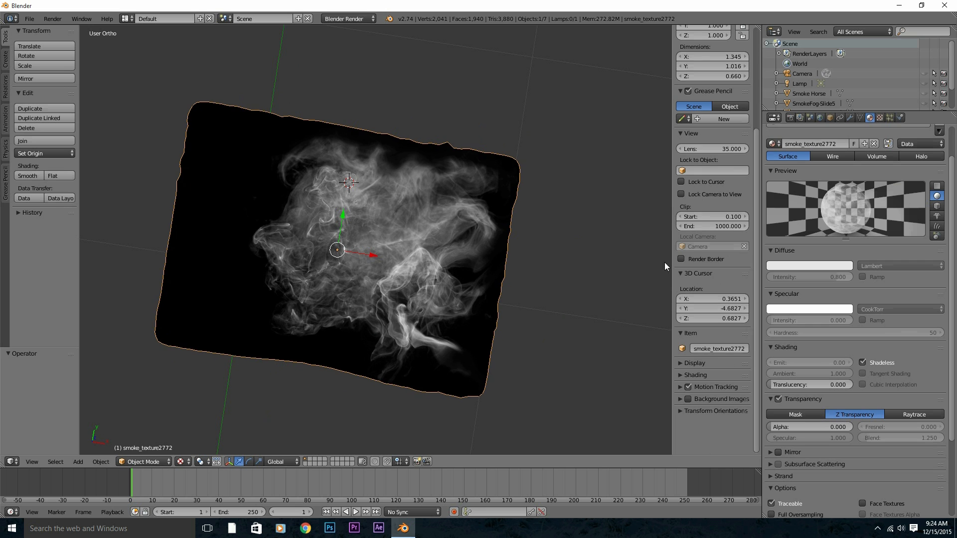
pyautogui.click(680, 375)
pyautogui.scroll(-1, 688, 371)
pyautogui.click(698, 365)
pyautogui.click(695, 344)
# Try duplicating the smoke plane and offsetting the copy about 0.552 along Z
pyautogui.press('a')
pyautogui.moveTo(494, 310); pyautogui.dragTo(406, 279, button='middle')
pyautogui.scroll(3, 431, 280)
pyautogui.scroll(-3, 429, 280)
pyautogui.rightClick(406, 280)
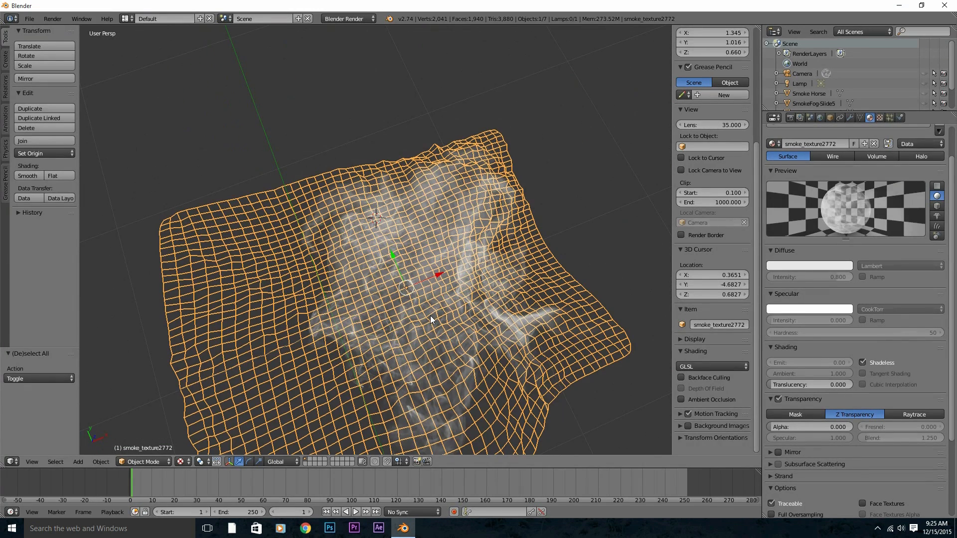
pyautogui.hotkey('shift', 'd')
pyautogui.press('z')
pyautogui.click(440, 272)
pyautogui.press('z')
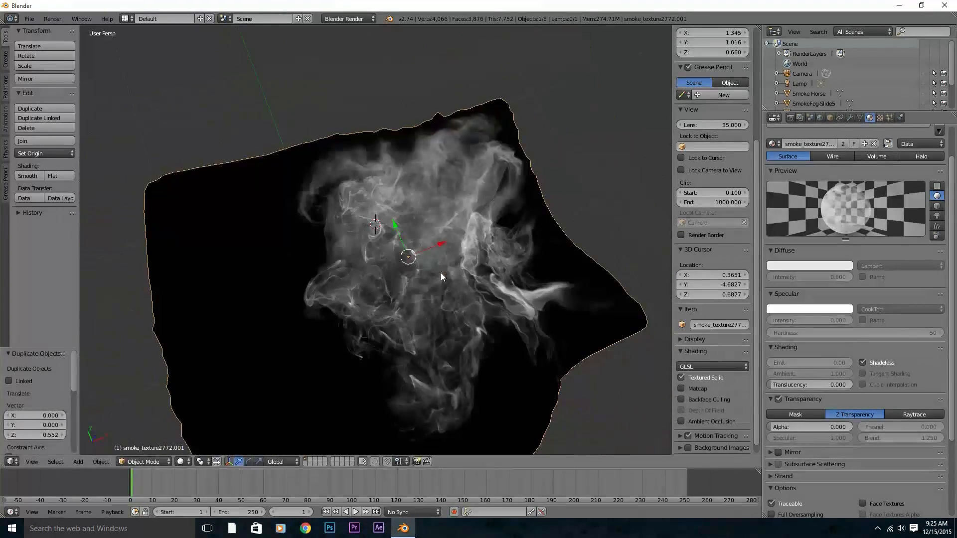
# Examine the stacked transparent smoke planes from several angles in textured shading with nothing selected
pyautogui.press('a')
pyautogui.rightClick(435, 291)
pyautogui.hotkey('alt', 'z')
pyautogui.press('a')
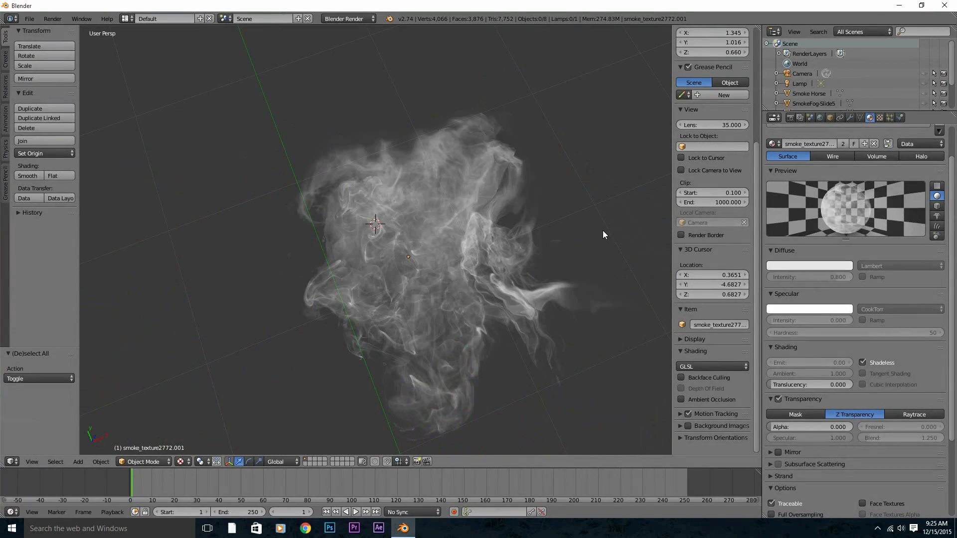
pyautogui.moveTo(489, 283); pyautogui.dragTo(465, 279, button='middle')
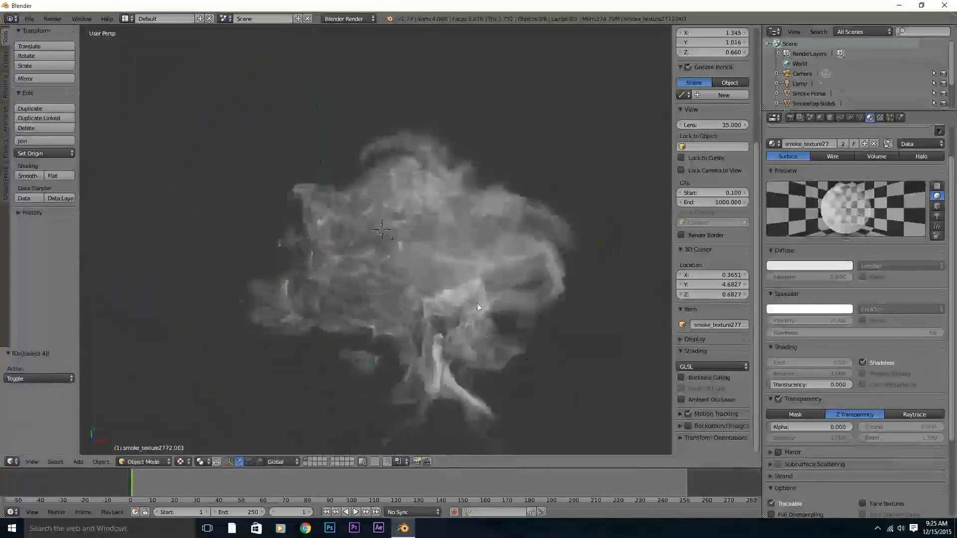
pyautogui.moveTo(477, 303); pyautogui.dragTo(415, 252, button='middle')
pyautogui.hotkey('shift', 'a')
pyautogui.moveTo(609, 274); pyautogui.dragTo(446, 294, button='middle')
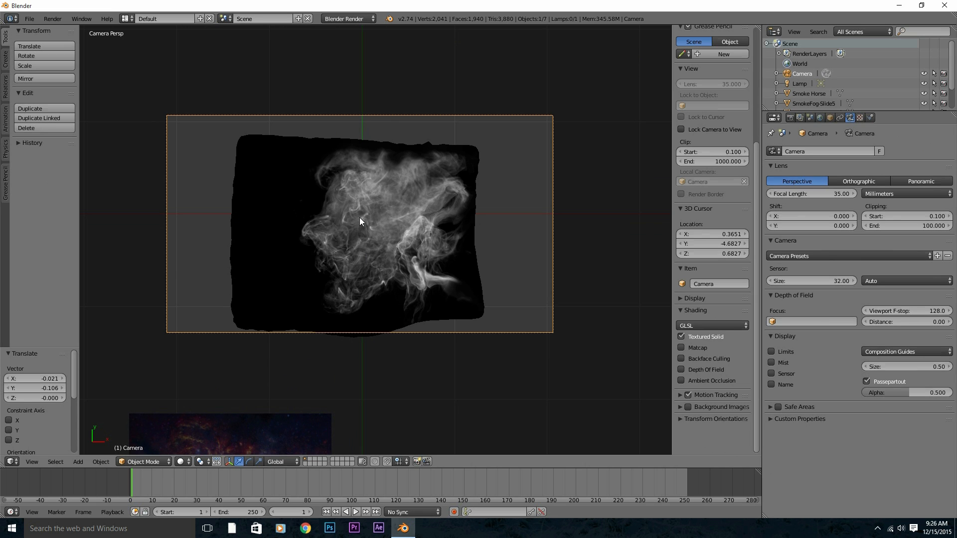
# Render the camera view to check the smoke plane's transparency
pyautogui.press('F12')
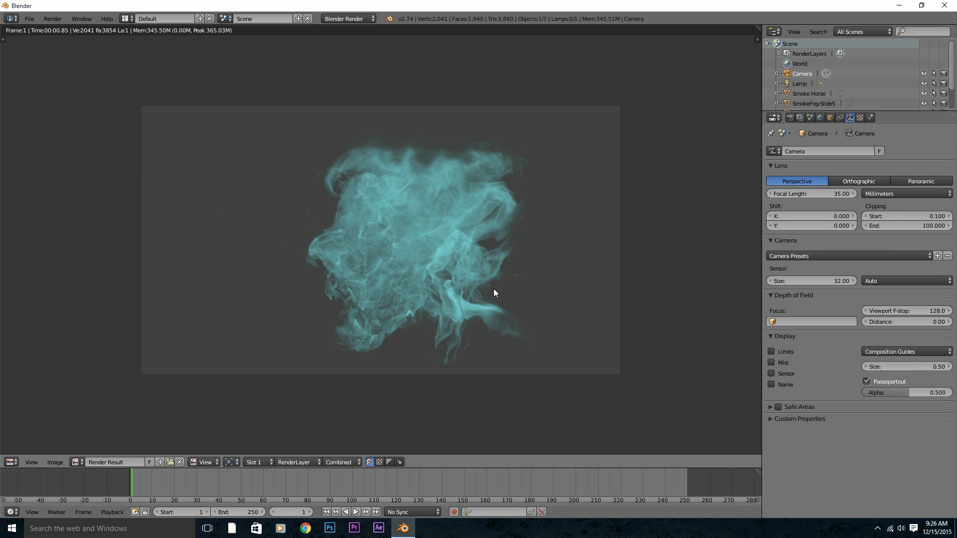
pyautogui.press('Escape')
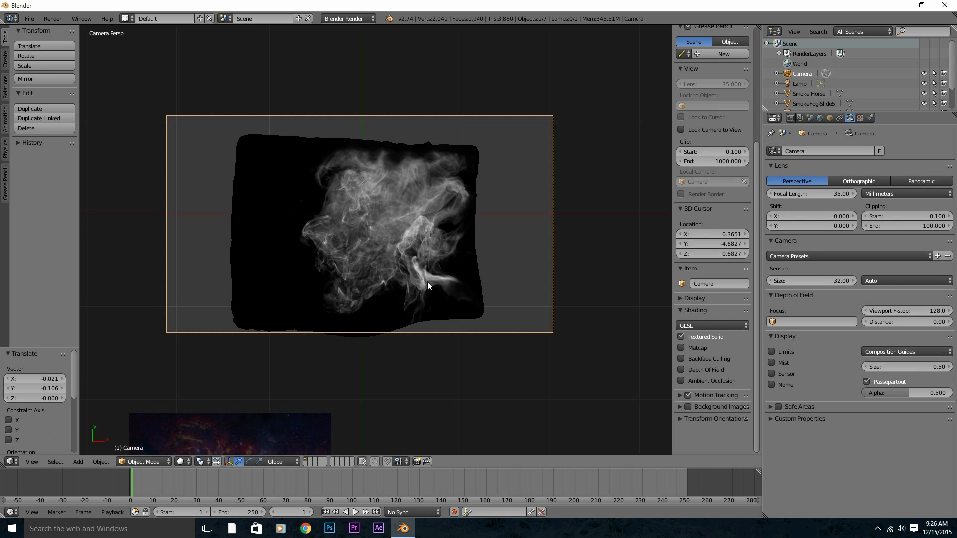
# Move the galaxy image plane from below the camera frame to behind the smoke plane
pyautogui.rightClick(287, 364)
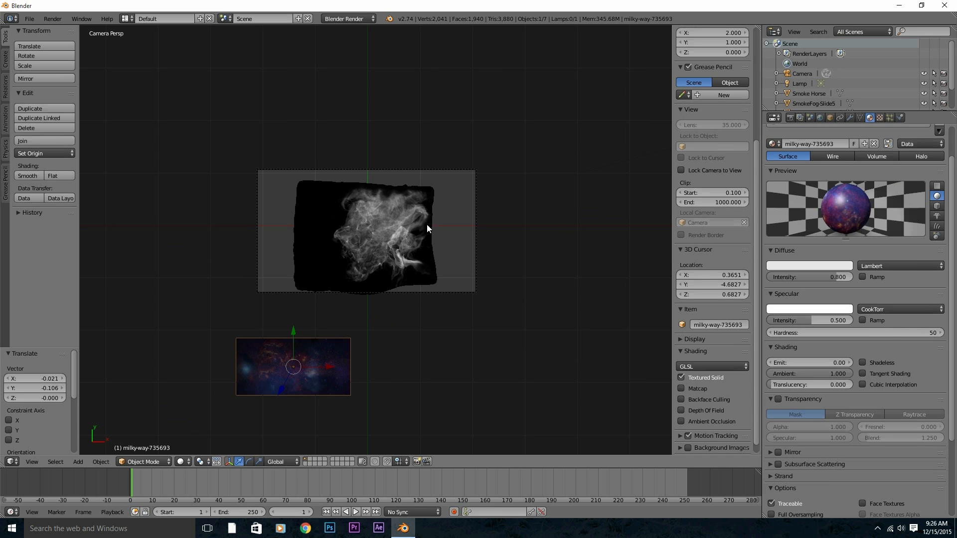
pyautogui.moveTo(336, 366); pyautogui.dragTo(412, 222, button='right')
pyautogui.moveTo(412, 221); pyautogui.dragTo(413, 221, button='right')
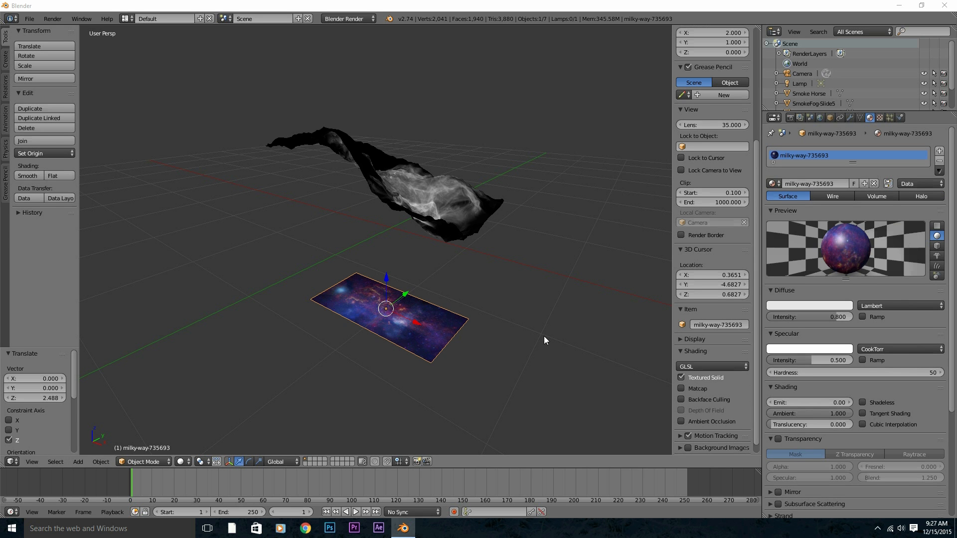
# Scale the galaxy plane up to about 57.9 by 28.9 units as a large backdrop
pyautogui.moveTo(376, 303)
pyautogui.mouseDown(button='middle')
pyautogui.moveTo(386, 311)
pyautogui.moveTo(339, 291)
pyautogui.moveTo(355, 271)
pyautogui.moveTo(391, 321)
pyautogui.moveTo(357, 304)
pyautogui.mouseUp(button='middle')
pyautogui.scroll(4, 352, 280)
pyautogui.scroll(-8, 352, 280)
pyautogui.scroll(-2, 358, 303)
pyautogui.press('s')
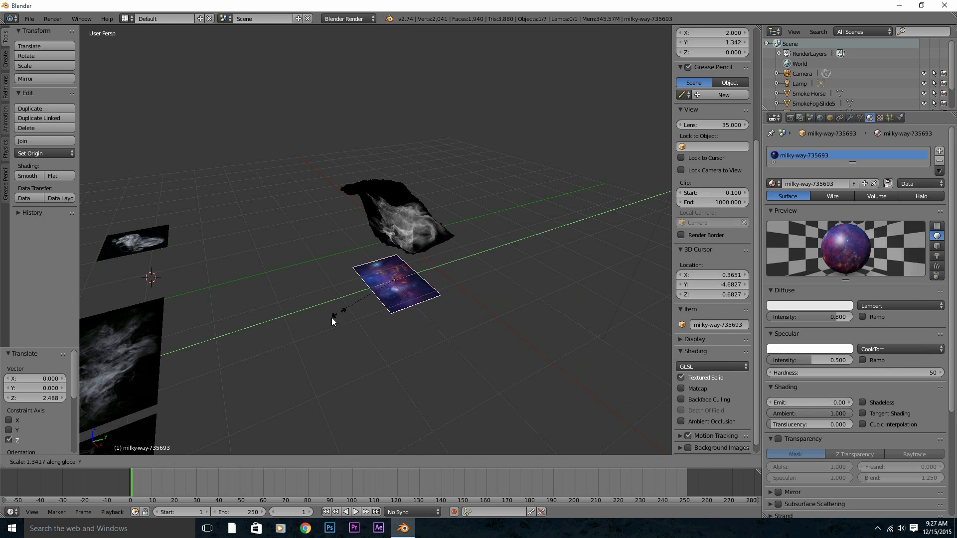
pyautogui.click(219, 368)
pyautogui.scroll(-4, 290, 320)
pyautogui.press('s')
pyautogui.click(114, 377)
pyautogui.scroll(-5, 234, 324)
pyautogui.press('s')
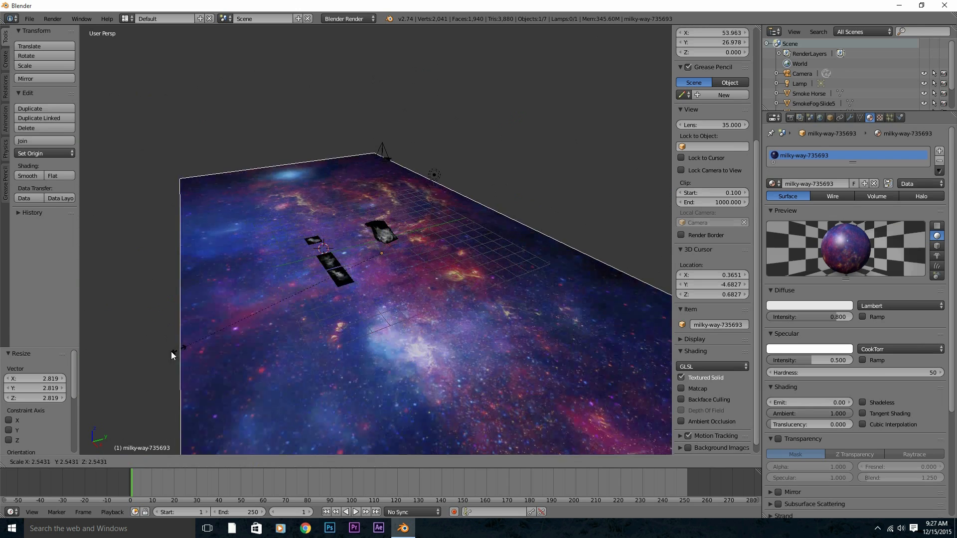
pyautogui.click(162, 342)
# Lower the galaxy backdrop along Z by about 12.159 units and again by about 13.378 units
pyautogui.press('g')
pyautogui.press('z')
pyautogui.click(271, 405)
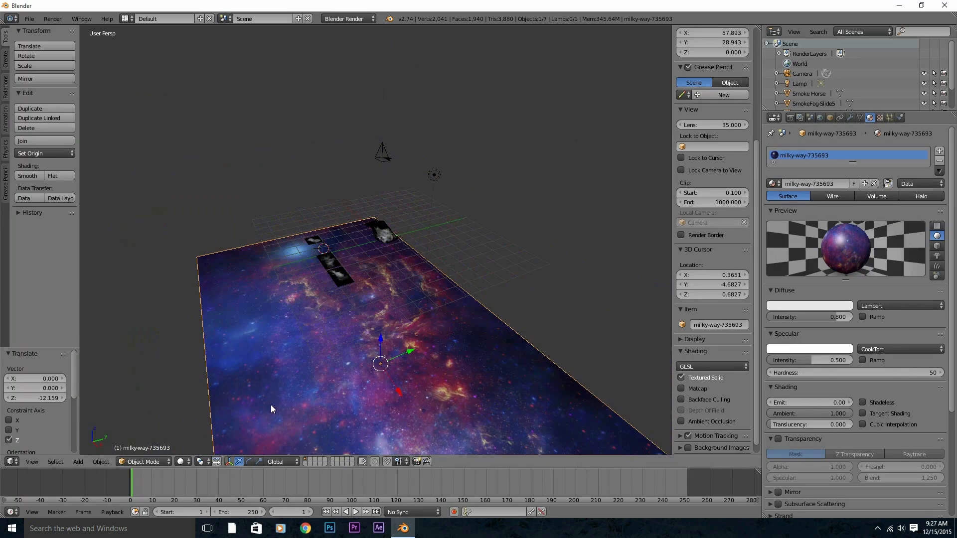
pyautogui.press('KP_0')
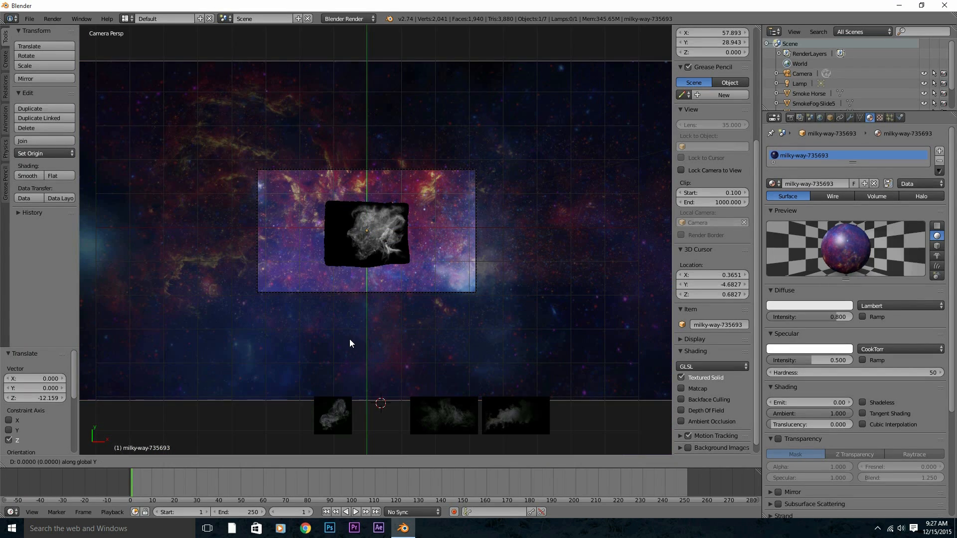
pyautogui.moveTo(351, 339); pyautogui.dragTo(325, 247, button='middle')
pyautogui.scroll(-2, 325, 239)
pyautogui.press('g')
pyautogui.press('z')
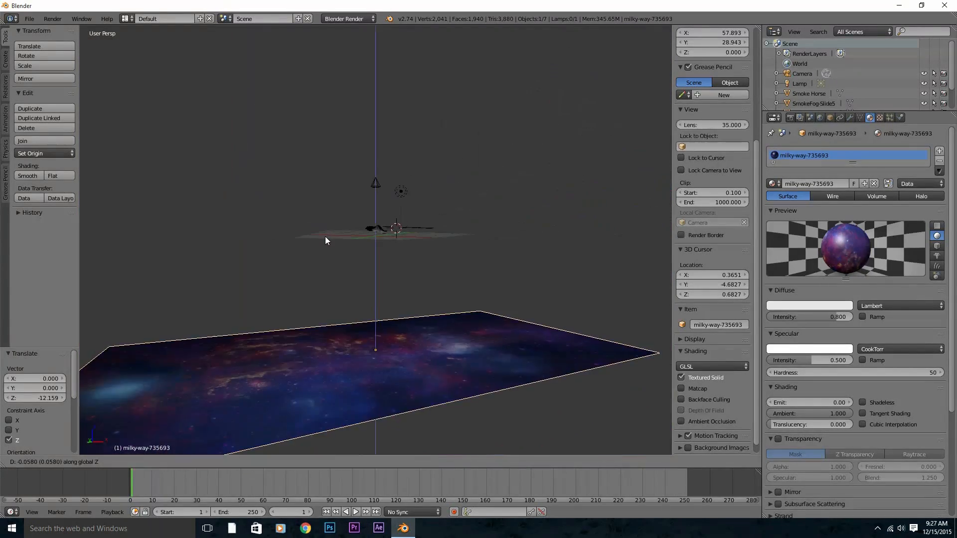
pyautogui.click(326, 350)
pyautogui.press('KP_0')
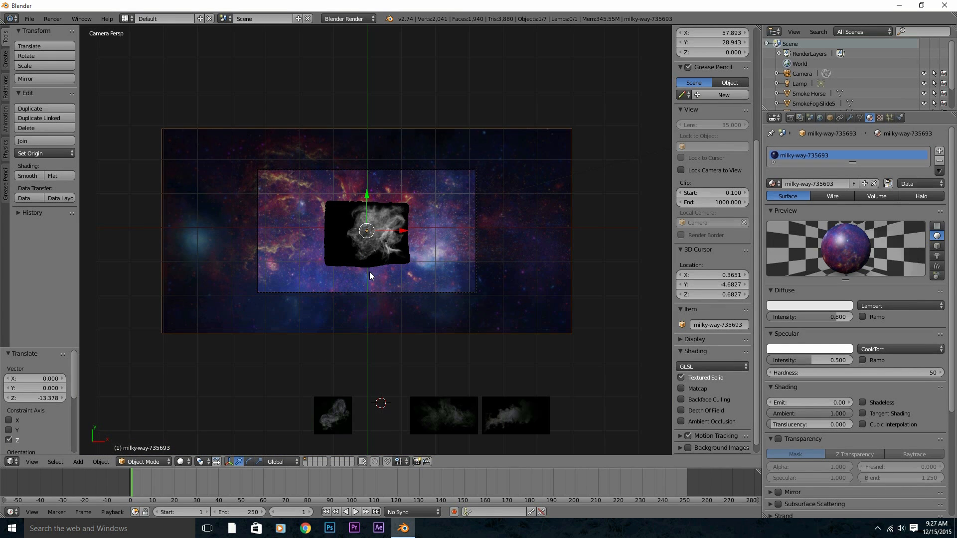
# Lower the galaxy backdrop another 9.267 units along Z while judging its coverage through the camera
pyautogui.press('g')
pyautogui.press('z')
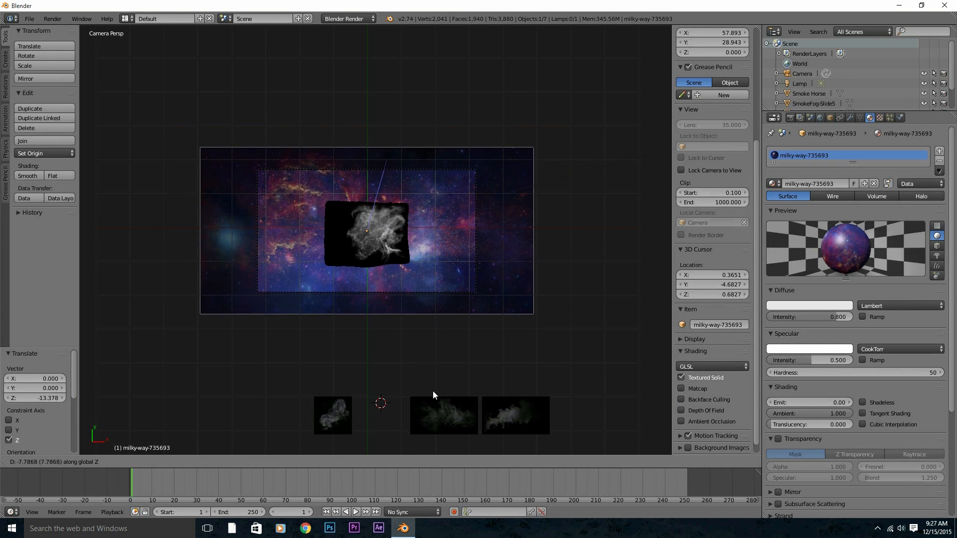
pyautogui.click(412, 250)
pyautogui.scroll(4, 412, 250)
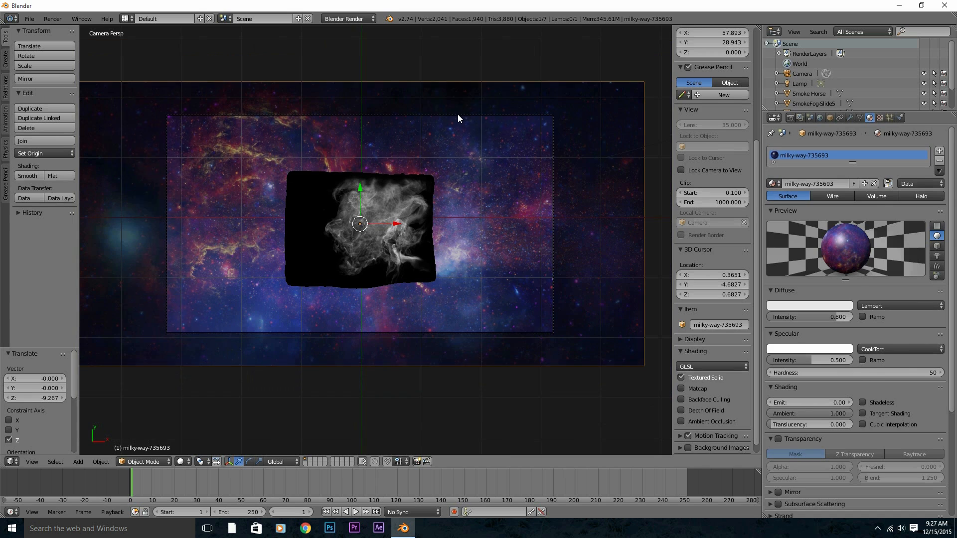
pyautogui.rightClick(458, 116)
pyautogui.press('g')
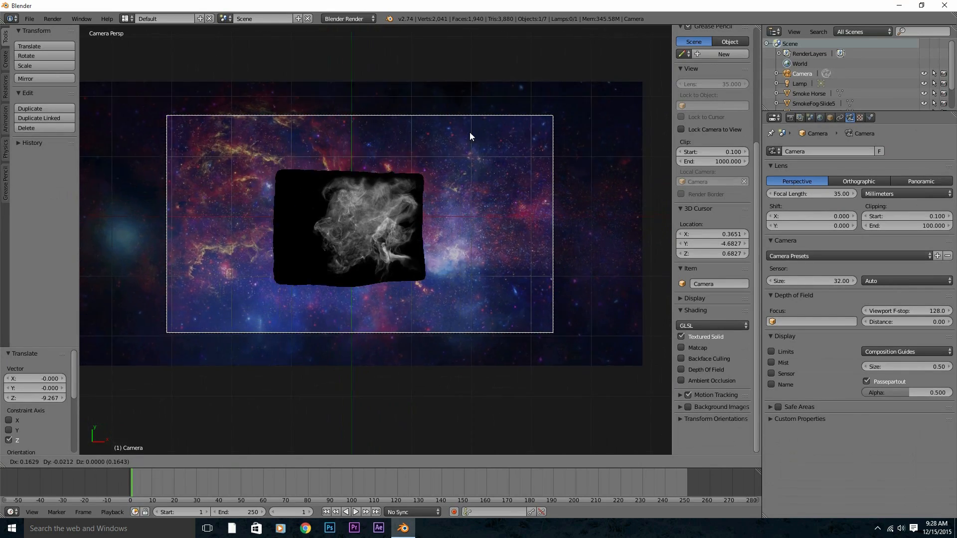
pyautogui.rightClick(484, 170)
# Set the galaxy material's specular intensity to 0, make it shadeless, and test-render the scene
pyautogui.rightClick(486, 173)
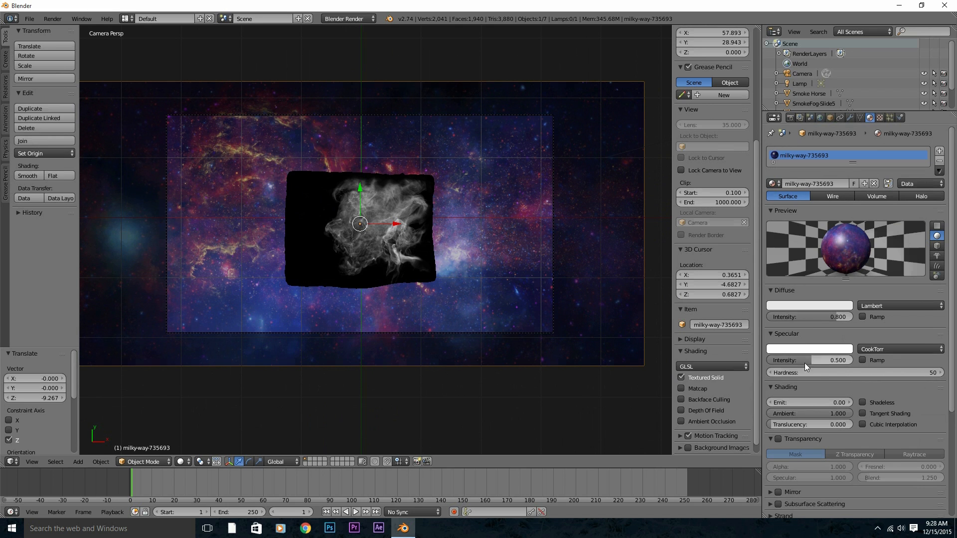
pyautogui.moveTo(811, 360); pyautogui.dragTo(768, 360)
pyautogui.click(863, 403)
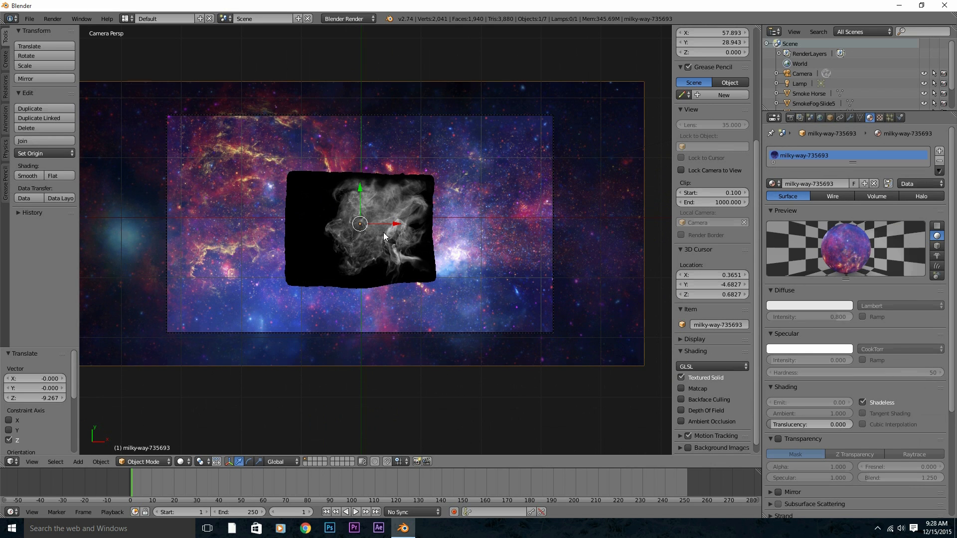
pyautogui.press('F12')
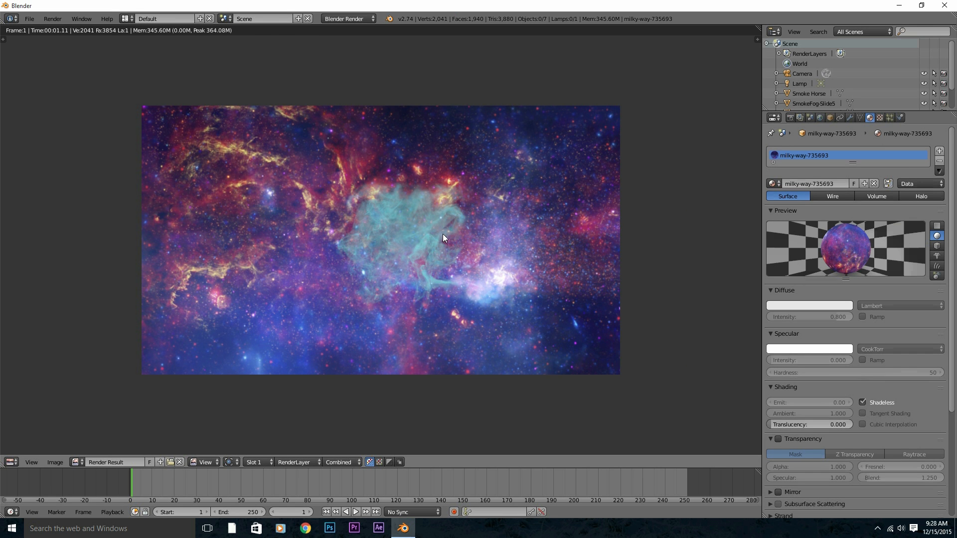
pyautogui.press('Escape')
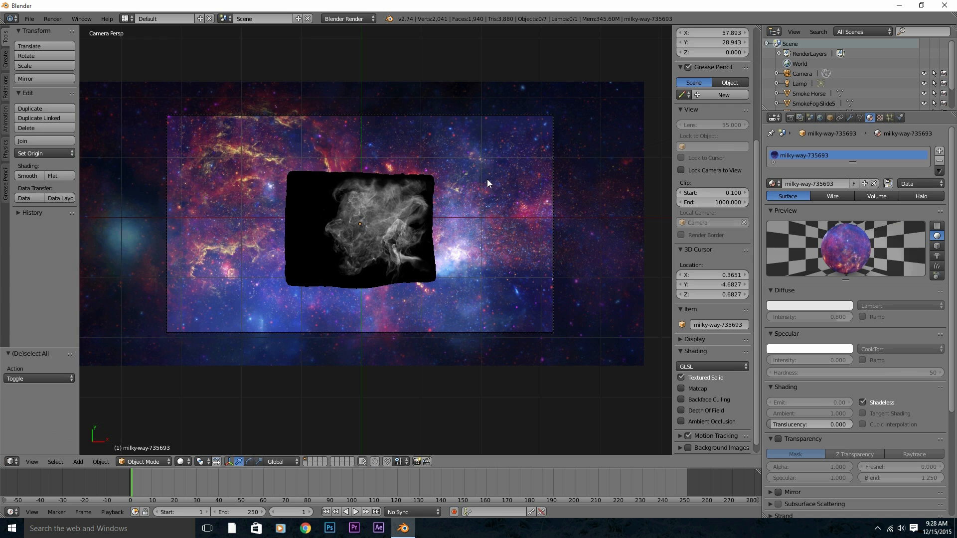
# Scale the smoke_texture2772 plane by about 1.972 and shift it about -0.616 along X and 0.045 along Y
pyautogui.rightClick(376, 217)
pyautogui.press('s')
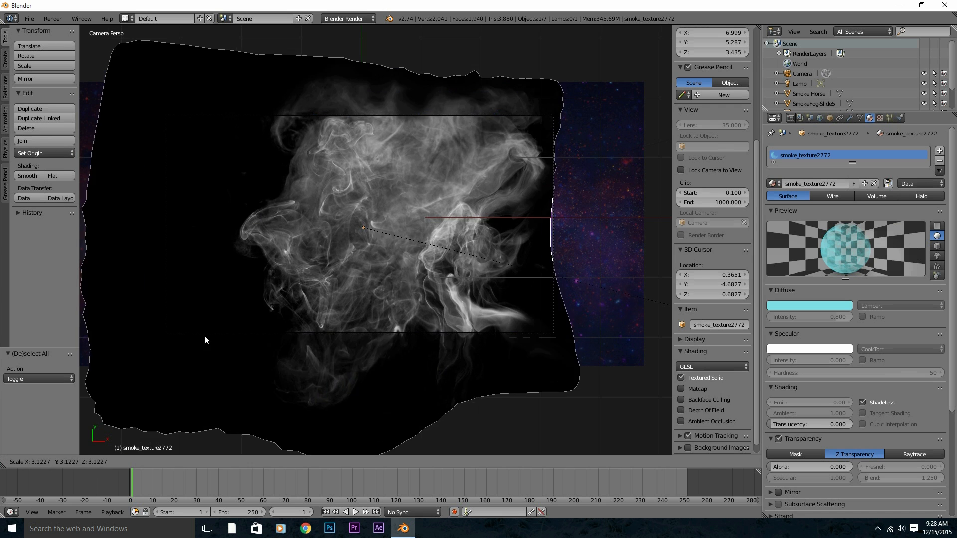
pyautogui.click(509, 285)
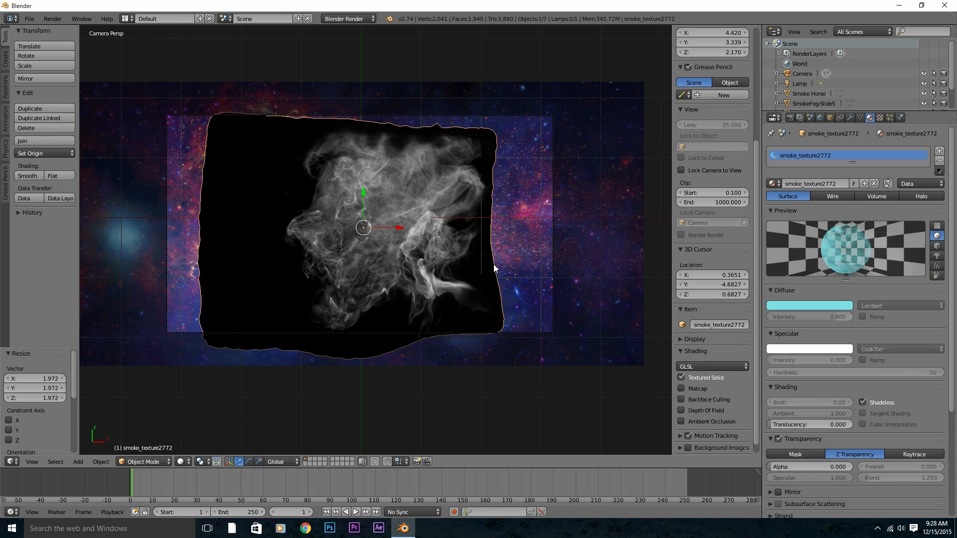
pyautogui.press('g')
pyautogui.click(286, 190)
# Subdivide the SmokeFog-Slide5 plane into a grid of 121 faces in Edit Mode
pyautogui.moveTo(286, 190); pyautogui.dragTo(410, 304, button='middle')
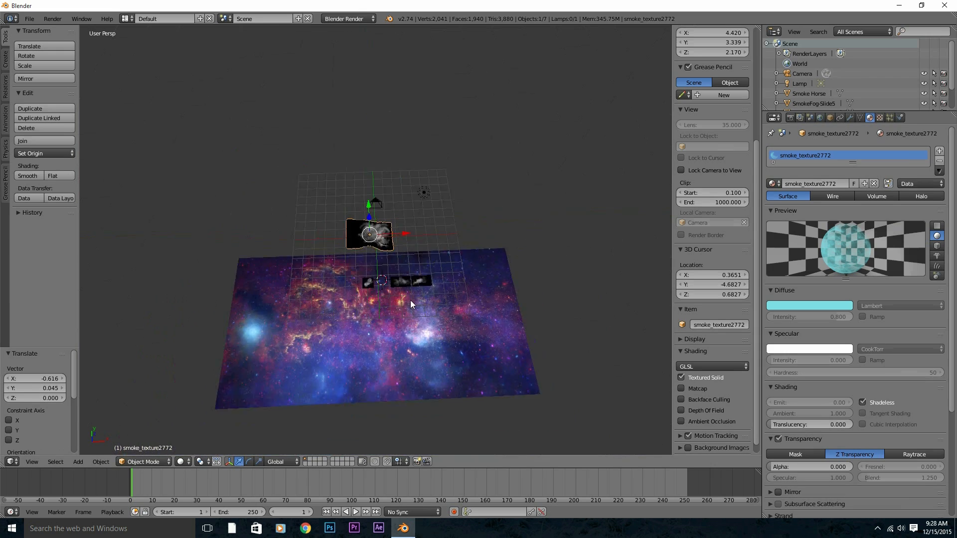
pyautogui.scroll(8, 411, 300)
pyautogui.keyDown('shift'); pyautogui.moveTo(475, 387); pyautogui.dragTo(393, 215, button='middle'); pyautogui.keyUp('shift')
pyautogui.keyDown('shift'); pyautogui.moveTo(435, 267); pyautogui.dragTo(491, 314, button='middle'); pyautogui.keyUp('shift')
pyautogui.rightClick(456, 316)
pyautogui.scroll(3, 491, 315)
pyautogui.keyDown('shift'); pyautogui.moveTo(479, 365); pyautogui.dragTo(436, 221, button='middle'); pyautogui.keyUp('shift')
pyautogui.scroll(4, 439, 222)
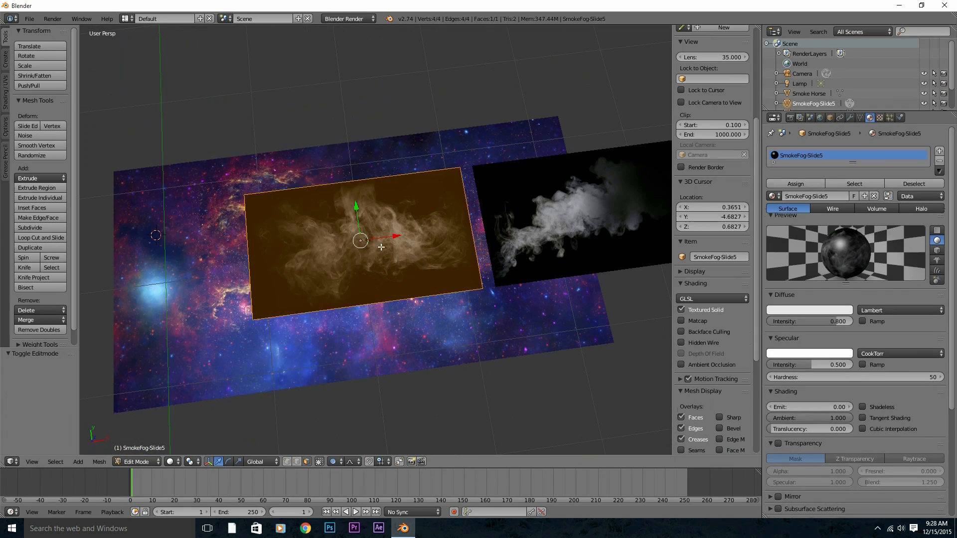
pyautogui.click(30, 227)
pyautogui.moveTo(25, 378); pyautogui.dragTo(45, 378)
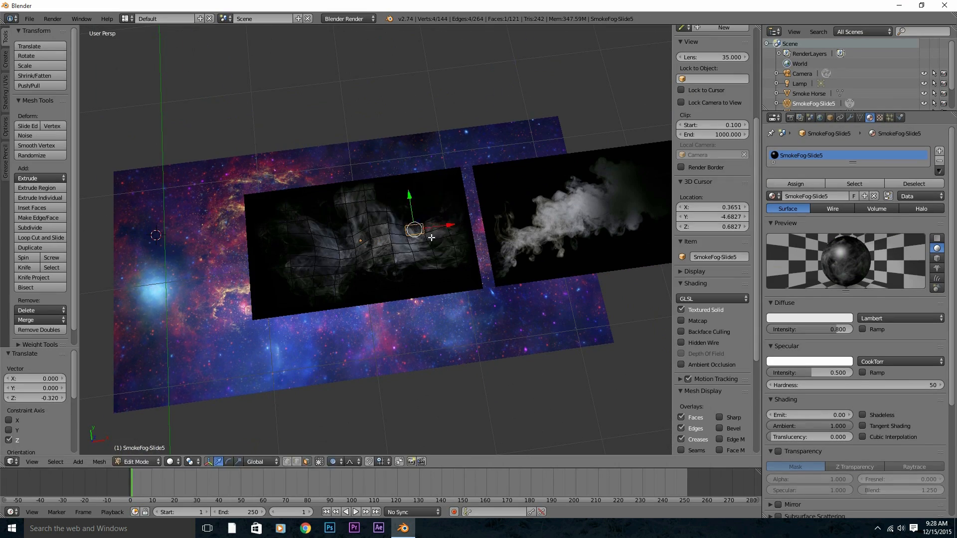
# Move a face of the SmokeFog-Slide5 grid along Z with proportional editing, and scale the whole mesh along Z
pyautogui.rightClick(385, 275)
pyautogui.press('g')
pyautogui.press('z')
pyautogui.click(388, 278)
pyautogui.moveTo(388, 278); pyautogui.dragTo(353, 249, button='middle')
pyautogui.press('a')
pyautogui.press('a')
pyautogui.press('s')
pyautogui.press('z')
pyautogui.click(325, 232)
# Pull a face near the far edge of the SmokeFog-Slide5 mesh up along Z and return to Object Mode
pyautogui.rightClick(413, 179)
pyautogui.press('g')
pyautogui.press('z')
pyautogui.click(415, 159)
pyautogui.press('Tab')
# Shade the SmokeFog-Slide5 plane smooth and add a Subdivision Surface modifier to it
pyautogui.click(27, 176)
pyautogui.click(850, 118)
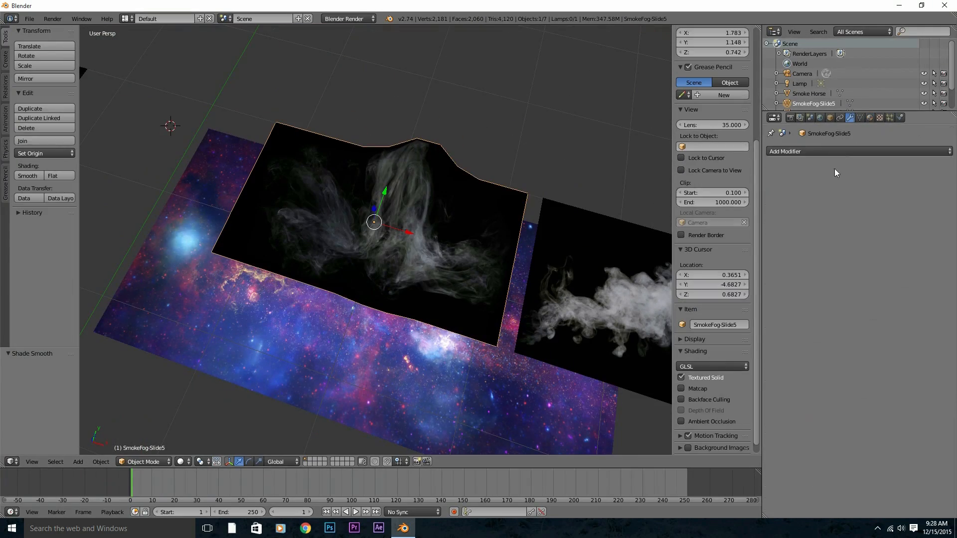
pyautogui.click(840, 152)
pyautogui.click(770, 319)
# Add a Displace modifier using the existing Texture at strength 0.140, and set the Subsurf view level to 2
pyautogui.click(844, 152)
pyautogui.click(842, 208)
pyautogui.click(776, 294)
pyautogui.click(817, 372)
pyautogui.moveTo(907, 350); pyautogui.dragTo(864, 350)
pyautogui.click(854, 220)
# Enlarge the SmokeFog-Slide5 plane and move it up toward the first smoke plane
pyautogui.moveTo(344, 234); pyautogui.dragTo(362, 267, button='middle')
pyautogui.scroll(-5, 353, 289)
pyautogui.press('s')
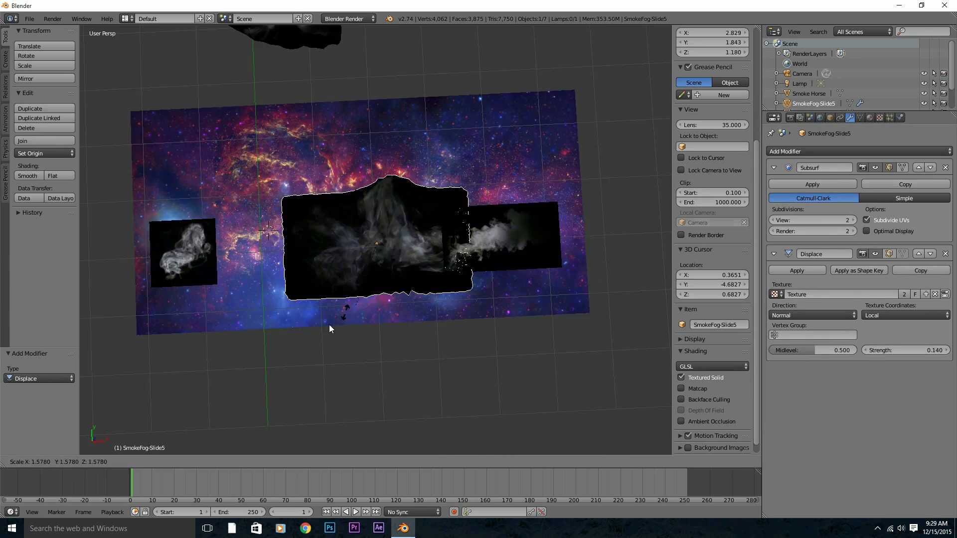
pyautogui.click(244, 441)
pyautogui.press('g')
pyautogui.click(406, 177)
# Through the camera, scale the SmokeFog-Slide5 plane by 1.670 and rotate it about 21 degrees
pyautogui.moveTo(393, 200); pyautogui.dragTo(348, 140, button='middle')
pyautogui.press('KP_0')
pyautogui.press('s')
pyautogui.click(381, 354)
pyautogui.press('r')
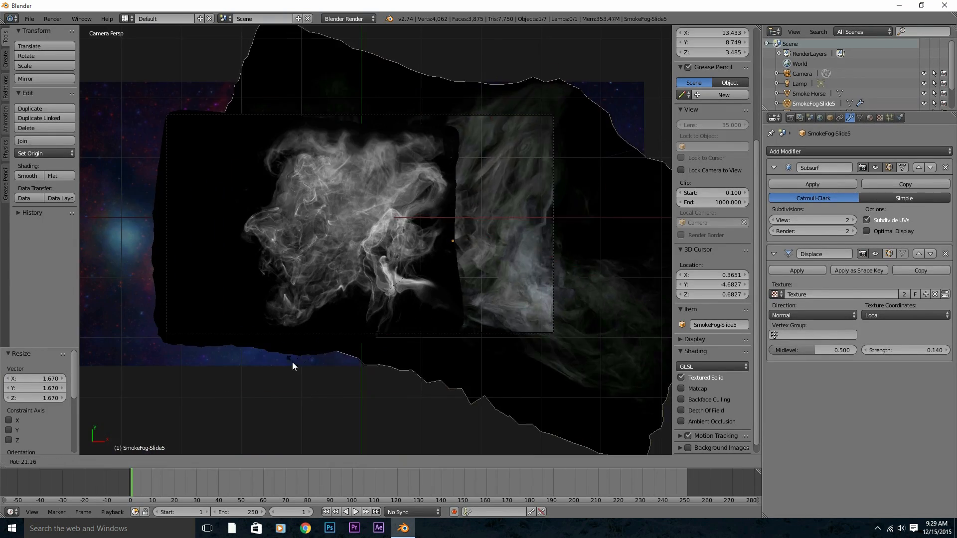
pyautogui.click(292, 362)
# Scale, rotate and move the smoke_texture2772 plane so its smoke covers the left half of the camera frame
pyautogui.rightClick(342, 234)
pyautogui.press('g')
pyautogui.press('s')
pyautogui.press('r')
pyautogui.press('r')
pyautogui.press('g')
pyautogui.press('r')
pyautogui.press('g')
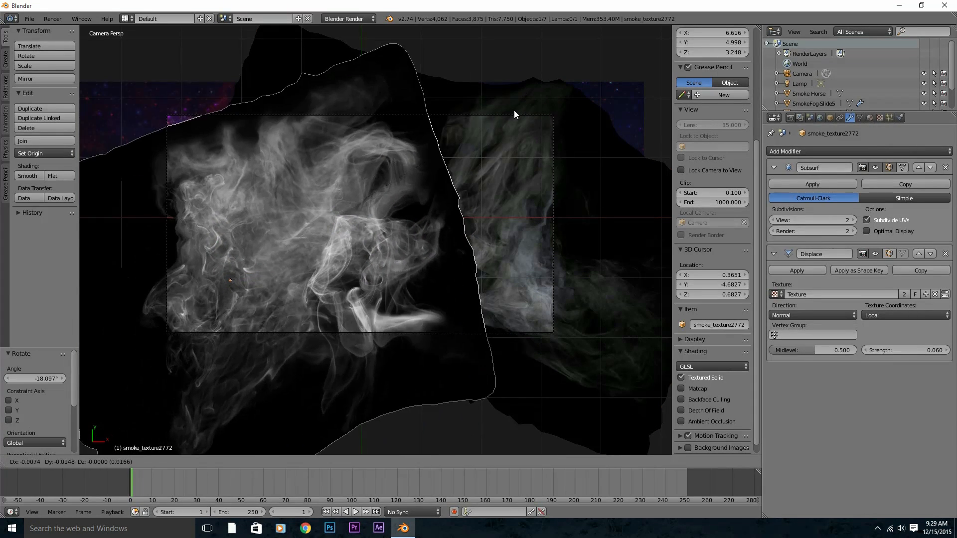
pyautogui.click(459, 105)
# Configure the SmokeFog-Slide5 plane's image texture so that it controls the material's alpha
pyautogui.click(870, 118)
pyautogui.rightClick(598, 200)
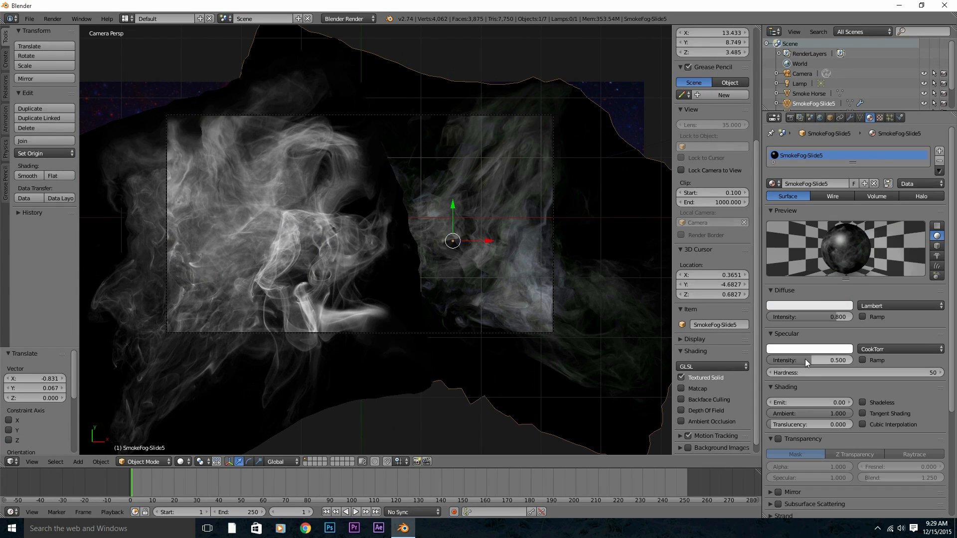
pyautogui.click(880, 118)
pyautogui.scroll(-3, 847, 250)
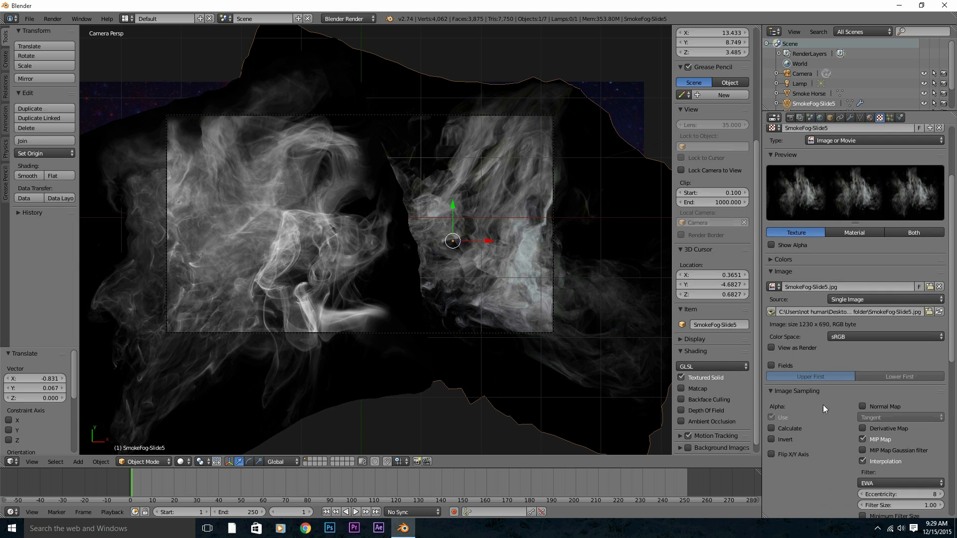
pyautogui.click(773, 246)
pyautogui.scroll(-15, 804, 444)
pyautogui.click(773, 400)
# Enable Z Transparency on the SmokeFog-Slide5 material and lower its alpha to the minimum
pyautogui.scroll(9, 817, 279)
pyautogui.click(869, 118)
pyautogui.click(773, 413)
pyautogui.click(773, 412)
pyautogui.click(778, 359)
pyautogui.click(846, 374)
pyautogui.moveTo(837, 387); pyautogui.dragTo(768, 388)
# Pick a new diffuse color for the SmokeFog-Slide5 material and test-render the scene
pyautogui.scroll(3, 802, 339)
pyautogui.click(810, 285)
pyautogui.moveTo(802, 192); pyautogui.dragTo(827, 175)
pyautogui.press('F12')
pyautogui.press('Escape')
# Reduce the Displace modifier's strength on the SmokeFog-Slide5 plane and test-render the scene
pyautogui.click(850, 118)
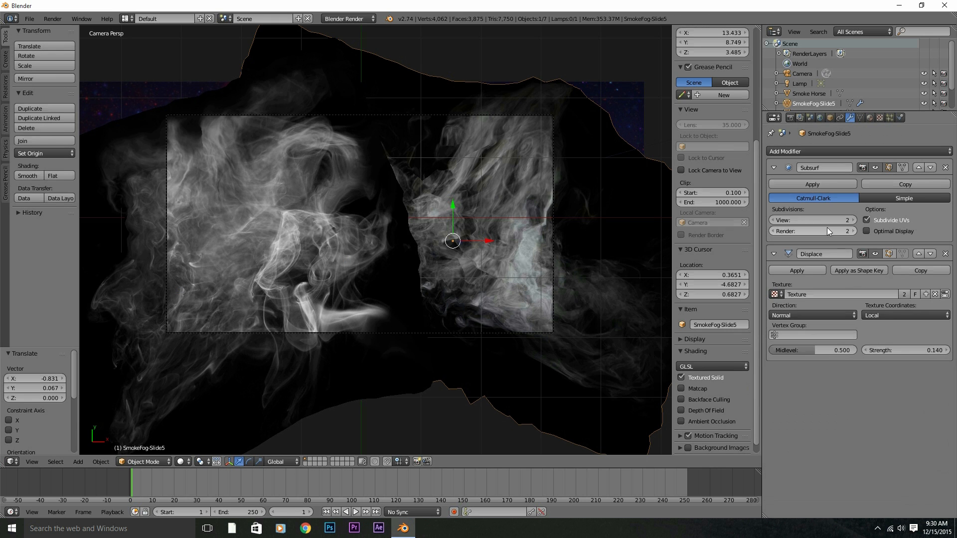
pyautogui.moveTo(891, 349); pyautogui.dragTo(878, 349)
pyautogui.press('F12')
pyautogui.press('Escape')
pyautogui.press('F12')
pyautogui.press('Escape')
pyautogui.rightClick(429, 114)
pyautogui.press('g')
pyautogui.press('z')
pyautogui.rightClick(436, 262)
# Move the SmokeFog-Slide6 plane up and slightly inward toward the camera frame
pyautogui.scroll(-2, 439, 266)
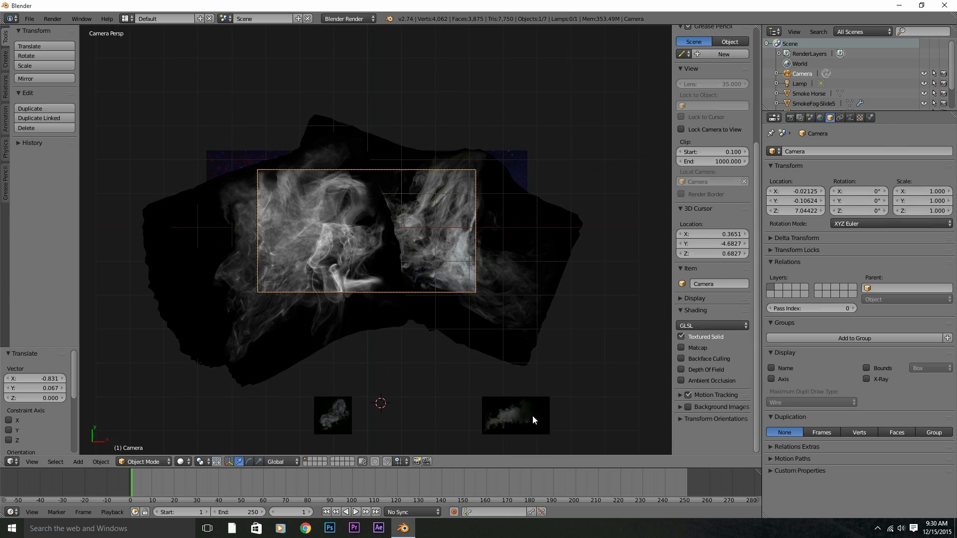
pyautogui.rightClick(526, 417)
pyautogui.press('g')
pyautogui.click(472, 349)
# Subdivide the SmokeFog-Slide6 plane into a grid of 121 faces in Edit Mode
pyautogui.moveTo(472, 349); pyautogui.dragTo(475, 334, button='middle')
pyautogui.scroll(5, 449, 259)
pyautogui.press('Tab')
pyautogui.keyDown('shift'); pyautogui.moveTo(413, 171); pyautogui.dragTo(410, 269, button='middle'); pyautogui.keyUp('shift')
pyautogui.press('w')
pyautogui.press('Return')
pyautogui.moveTo(35, 379); pyautogui.dragTo(64, 379)
# In face select mode, raise one face of the SmokeFog-Slide6 grid 0.170 along Z with proportional editing
pyautogui.hotkey('ctrl', 'Tab')
pyautogui.click(441, 221)
pyautogui.rightClick(391, 219)
pyautogui.press('g')
pyautogui.press('z')
pyautogui.click(441, 202)
# Deform the SmokeFog-Slide6 grid with two more proportional face moves along Z, and return to Object Mode
pyautogui.moveTo(423, 250); pyautogui.dragTo(420, 299, button='middle')
pyautogui.press('g')
pyautogui.press('z')
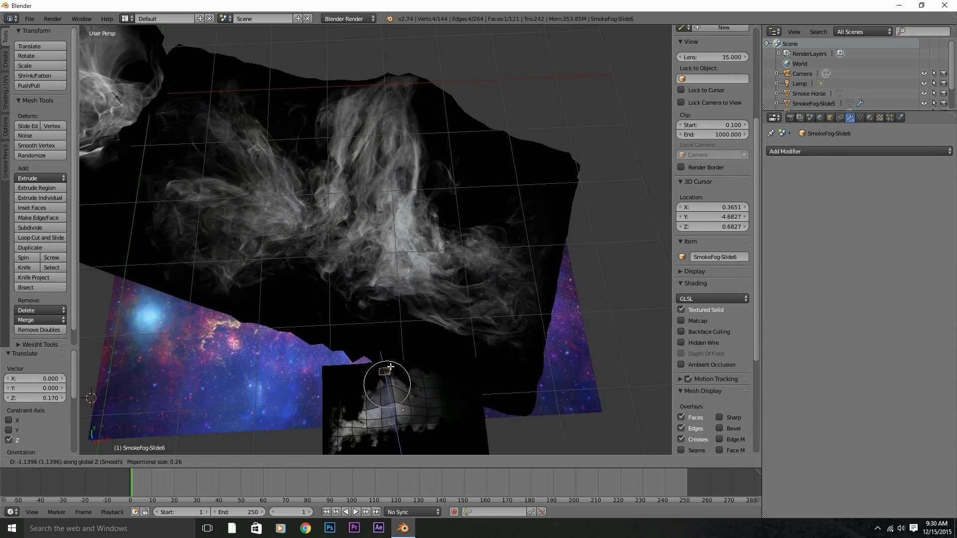
pyautogui.click(390, 367)
pyautogui.moveTo(390, 368); pyautogui.dragTo(421, 293, button='middle')
pyautogui.press('g')
pyautogui.press('z')
pyautogui.click(434, 366)
pyautogui.press('Tab')
# Shade the SmokeFog-Slide6 plane smooth and shift it along Z, ending with a move of about 0.292
pyautogui.click(27, 175)
pyautogui.press('g')
pyautogui.press('z')
pyautogui.click(397, 394)
pyautogui.moveTo(398, 394); pyautogui.dragTo(355, 333, button='middle')
pyautogui.press('KP_0')
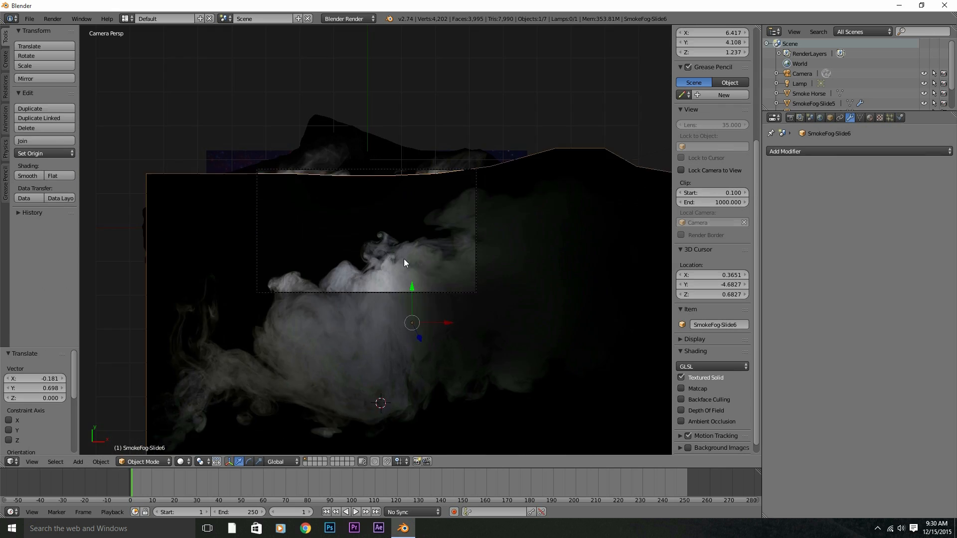
pyautogui.scroll(5, 404, 258)
pyautogui.press('g')
pyautogui.press('z')
pyautogui.click(194, 226)
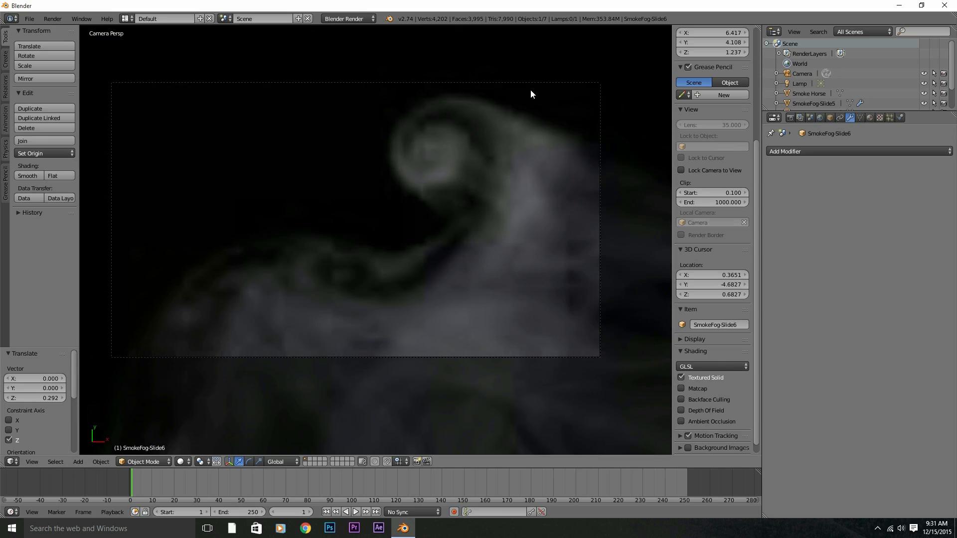
# Move the camera forward along its local Z axis to about Z -1.05 and keyframe its location at frame 1
pyautogui.scroll(-4, 523, 82)
pyautogui.rightClick(466, 169)
pyautogui.press('g')
pyautogui.press('z')
pyautogui.press('z')
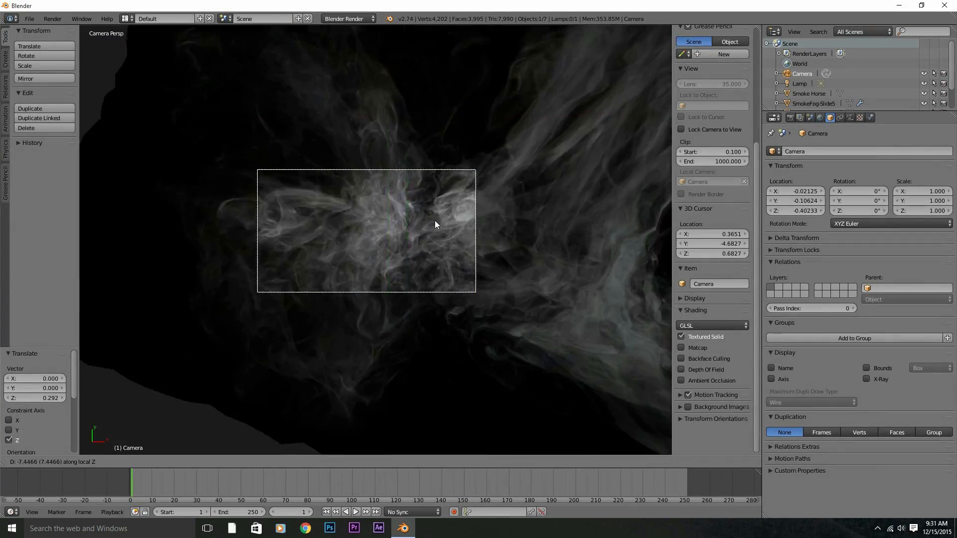
pyautogui.click(430, 208)
pyautogui.press('g')
pyautogui.press('z')
pyautogui.press('z')
pyautogui.click(419, 186)
pyautogui.press('i')
pyautogui.click(417, 185)
# Go to frame 50, move the camera back along its local Z axis, and keyframe its location
pyautogui.hotkey('alt', 'a')
pyautogui.click(188, 492)
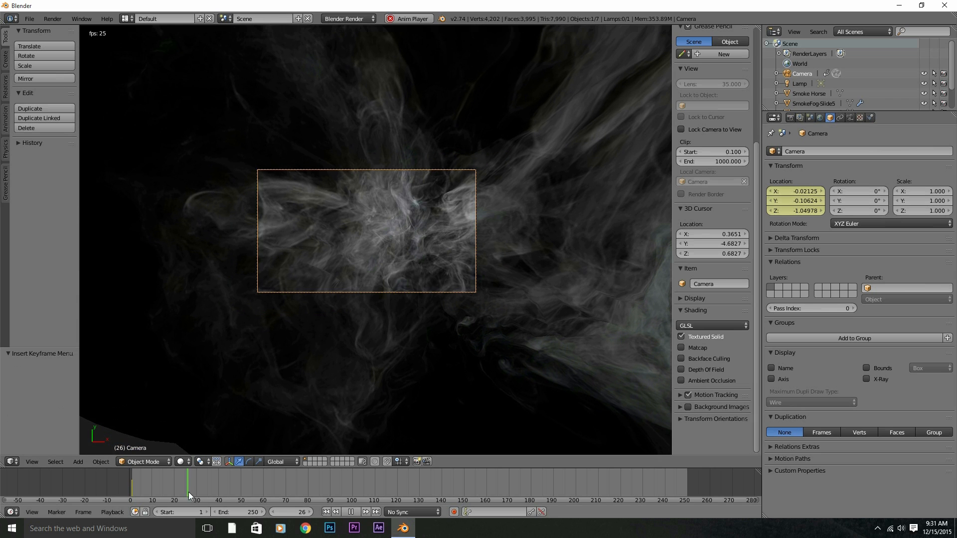
pyautogui.hotkey('alt', 'a')
pyautogui.moveTo(189, 492); pyautogui.dragTo(242, 492)
pyautogui.press('g')
pyautogui.press('z')
pyautogui.press('z')
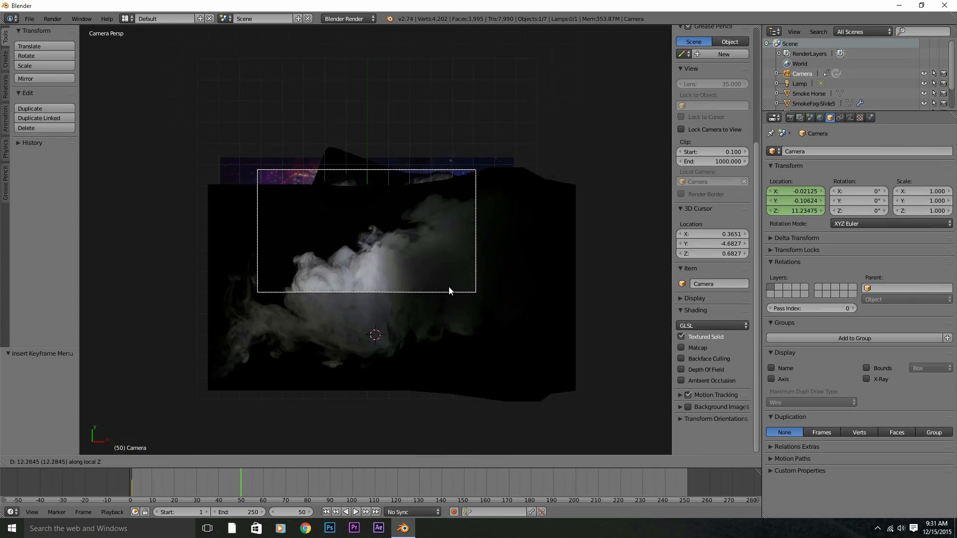
pyautogui.click(403, 204)
pyautogui.press('i')
pyautogui.click(403, 204)
# Go to frame 44 and make the SmokeFog-Slide6 material shadeless with Z Transparency and alpha 0
pyautogui.click(203, 483)
pyautogui.moveTo(202, 480); pyautogui.dragTo(227, 472)
pyautogui.rightClick(468, 329)
pyautogui.click(870, 118)
pyautogui.click(863, 383)
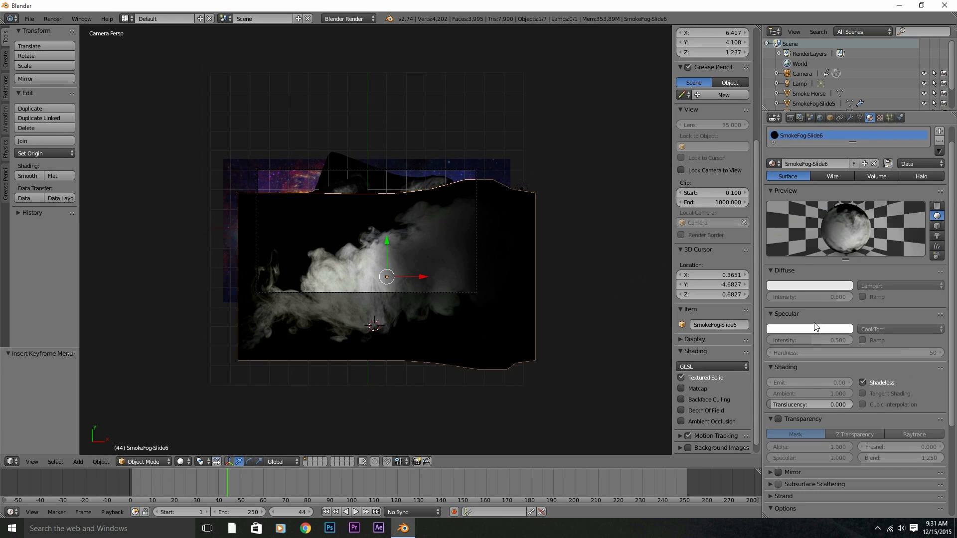
pyautogui.scroll(-5, 815, 327)
pyautogui.click(778, 318)
pyautogui.click(855, 333)
pyautogui.moveTo(848, 346); pyautogui.dragTo(767, 346)
# Make the SmokeFog-Slide6 image texture influence only the material's alpha
pyautogui.click(879, 118)
pyautogui.scroll(-8, 842, 259)
pyautogui.click(772, 331)
pyautogui.scroll(10, 845, 343)
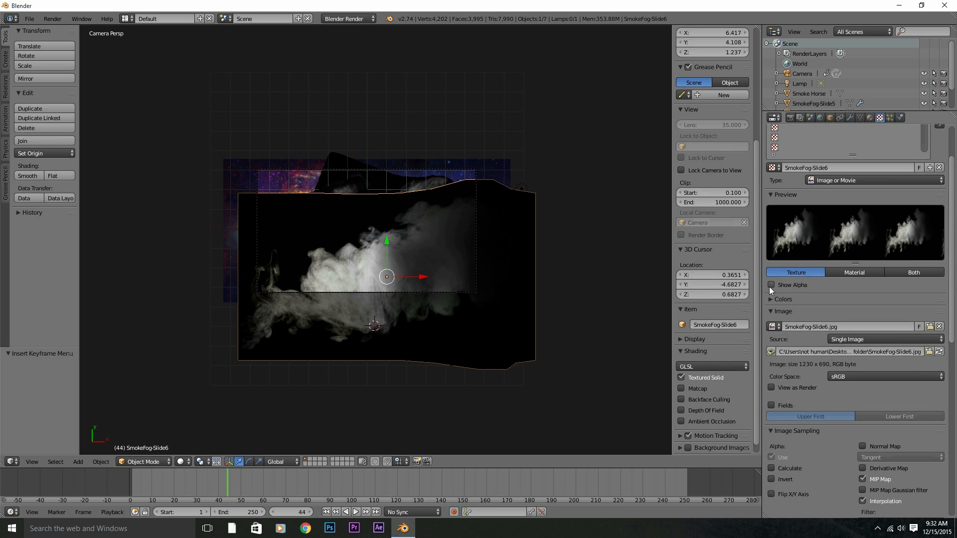
pyautogui.click(772, 300)
pyautogui.click(771, 315)
pyautogui.click(892, 356)
pyautogui.click(771, 315)
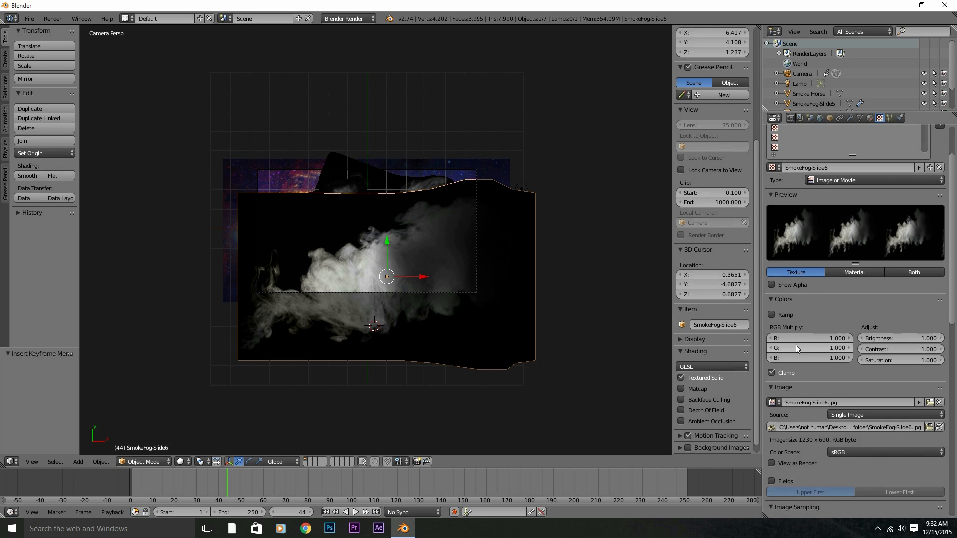
# Set the SmokeFog-Slide6 material's diffuse color to a pale blue
pyautogui.scroll(-15, 796, 345)
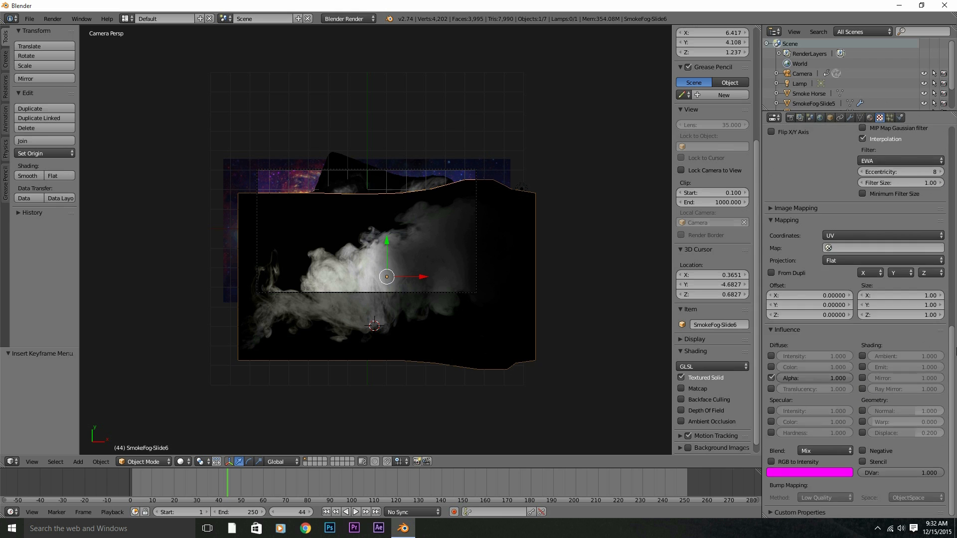
pyautogui.moveTo(954, 351); pyautogui.dragTo(951, 149)
pyautogui.click(870, 118)
pyautogui.click(818, 265)
pyautogui.moveTo(814, 175)
pyautogui.mouseDown()
pyautogui.moveTo(825, 158)
pyautogui.moveTo(828, 182)
pyautogui.moveTo(811, 168)
pyautogui.mouseUp()
# Add a new Clouds texture in the second texture slot of the SmokeFog-Slide6 material
pyautogui.click(880, 118)
pyautogui.click(808, 187)
pyautogui.click(821, 240)
pyautogui.click(877, 240)
pyautogui.click(890, 221)
# Enable a color ramp on the Clouds texture and give its first stop an orange tone
pyautogui.scroll(-3, 778, 318)
pyautogui.click(780, 300)
pyautogui.click(772, 315)
pyautogui.click(877, 357)
pyautogui.moveTo(882, 264); pyautogui.dragTo(874, 277)
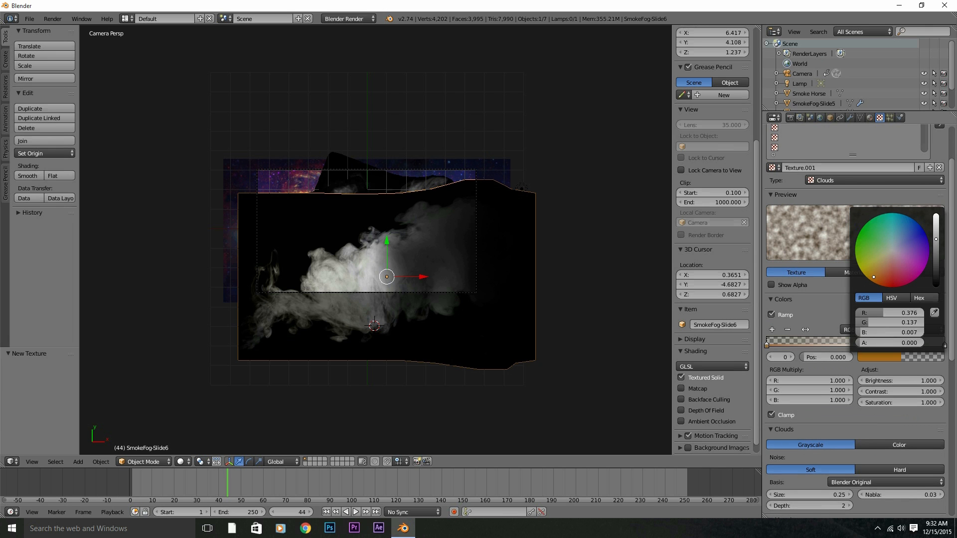
# Color the Clouds ramp's last stop yellow and its first stop red, and preview the texture on the material
pyautogui.click(945, 344)
pyautogui.click(901, 357)
pyautogui.click(878, 256)
pyautogui.moveTo(894, 279)
pyautogui.mouseDown()
pyautogui.moveTo(861, 267)
pyautogui.moveTo(886, 287)
pyautogui.mouseUp()
pyautogui.click(767, 345)
pyautogui.click(897, 357)
pyautogui.click(854, 273)
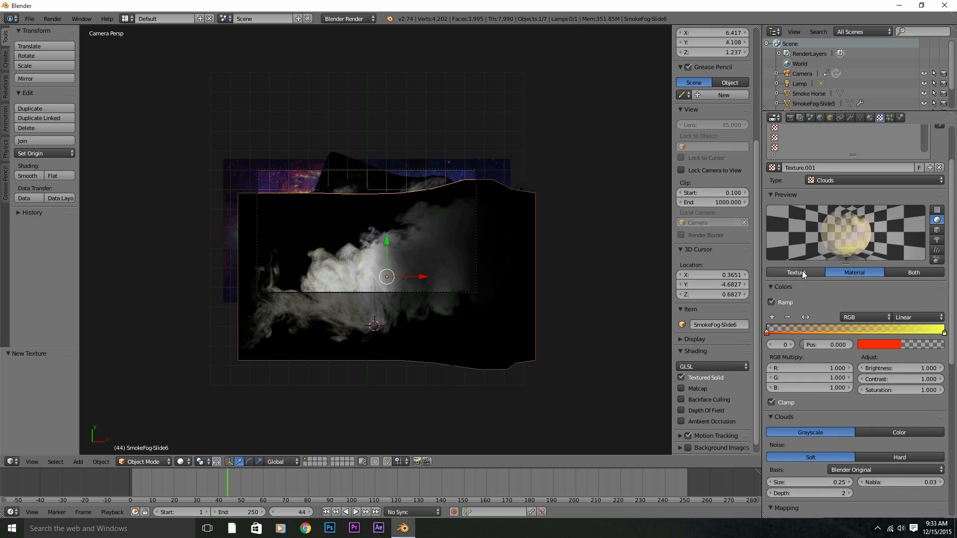
# Test-render the scene at frame 44 and return to the 3D view
pyautogui.press('F12')
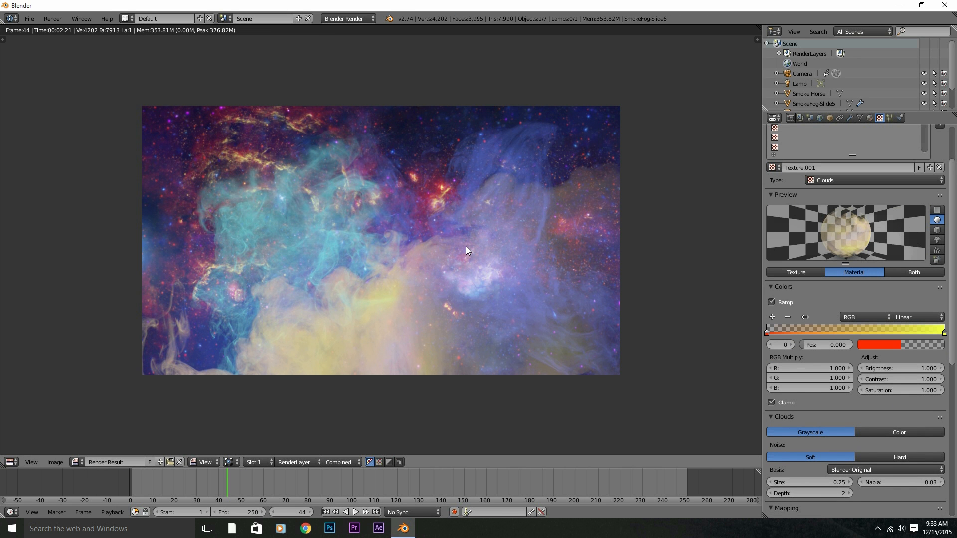
pyautogui.press('F11')
pyautogui.press('F11')
pyautogui.press('F11')
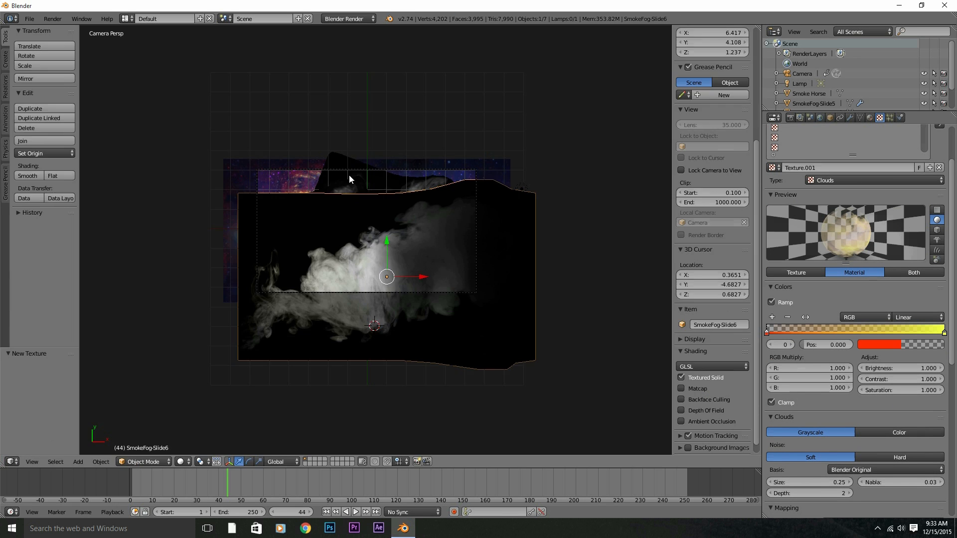
# Examine the SmokeFog-Slide5 and SmokeFog-Slide6 textures, and compare the Clouds texture's Texture and Material previews
pyautogui.rightClick(349, 174)
pyautogui.scroll(2, 363, 190)
pyautogui.keyDown('shift'); pyautogui.moveTo(363, 190); pyautogui.dragTo(393, 211, button='middle'); pyautogui.keyUp('shift')
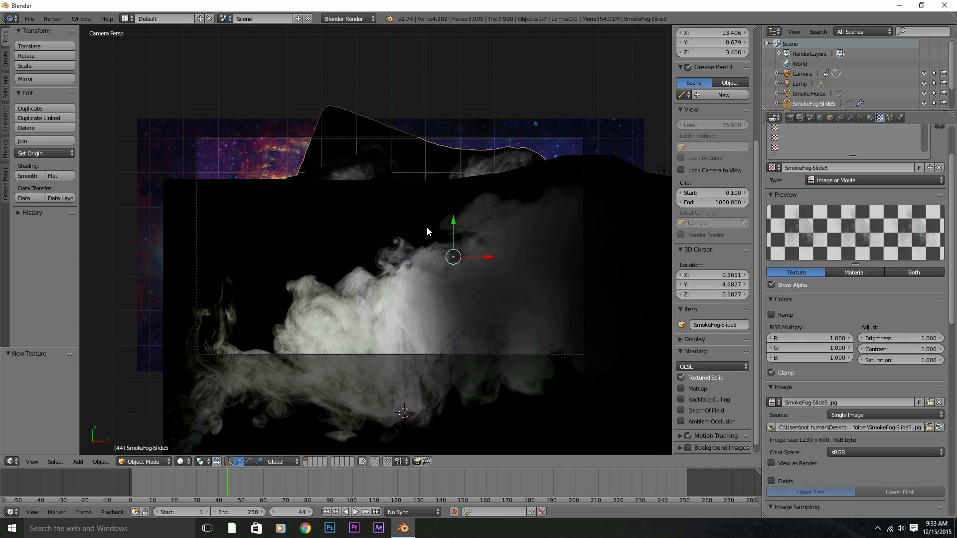
pyautogui.rightClick(408, 291)
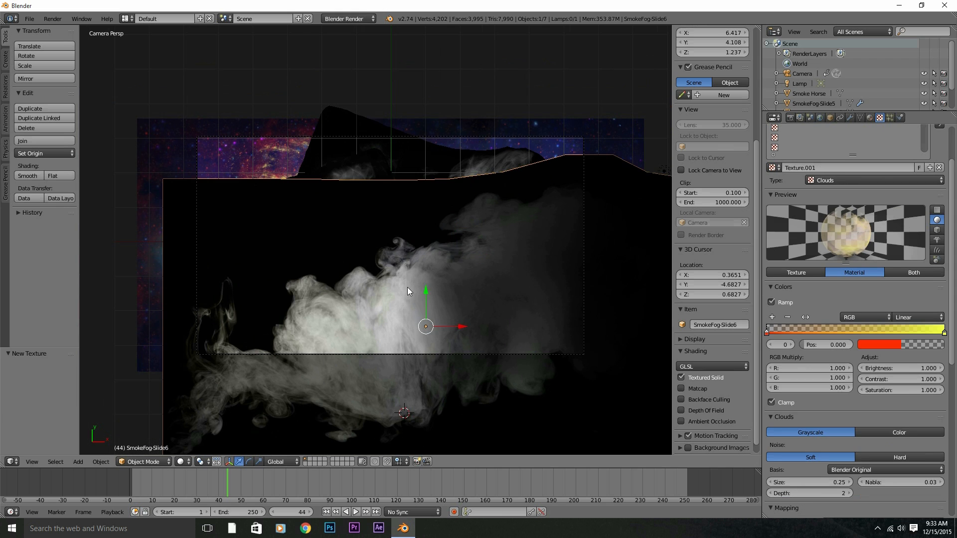
pyautogui.scroll(1, 447, 199)
pyautogui.click(869, 118)
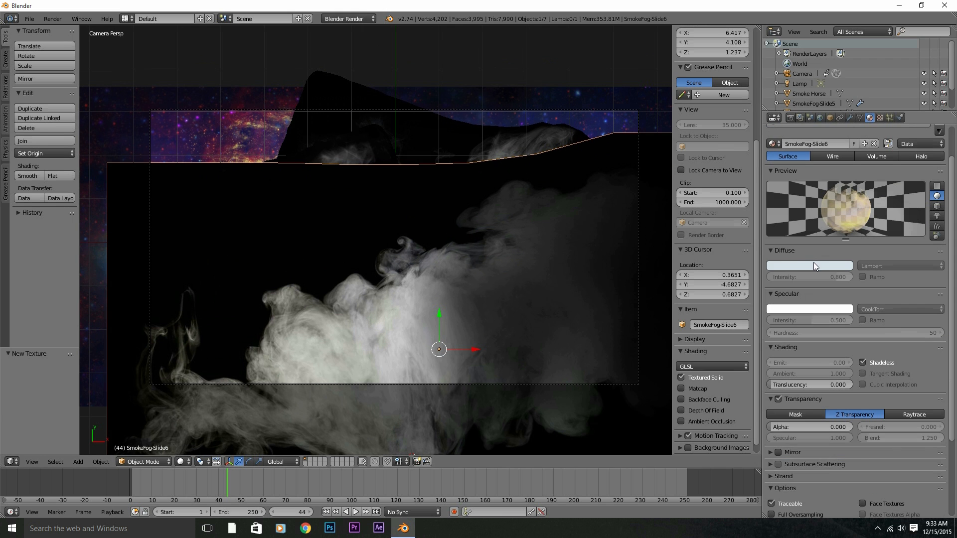
pyautogui.click(879, 117)
pyautogui.scroll(3, 847, 294)
pyautogui.click(811, 332)
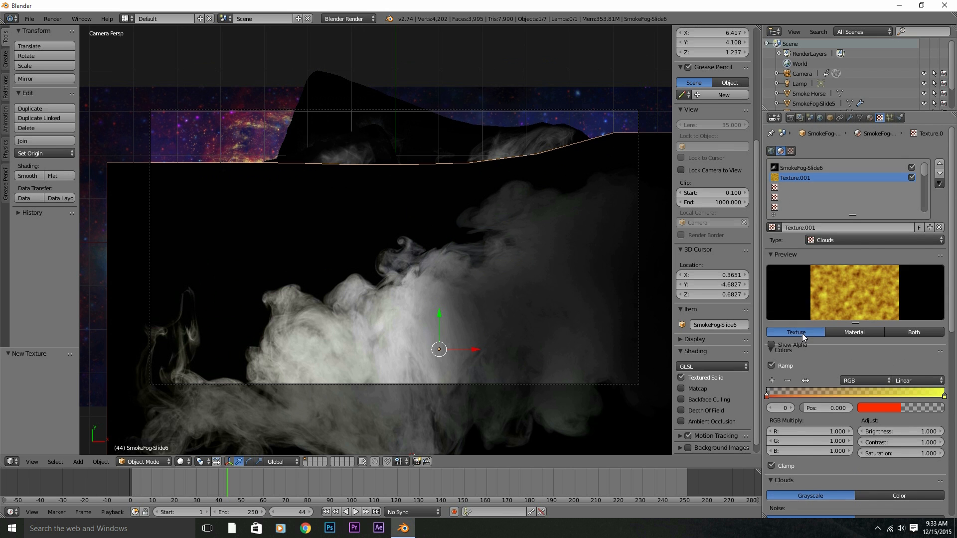
pyautogui.click(859, 335)
# Display the frame 44 render and examine the blended smoke colors up close
pyautogui.press('F12')
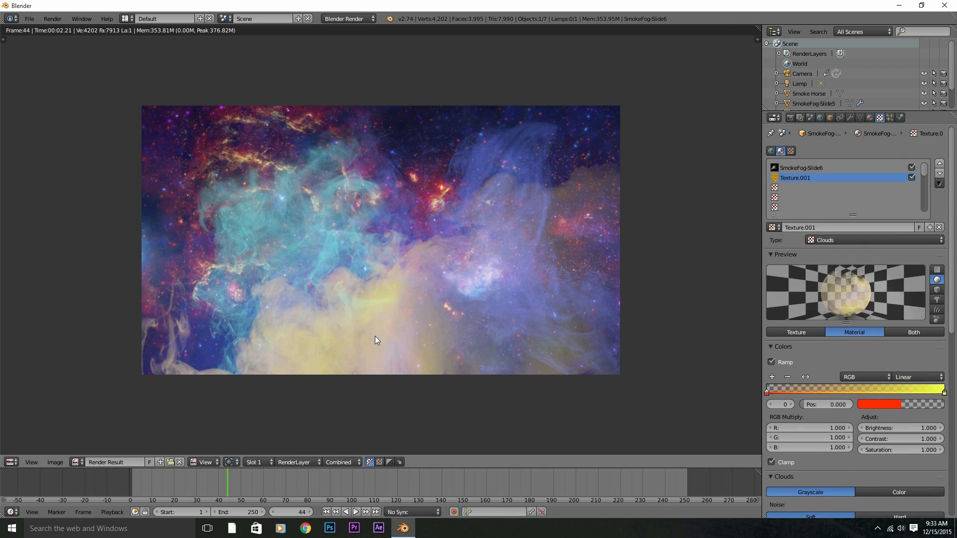
pyautogui.scroll(5, 375, 340)
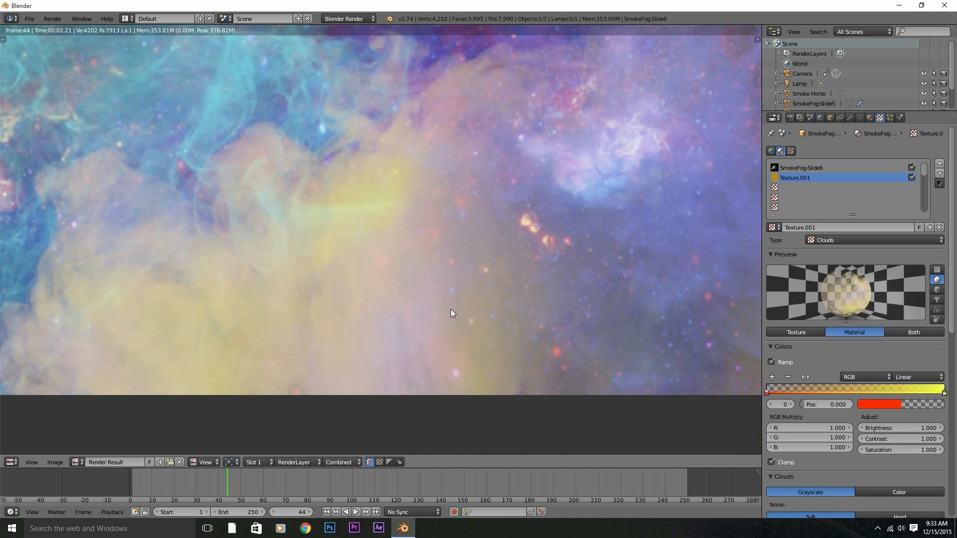
pyautogui.scroll(-4, 501, 276)
pyautogui.scroll(1, 447, 175)
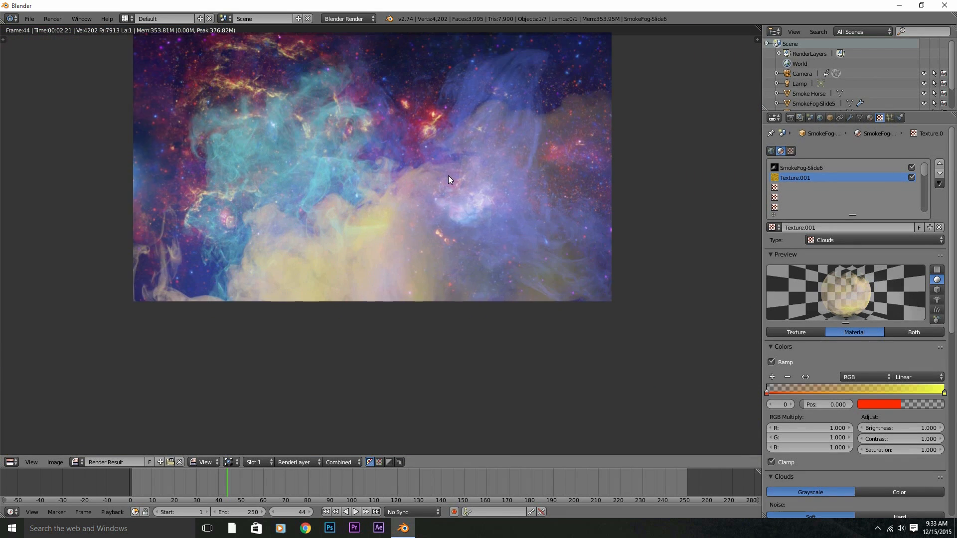
pyautogui.scroll(-1, 473, 244)
pyautogui.scroll(1, 471, 241)
pyautogui.press('Escape')
# At frame 12, set the SmokeFog-Slide5 texture's Alpha influence to 0 and keyframe it
pyautogui.moveTo(214, 491)
pyautogui.mouseDown()
pyautogui.moveTo(127, 484)
pyautogui.moveTo(209, 481)
pyautogui.mouseUp()
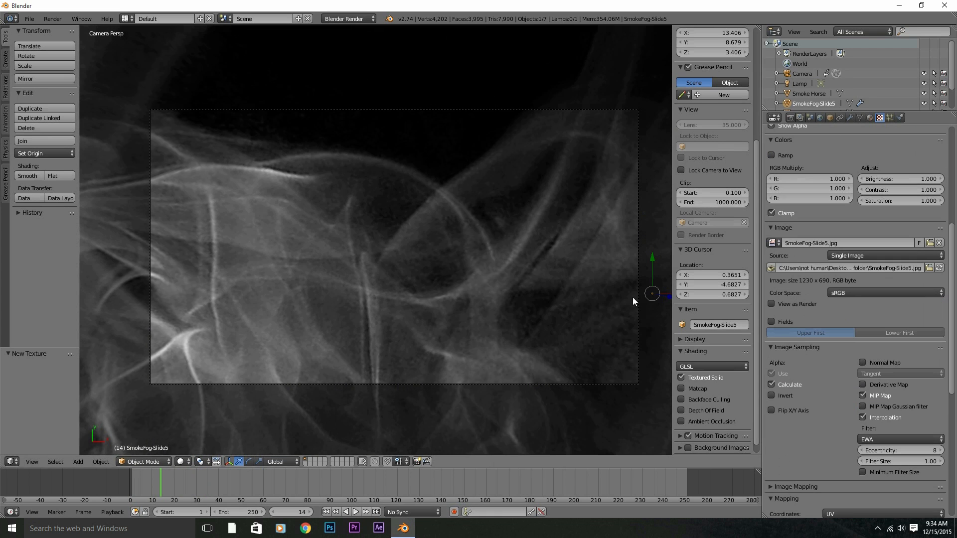
pyautogui.scroll(3, 819, 275)
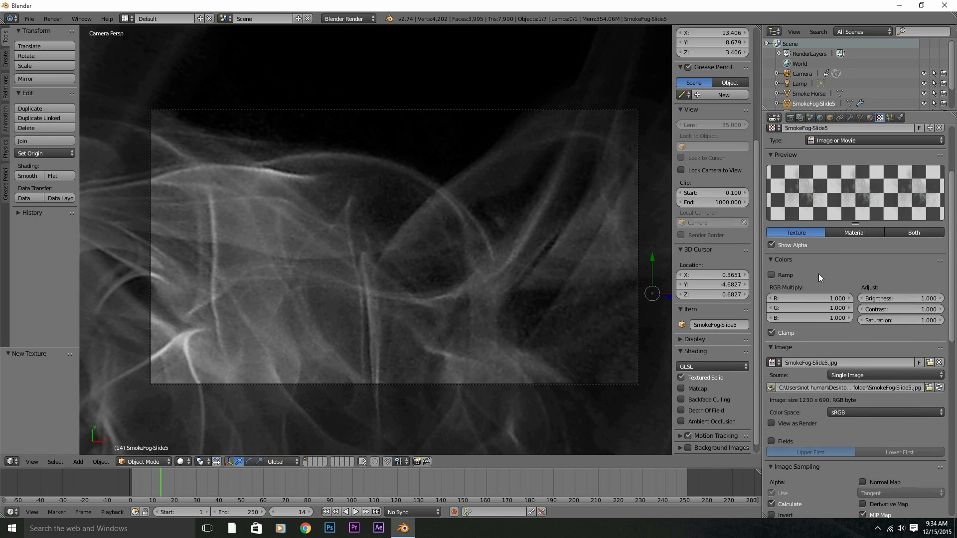
pyautogui.scroll(-15, 822, 353)
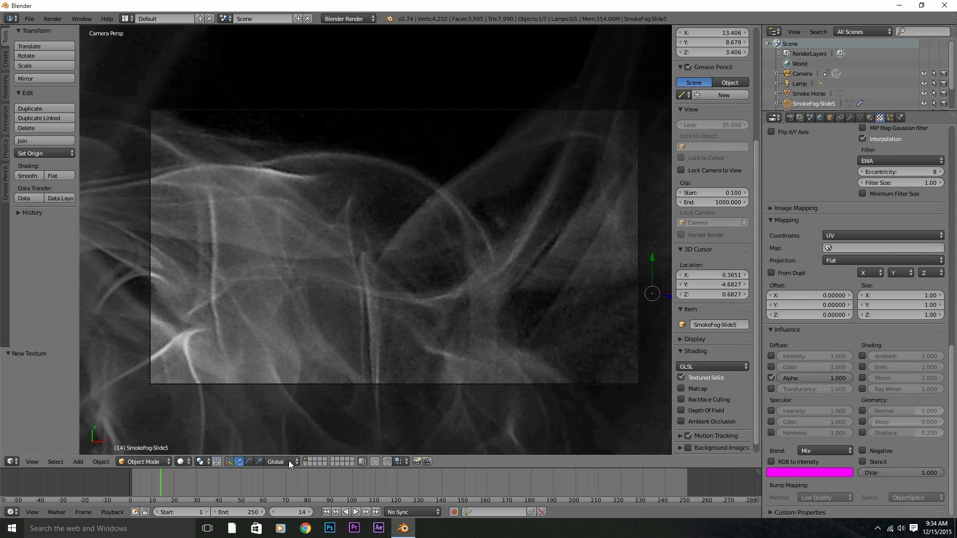
pyautogui.click(157, 487)
pyautogui.moveTo(157, 488); pyautogui.dragTo(154, 487)
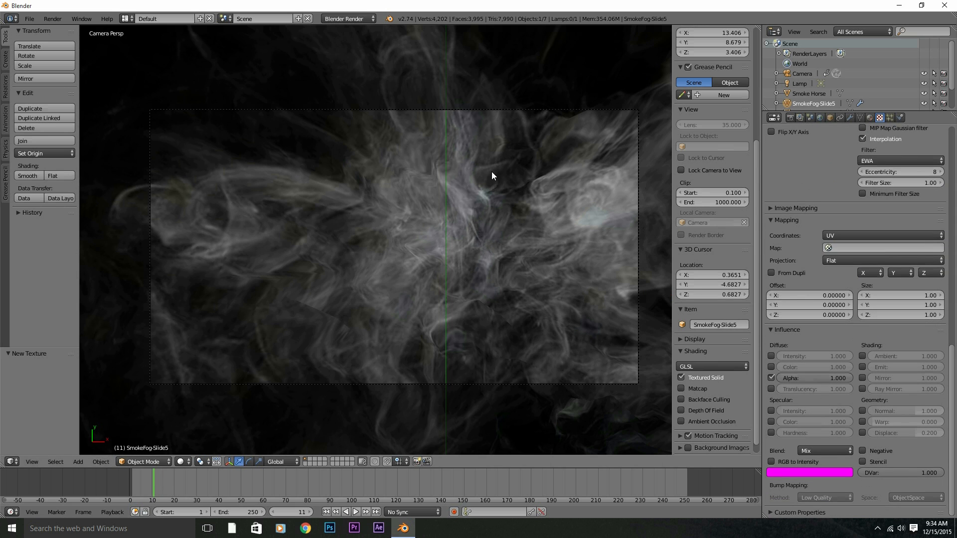
pyautogui.press('Right')
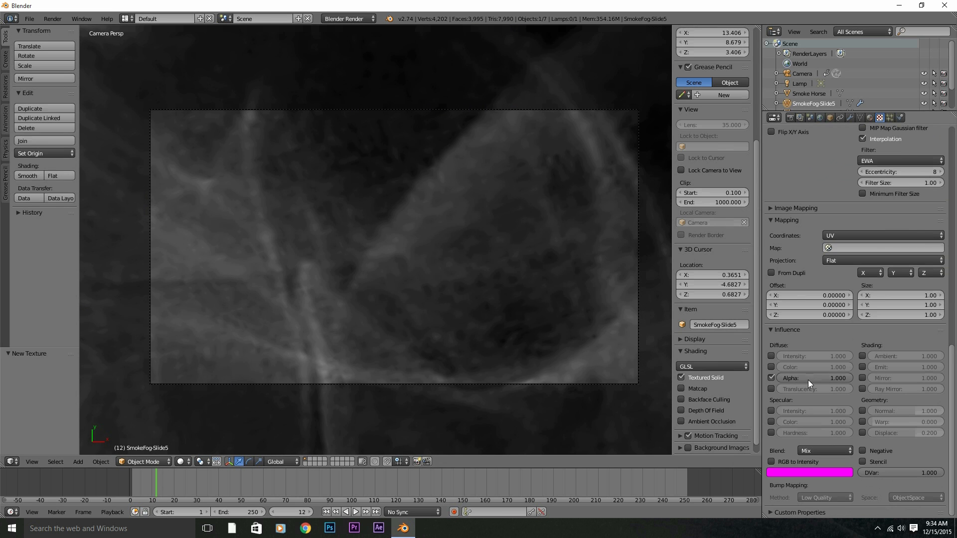
pyautogui.click(808, 380)
pyautogui.write('0')
pyautogui.press('Return')
pyautogui.press('i')
# Step through the frames around 11 to 14 to examine where the camera passes the smoke planes
pyautogui.press('Right')
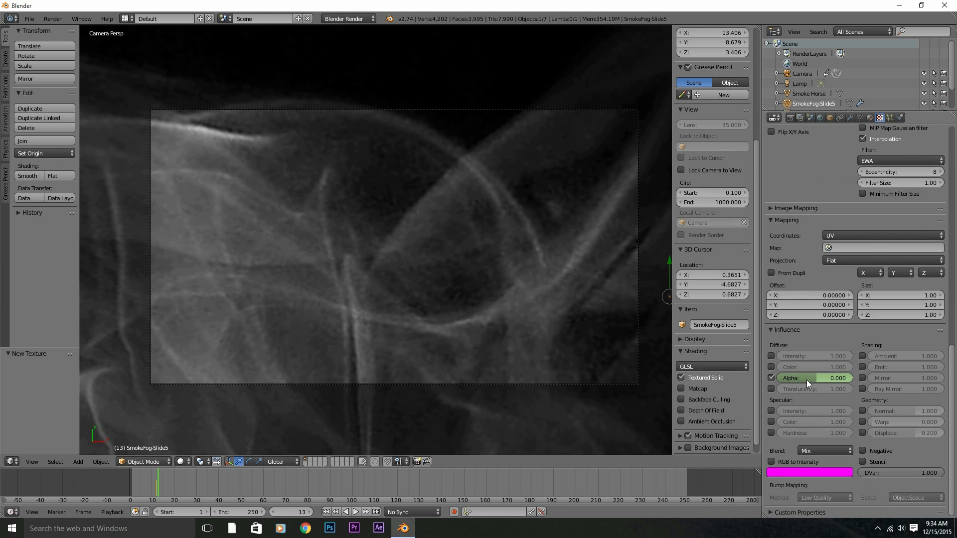
pyautogui.press('Right')
pyautogui.press('Left')
pyautogui.press('Right')
pyautogui.press('Left')
pyautogui.press('Left')
pyautogui.press('Left')
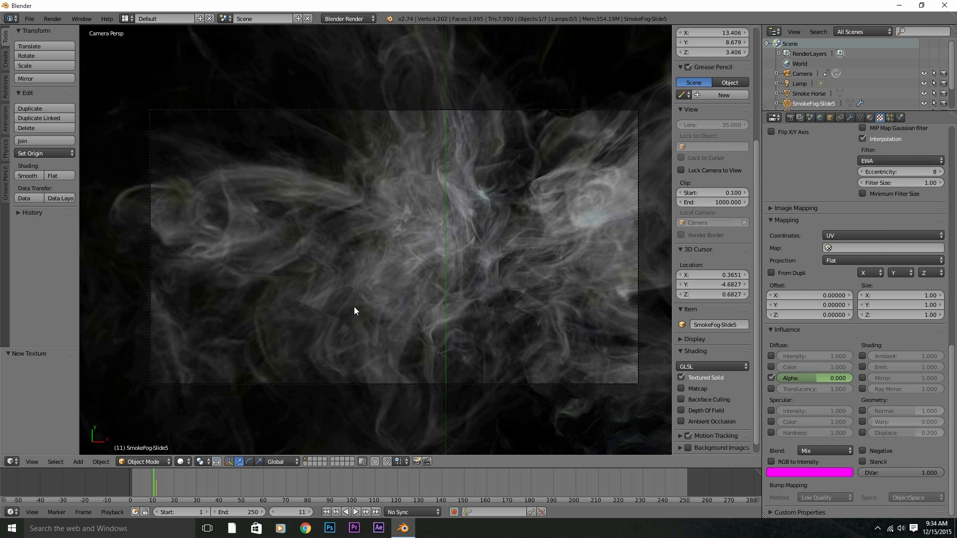
pyautogui.press('Right')
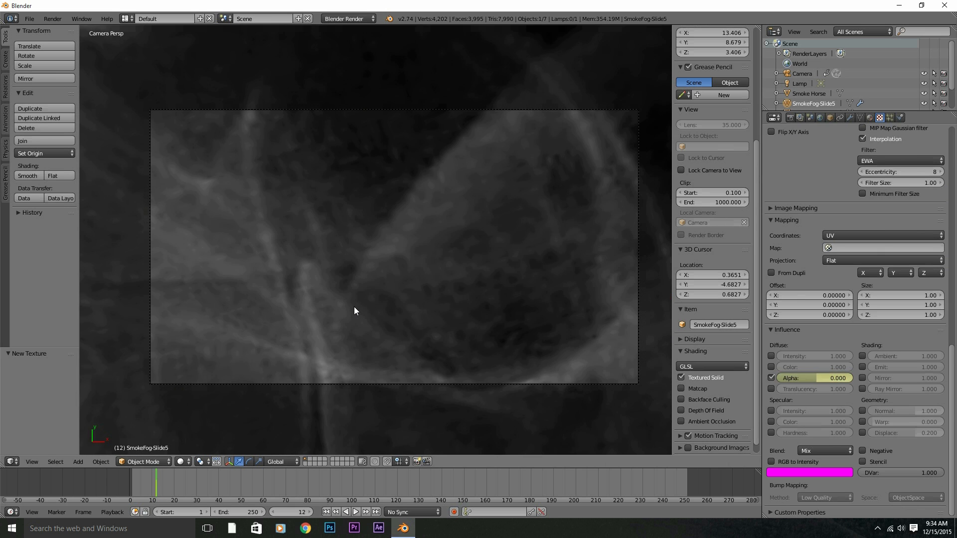
pyautogui.press('Right')
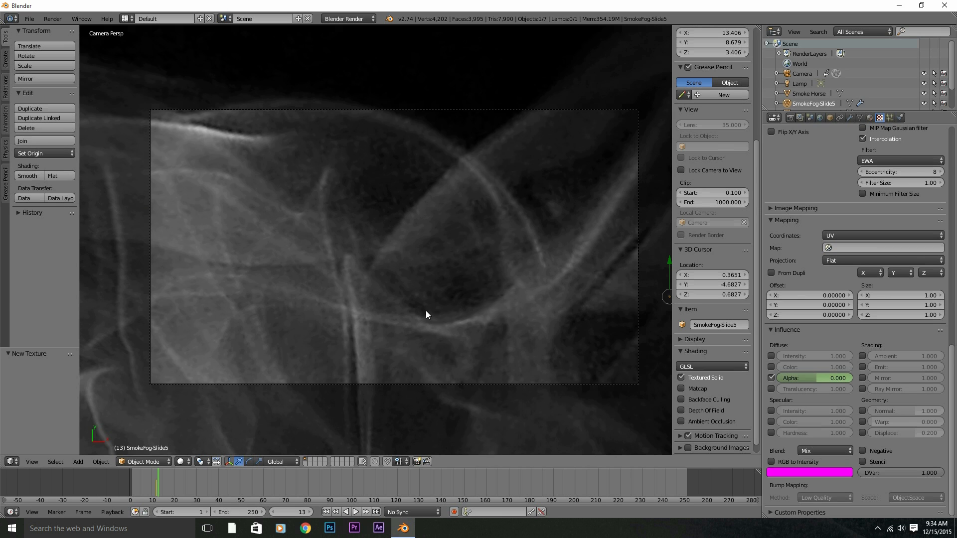
# At frame 13, keyframe the SmokeFog-Slide5 texture's Alpha influence, correcting the entered 100 to 1
pyautogui.click(816, 378)
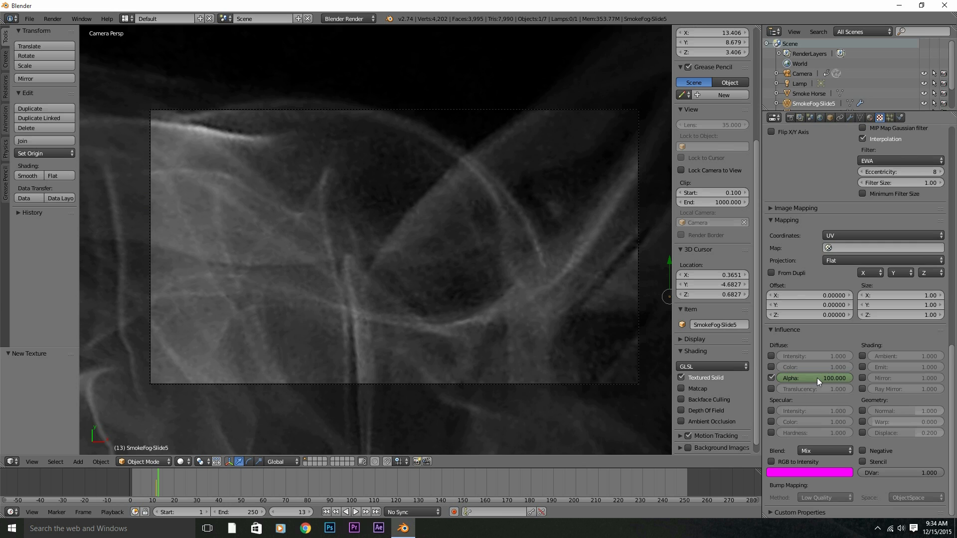
pyautogui.press('Return')
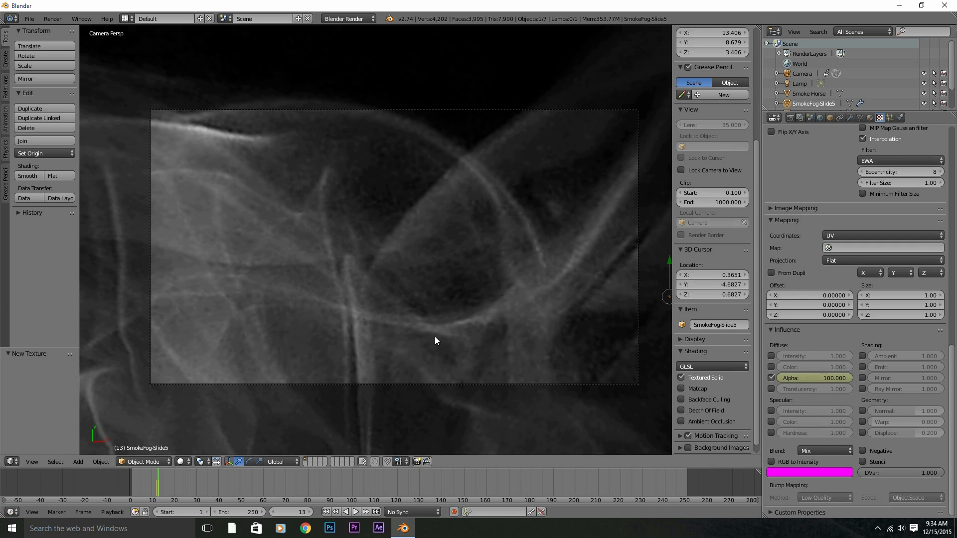
pyautogui.click(815, 379)
pyautogui.write('1')
pyautogui.press('Return')
# Check the smoke planes at frames 11 and 12, including from an orbited view outside the camera
pyautogui.press('Left')
pyautogui.press('Left')
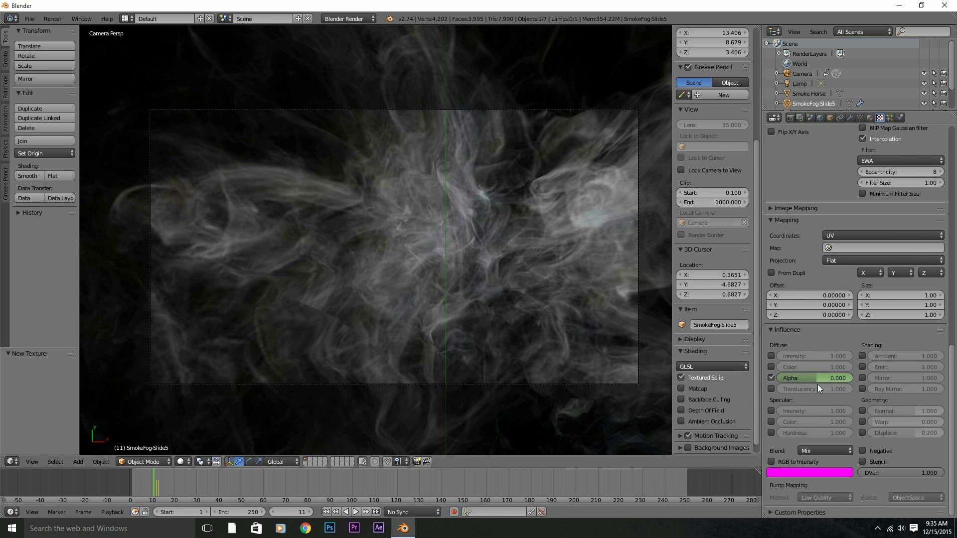
pyautogui.scroll(-3, 497, 266)
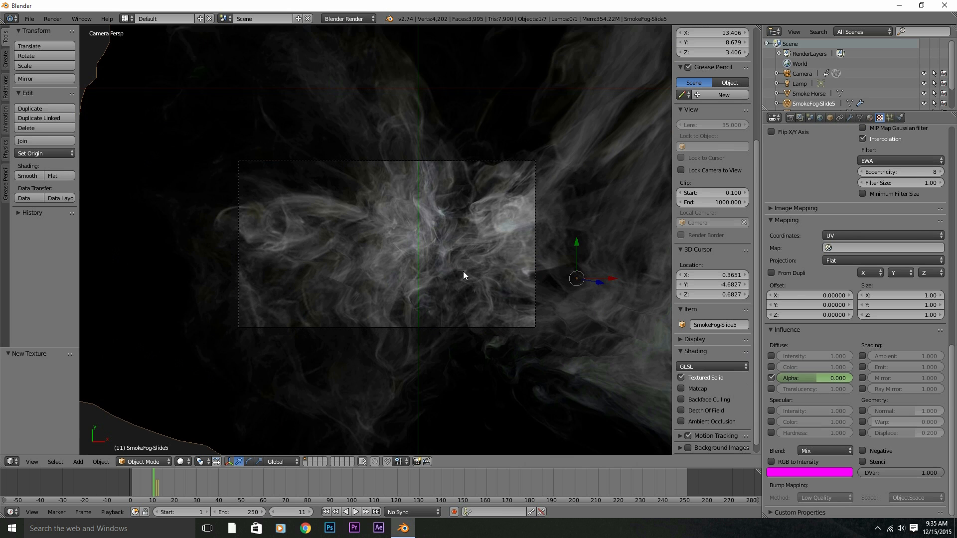
pyautogui.press('Right')
pyautogui.moveTo(445, 261); pyautogui.dragTo(384, 226, button='middle')
pyautogui.scroll(-3, 431, 263)
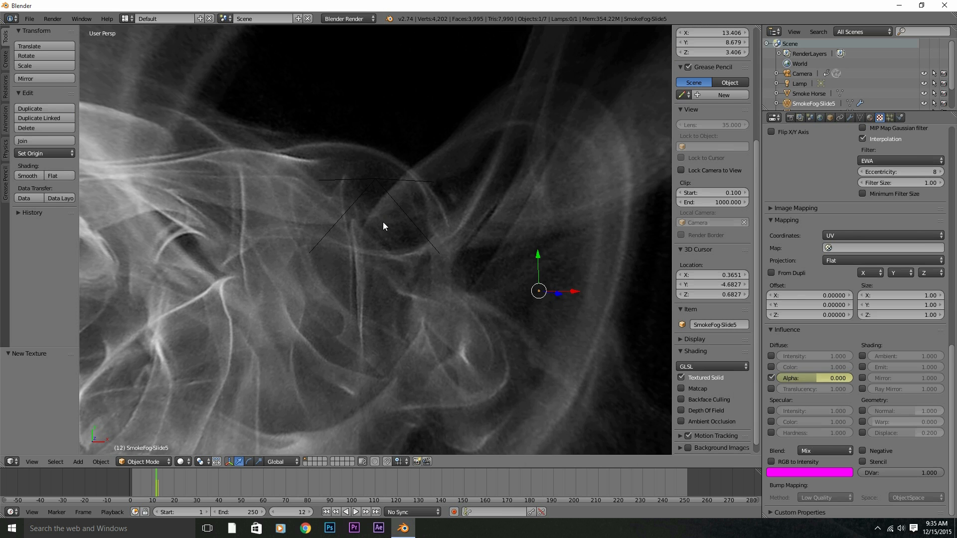
# Compare the smoke planes at frames 11 and 12 from outside and return to the camera view at frame 11
pyautogui.press('Left')
pyautogui.press('Right')
pyautogui.press('Left')
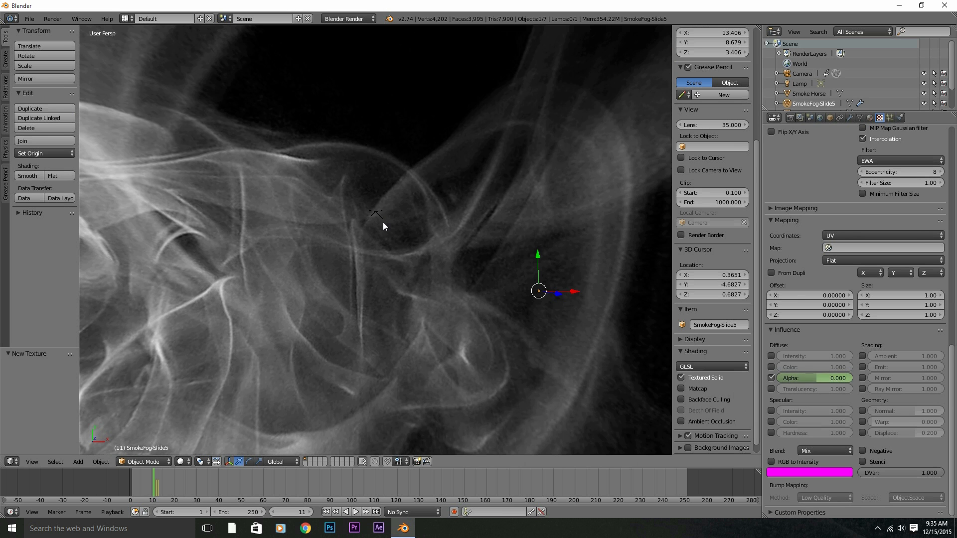
pyautogui.press('KP_0')
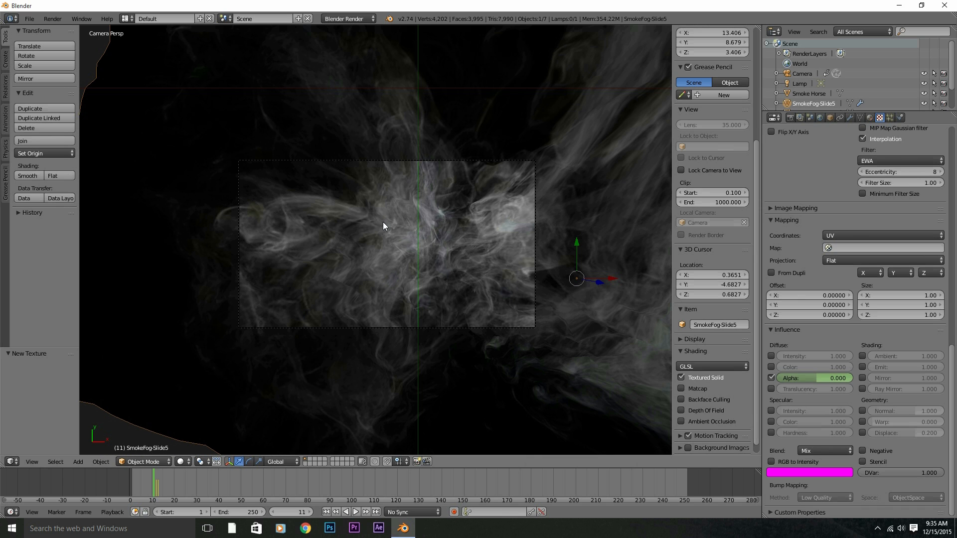
# At frame 12, set the SmokeFog-Slide5 texture's Alpha influence to 0.5
pyautogui.press('i')
pyautogui.press('Right')
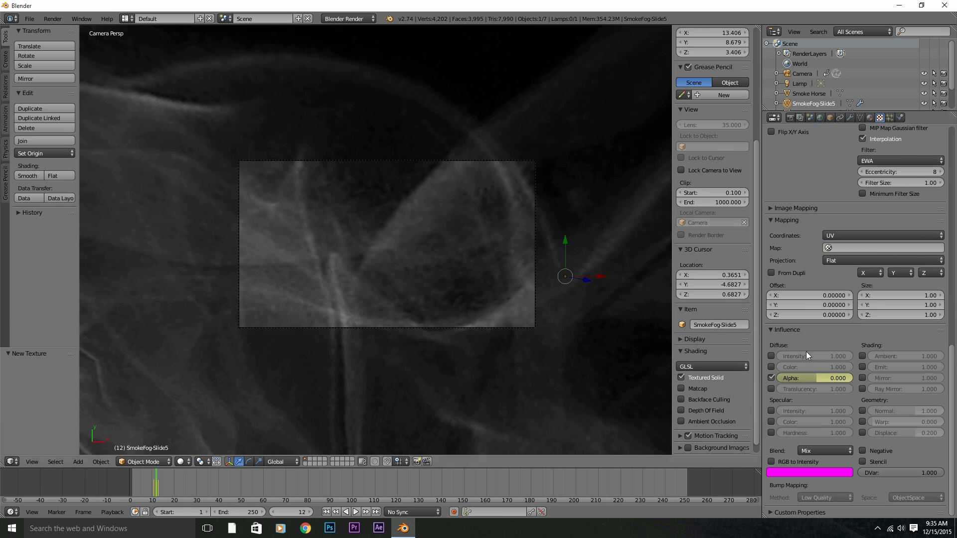
pyautogui.click(818, 378)
pyautogui.press('BackSpace')
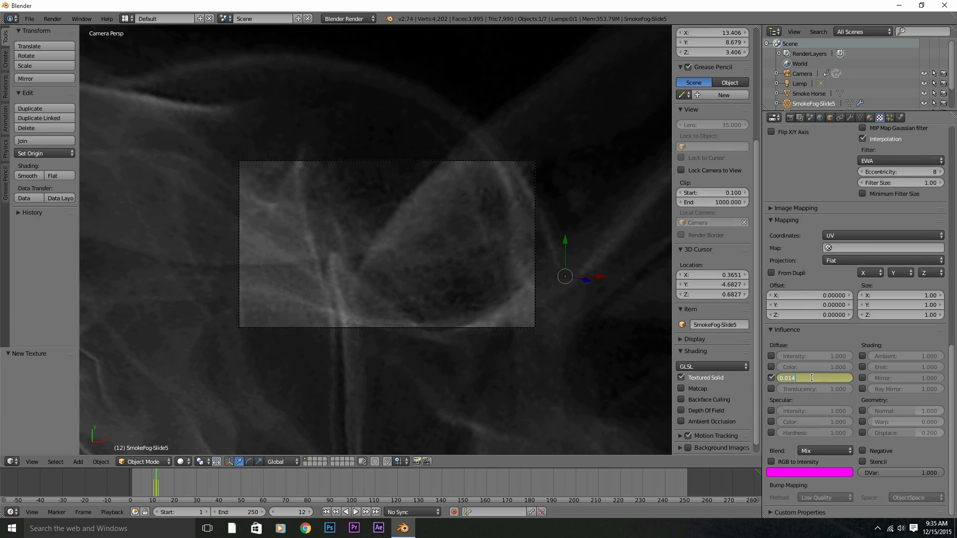
pyautogui.write('.5')
pyautogui.press('Return')
# Play the animation from frame 7 through the camera and inspect the smoke closely at frame 28
pyautogui.click(150, 485)
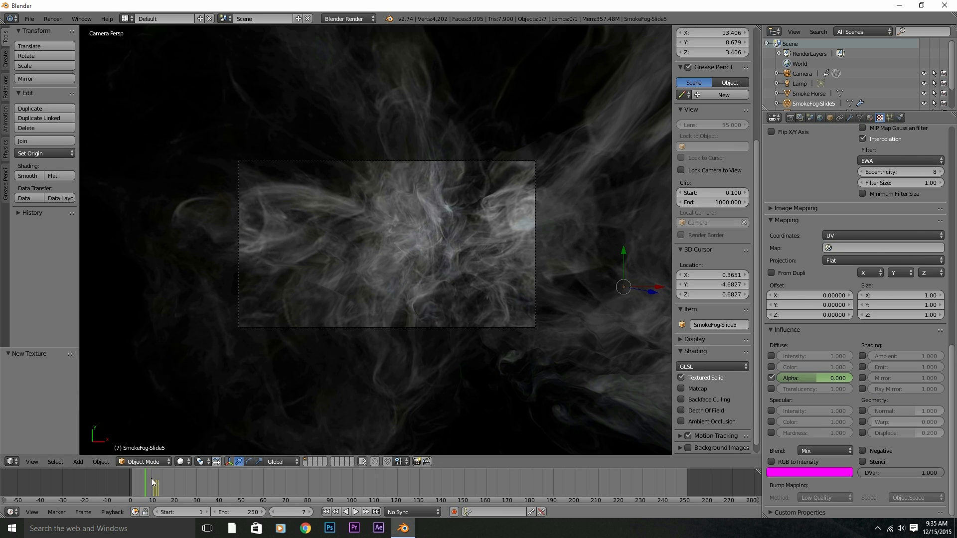
pyautogui.hotkey('alt', 'a')
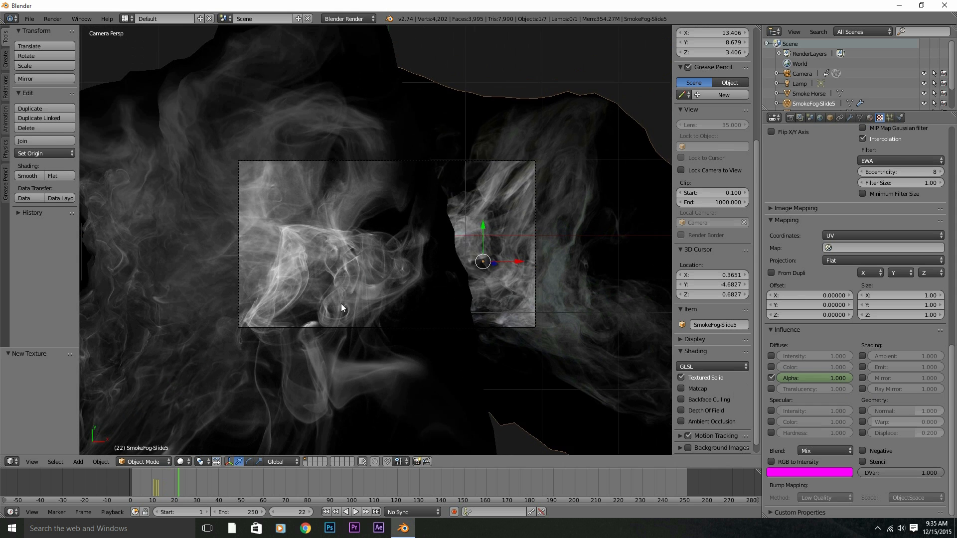
pyautogui.press('Left')
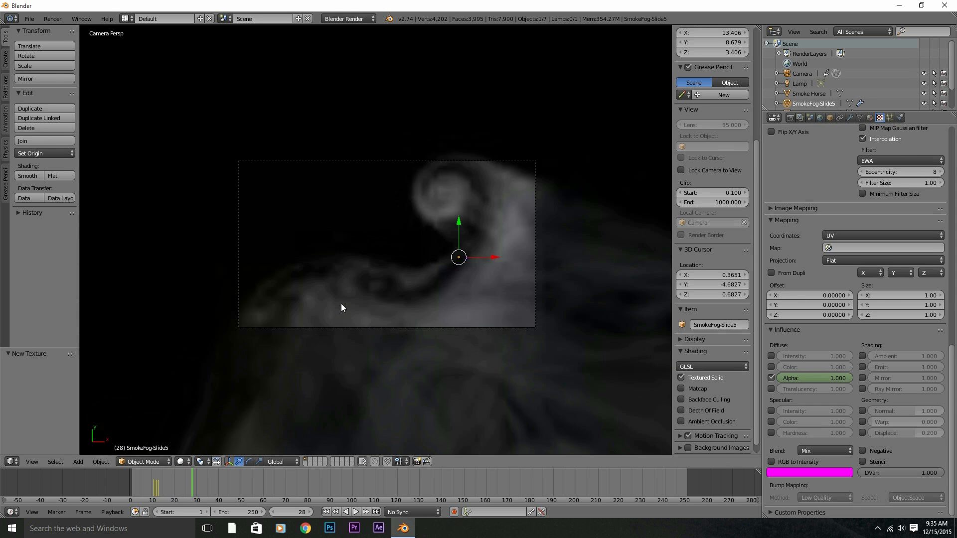
pyautogui.press('Left')
pyautogui.press('Right')
pyautogui.scroll(4, 421, 224)
pyautogui.scroll(-2, 403, 182)
pyautogui.scroll(2, 363, 182)
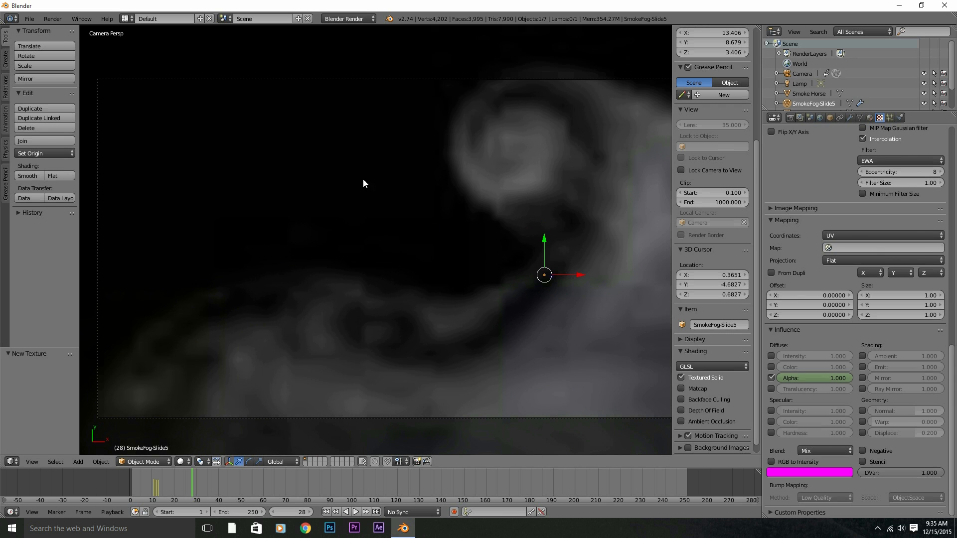
pyautogui.scroll(-3, 503, 181)
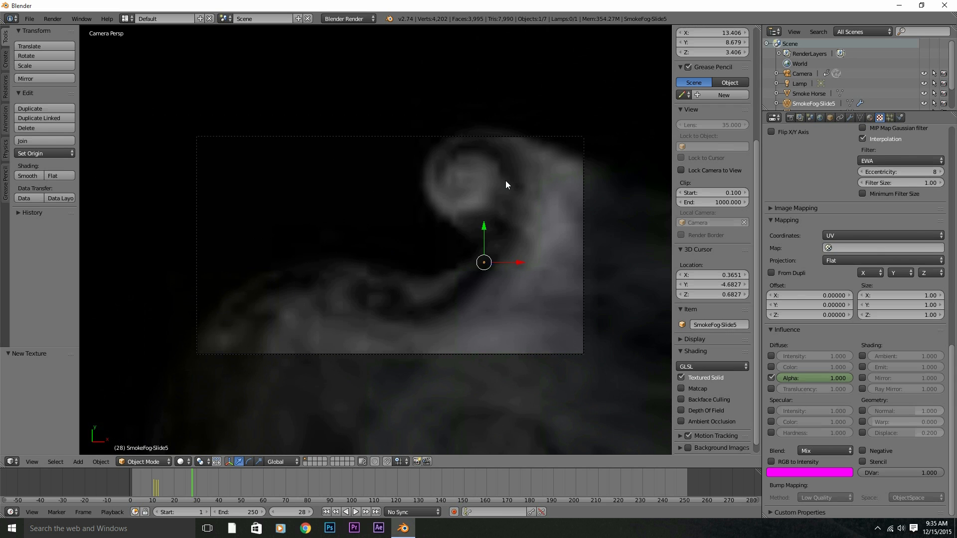
# Compare the frames between 28 and 32, and render frame 28 to check the smoke
pyautogui.press('Right')
pyautogui.press('Right')
pyautogui.press('Right')
pyautogui.press('Right')
pyautogui.press('Left')
pyautogui.press('Left')
pyautogui.press('Left')
pyautogui.press('Left')
pyautogui.press('F12')
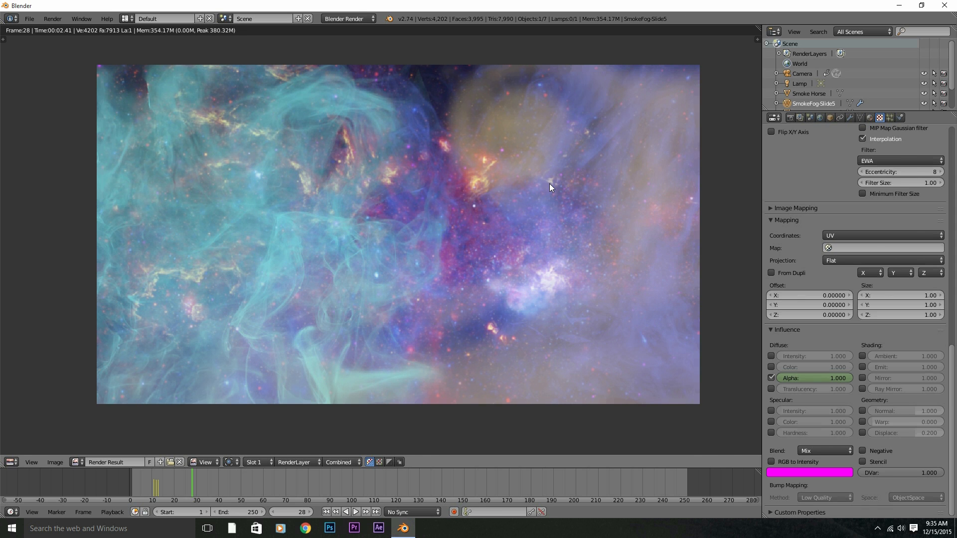
pyautogui.press('Escape')
# Advance frame by frame to frame 44 to examine how the smoke planes fill the camera view
pyautogui.press('Right')
pyautogui.press('Right')
pyautogui.press('Right')
pyautogui.press('Right')
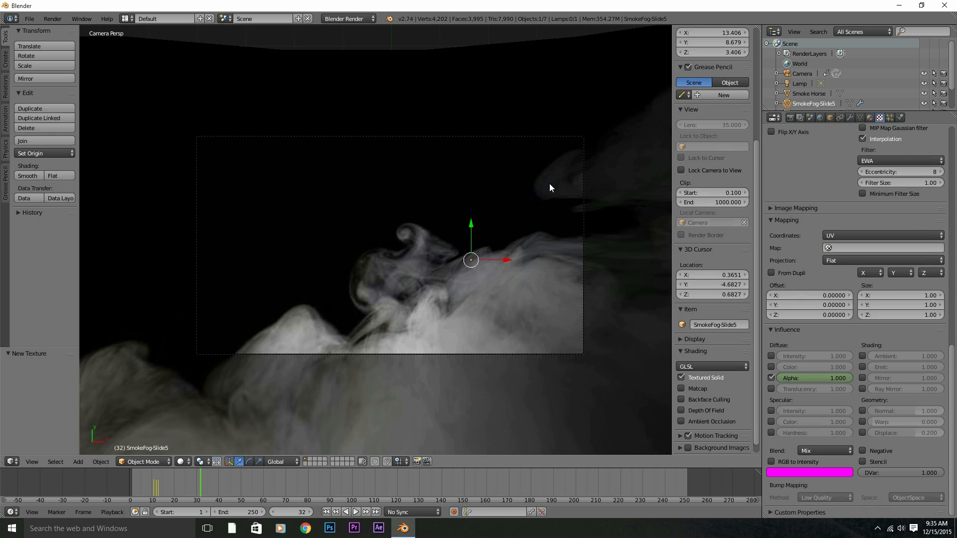
pyautogui.press('Right')
pyautogui.press('Right')
pyautogui.press('Right')
pyautogui.press('Right')
pyautogui.press('Right')
pyautogui.press('Right')
pyautogui.press('Right')
pyautogui.press('Right')
pyautogui.press('Right')
pyautogui.press('Right')
pyautogui.press('Right')
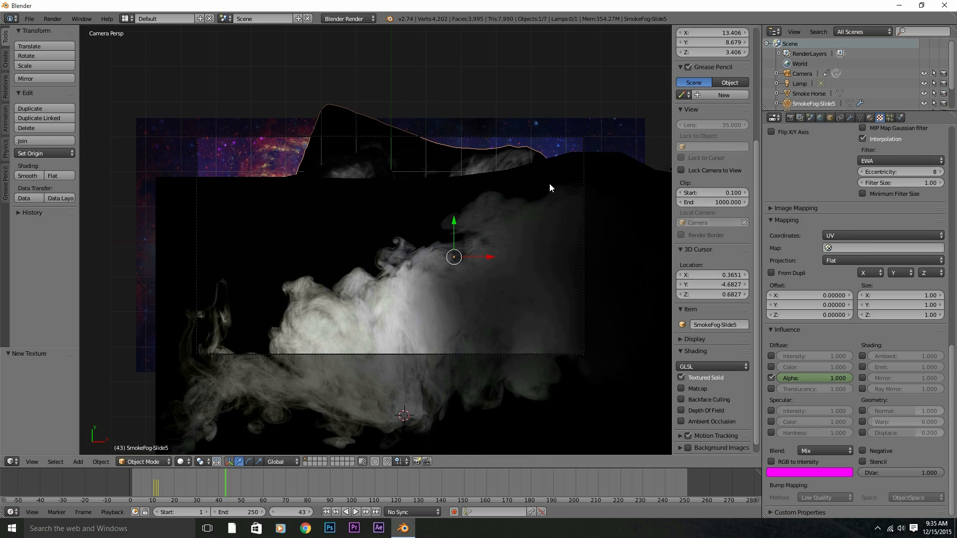
pyautogui.press('Right')
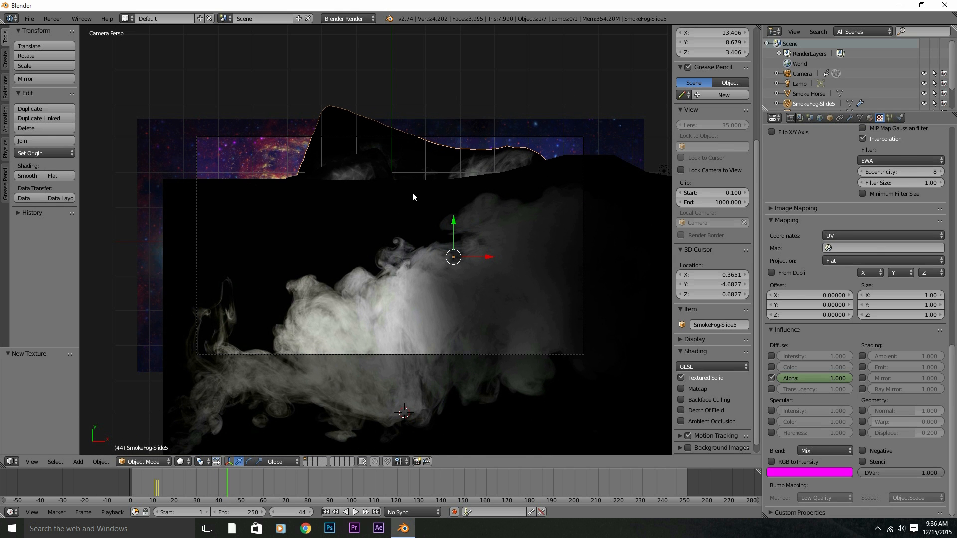
# Select the smoke_texture2772 plane and render frame 44 to check the composition
pyautogui.rightClick(346, 164)
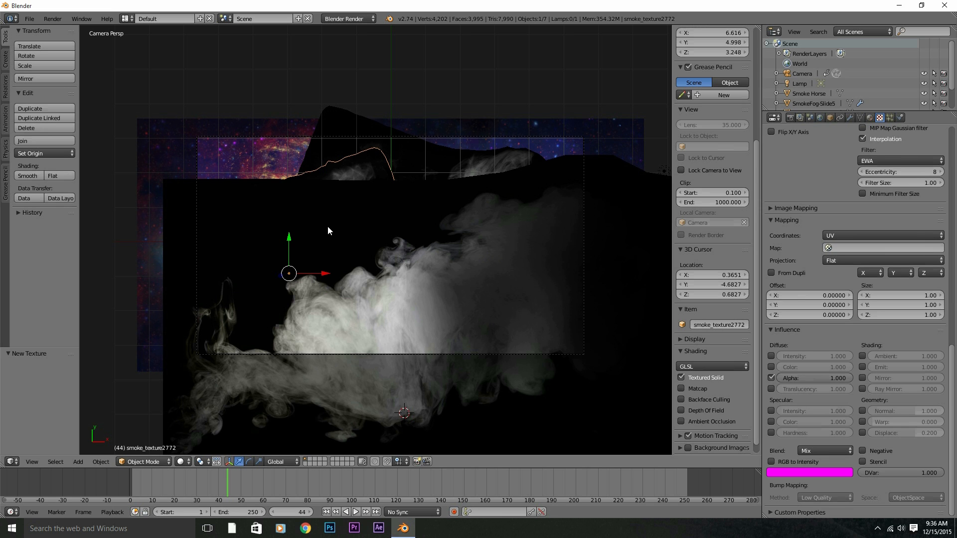
pyautogui.press('F12')
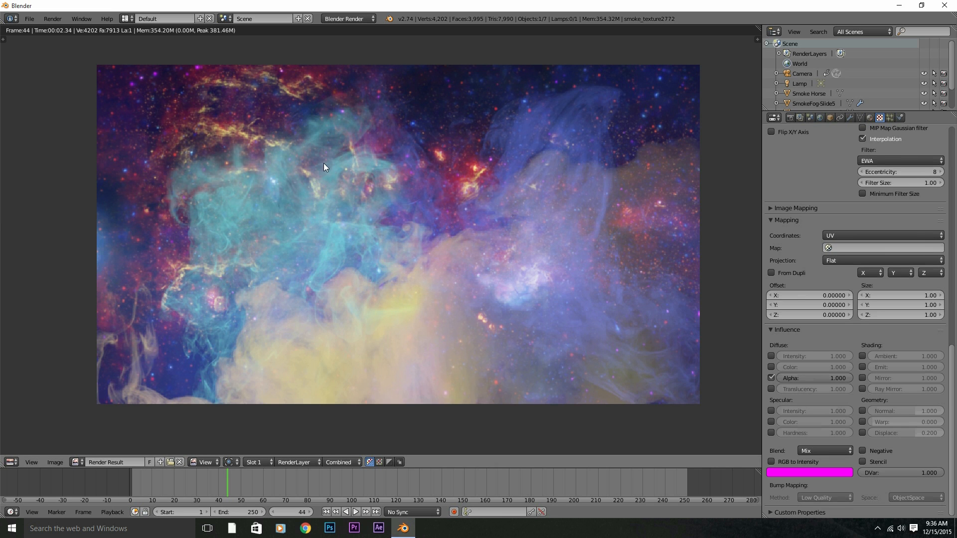
pyautogui.press('F12')
pyautogui.press('Escape')
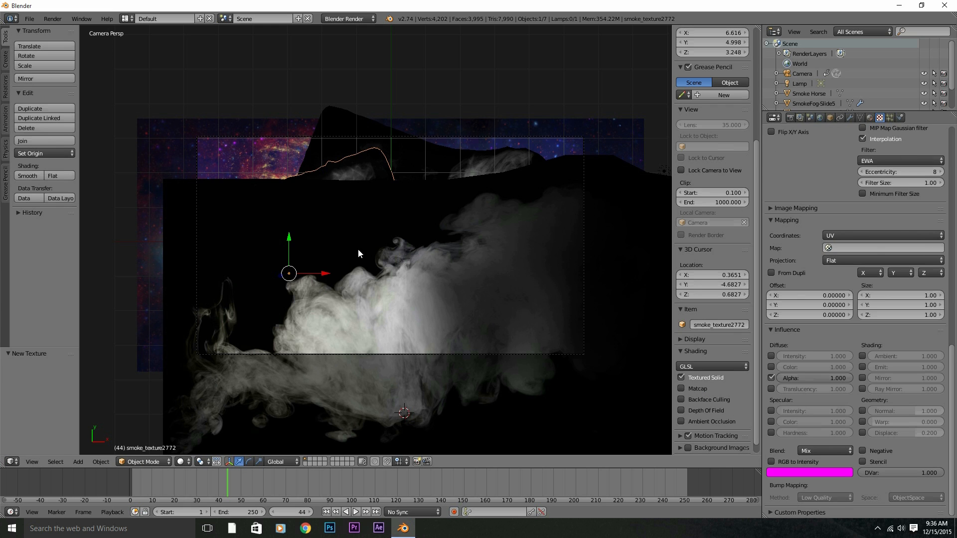
# Duplicate the smoke_texture2772 plane, move the copy 4.456 units along Z and hide all other objects
pyautogui.hotkey('shift', 'd')
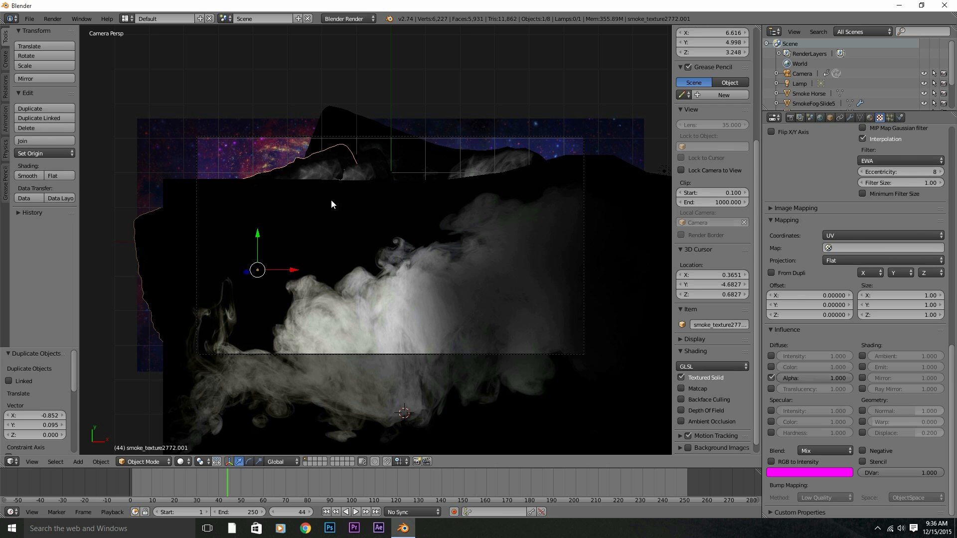
pyautogui.press('z')
pyautogui.click(335, 238)
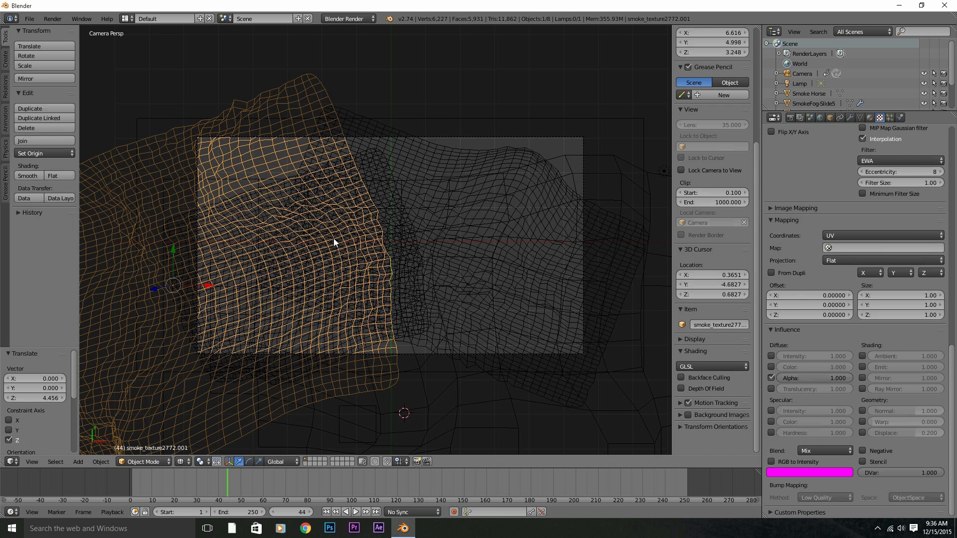
pyautogui.hotkey('shift', 'h')
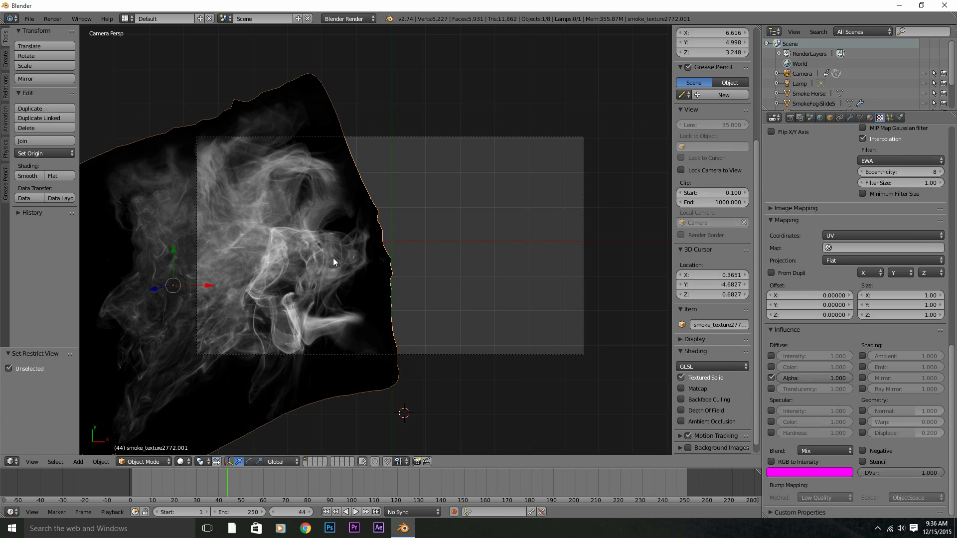
# Enlarge the copied smoke plane to about 9.19 × 6.94 × 4.51 units, reposition it over the camera frame's left half and test-render frame 44
pyautogui.press('g')
pyautogui.click(384, 278)
pyautogui.press('s')
pyautogui.click(457, 299)
pyautogui.press('g')
pyautogui.click(440, 364)
pyautogui.press('g')
pyautogui.click(402, 251)
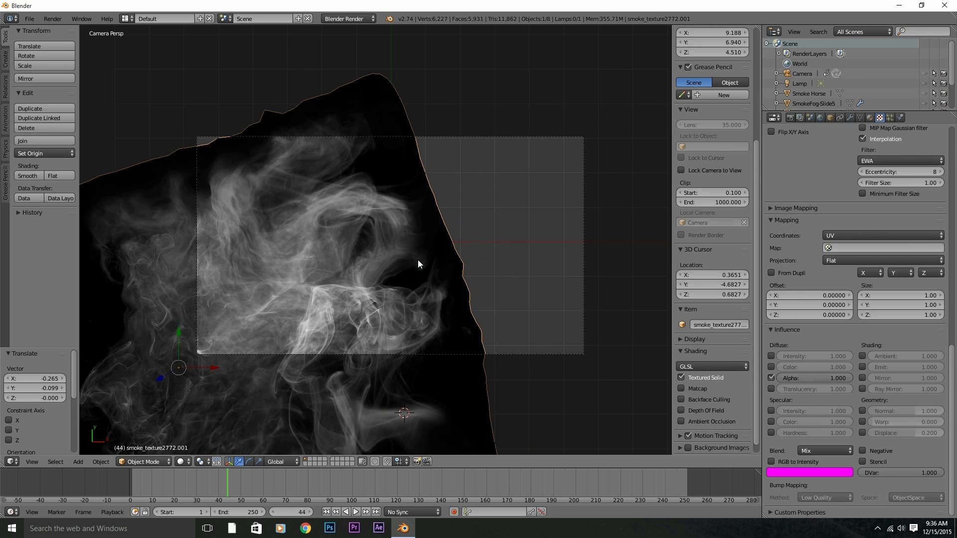
pyautogui.press('F12')
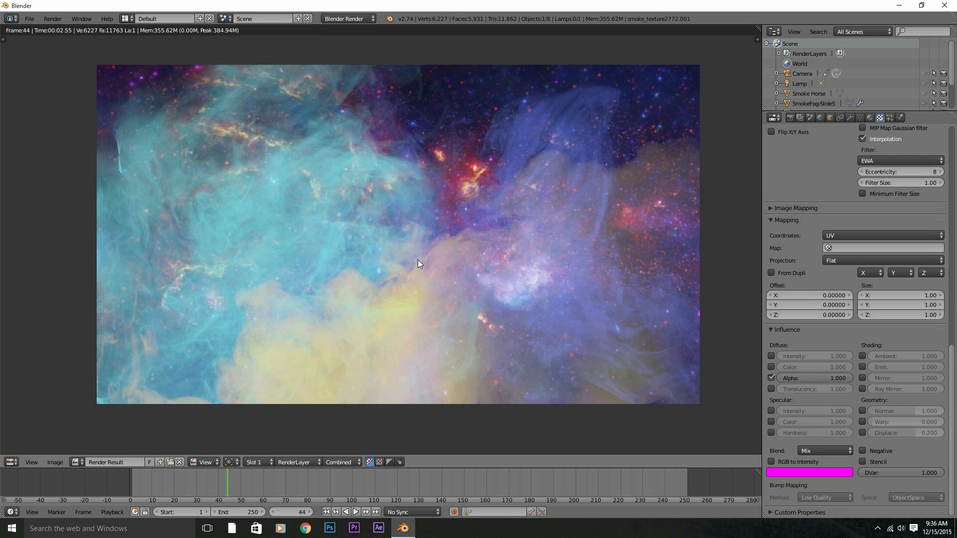
pyautogui.press('Escape')
# Unhide the other objects, rotate the copied smoke plane by about -31° and shift it about 0.6 in X and -0.88 in Y
pyautogui.click(870, 117)
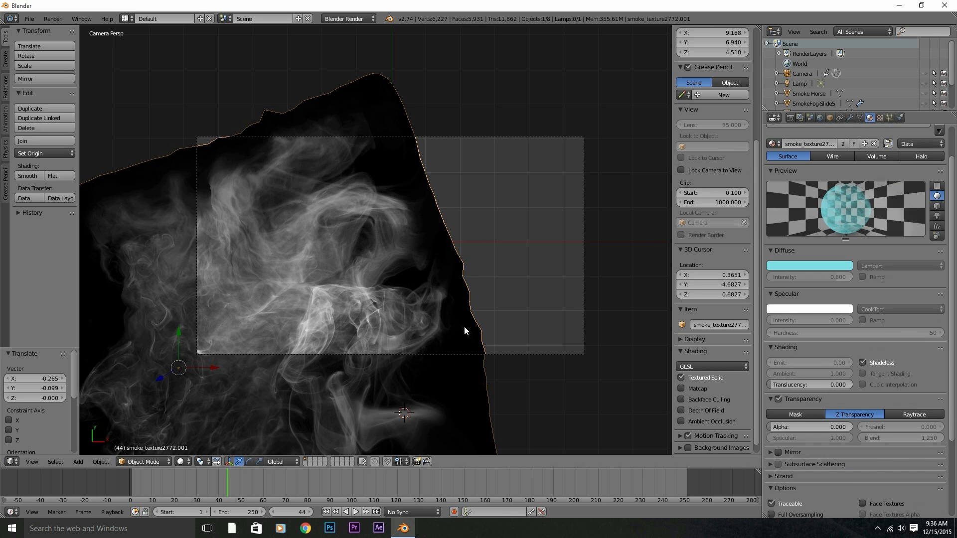
pyautogui.press('a')
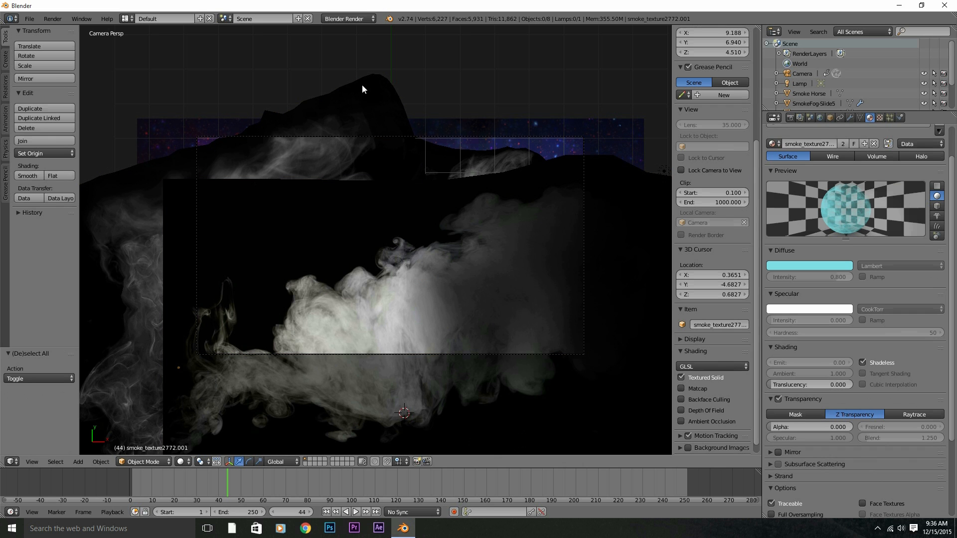
pyautogui.rightClick(372, 99)
pyautogui.press('r')
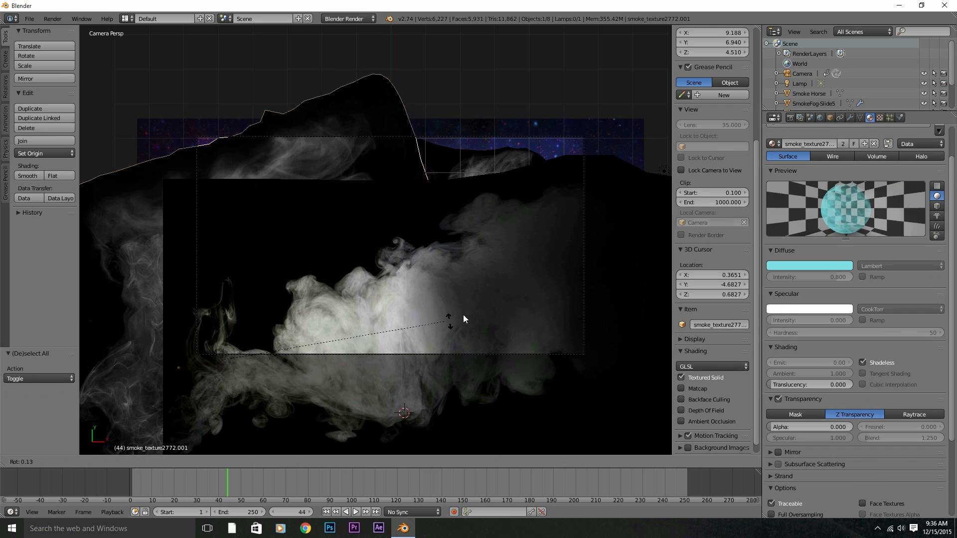
pyautogui.click(427, 154)
pyautogui.press('g')
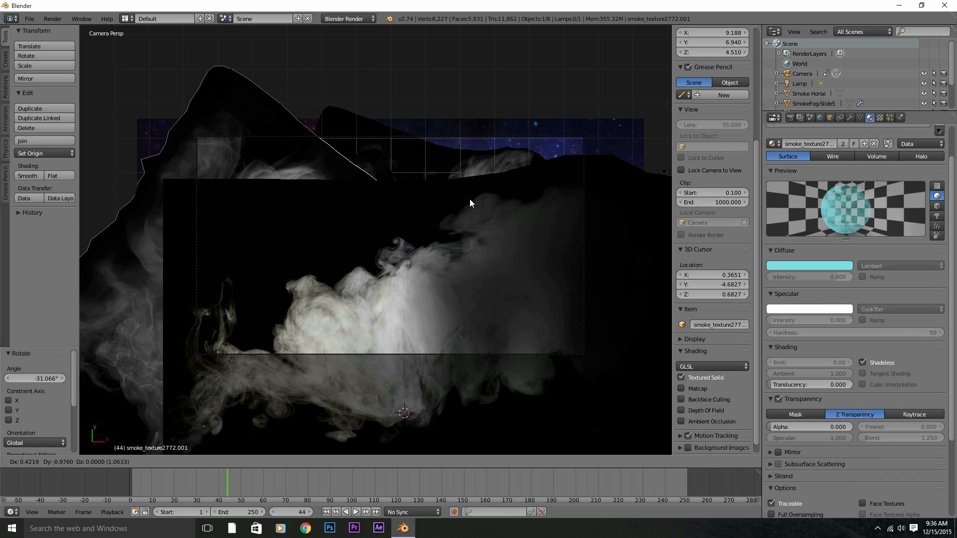
pyautogui.click(472, 201)
# Give the copied plane its own material with a green diffuse color (R 0.166, G 0.800, B 0.240) and test-render frame 44
pyautogui.scroll(2, 841, 191)
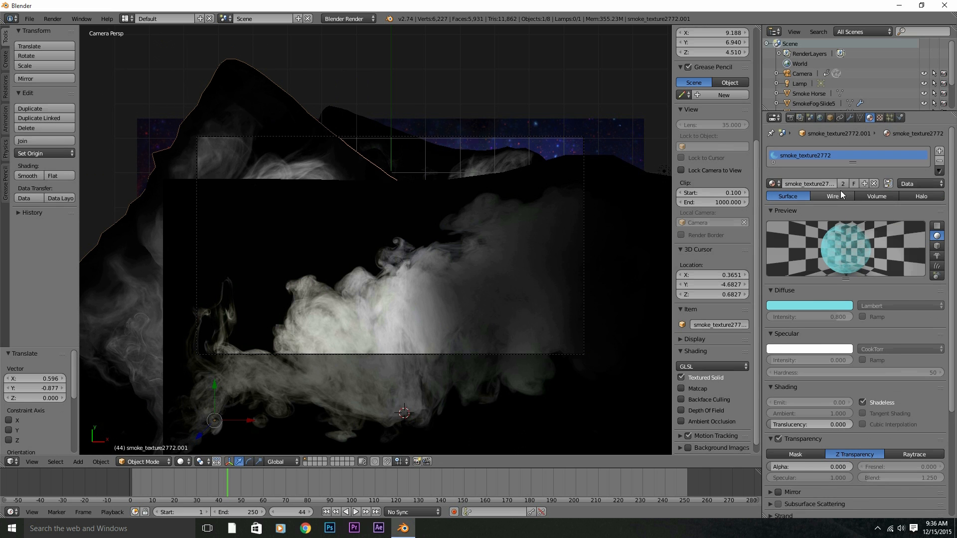
pyautogui.click(816, 310)
pyautogui.moveTo(794, 200); pyautogui.dragTo(794, 196)
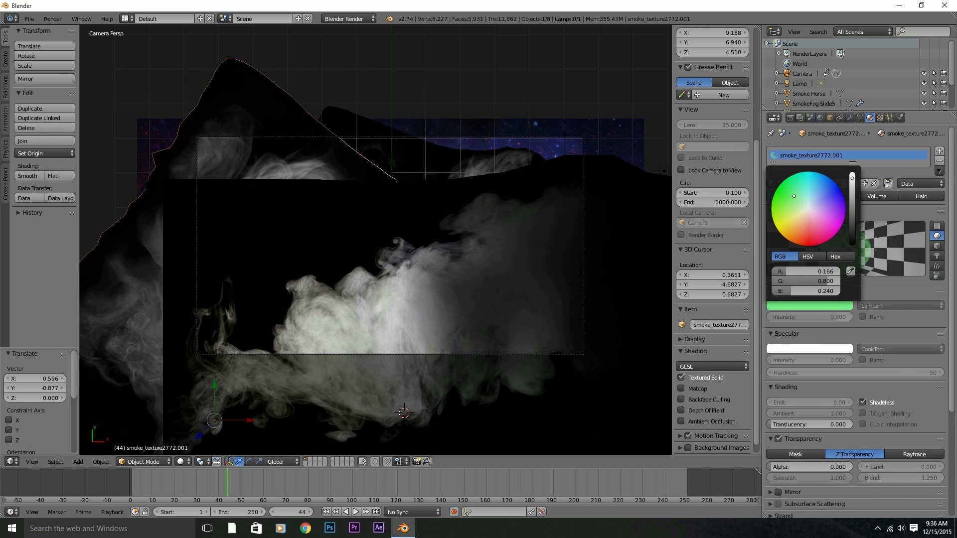
pyautogui.press('F12')
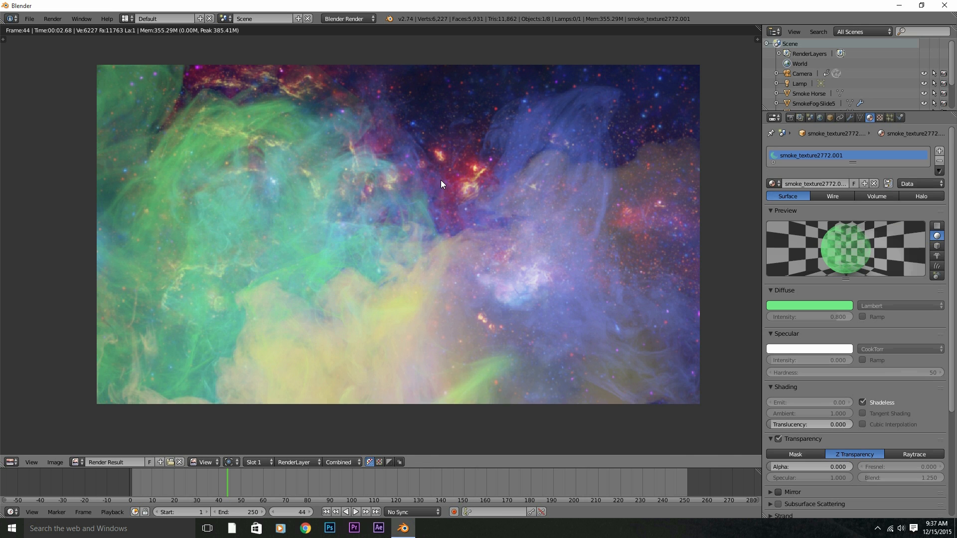
pyautogui.press('Escape')
# Save the project as "space tutorial.blend" in the New folder inside Space tutorial
pyautogui.hotkey('ctrl', 's')
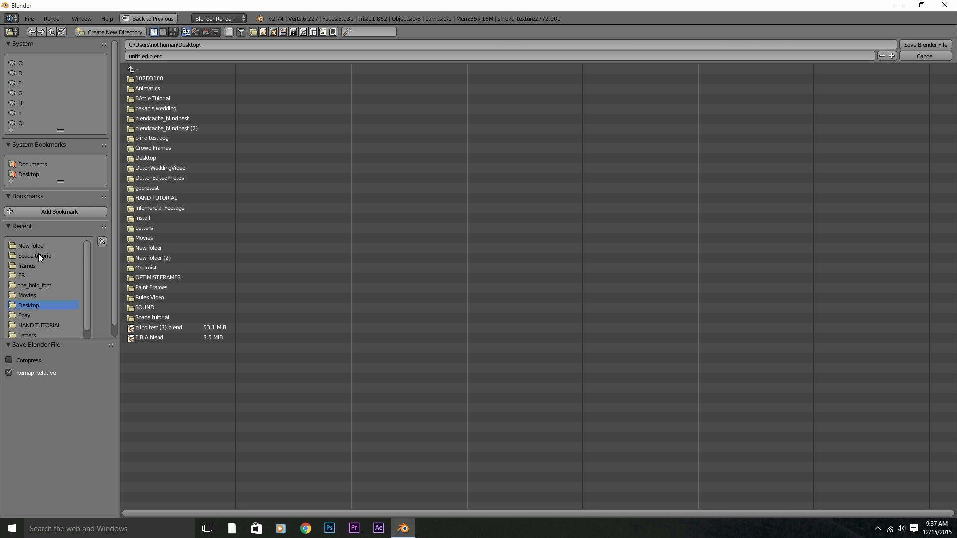
pyautogui.click(917, 55)
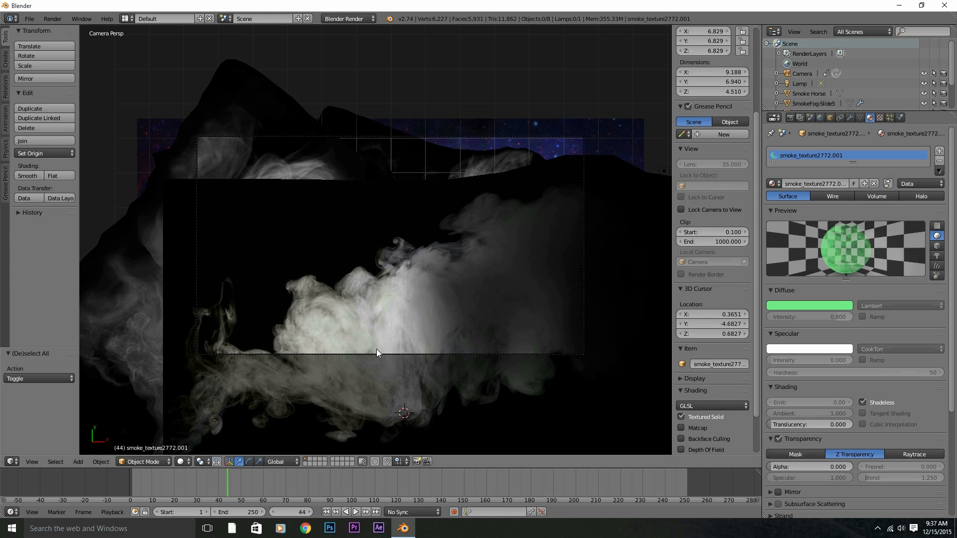
pyautogui.hotkey('ctrl', 's')
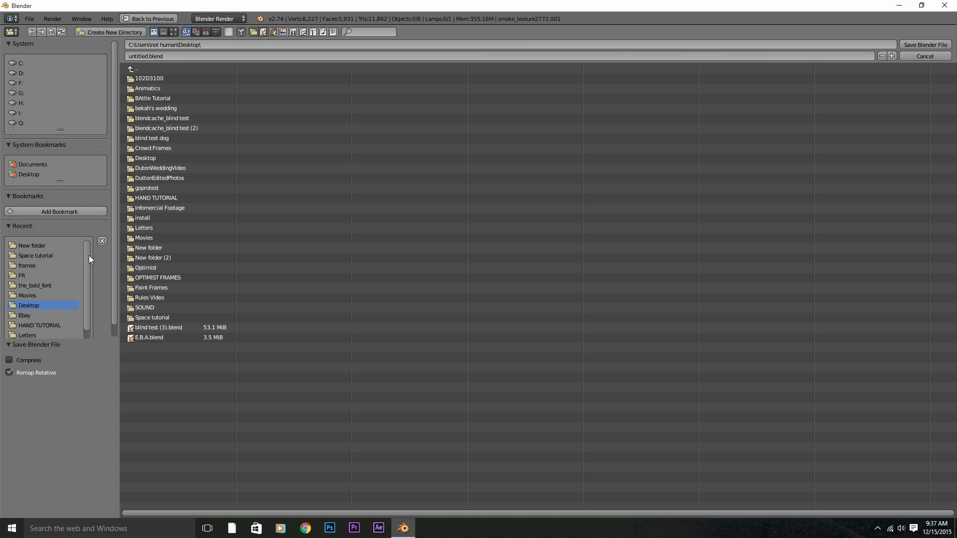
pyautogui.click(32, 245)
pyautogui.click(167, 55)
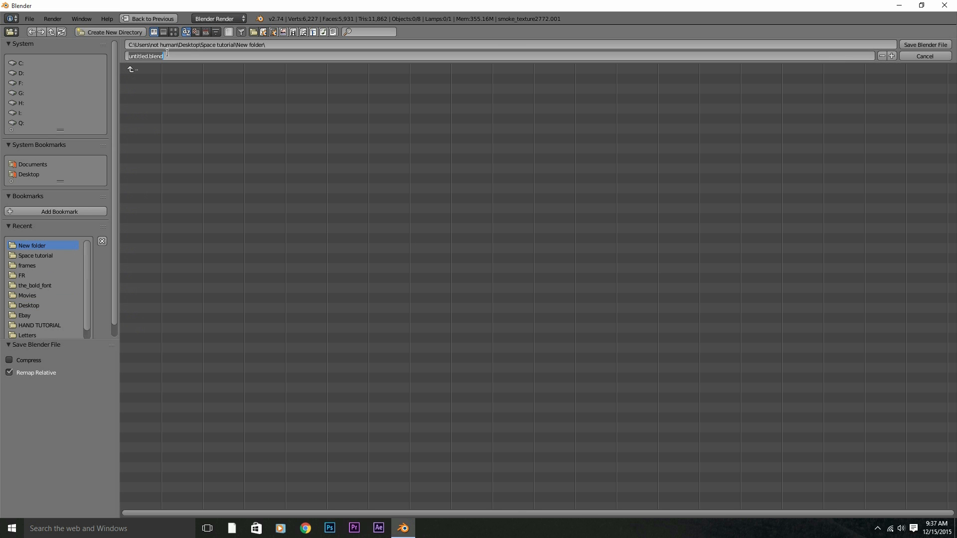
pyautogui.write('tutorial')
pyautogui.press('Return')
pyautogui.click(908, 43)
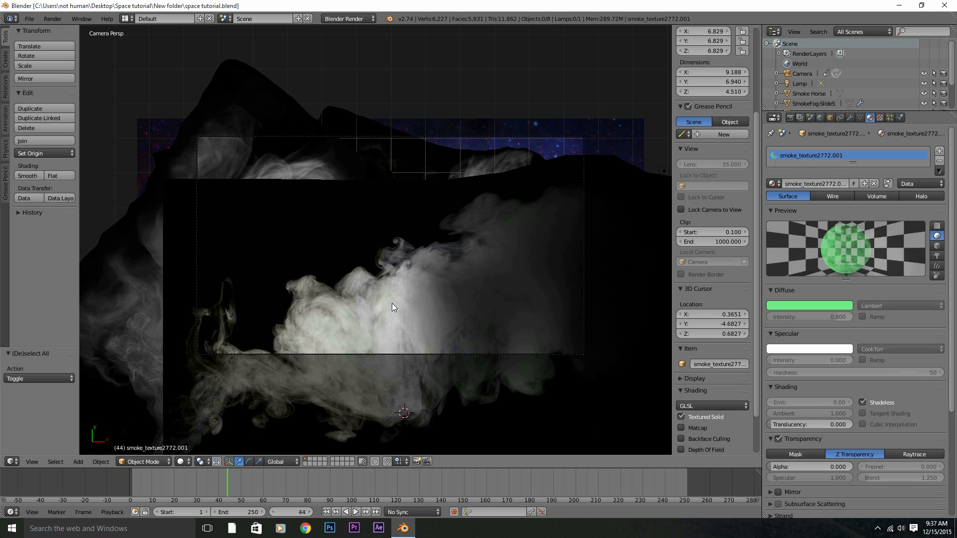
# Return to frame 0 and subdivide the milky-way-735693 backdrop plane with 10 cuts
pyautogui.moveTo(200, 488); pyautogui.dragTo(121, 486)
pyautogui.moveTo(384, 309); pyautogui.dragTo(369, 271, button='middle')
pyautogui.rightClick(388, 353)
pyautogui.press('Tab')
pyautogui.keyDown('shift'); pyautogui.moveTo(397, 354); pyautogui.dragTo(388, 330, button='middle'); pyautogui.keyUp('shift')
pyautogui.press('w')
pyautogui.click(315, 237)
pyautogui.moveTo(34, 378); pyautogui.dragTo(82, 378)
# Switch to face selection and select the central face of the subdivided galaxy backdrop
pyautogui.hotkey('ctrl', 'Tab')
pyautogui.click(306, 290)
pyautogui.rightClick(375, 260)
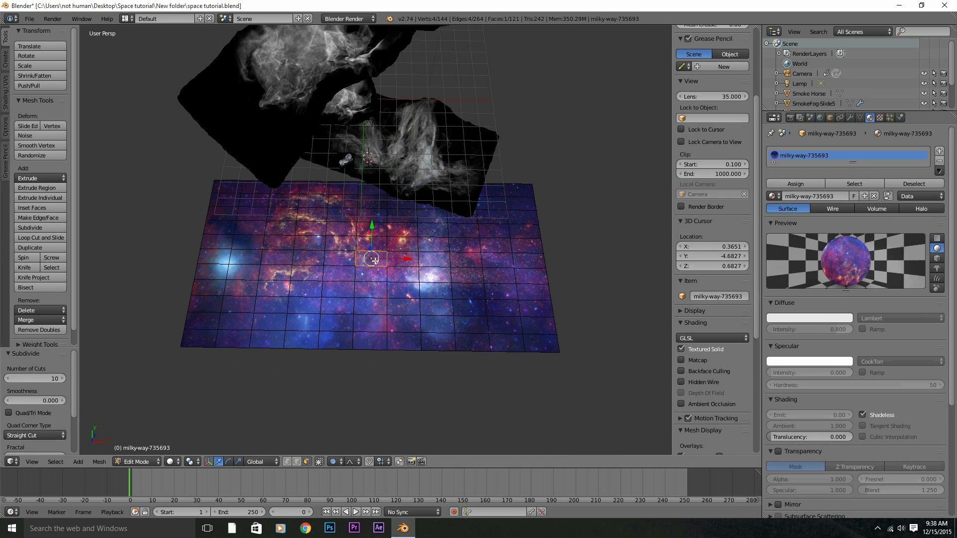
pyautogui.moveTo(377, 267); pyautogui.dragTo(359, 292, button='middle')
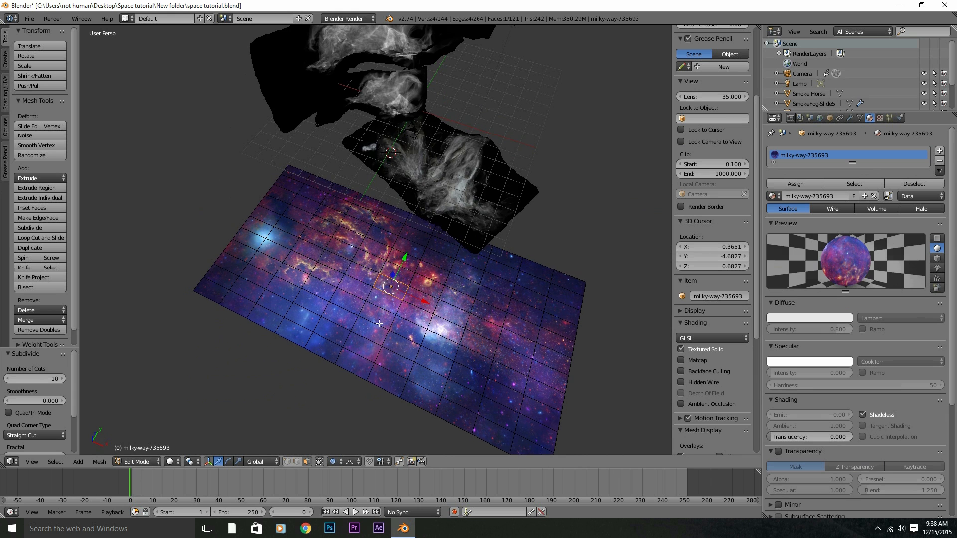
# Lower the backdrop's central face along Z with smooth proportional editing at a size of about 60, curving the whole plane
pyautogui.moveTo(379, 324); pyautogui.dragTo(351, 434, button='middle')
pyautogui.press('g')
pyautogui.press('z')
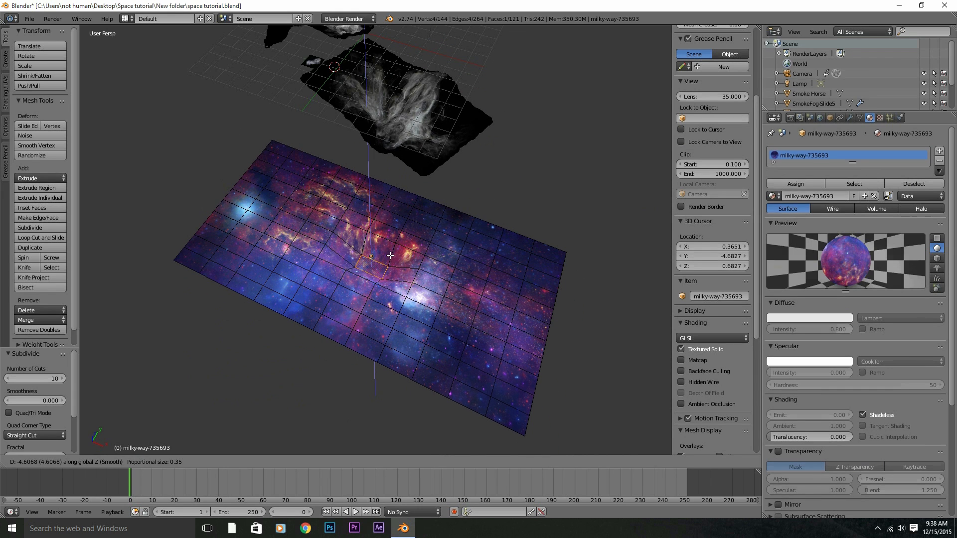
pyautogui.scroll(-20, 397, 253)
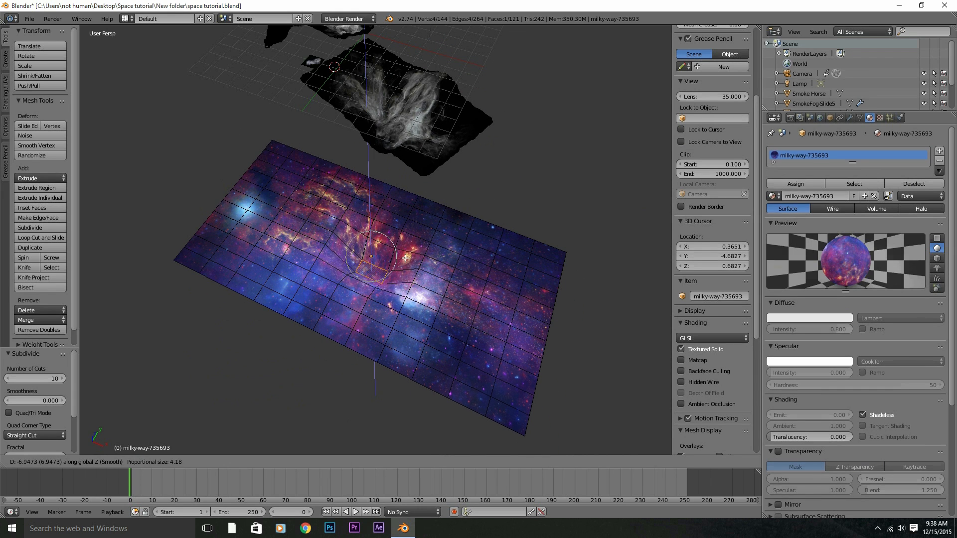
pyautogui.scroll(-9, 405, 257)
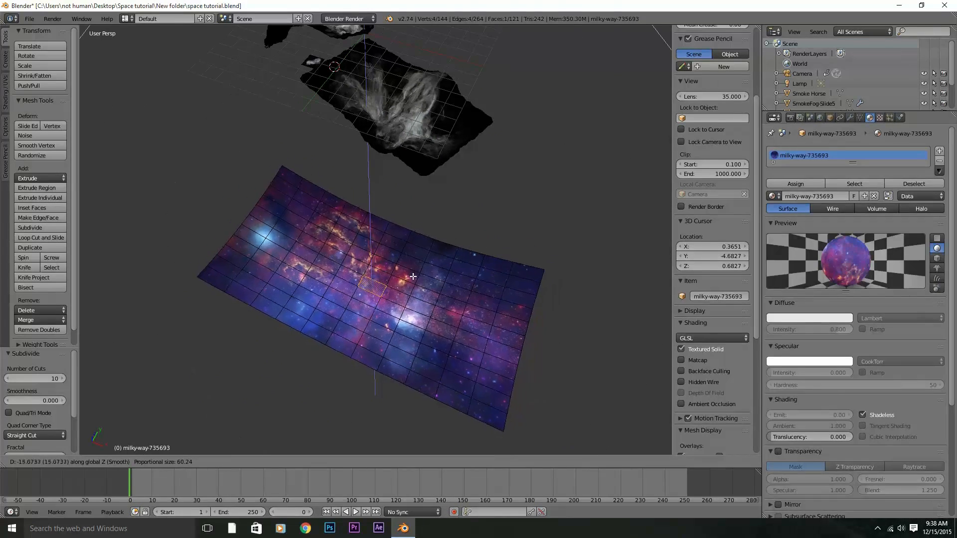
pyautogui.click(412, 284)
# Select the entire backdrop mesh, raise it slightly along Z, and return to Object Mode
pyautogui.press('a')
pyautogui.press('g')
pyautogui.press('z')
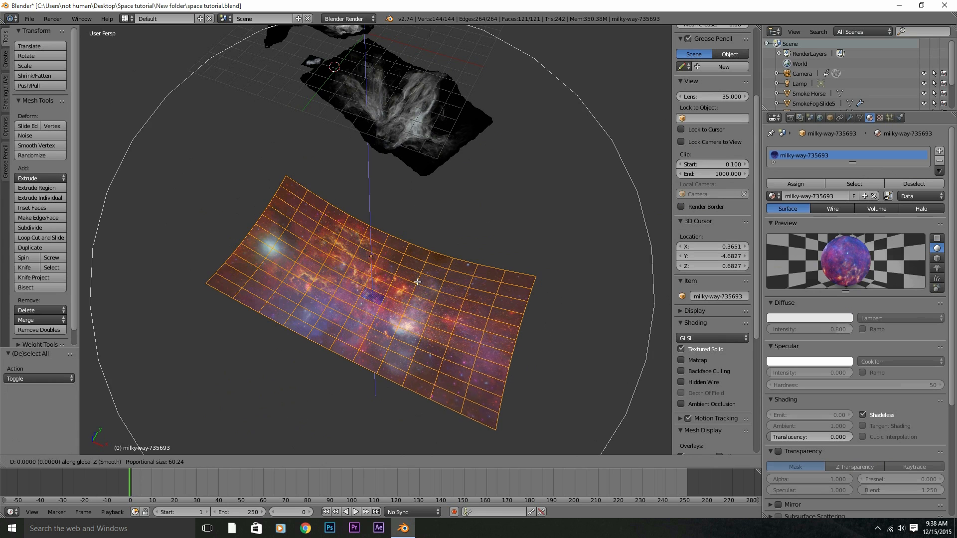
pyautogui.click(417, 273)
pyautogui.press('Tab')
# In camera view at frame 62, scale the galaxy backdrop by about 1.217 and rotate it about 2.87°
pyautogui.moveTo(381, 248)
pyautogui.mouseDown(button='middle')
pyautogui.moveTo(424, 230)
pyautogui.moveTo(384, 250)
pyautogui.mouseUp(button='middle')
pyautogui.press('KP_0')
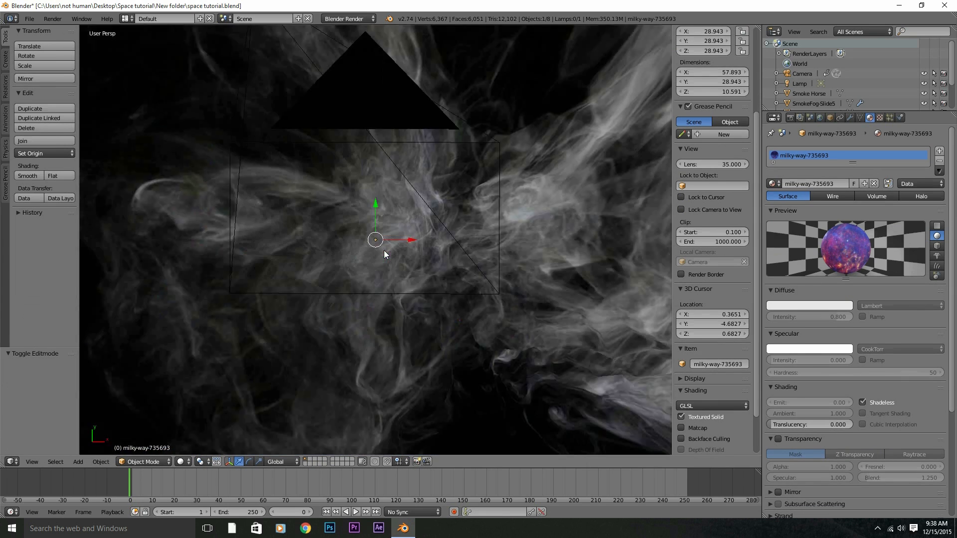
pyautogui.scroll(5, 421, 235)
pyautogui.moveTo(145, 477); pyautogui.dragTo(269, 486)
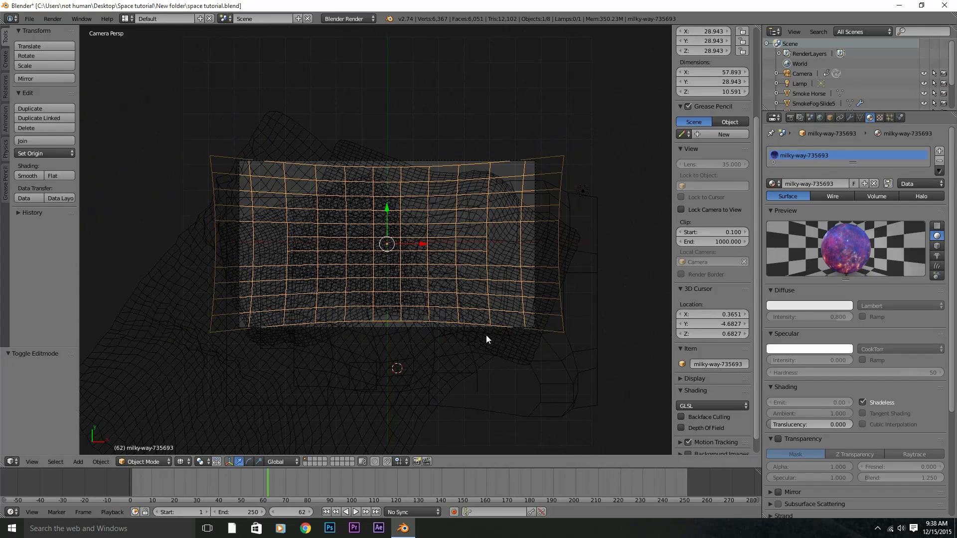
pyautogui.press('z')
pyautogui.press('s')
pyautogui.click(594, 321)
pyautogui.press('z')
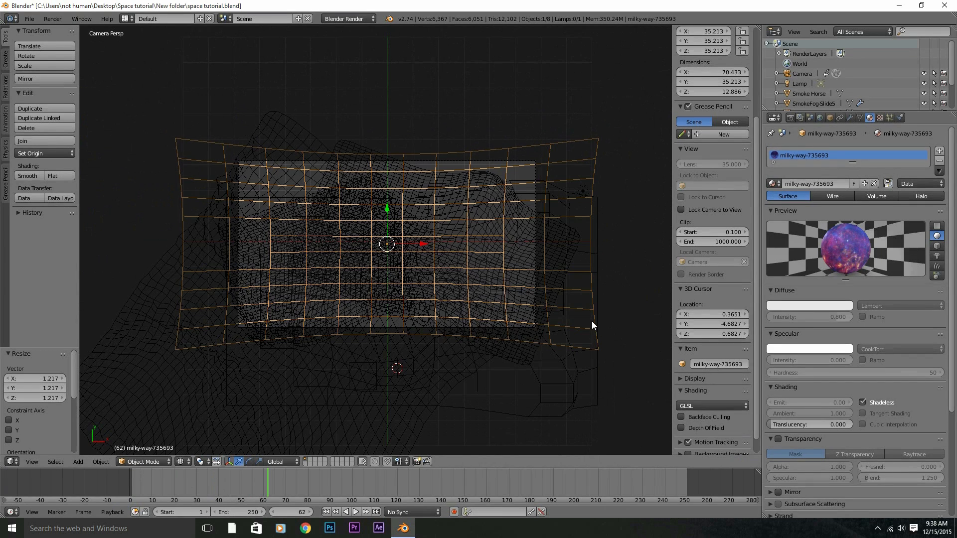
pyautogui.press('r')
pyautogui.click(606, 363)
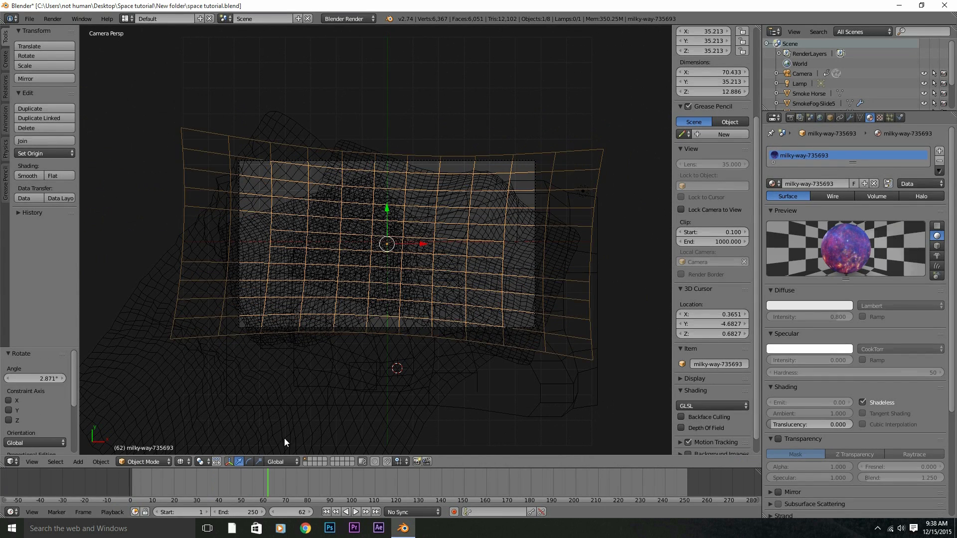
pyautogui.press('z')
# Isolate the backdrop, play the animation to check that it fills the camera frame, and unhide the other objects at frame 0
pyautogui.moveTo(260, 491); pyautogui.dragTo(130, 490)
pyautogui.scroll(-3, 437, 259)
pyautogui.hotkey('shift', 'h')
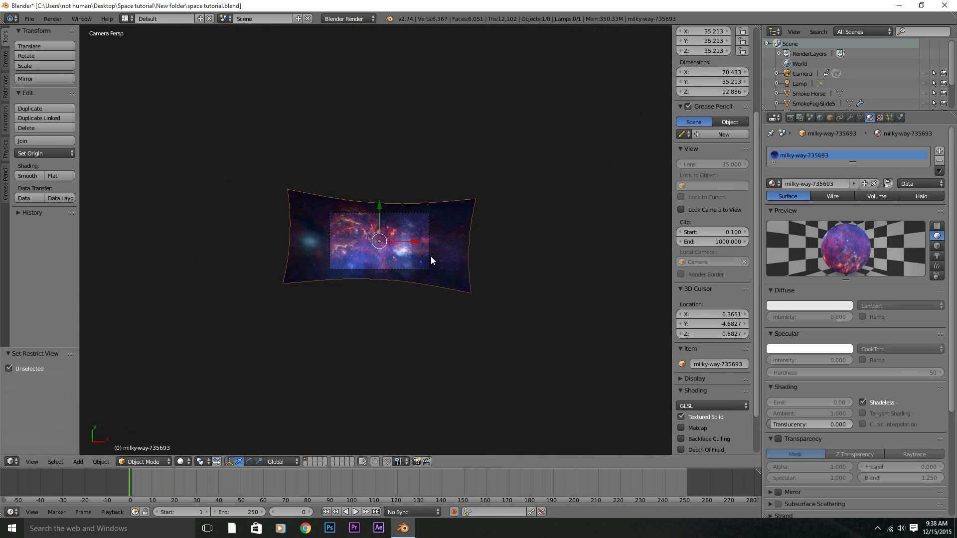
pyautogui.scroll(3, 427, 262)
pyautogui.hotkey('alt', 'a')
pyautogui.scroll(1, 394, 297)
pyautogui.press('KP_0')
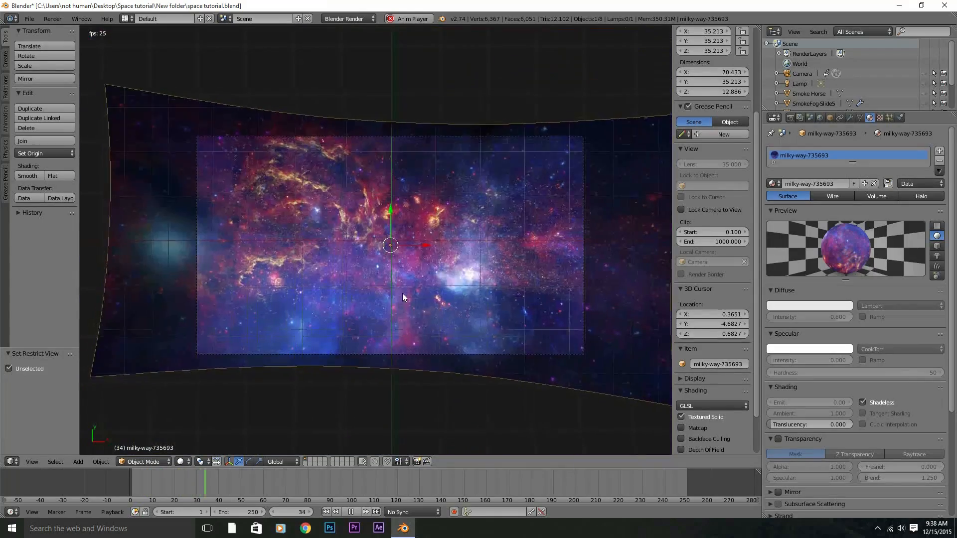
pyautogui.hotkey('alt', 'a')
pyautogui.moveTo(209, 487); pyautogui.dragTo(115, 472)
pyautogui.hotkey('alt', 'h')
pyautogui.press('a')
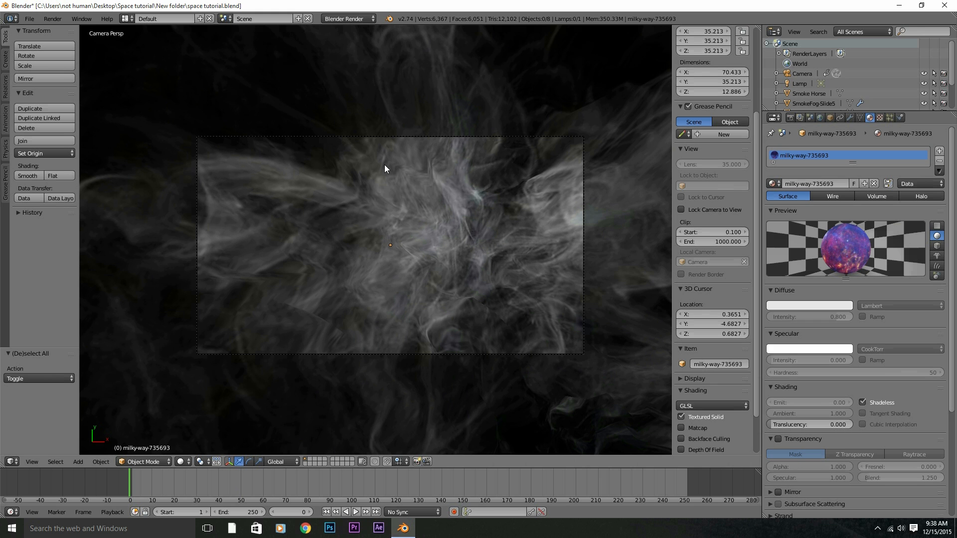
pyautogui.hotkey('shift', 'a')
pyautogui.moveTo(389, 164)
pyautogui.click(434, 175)
pyautogui.scroll(-6, 399, 246)
pyautogui.scroll(4, 393, 254)
pyautogui.scroll(-3, 373, 257)
pyautogui.moveTo(346, 274); pyautogui.dragTo(333, 223, button='middle')
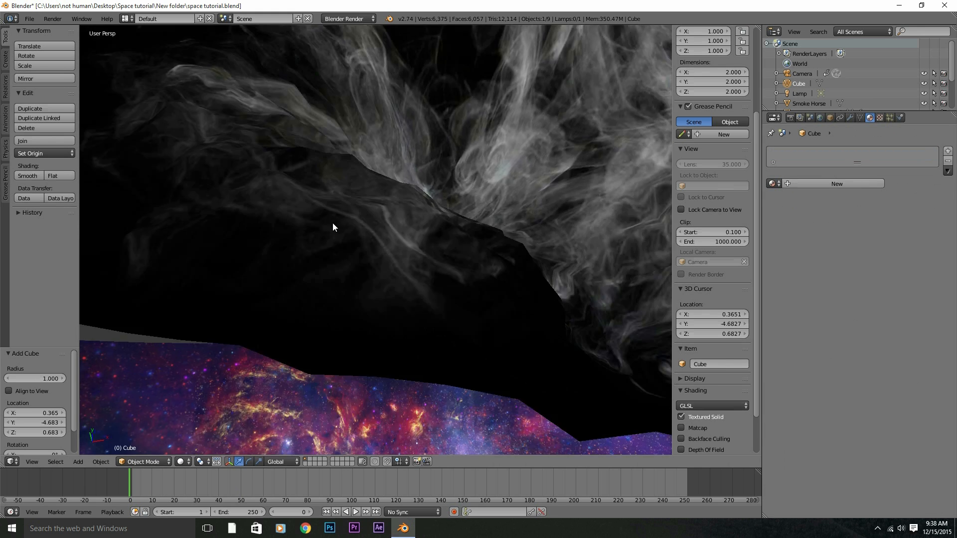
pyautogui.scroll(-6, 319, 219)
pyautogui.press('Delete')
# Add a mesh cube at the 3D cursor from the camera view
pyautogui.press('KP_0')
pyautogui.hotkey('shift', 'a')
pyautogui.moveTo(344, 175)
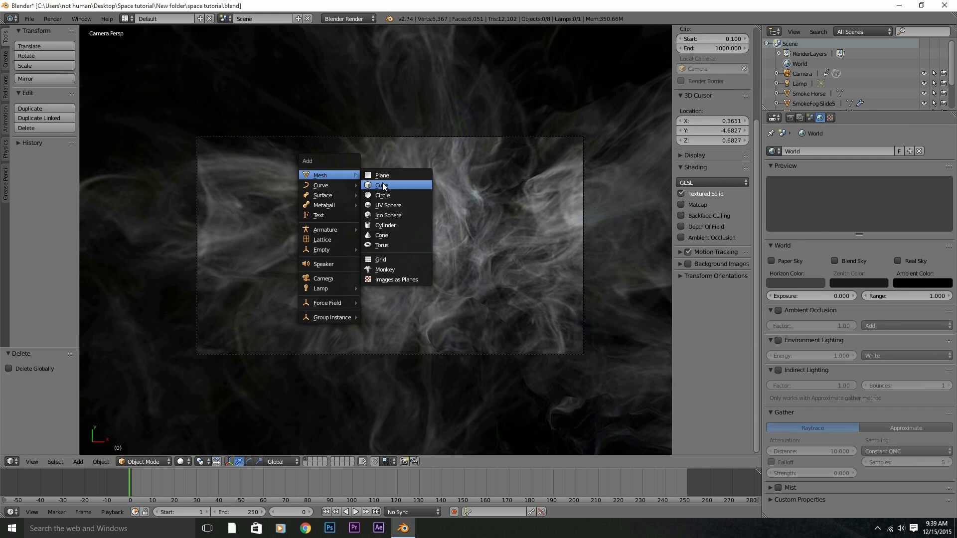
pyautogui.click(383, 185)
# Scale the cube up uniformly to about 110 units per side so it encloses the smoke planes and galaxy backdrop
pyautogui.scroll(-5, 404, 267)
pyautogui.moveTo(404, 268); pyautogui.dragTo(396, 199, button='middle')
pyautogui.scroll(-7, 389, 222)
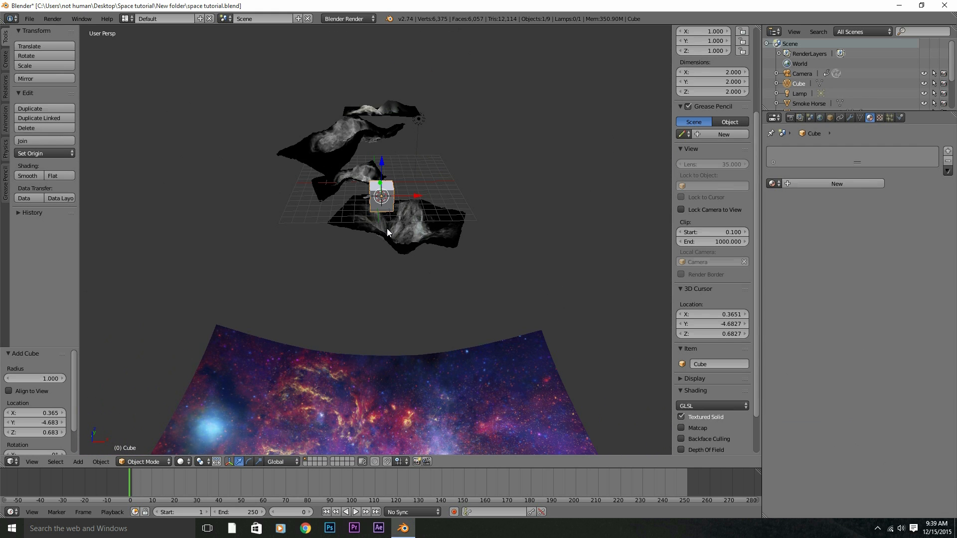
pyautogui.scroll(-6, 387, 226)
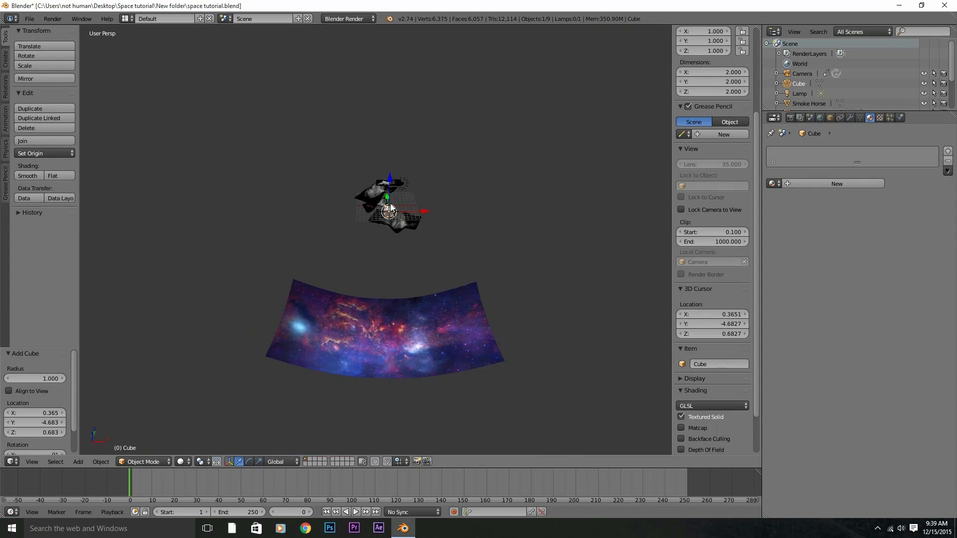
pyautogui.press('s')
pyautogui.click(233, 250)
pyautogui.press('s')
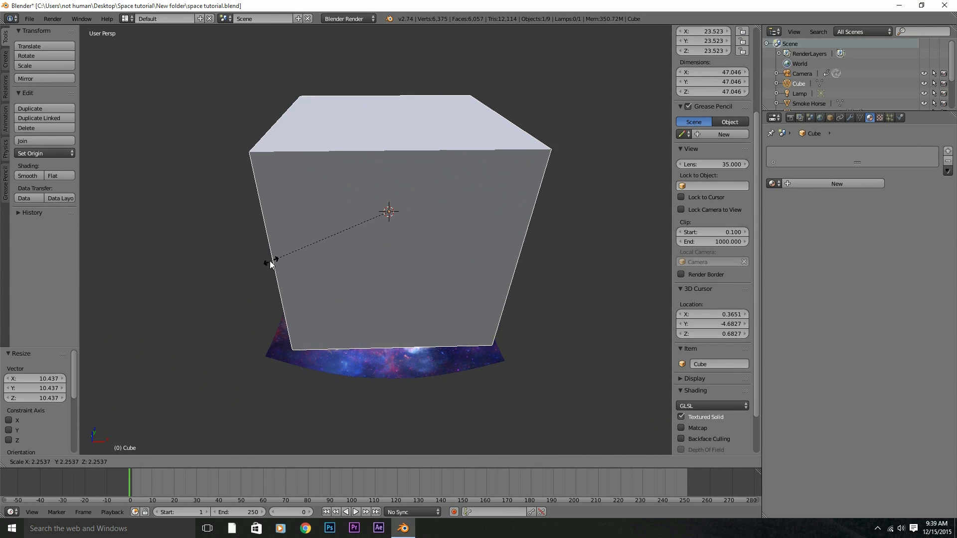
pyautogui.click(224, 279)
pyautogui.press('z')
pyautogui.moveTo(308, 278); pyautogui.dragTo(363, 232, button='middle')
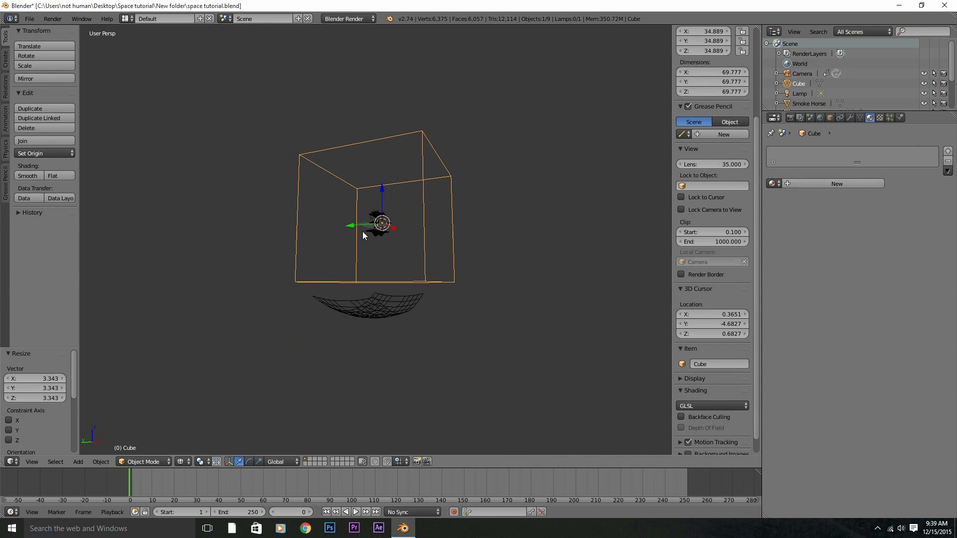
pyautogui.press('s')
pyautogui.click(210, 344)
# Add a new particle system to the cube at frame 45 and show the camera view in solid shading
pyautogui.moveTo(440, 283); pyautogui.dragTo(476, 303, button='middle')
pyautogui.press('z')
pyautogui.press('z')
pyautogui.press('KP_0')
pyautogui.scroll(4, 456, 295)
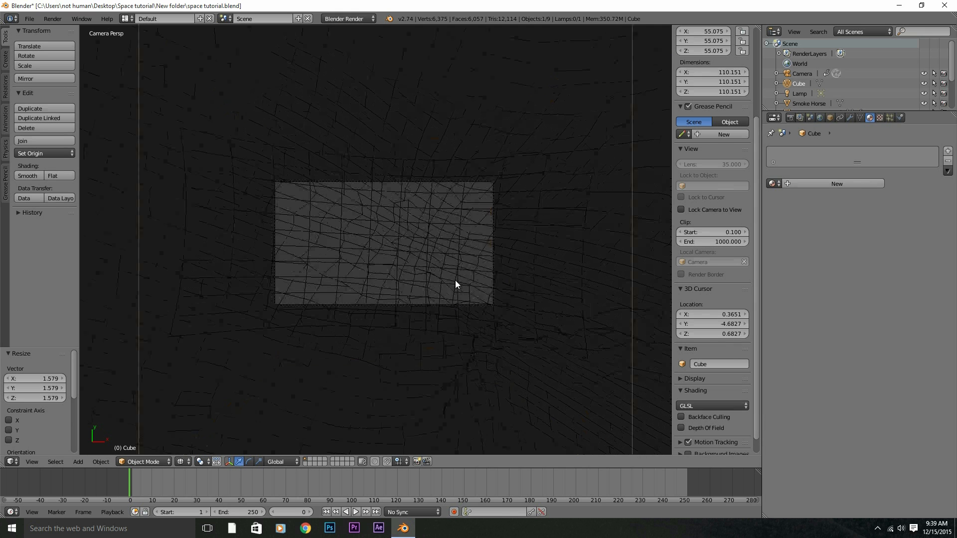
pyautogui.moveTo(158, 473); pyautogui.dragTo(232, 478)
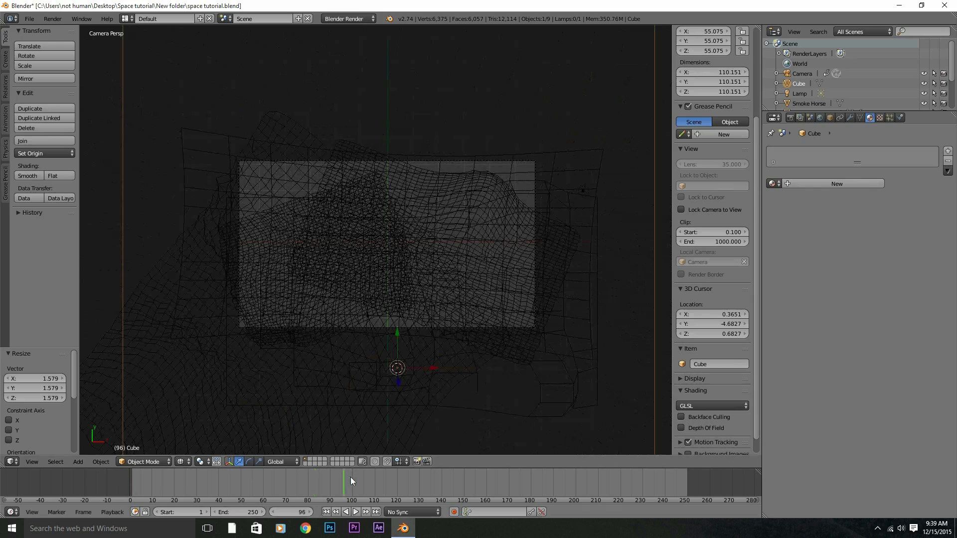
pyautogui.click(889, 119)
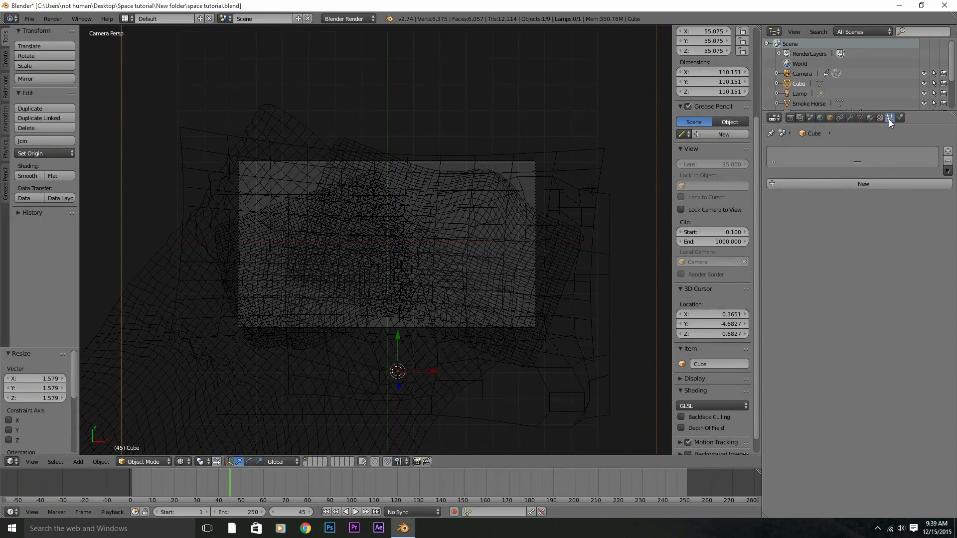
pyautogui.click(881, 183)
pyautogui.press('z')
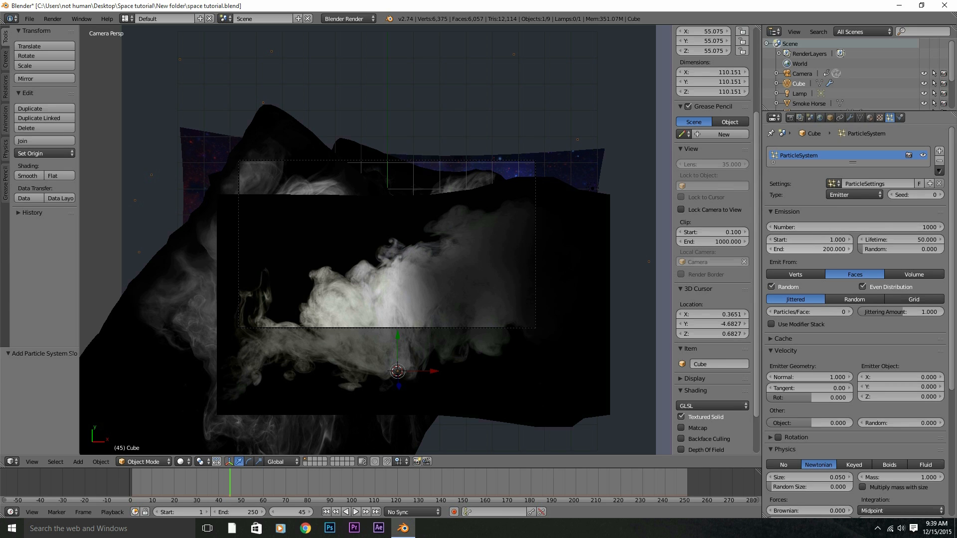
# Set the particle emission end to 1 and lifetime to 200, emitting from the volume with random distribution
pyautogui.click(816, 249)
pyautogui.write('1')
pyautogui.press('Return')
pyautogui.click(888, 274)
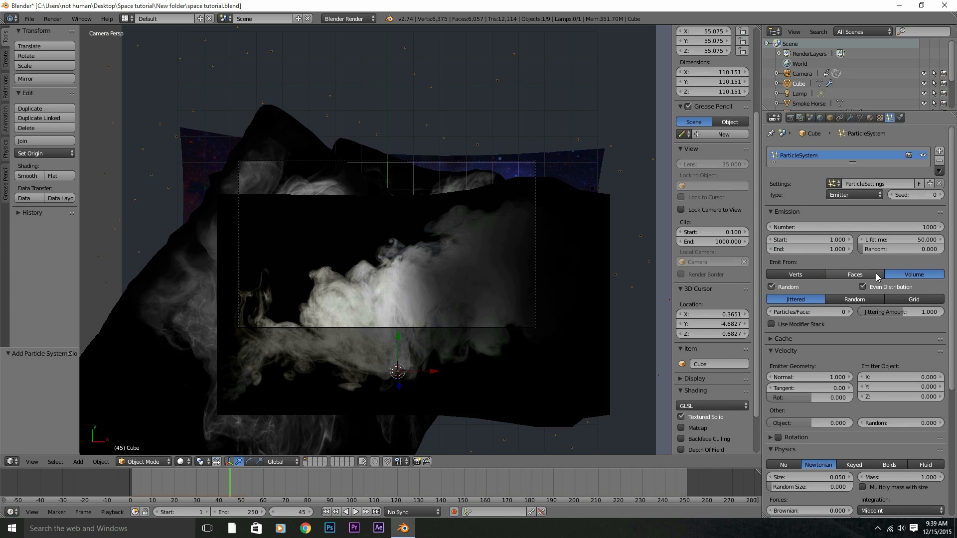
pyautogui.click(857, 298)
pyautogui.scroll(-5, 420, 254)
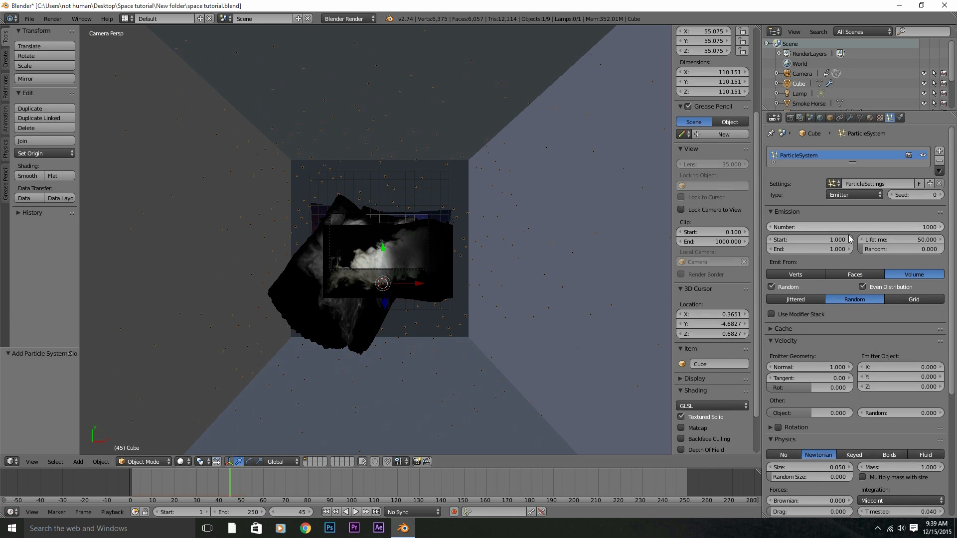
pyautogui.click(886, 241)
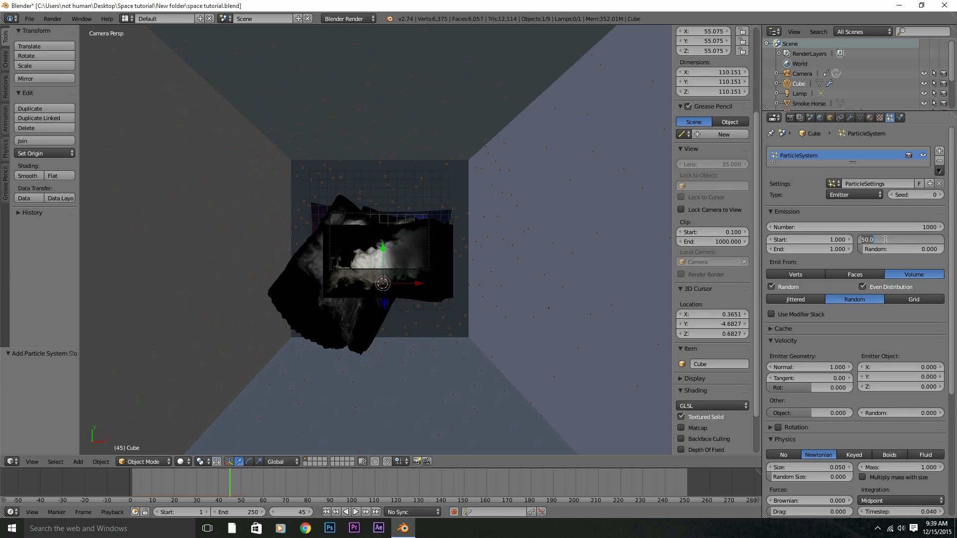
pyautogui.write('200')
pyautogui.press('Return')
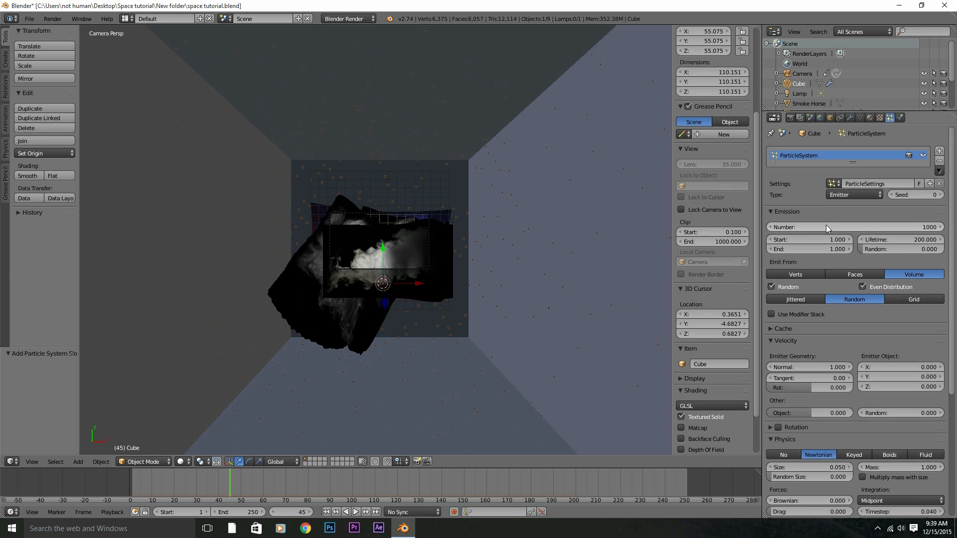
# Set the particle number to 3000 and preview the animation through the camera
pyautogui.click(827, 225)
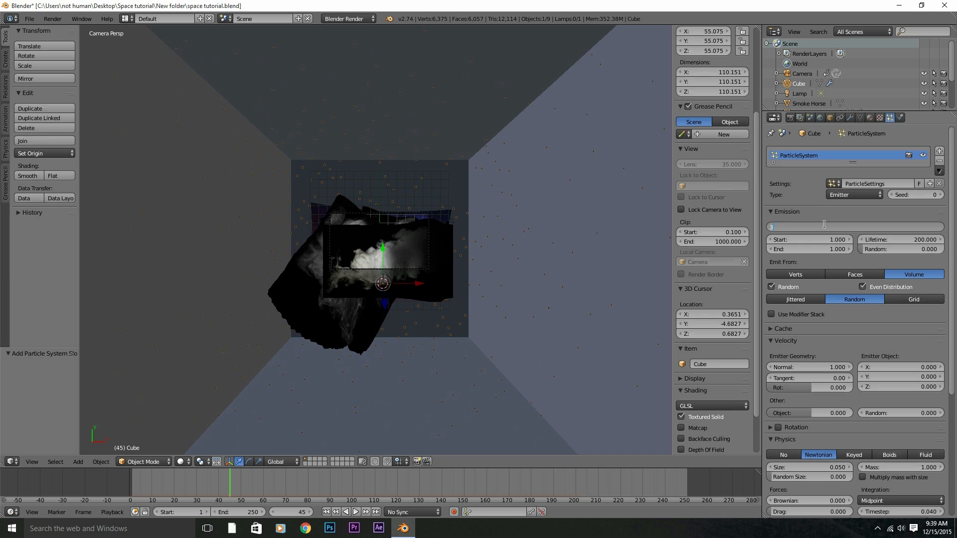
pyautogui.press('Return')
pyautogui.press('z')
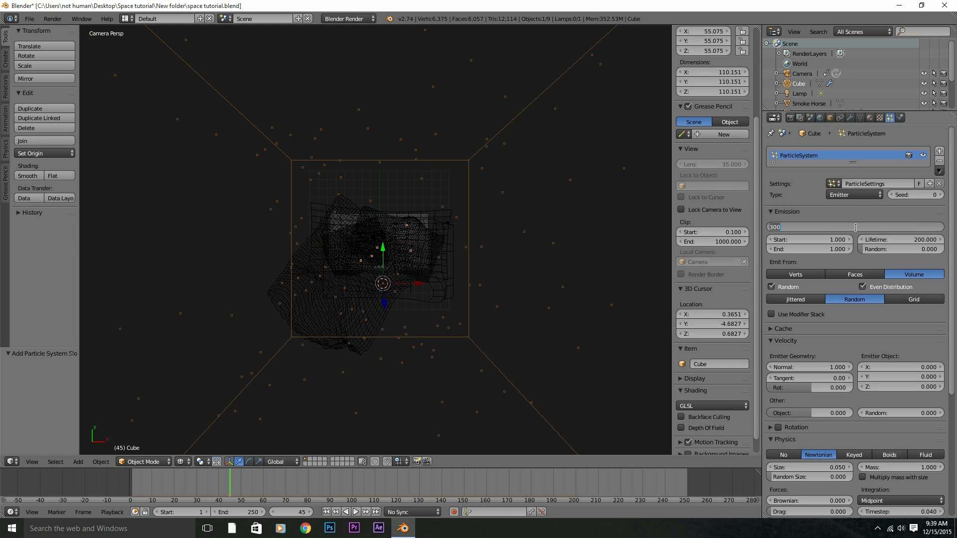
pyautogui.press('Return')
pyautogui.press('KP_0')
pyautogui.hotkey('alt', 'a')
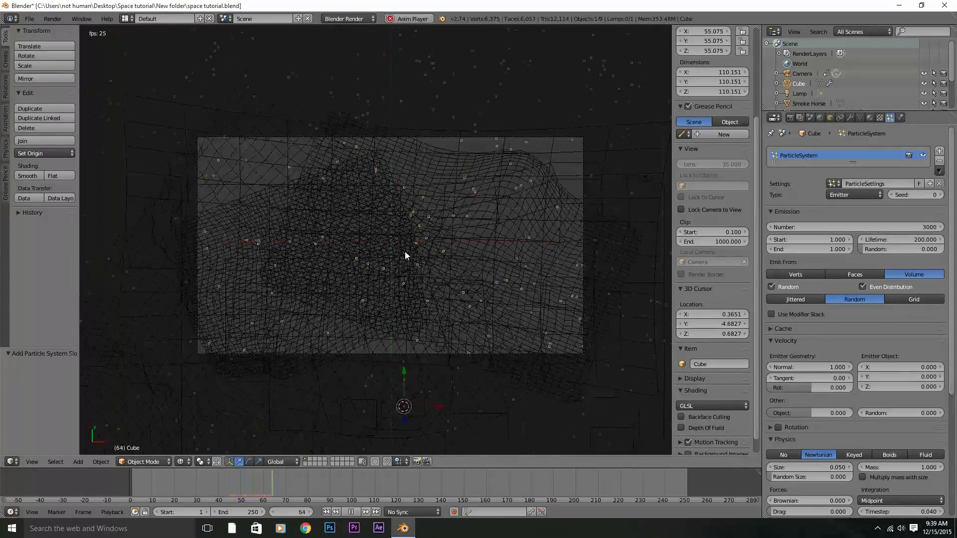
pyautogui.click(216, 483)
pyautogui.click(148, 484)
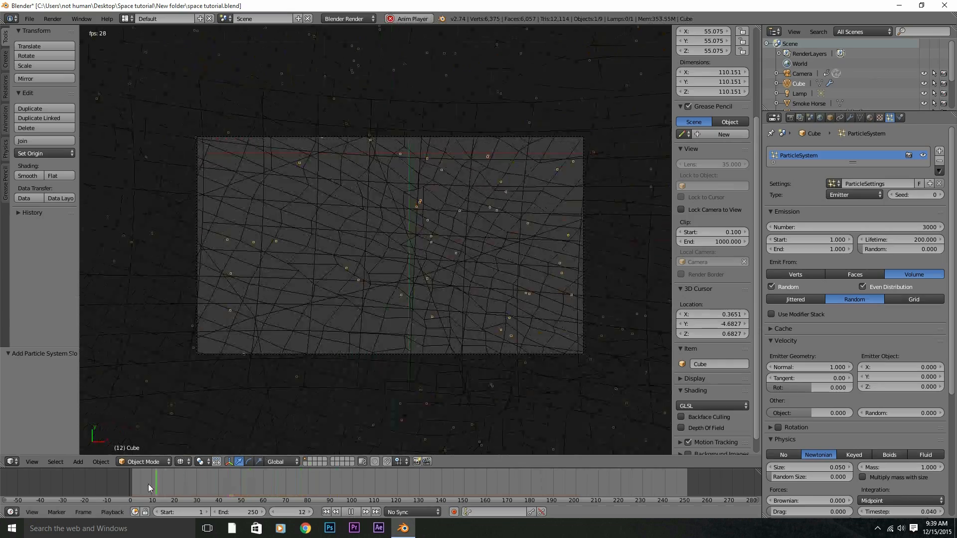
pyautogui.press('z')
pyautogui.hotkey('alt', 'a')
pyautogui.moveTo(207, 485); pyautogui.dragTo(145, 487)
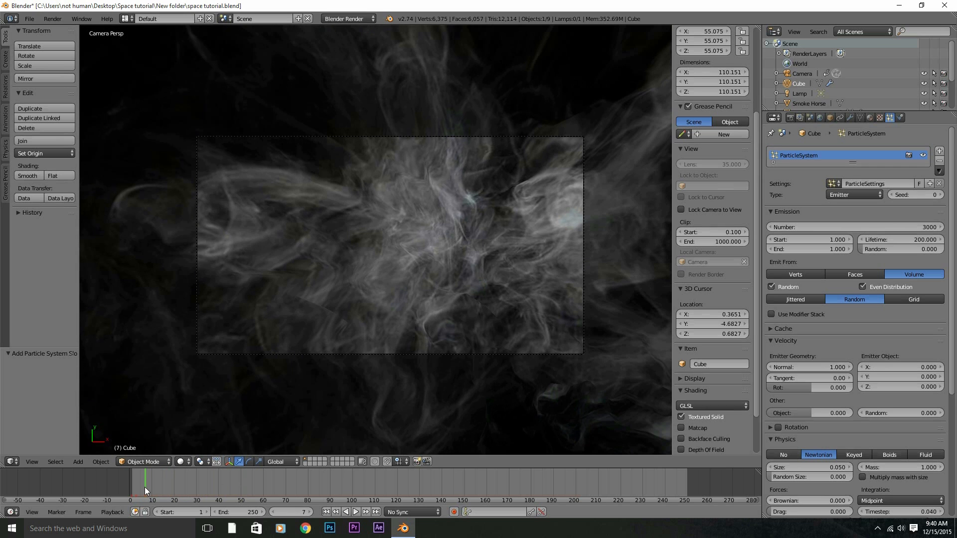
# Set the particle number to 5000 and preview the animation in wireframe
pyautogui.click(834, 226)
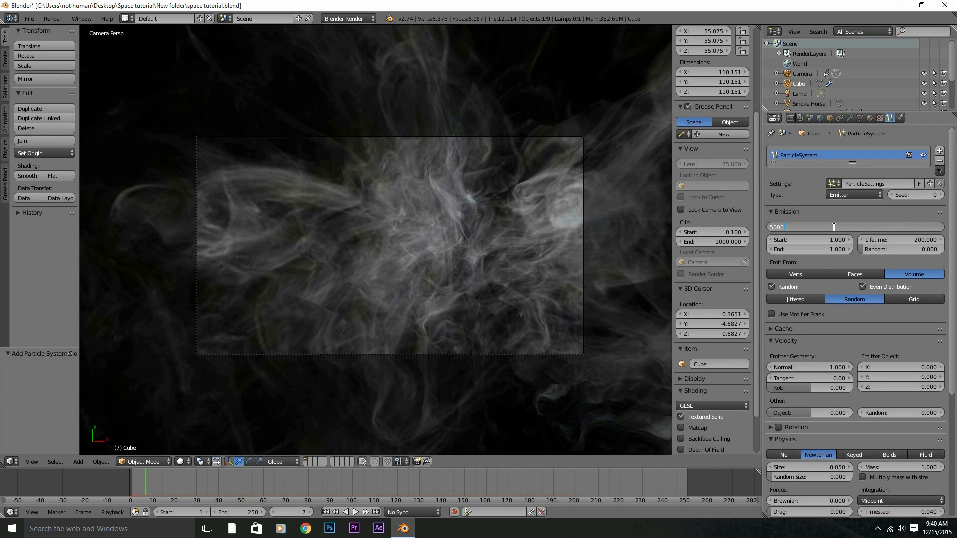
pyautogui.press('Return')
pyautogui.hotkey('alt', 'a')
pyautogui.press('z')
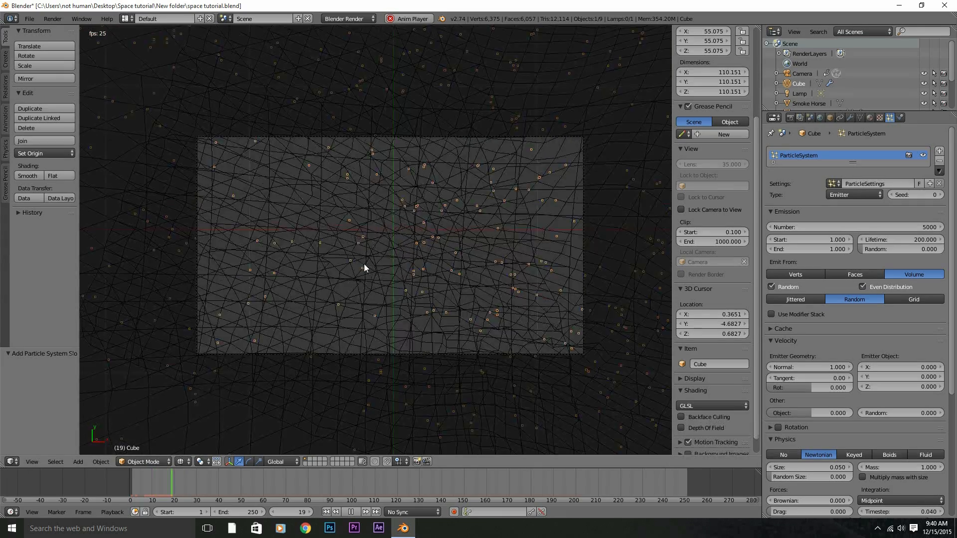
pyautogui.hotkey('alt', 'a')
# Set the particle physics type to No and play the animation from frame 0 to check the particles
pyautogui.scroll(-8, 831, 403)
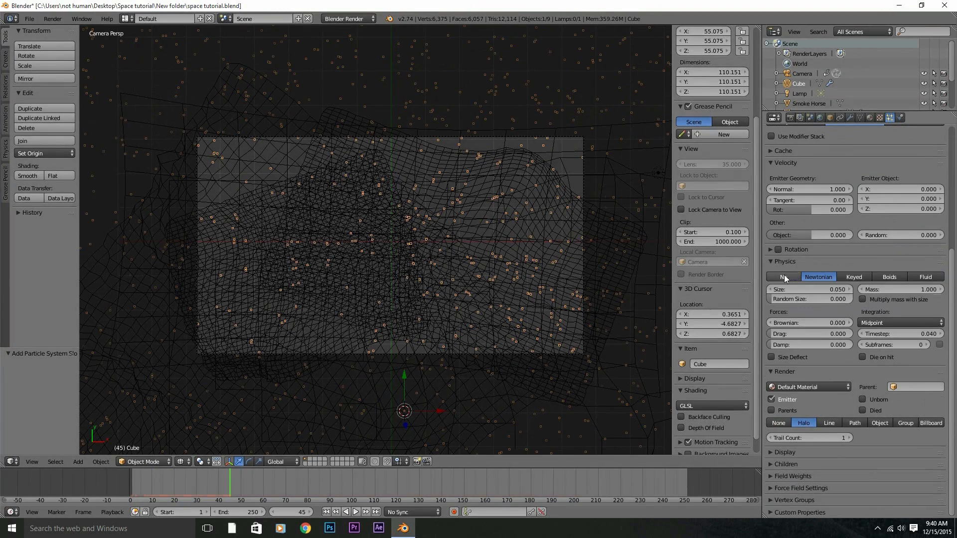
pyautogui.click(785, 275)
pyautogui.click(130, 482)
pyautogui.hotkey('alt', 'a')
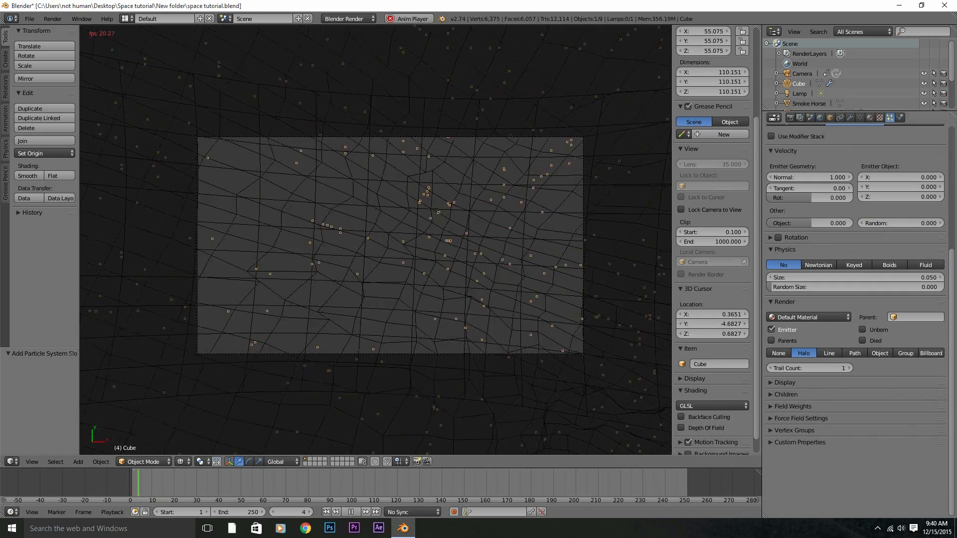
pyautogui.press('z')
pyautogui.moveTo(463, 269); pyautogui.dragTo(381, 288, button='middle')
pyautogui.hotkey('alt', 'a')
pyautogui.moveTo(244, 495); pyautogui.dragTo(196, 482)
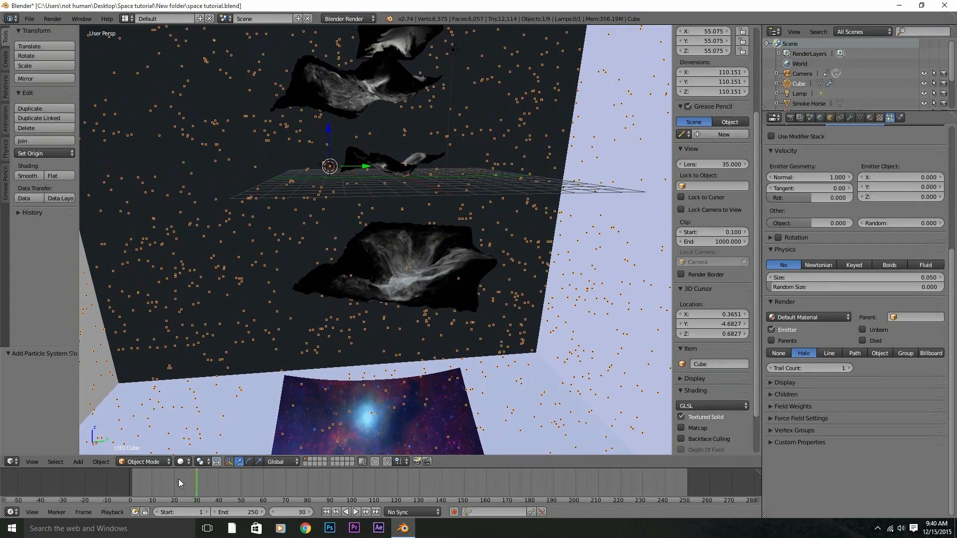
# Give the cube a new Halo material with a size of 0.070 and test-render frame 44
pyautogui.click(166, 475)
pyautogui.press('KP_0')
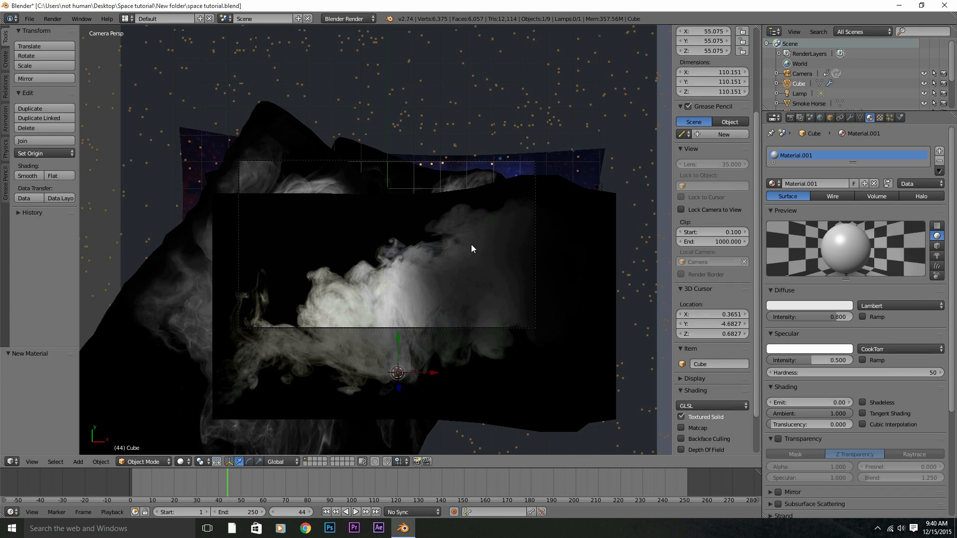
pyautogui.click(927, 198)
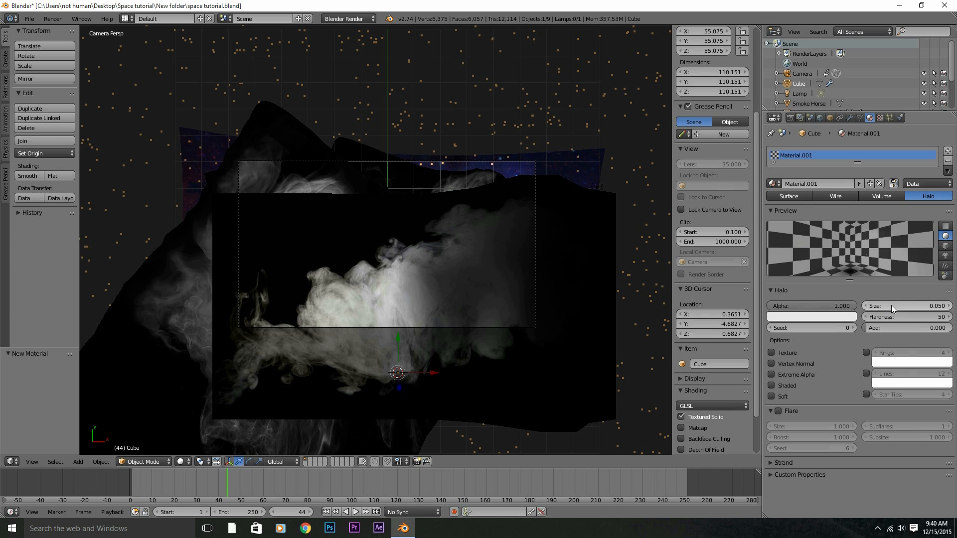
pyautogui.moveTo(890, 305)
pyautogui.mouseDown()
pyautogui.moveTo(912, 305)
pyautogui.moveTo(880, 305)
pyautogui.mouseUp()
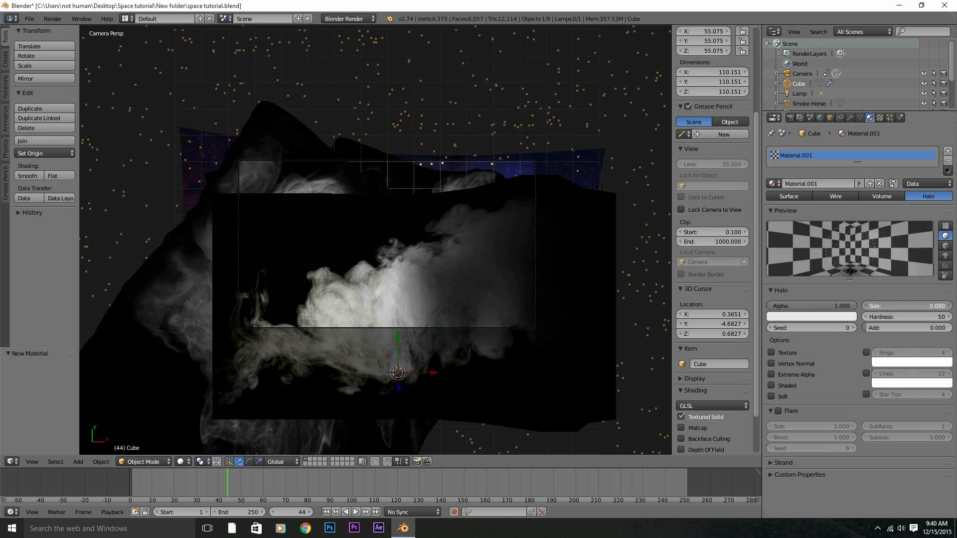
pyautogui.press('F12')
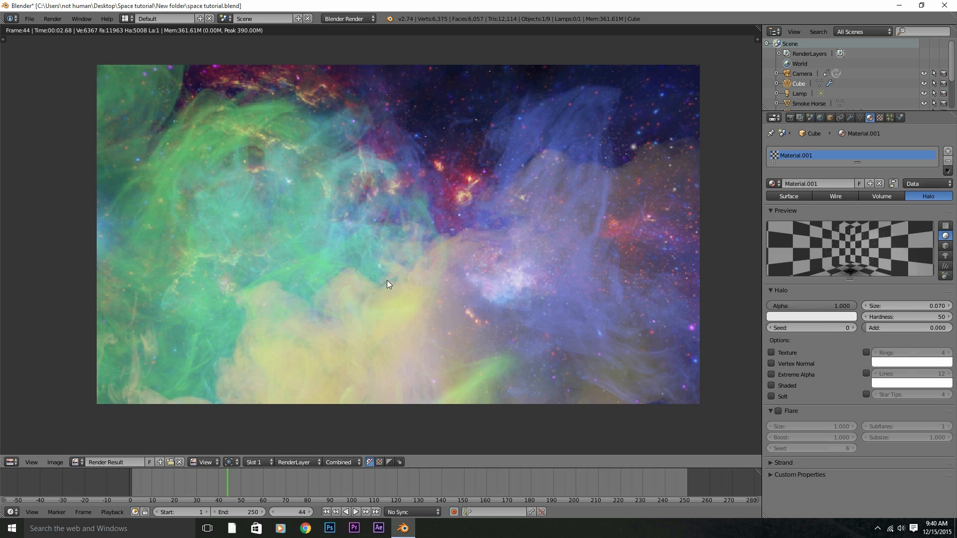
pyautogui.press('Escape')
# Go back to frame 13 and check the camera view in wireframe and solid shading
pyautogui.moveTo(208, 479); pyautogui.dragTo(157, 481)
pyautogui.press('z')
pyautogui.press('z')
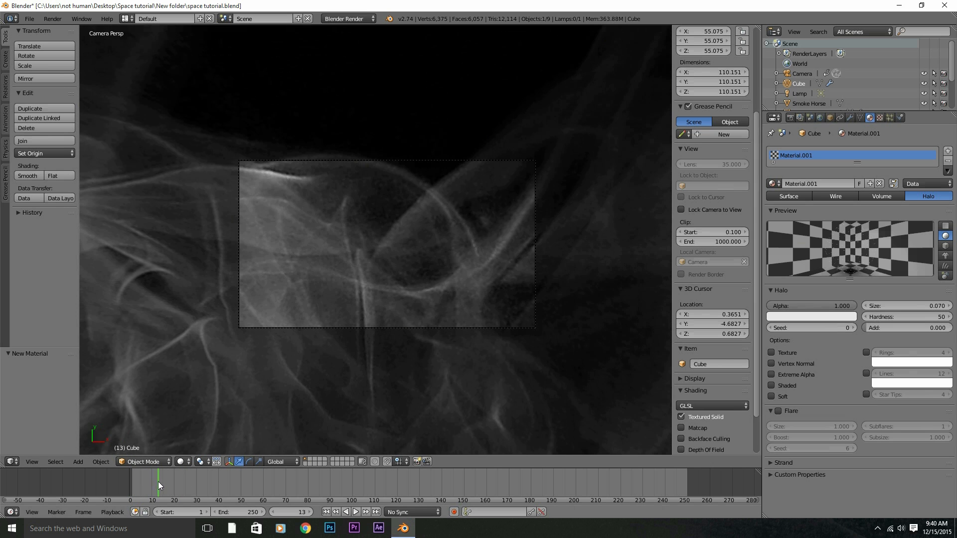
# Try a halo hardness of 12 on the cube's material, with test renders of frame 13
pyautogui.press('F12')
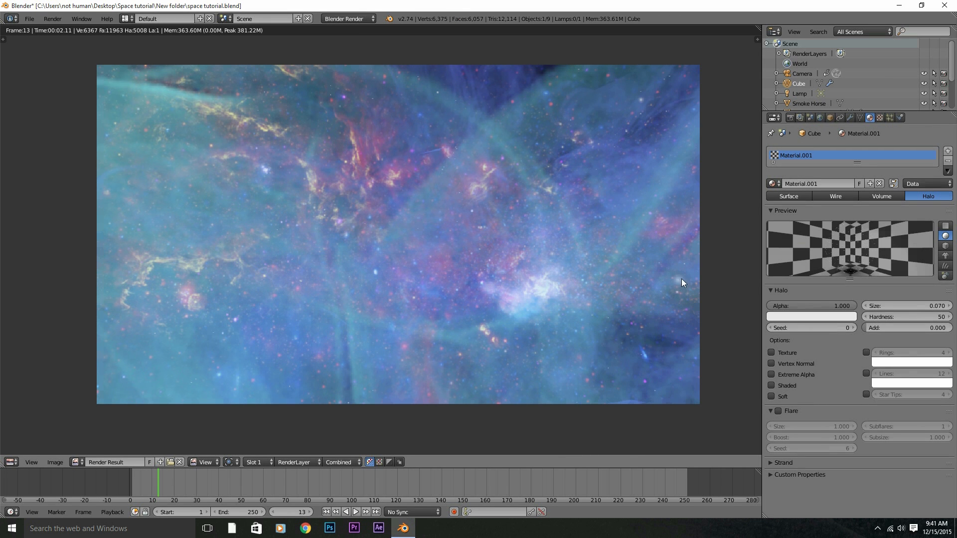
pyautogui.moveTo(905, 317)
pyautogui.mouseDown()
pyautogui.moveTo(922, 317)
pyautogui.moveTo(897, 317)
pyautogui.mouseUp()
pyautogui.press('F12')
pyautogui.moveTo(951, 320); pyautogui.dragTo(956, 321)
pyautogui.click(951, 320)
pyautogui.press('F12')
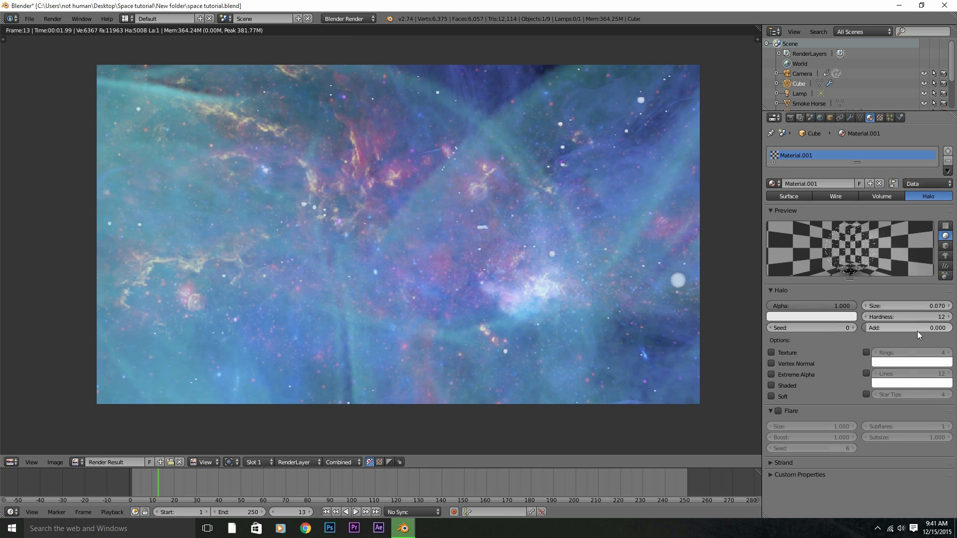
# Set the halo hardness of the cube's material to 28 and render the current frame
pyautogui.click(897, 314)
pyautogui.write('28')
pyautogui.press('Return')
pyautogui.press('F12')
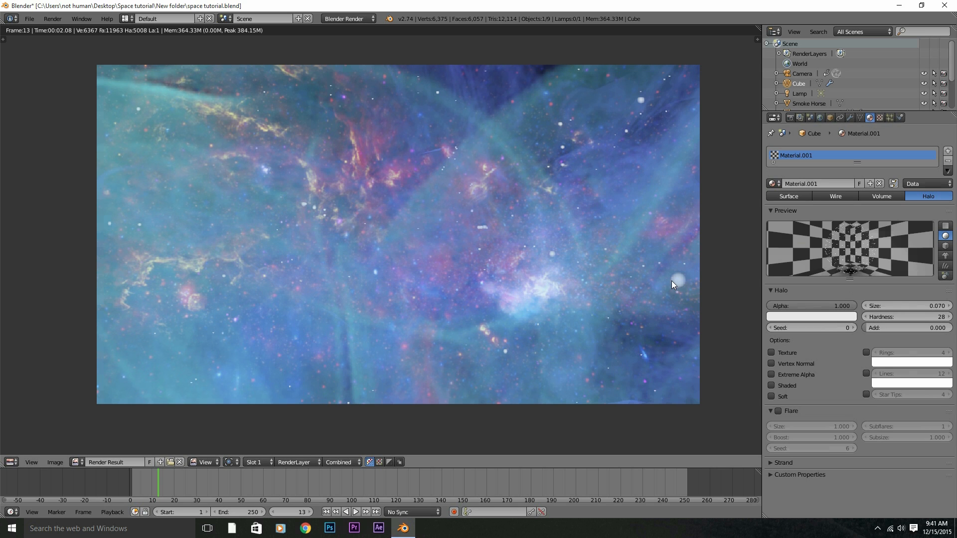
# Try halo sizes of 0.005 and 0.05 on the cube's material with a test render of each
pyautogui.moveTo(897, 306); pyautogui.dragTo(847, 306)
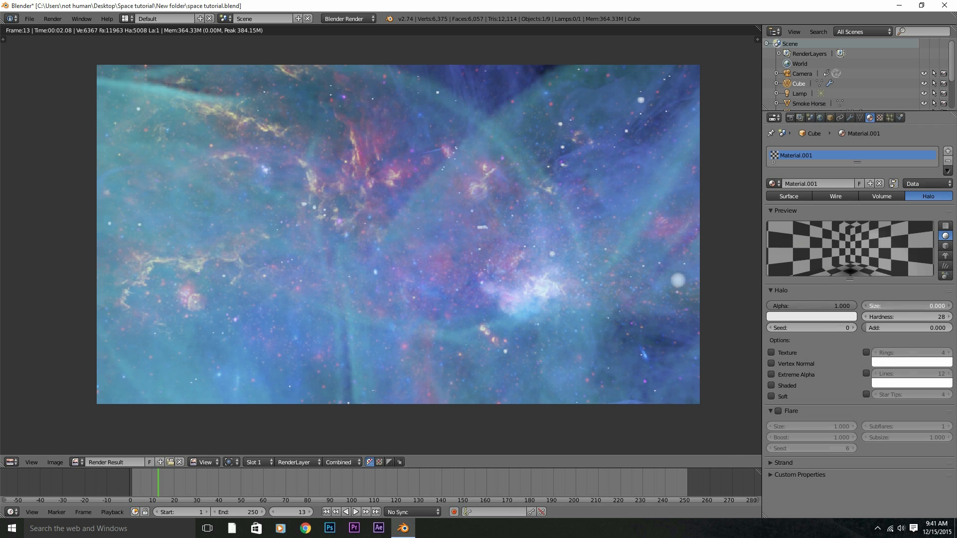
pyautogui.click(890, 305)
pyautogui.write('0.01')
pyautogui.press('Return')
pyautogui.press('F12')
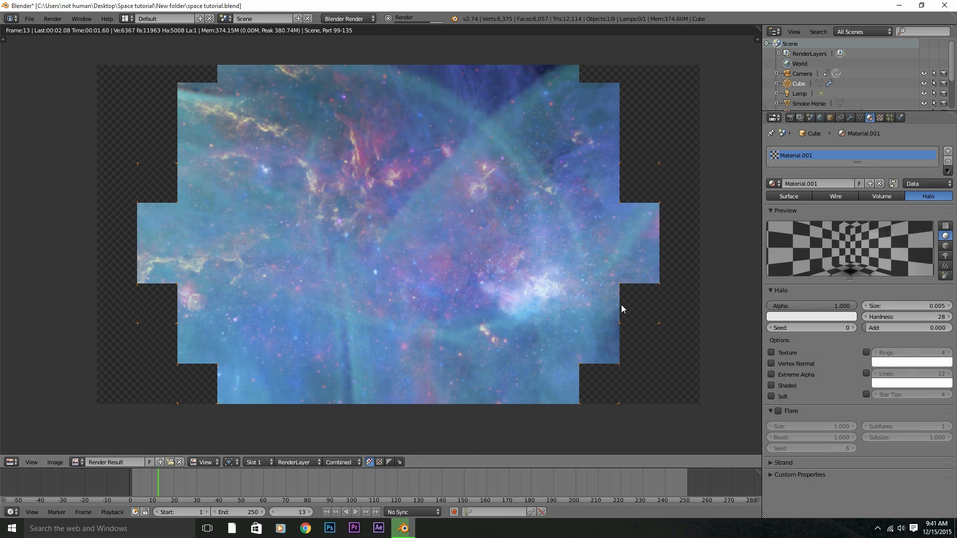
pyautogui.click(891, 306)
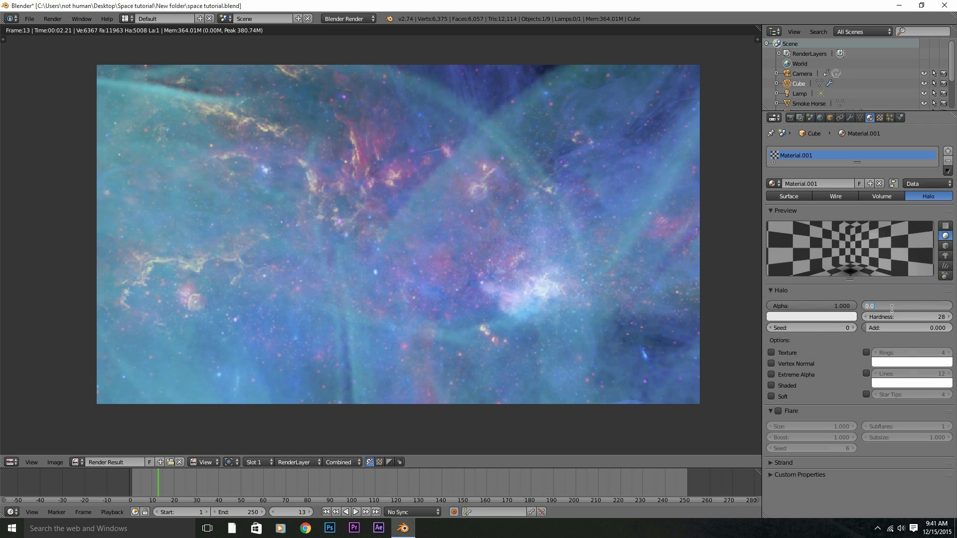
pyautogui.write('0.05')
pyautogui.press('Return')
pyautogui.press('F12')
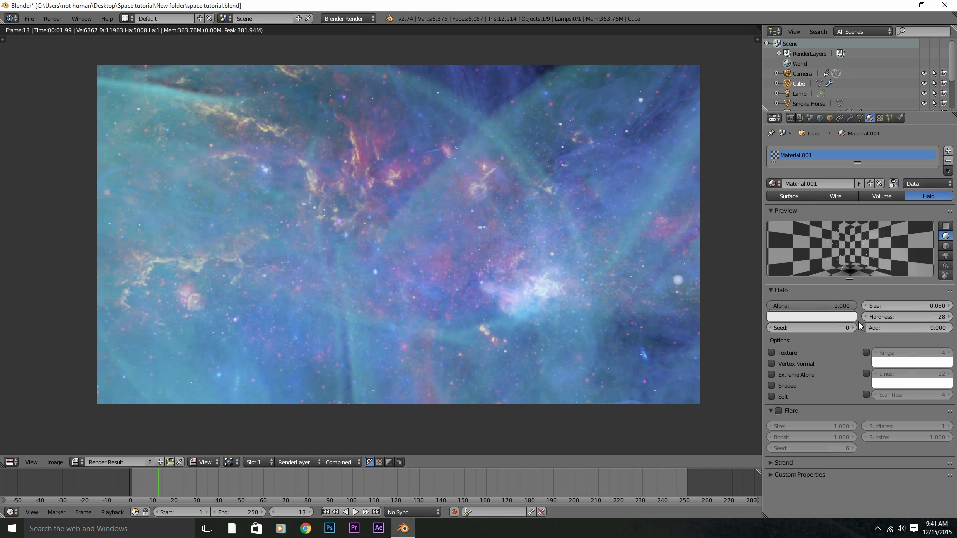
# Set the halo size to 0.02 and its colour to pure white, rendering the result
pyautogui.click(908, 306)
pyautogui.write('0.02')
pyautogui.press('Return')
pyautogui.press('F12')
pyautogui.click(802, 317)
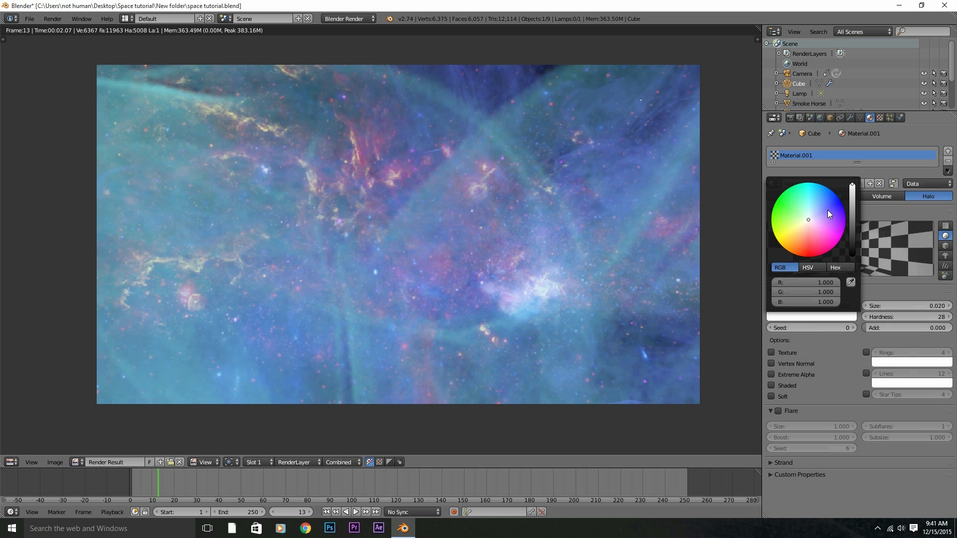
pyautogui.press('F12')
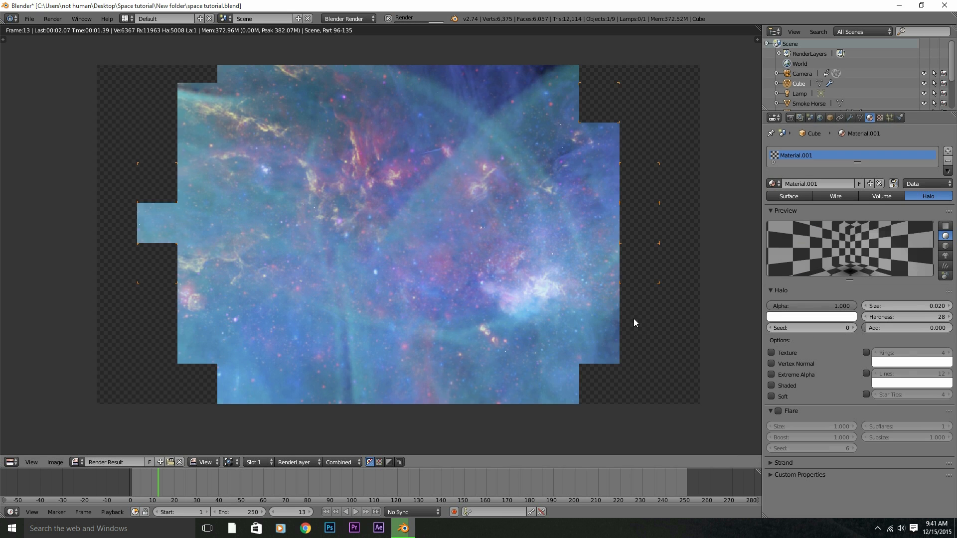
# Try the Flare option on the halo material with a test render, and disable it again
pyautogui.click(778, 411)
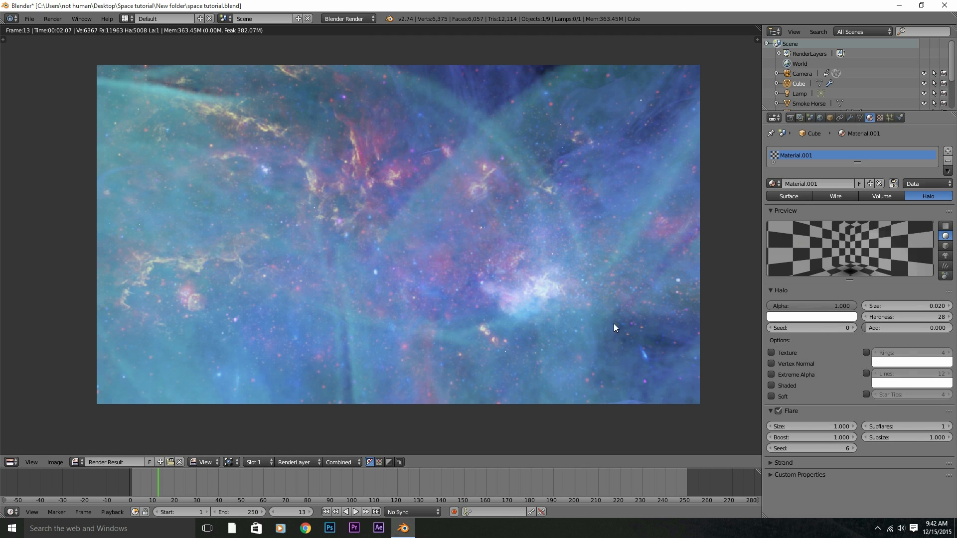
pyautogui.press('F12')
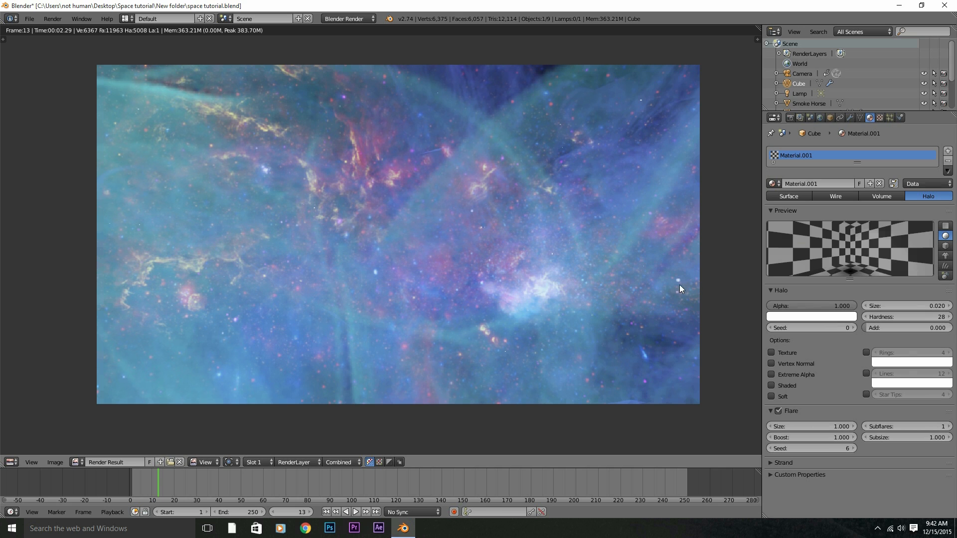
pyautogui.click(778, 411)
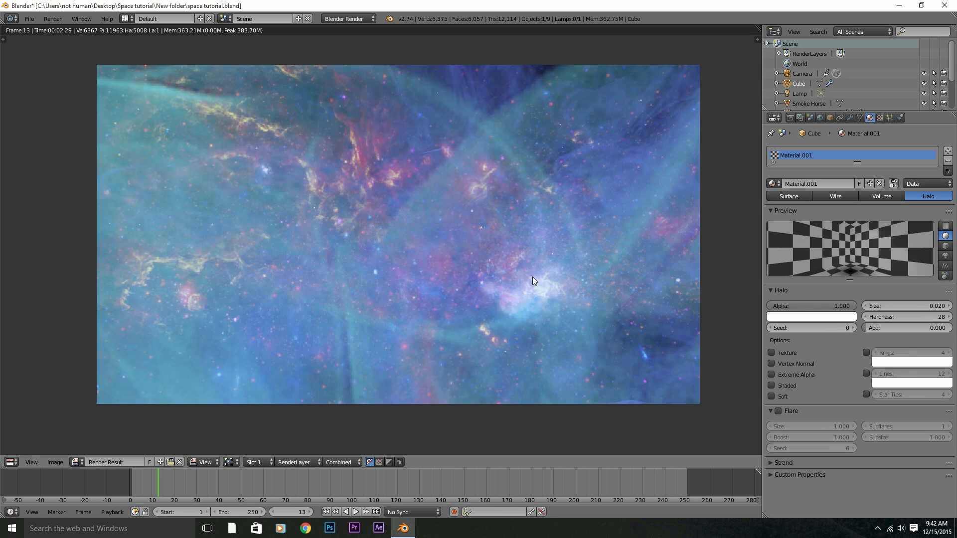
# Close the render view, move the timeline to frame 34 and render that frame
pyautogui.press('Escape')
pyautogui.moveTo(170, 475); pyautogui.dragTo(205, 481)
pyautogui.press('F12')
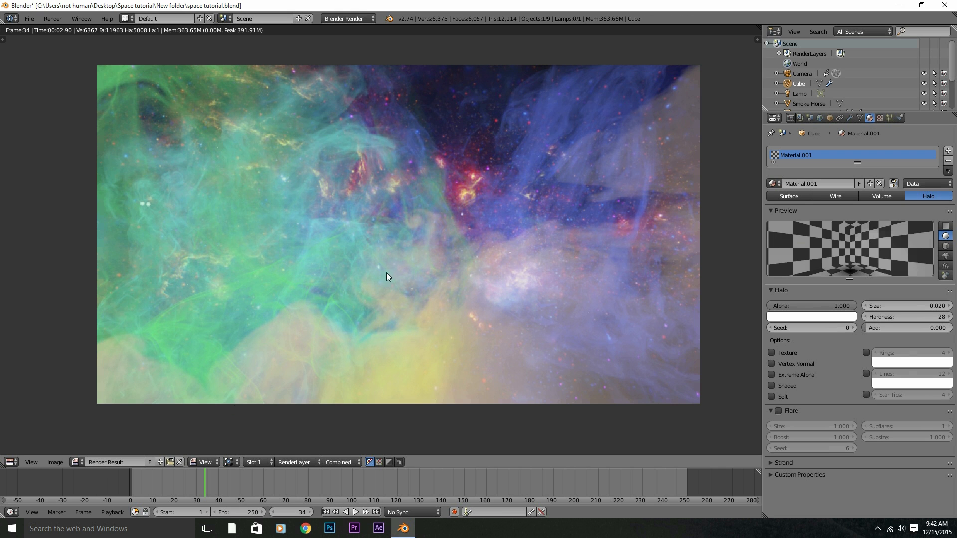
# Switch to the Compositing layout and spread the Render Layers and Composite nodes apart
pyautogui.hotkey('ctrl', 'Left')
pyautogui.moveTo(244, 89); pyautogui.dragTo(167, 87)
pyautogui.moveTo(444, 104); pyautogui.dragTo(539, 93)
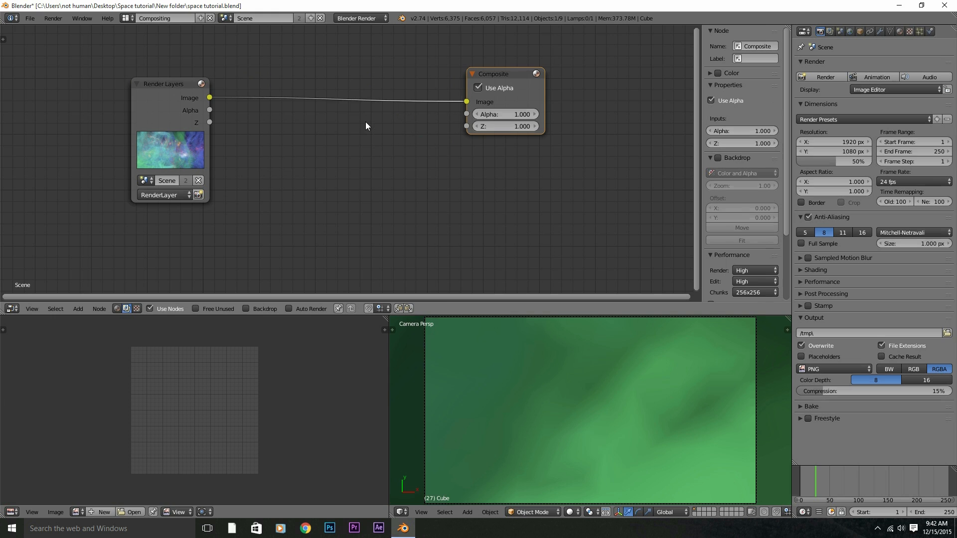
# Add a Viewer node fed by the Render Layers image and arrange it beneath the Composite node
pyautogui.hotkey('shift', 'a')
pyautogui.moveTo(352, 145)
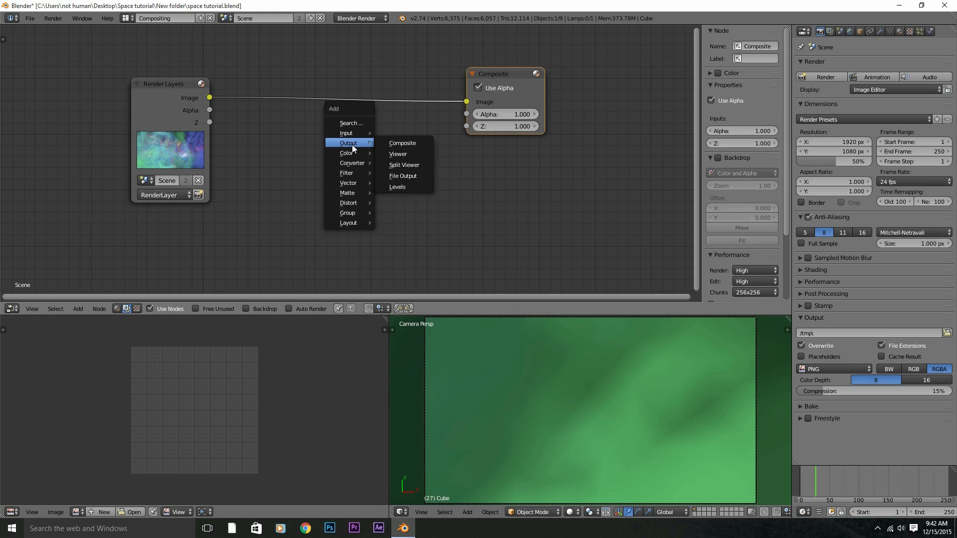
pyautogui.click(403, 154)
pyautogui.click(465, 172)
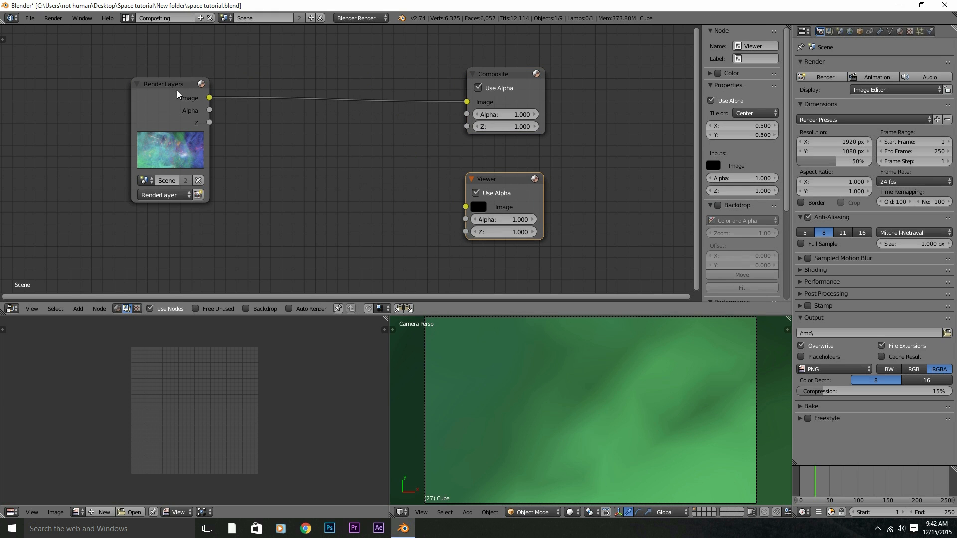
pyautogui.keyDown('ctrl'); pyautogui.keyDown('shift'); pyautogui.click(178, 94); pyautogui.keyUp('shift'); pyautogui.keyUp('ctrl')
pyautogui.click(482, 193)
pyautogui.moveTo(524, 177); pyautogui.dragTo(561, 145)
pyautogui.click(530, 77)
pyautogui.moveTo(531, 76); pyautogui.dragTo(586, 73)
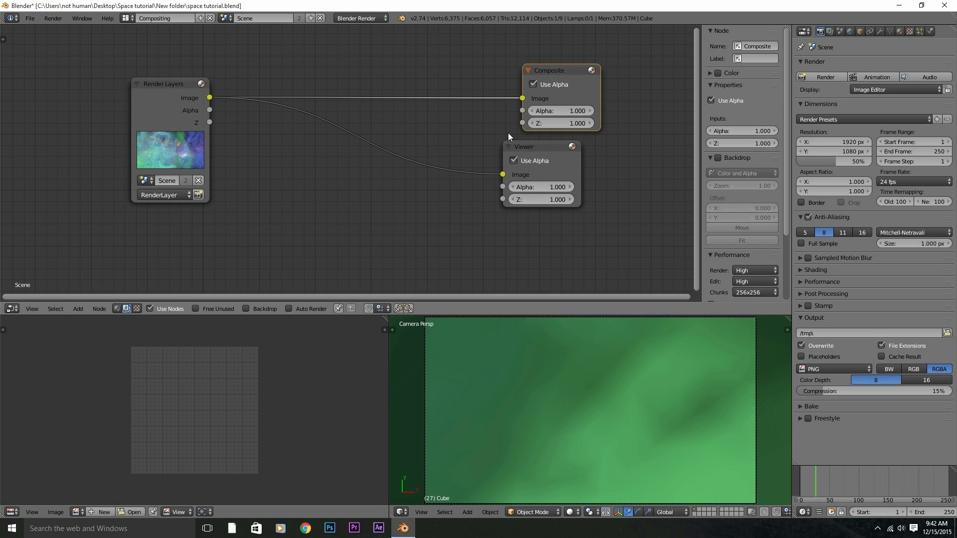
# Enable the backdrop, maximize the node editor and move the Render Layers and Viewer nodes clear of the image
pyautogui.click(246, 309)
pyautogui.hotkey('shift', 'space')
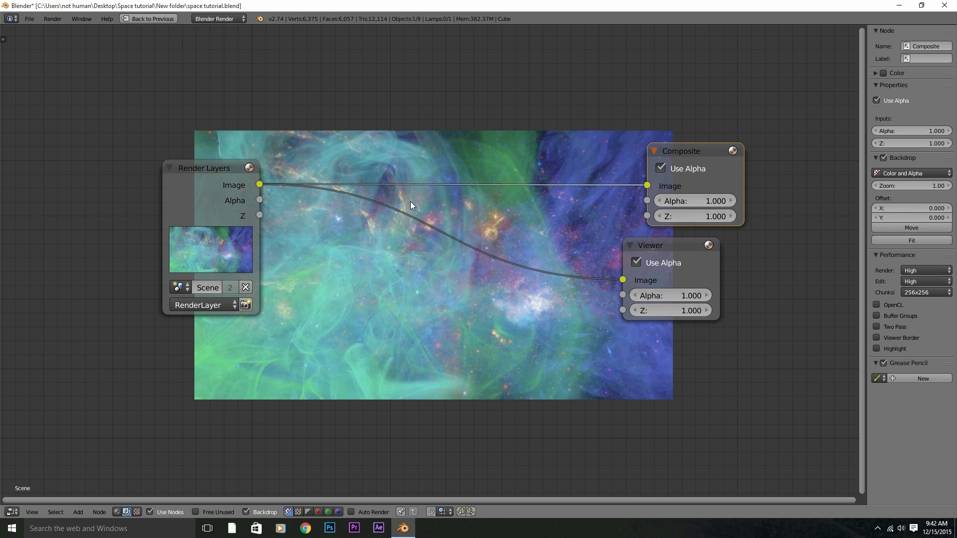
pyautogui.scroll(2, 411, 232)
pyautogui.moveTo(181, 187); pyautogui.dragTo(124, 182)
pyautogui.moveTo(764, 262); pyautogui.dragTo(793, 263)
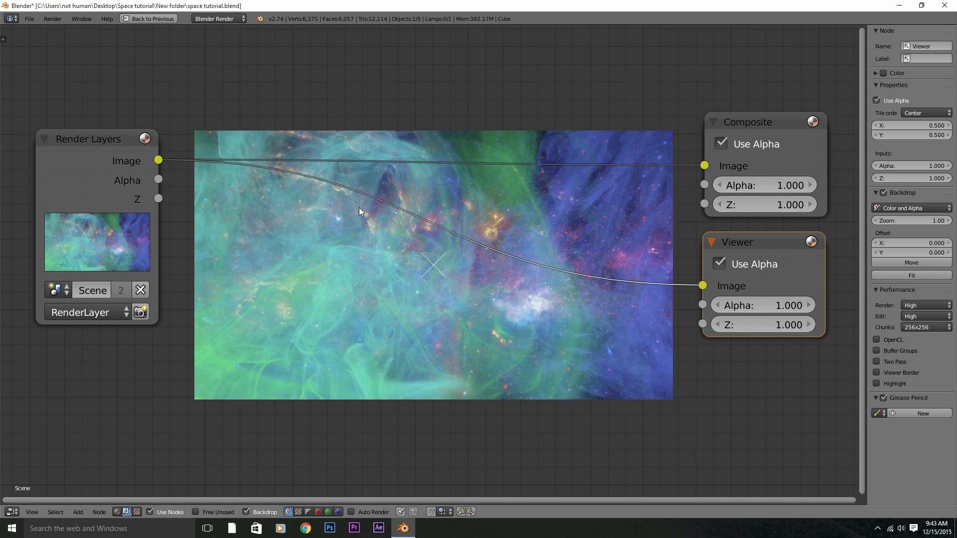
pyautogui.scroll(1, 319, 272)
pyautogui.scroll(-1, 288, 217)
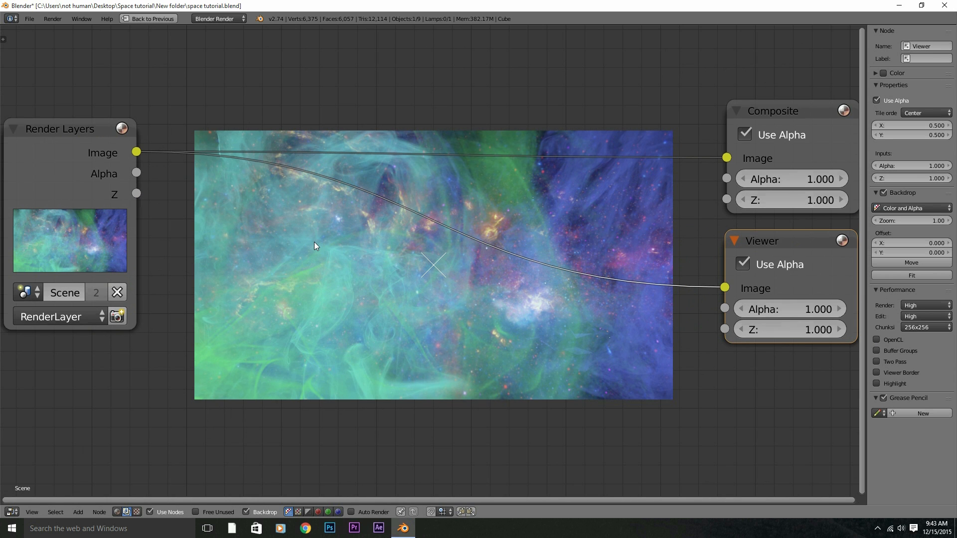
# Try a Hue Saturation Value node before the Viewer with saturation 1.164 and value 1.091, and delete it
pyautogui.hotkey('shift', 'a')
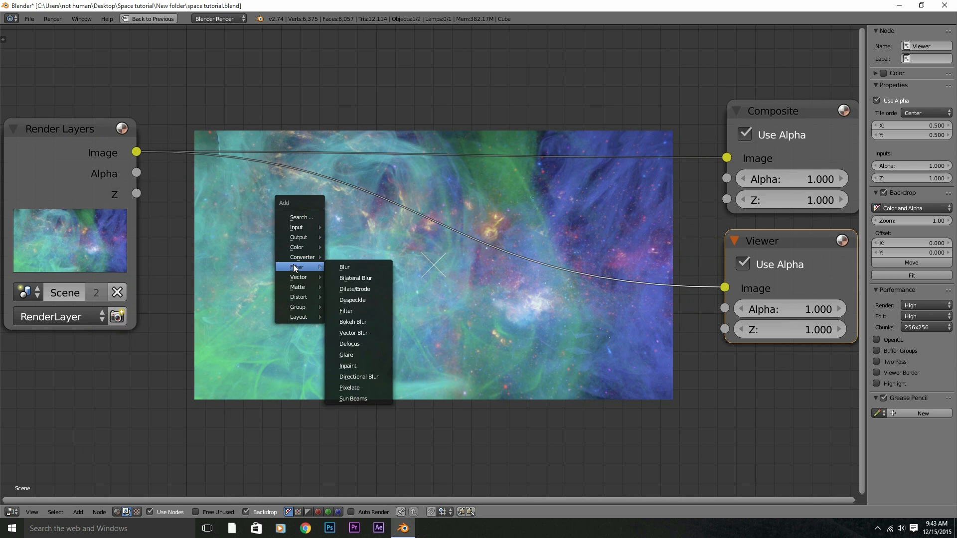
pyautogui.moveTo(297, 253)
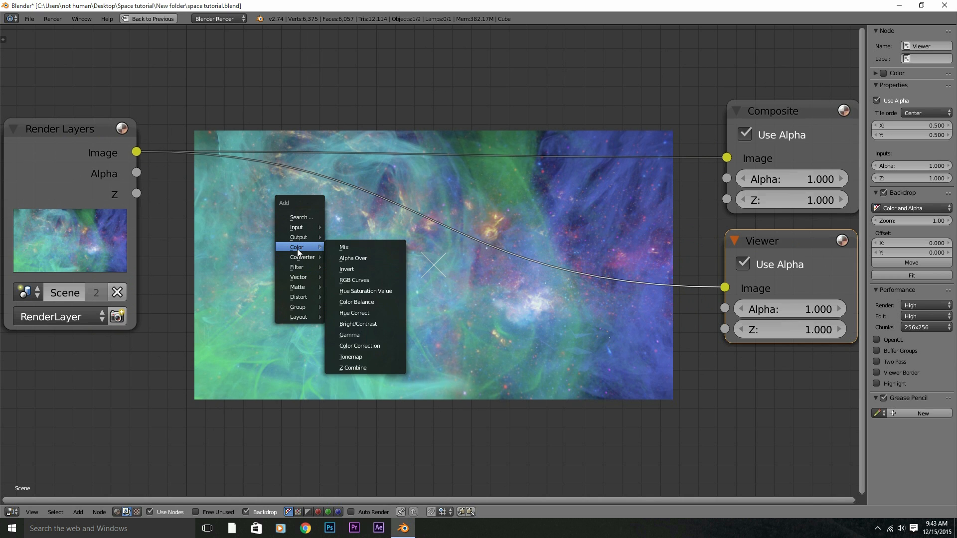
pyautogui.click(354, 291)
pyautogui.click(327, 211)
pyautogui.moveTo(384, 289); pyautogui.dragTo(397, 310)
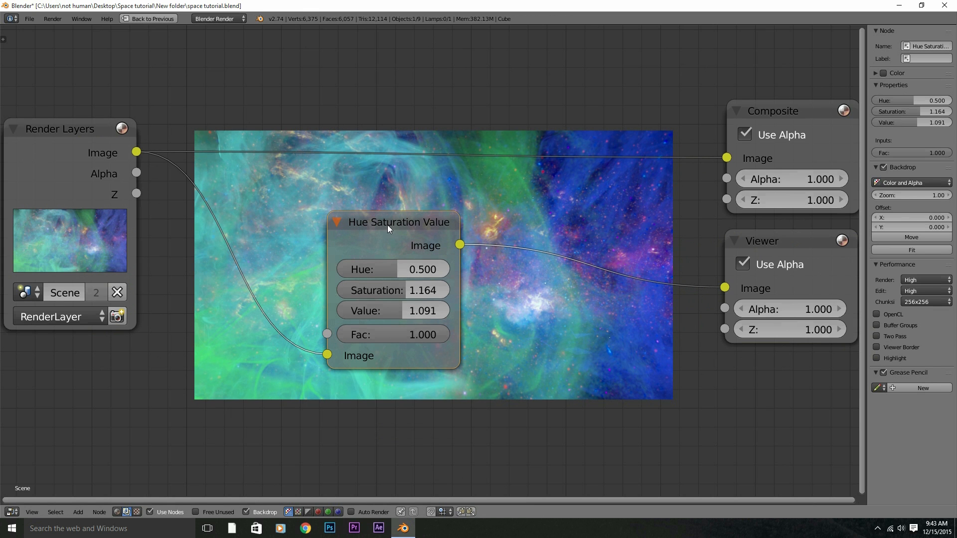
pyautogui.press('x')
# Insert an RGB Curves node between Render Layers and Viewer and shape an S-curve with its lower point at X 0.27778, Y 0.20
pyautogui.hotkey('shift', 'a')
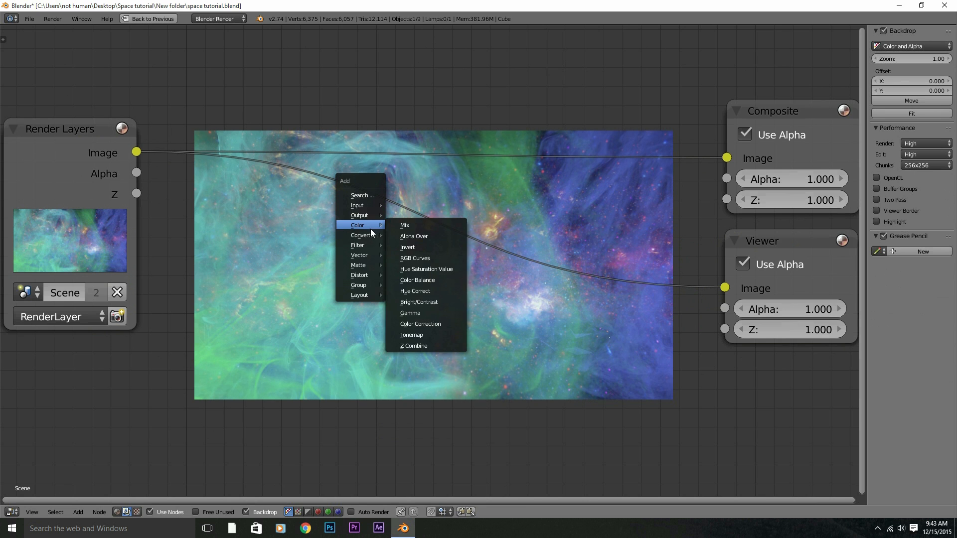
pyautogui.moveTo(370, 227)
pyautogui.click(458, 257)
pyautogui.click(236, 175)
pyautogui.moveTo(405, 279); pyautogui.dragTo(398, 283)
pyautogui.moveTo(311, 366); pyautogui.dragTo(320, 386)
pyautogui.press('g')
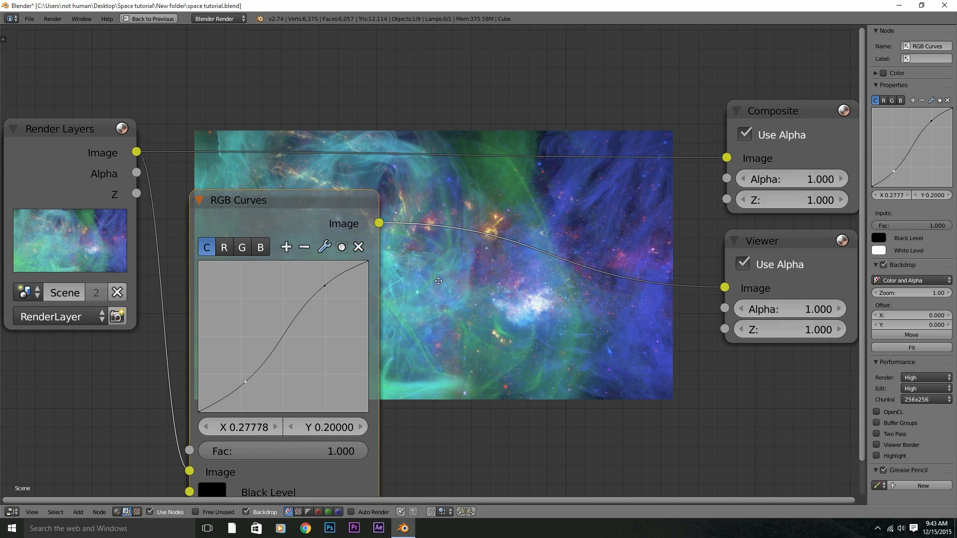
# Insert a Hue Saturation Value node between RGB Curves and Viewer with saturation 1.072, moving the Viewer node farther out
pyautogui.moveTo(439, 281); pyautogui.dragTo(396, 282, button='middle')
pyautogui.scroll(3, 397, 281)
pyautogui.hotkey('shift', 'a')
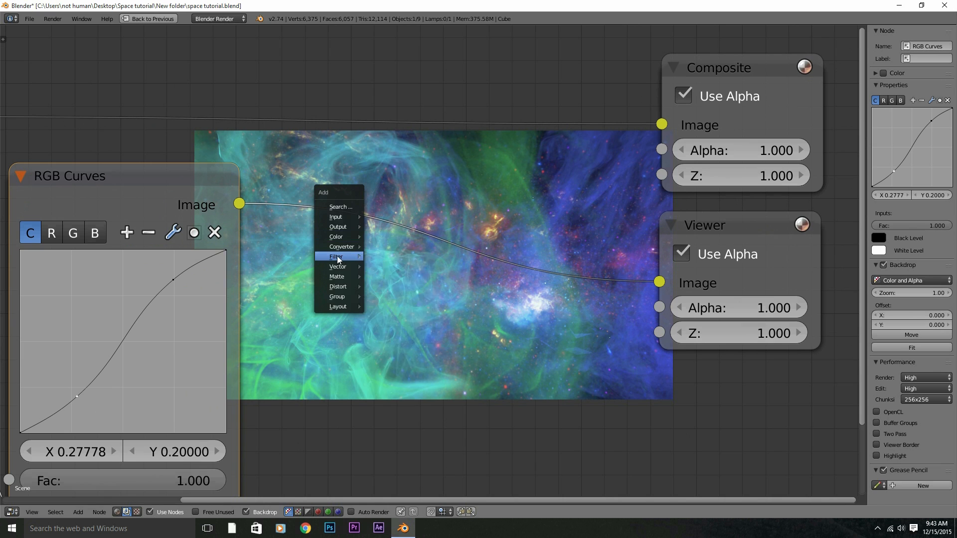
pyautogui.moveTo(337, 237)
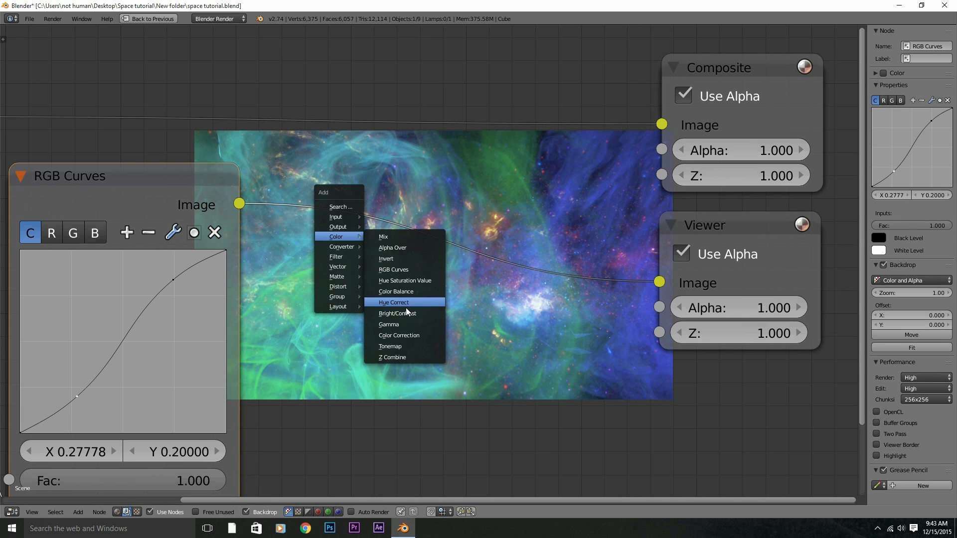
pyautogui.click(404, 281)
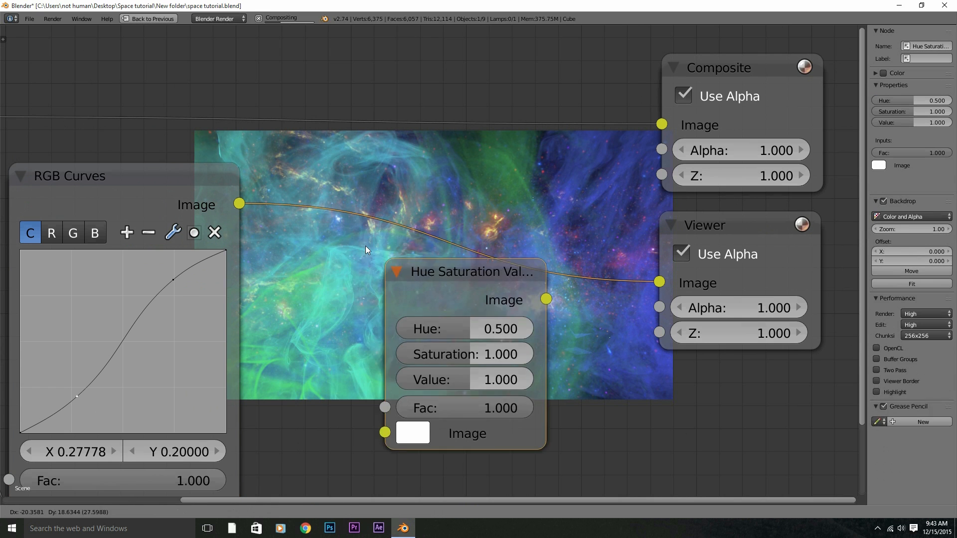
pyautogui.click(274, 211)
pyautogui.moveTo(347, 305); pyautogui.dragTo(360, 306)
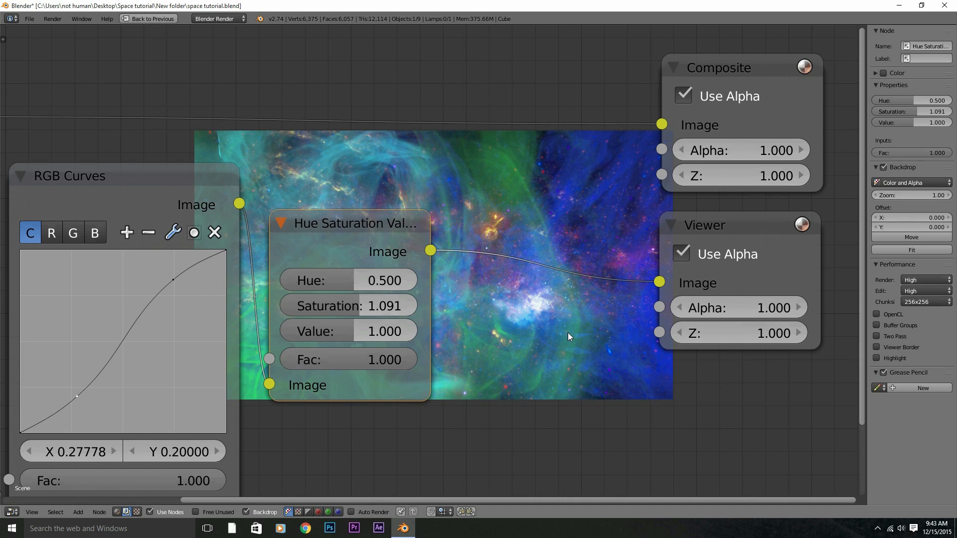
pyautogui.moveTo(683, 250); pyautogui.dragTo(544, 211, button='middle')
pyautogui.moveTo(543, 211); pyautogui.dragTo(730, 190)
pyautogui.moveTo(247, 266); pyautogui.dragTo(219, 265)
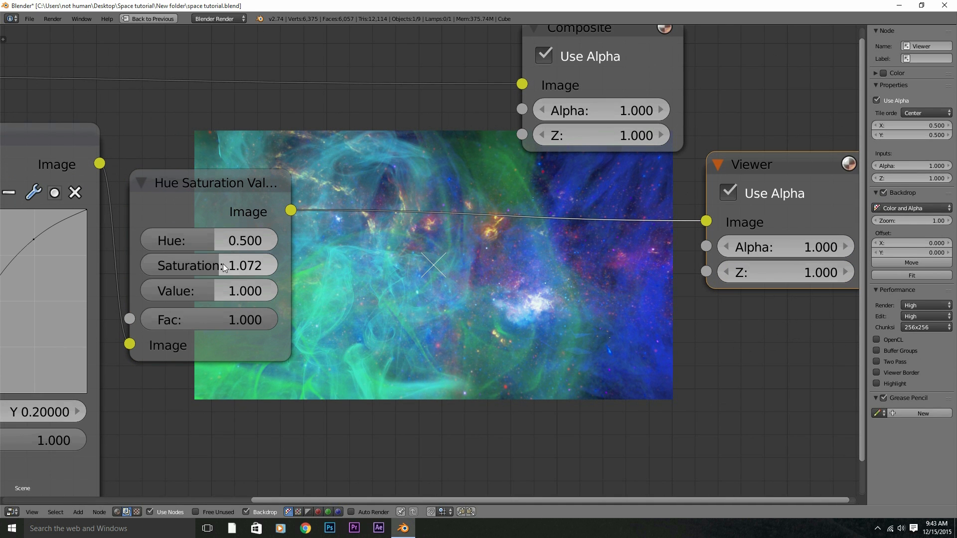
# Move the Composite and Viewer nodes farther from the Hue Saturation Value node to make room between them
pyautogui.moveTo(486, 316); pyautogui.dragTo(308, 247, button='middle')
pyautogui.scroll(-2, 349, 254)
pyautogui.scroll(2, 370, 257)
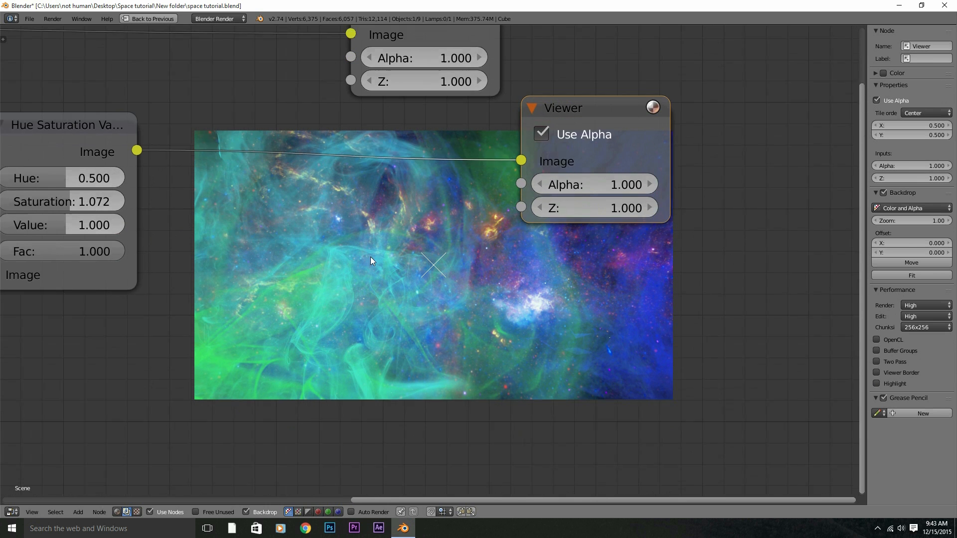
pyautogui.scroll(-3, 418, 211)
pyautogui.moveTo(474, 114); pyautogui.dragTo(613, 92)
pyautogui.moveTo(518, 192); pyautogui.dragTo(642, 181)
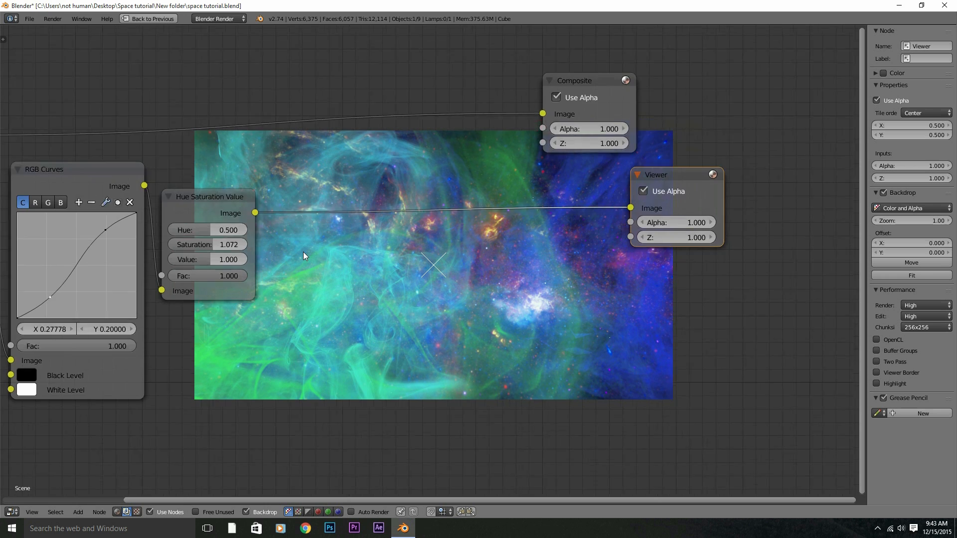
# Insert a Mix color node between the Hue Saturation Value and Viewer nodes
pyautogui.scroll(3, 307, 231)
pyautogui.scroll(-3, 299, 219)
pyautogui.scroll(3, 290, 208)
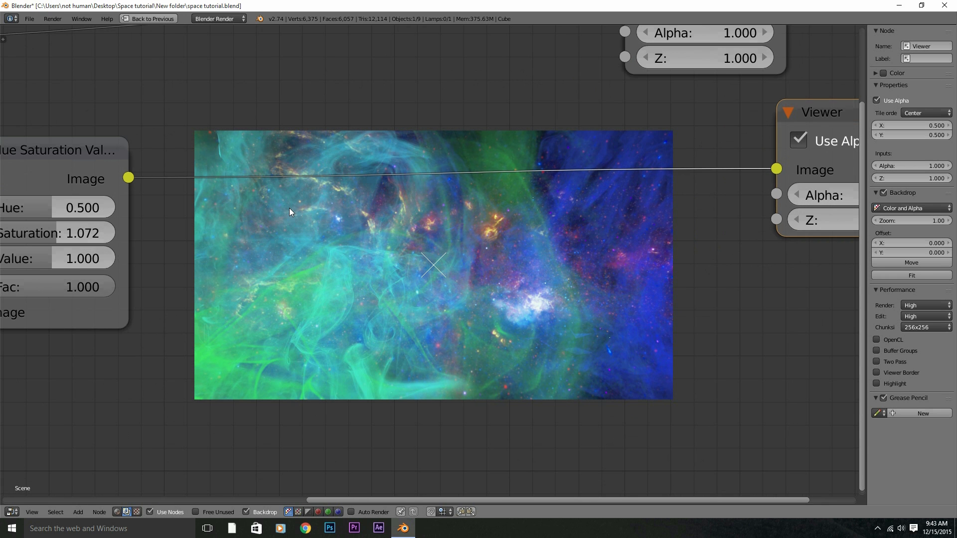
pyautogui.hotkey('shift', 'a')
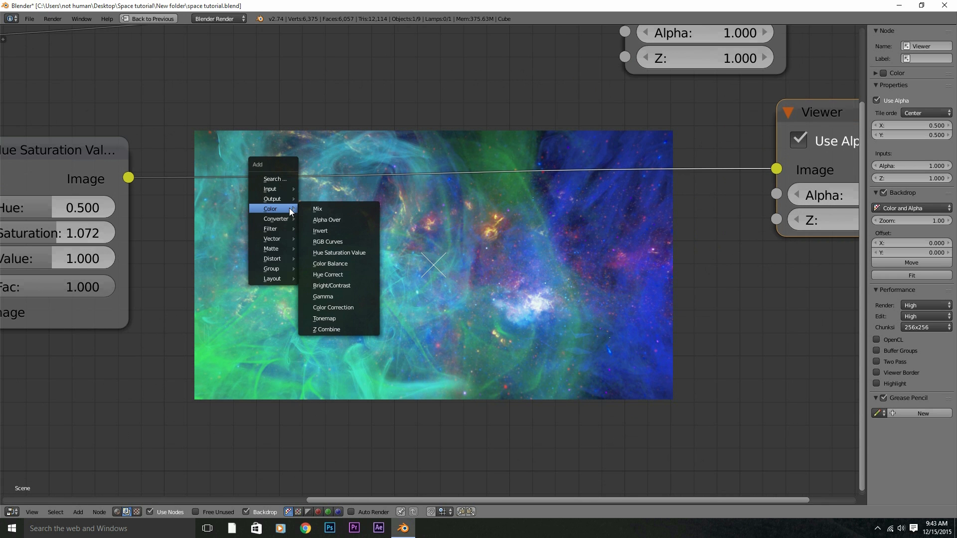
pyautogui.click(317, 209)
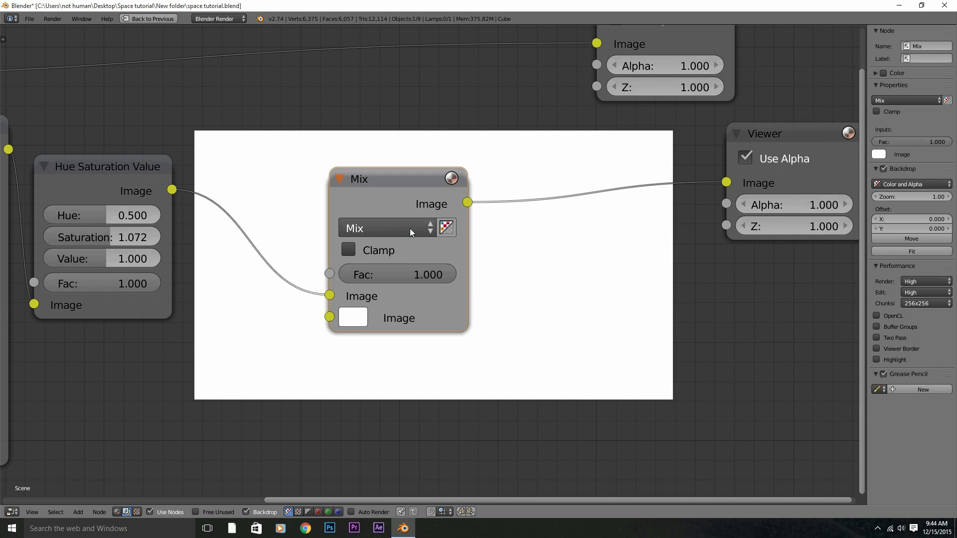
# Set the Mix node's blending mode to Overlay
pyautogui.click(410, 229)
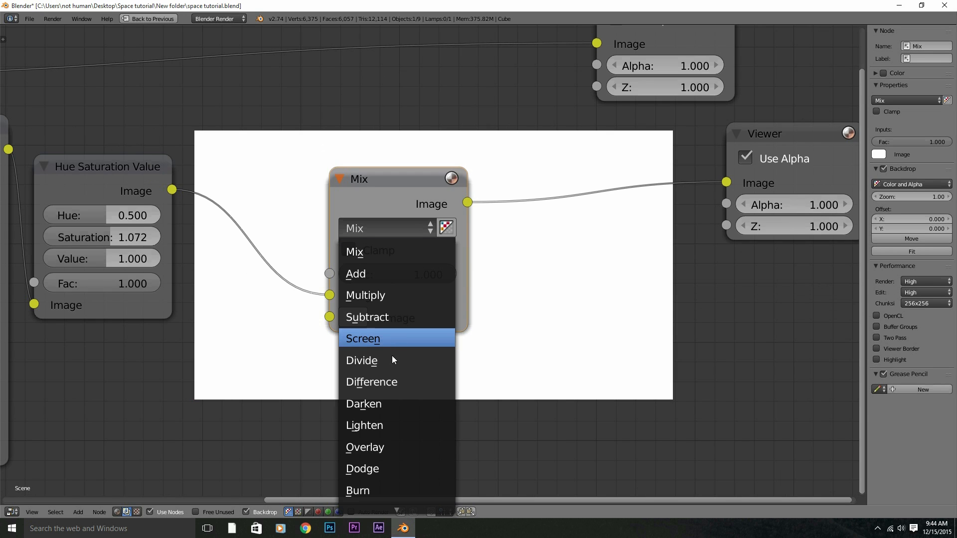
pyautogui.click(382, 445)
pyautogui.moveTo(480, 262); pyautogui.dragTo(388, 220, button='middle')
pyautogui.click(264, 277)
pyautogui.scroll(-3, 399, 319)
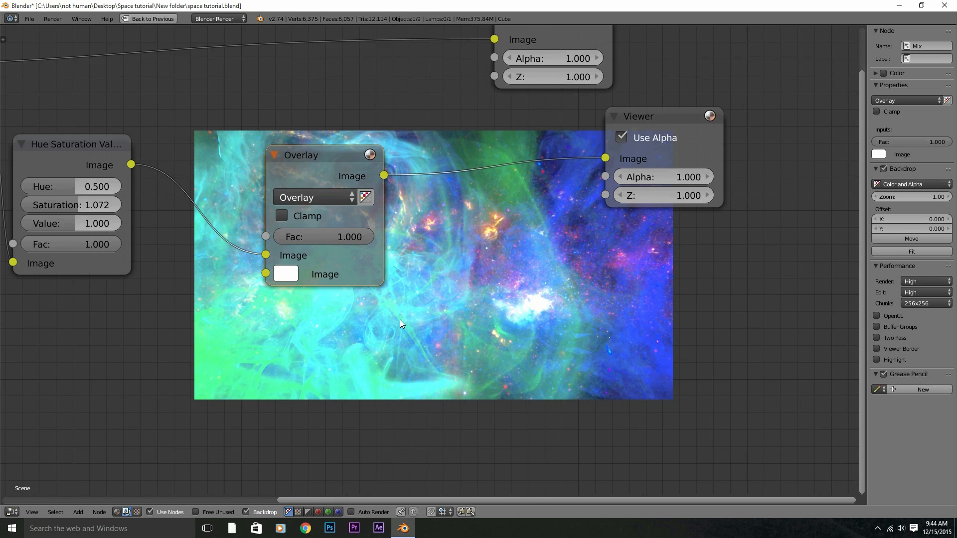
# Try a yellow tint of R 1.000, G 0.999, B 0.063 on the Overlay node's second image input, then undo it
pyautogui.click(296, 272)
pyautogui.moveTo(344, 107)
pyautogui.mouseDown()
pyautogui.moveTo(362, 87)
pyautogui.moveTo(350, 81)
pyautogui.moveTo(367, 86)
pyautogui.moveTo(315, 126)
pyautogui.mouseUp()
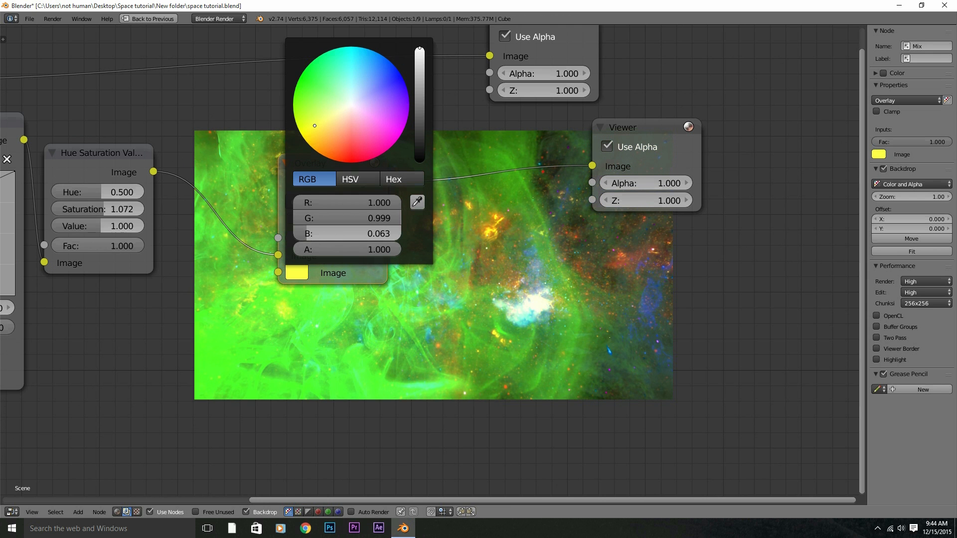
pyautogui.moveTo(472, 392); pyautogui.dragTo(421, 295, button='middle')
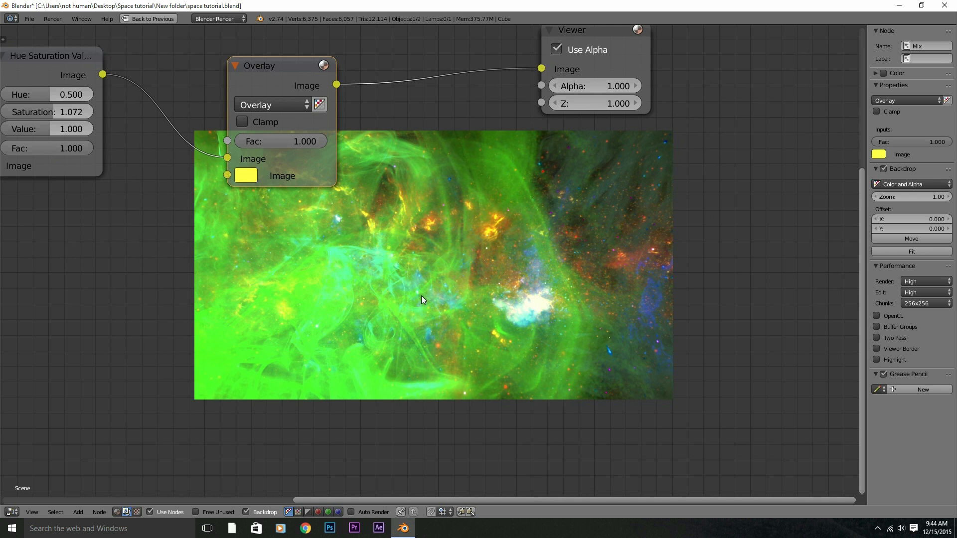
pyautogui.scroll(1, 404, 274)
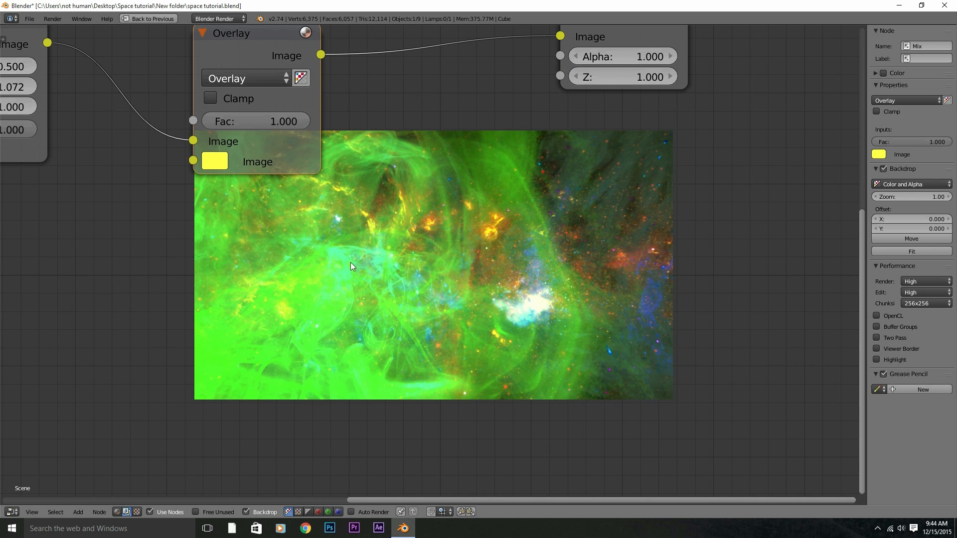
pyautogui.hotkey('ctrl', 'z')
# Set the Overlay node's second image color to R 0.307, G 0.922, B 1.000 and link the Hue Saturation Value output into that input
pyautogui.click(269, 211)
pyautogui.moveTo(336, 339)
pyautogui.mouseDown()
pyautogui.moveTo(399, 311)
pyautogui.moveTo(377, 252)
pyautogui.moveTo(344, 268)
pyautogui.mouseUp()
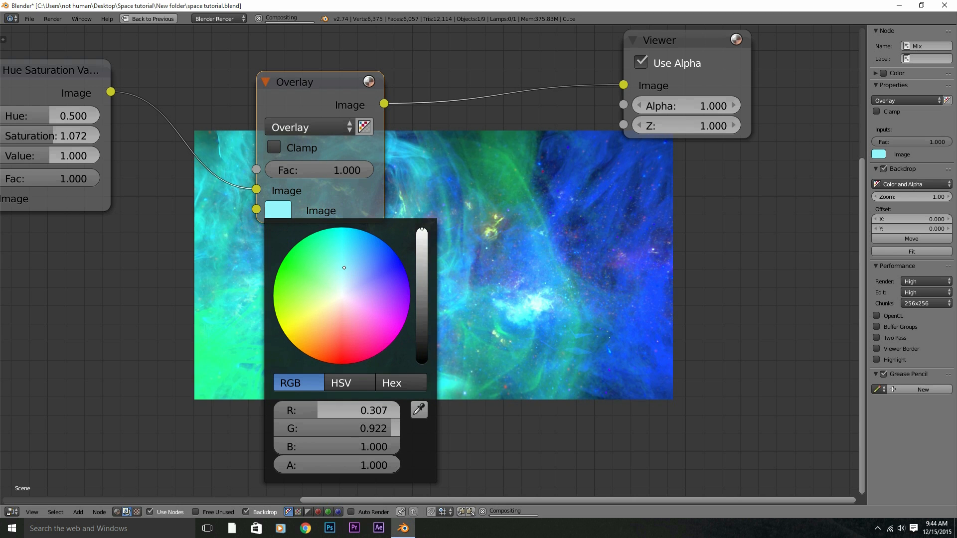
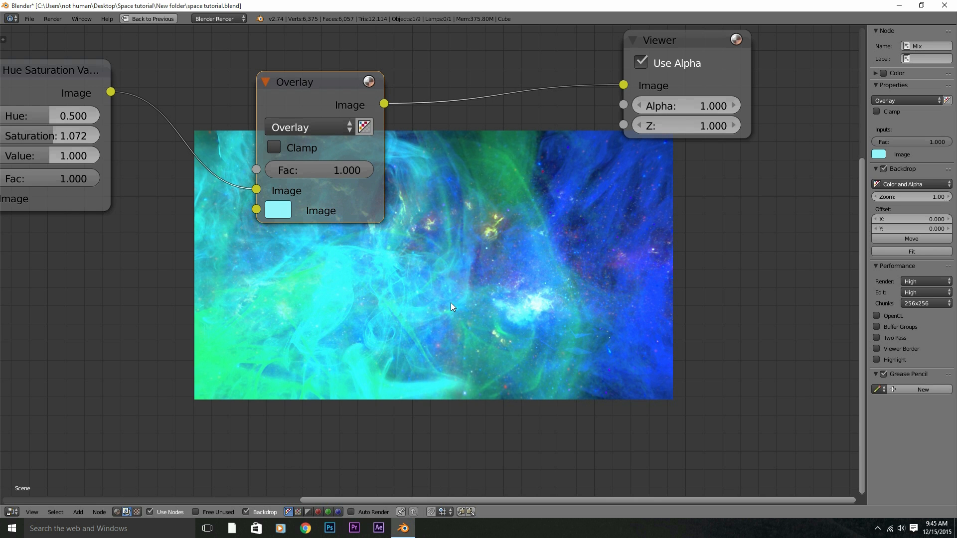
pyautogui.moveTo(249, 277); pyautogui.dragTo(478, 218, button='middle')
pyautogui.moveTo(368, 108); pyautogui.dragTo(368, 119, button='middle')
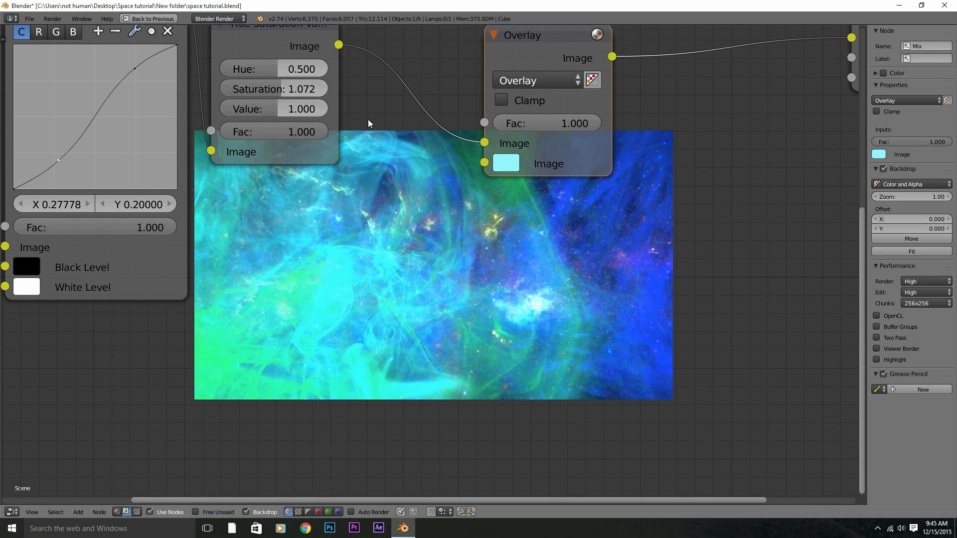
pyautogui.moveTo(342, 49); pyautogui.dragTo(487, 165)
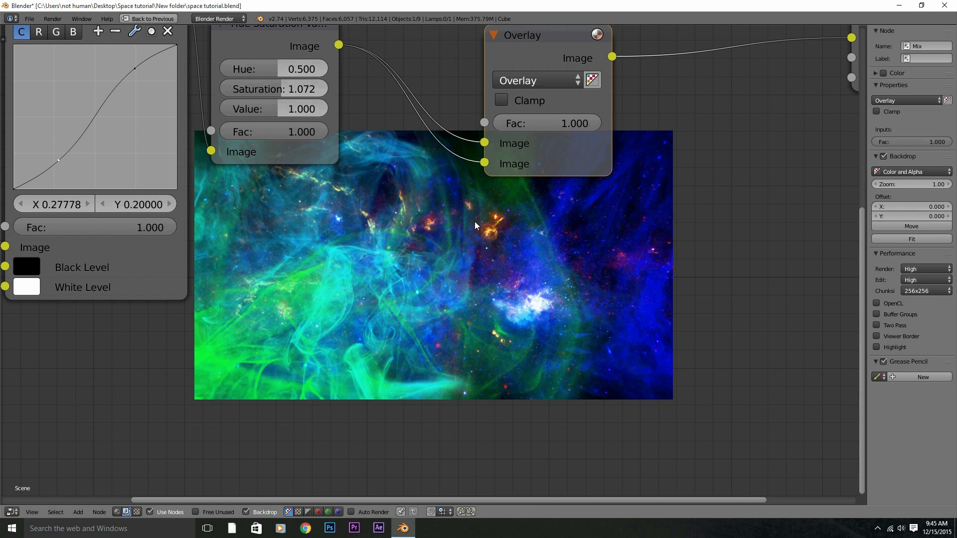
# Move the Overlay node closer to the Viewer node, widening the gap after Hue Saturation Value
pyautogui.moveTo(505, 217); pyautogui.dragTo(513, 268, button='middle')
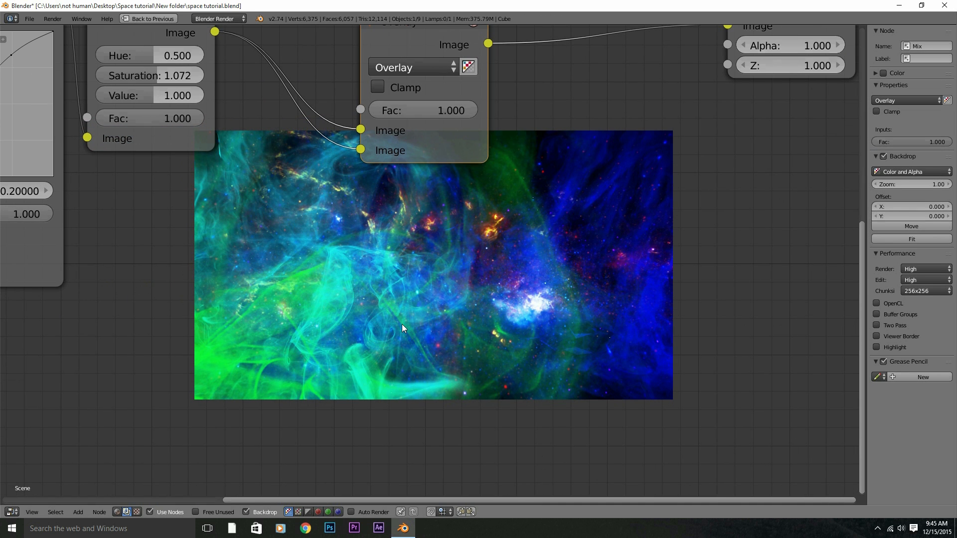
pyautogui.scroll(-2, 401, 323)
pyautogui.moveTo(424, 91); pyautogui.dragTo(530, 79)
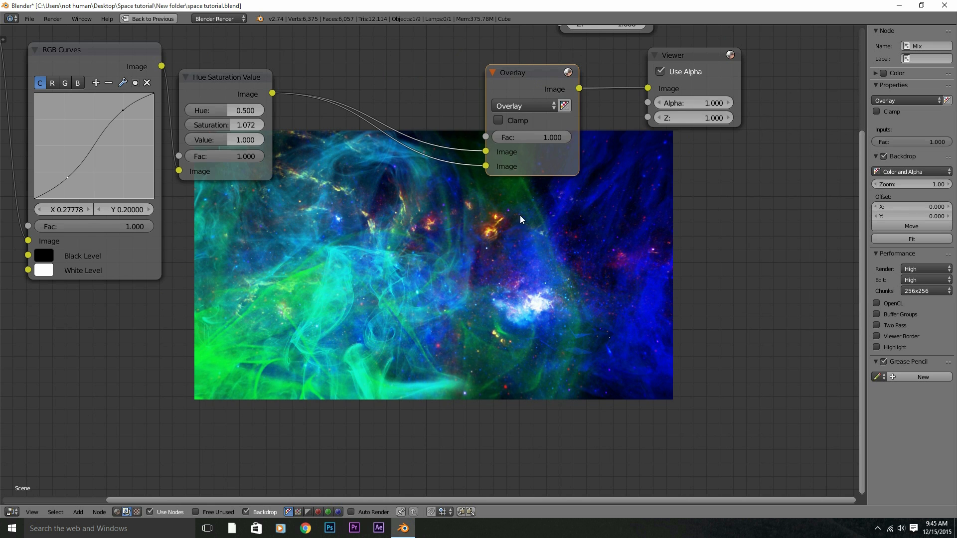
pyautogui.scroll(2, 509, 232)
pyautogui.scroll(-2, 509, 231)
pyautogui.scroll(1, 510, 231)
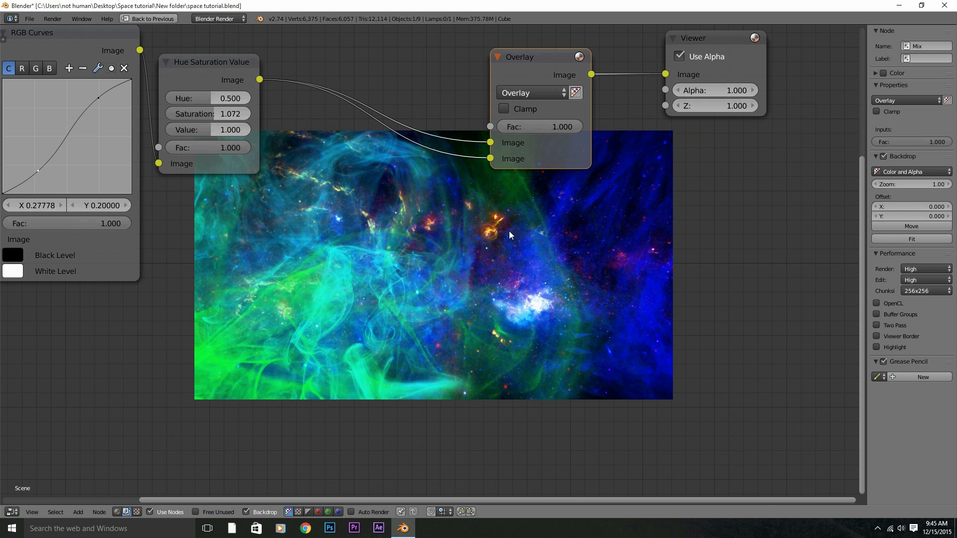
# Select the curved milky-way-735693 background plane in the 3D view and set its image texture's contrast to 0.700
pyautogui.hotkey('ctrl', 'Up')
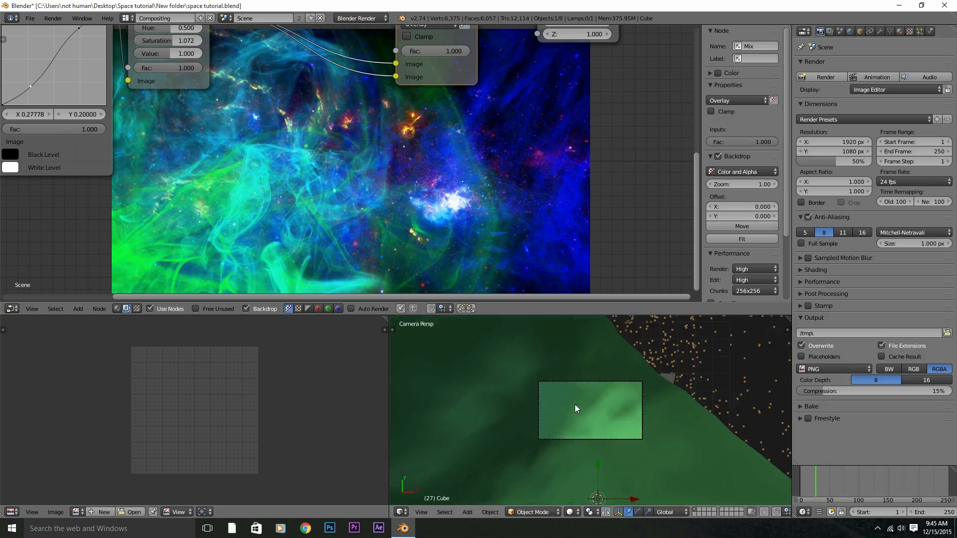
pyautogui.moveTo(591, 394); pyautogui.dragTo(588, 440, button='middle')
pyautogui.rightClick(587, 440)
pyautogui.scroll(1, 587, 440)
pyautogui.click(899, 31)
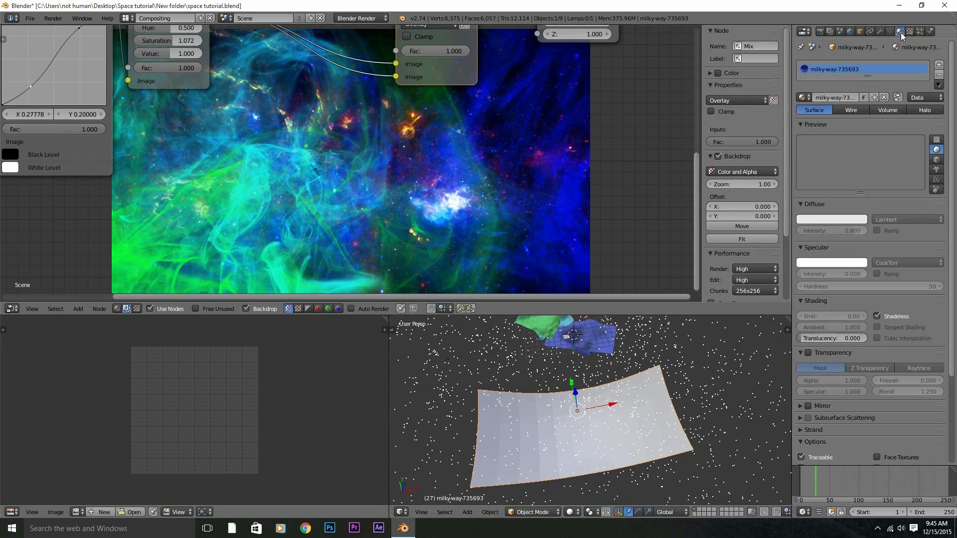
pyautogui.click(910, 31)
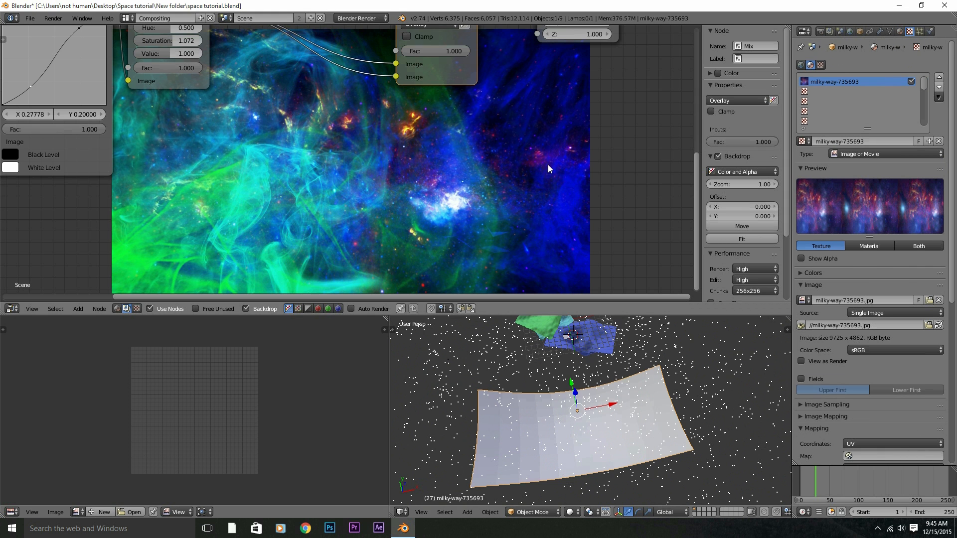
pyautogui.scroll(-3, 389, 109)
pyautogui.moveTo(400, 139); pyautogui.dragTo(459, 223, button='middle')
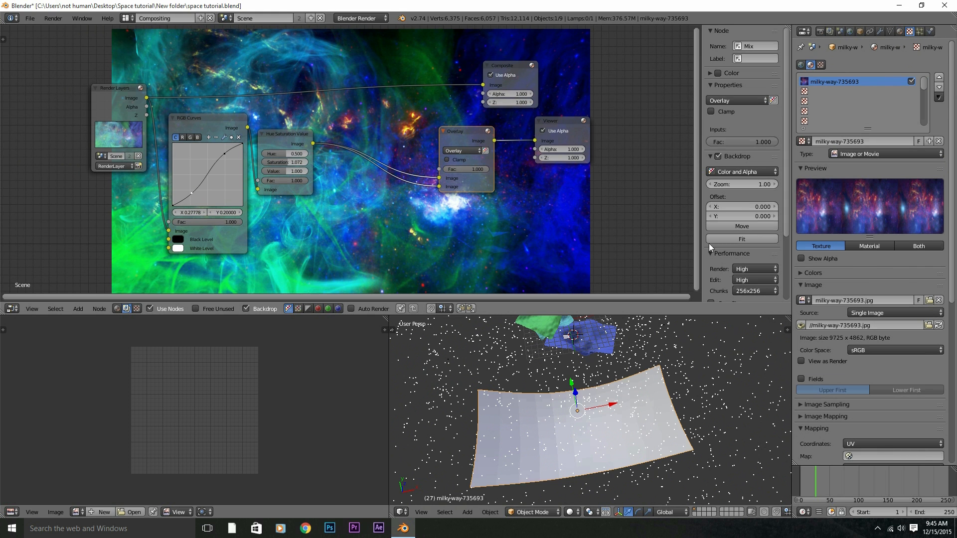
pyautogui.click(805, 273)
pyautogui.moveTo(907, 323); pyautogui.dragTo(877, 322)
# Render the frame again, inspect the result enlarged, and return to the maximized node editor
pyautogui.press('F12')
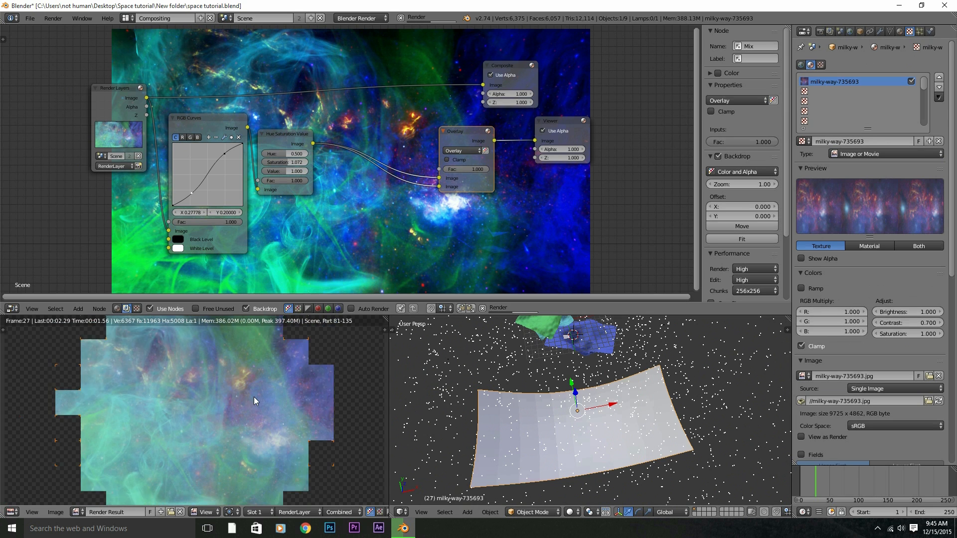
pyautogui.hotkey('ctrl', 'Up')
pyautogui.scroll(4, 384, 316)
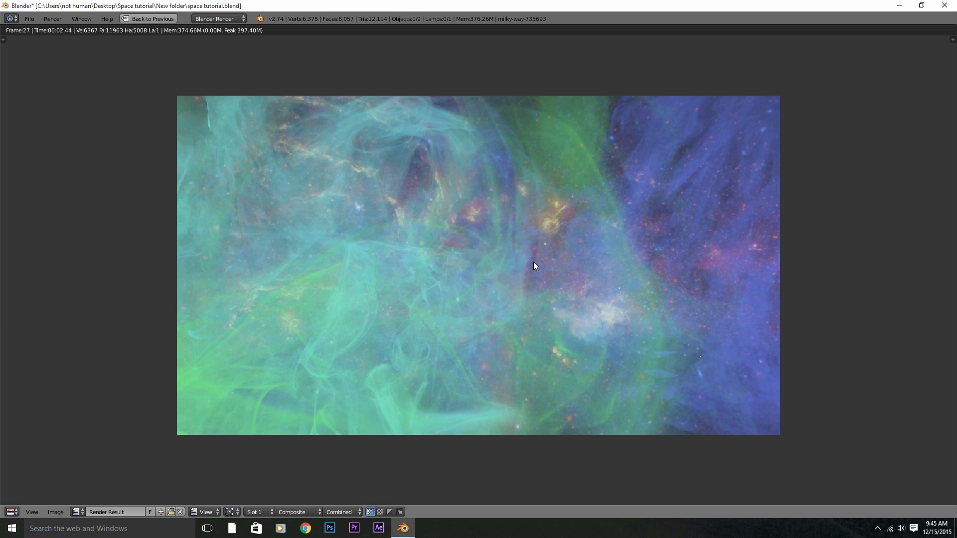
pyautogui.hotkey('ctrl', 'Up')
pyautogui.hotkey('ctrl', 'Up')
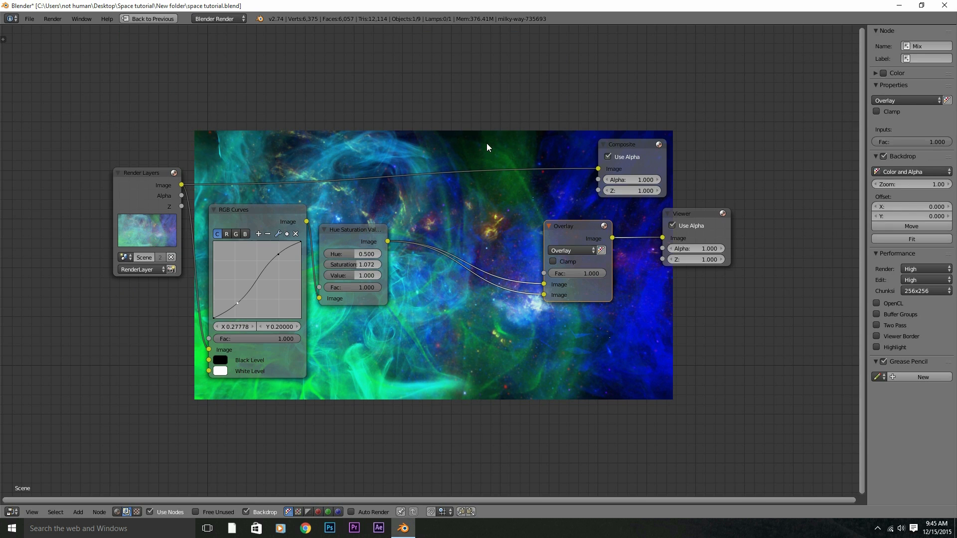
pyautogui.moveTo(597, 170); pyautogui.dragTo(598, 169)
pyautogui.scroll(2, 701, 229)
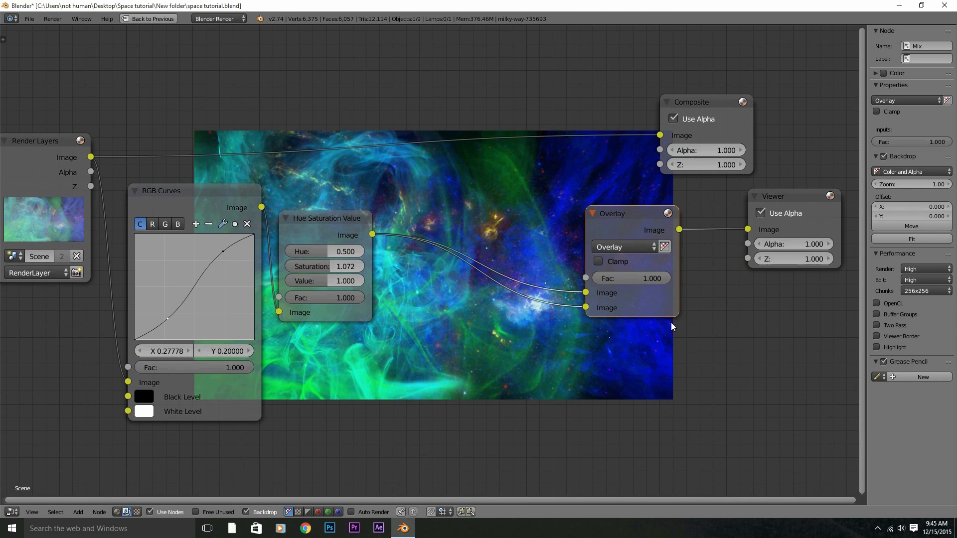
pyautogui.press('F12')
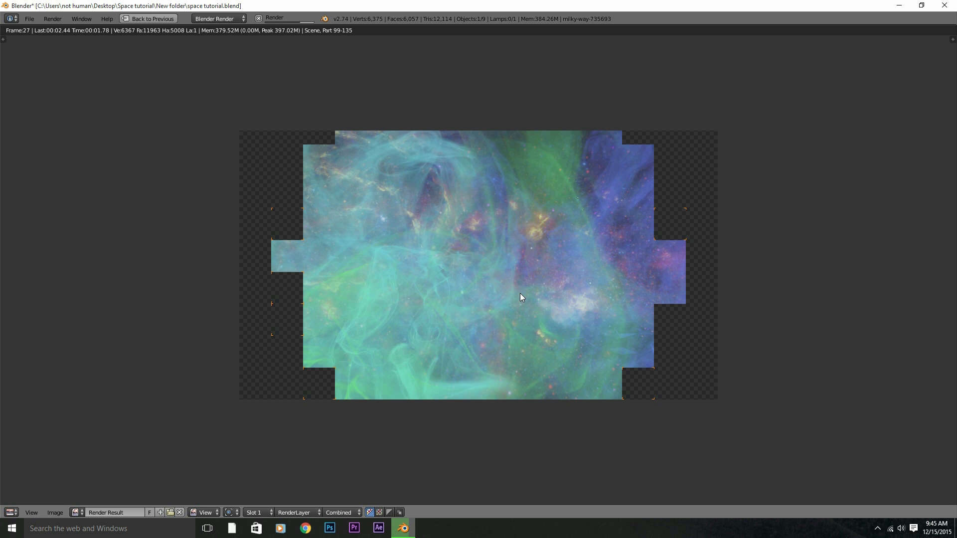
pyautogui.press('Escape')
# Move the Viewer and Overlay nodes farther from the Hue Saturation Value node to make room between them
pyautogui.moveTo(522, 294); pyautogui.dragTo(425, 281, button='middle')
pyautogui.moveTo(554, 157); pyautogui.dragTo(644, 158)
pyautogui.moveTo(430, 173); pyautogui.dragTo(481, 174)
# Adjust the lower point of the RGB Curves node to X 0.26111, Y 0.21250
pyautogui.moveTo(310, 251); pyautogui.dragTo(529, 242, button='middle')
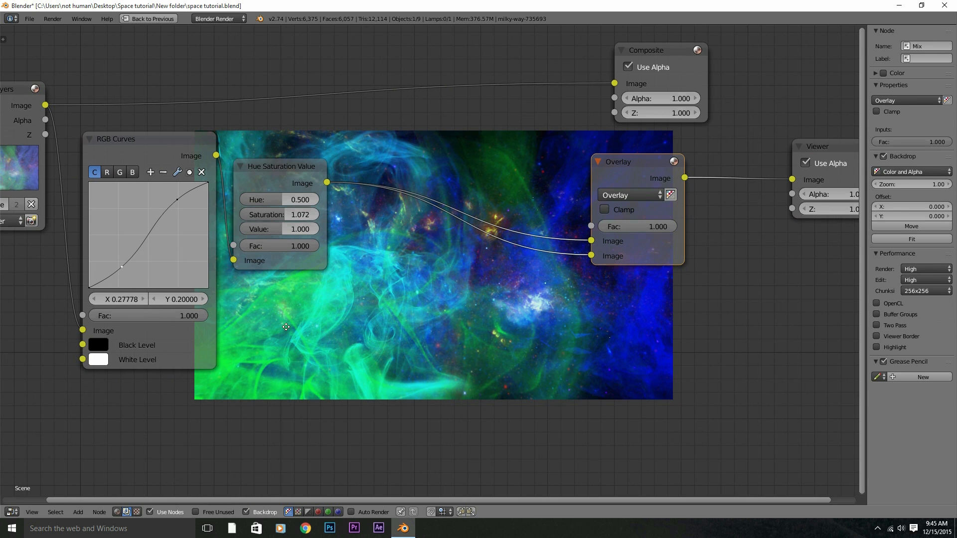
pyautogui.moveTo(121, 277); pyautogui.dragTo(189, 244, button='middle')
pyautogui.moveTo(185, 233); pyautogui.dragTo(183, 232)
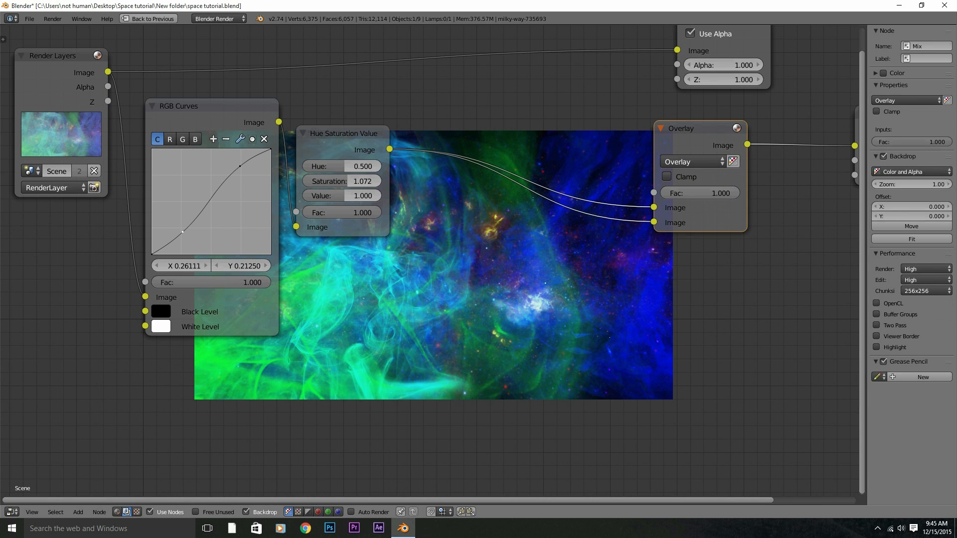
pyautogui.moveTo(413, 264); pyautogui.dragTo(375, 254, button='middle')
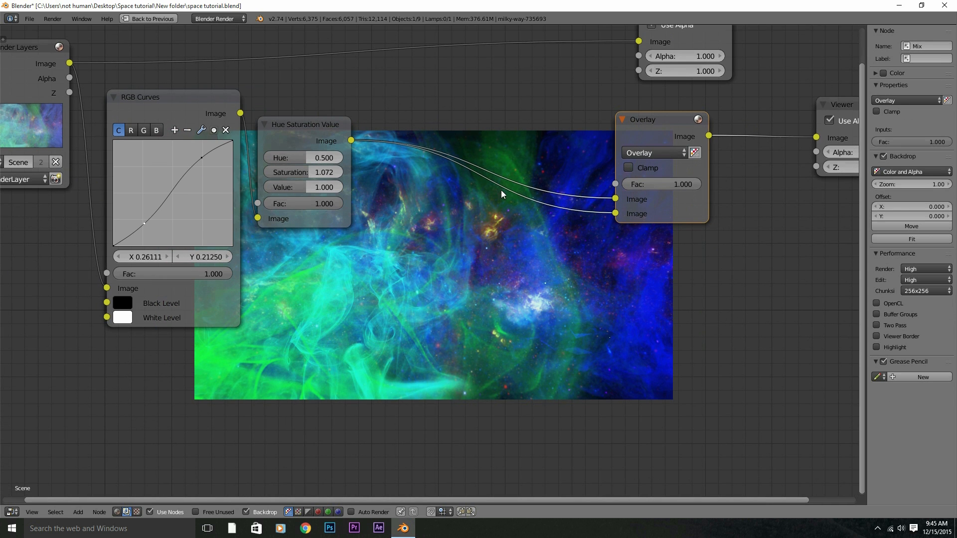
# Insert a Blur filter node on the link from Hue Saturation Value to the Overlay node's second image input
pyautogui.moveTo(667, 280); pyautogui.dragTo(602, 285, button='middle')
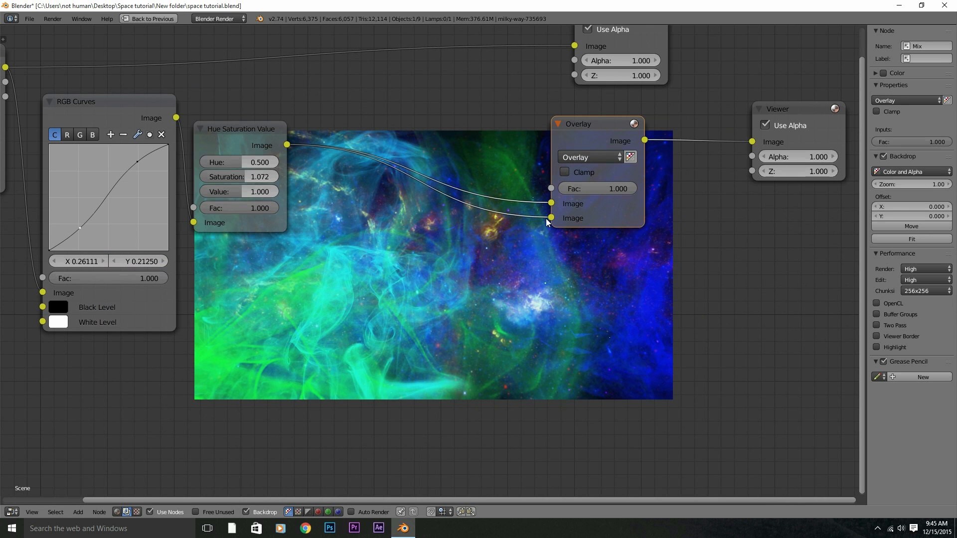
pyautogui.scroll(1, 424, 211)
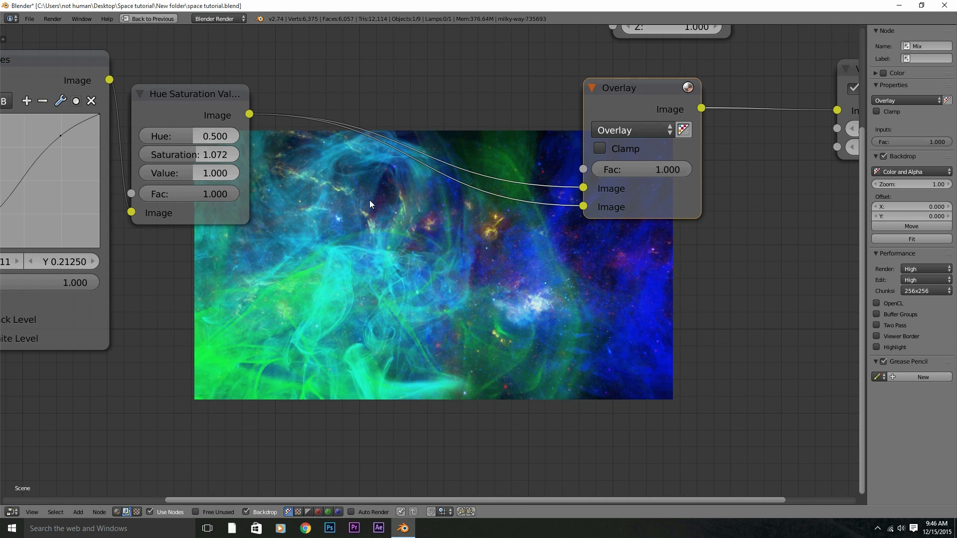
pyautogui.hotkey('shift', 'a')
pyautogui.moveTo(355, 199)
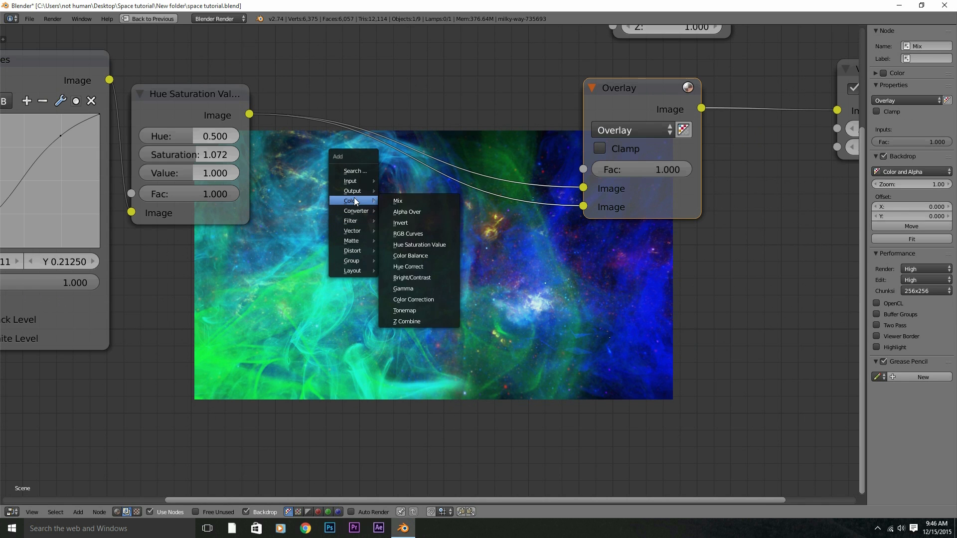
pyautogui.moveTo(354, 221)
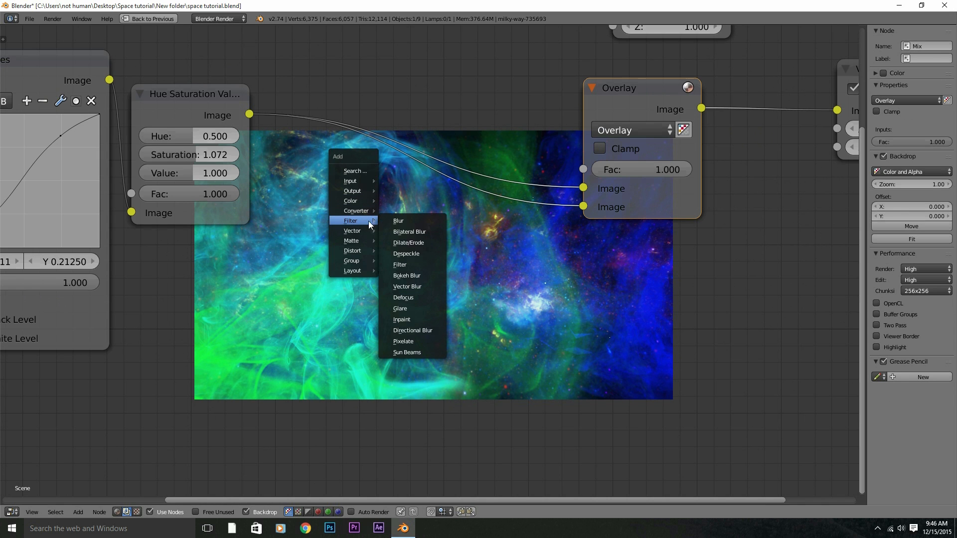
pyautogui.click(400, 221)
pyautogui.click(336, 169)
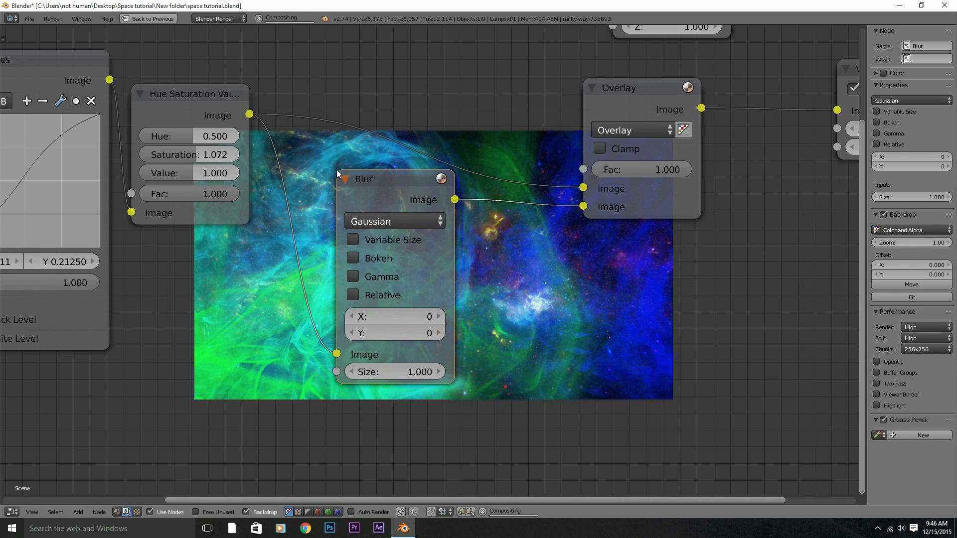
# Set the Blur node's filter type to Fast Gaussian with X and Y sizes of 50
pyautogui.click(380, 226)
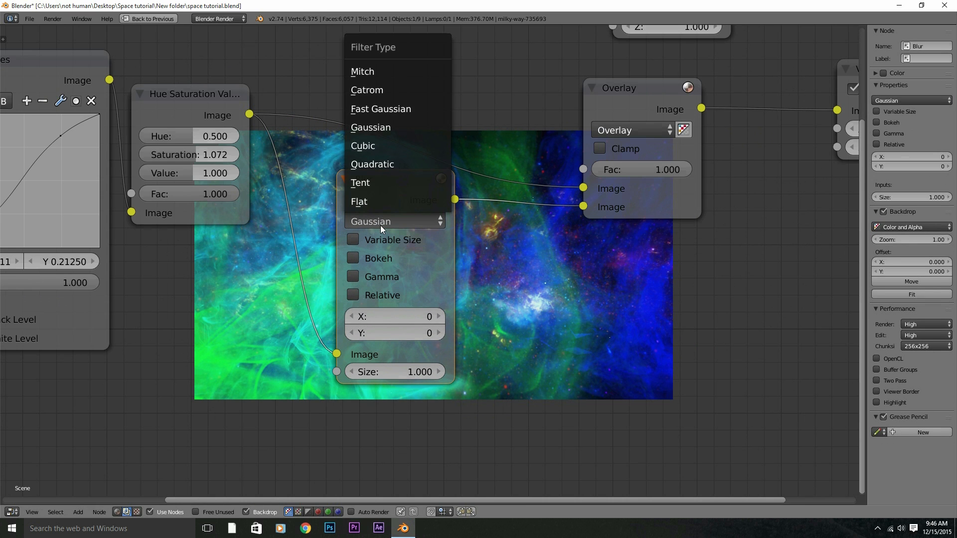
pyautogui.click(399, 109)
pyautogui.click(392, 261)
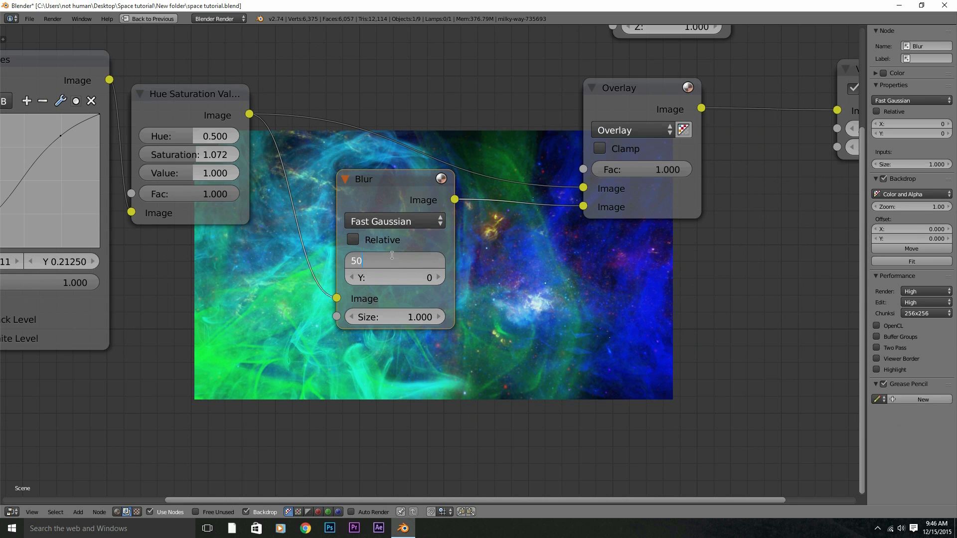
pyautogui.write('50')
pyautogui.press('Tab')
pyautogui.write('50')
pyautogui.press('Return')
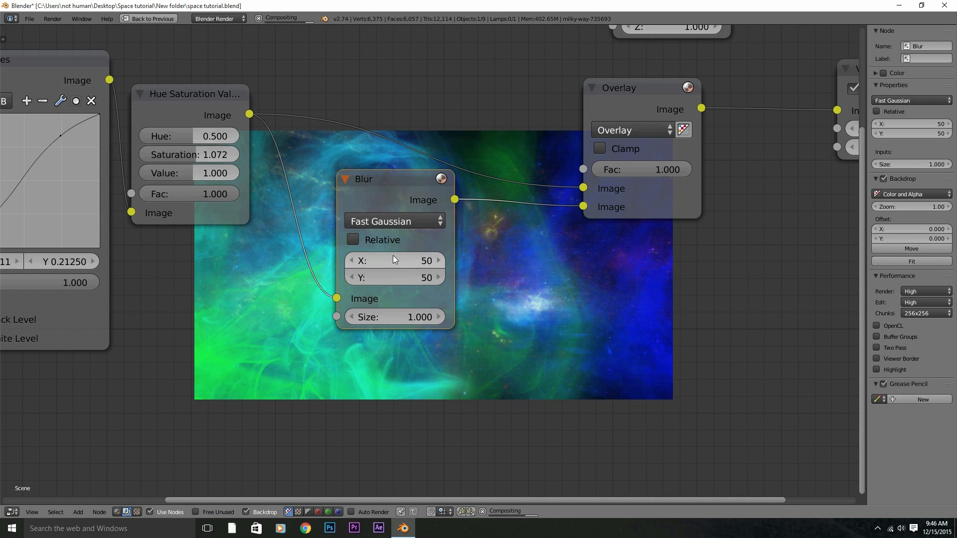
# Reroute the Blur output link from the Overlay node's second image input directly to the Viewer's image input
pyautogui.moveTo(574, 341); pyautogui.dragTo(301, 221, button='middle')
pyautogui.moveTo(289, 212)
pyautogui.mouseDown()
pyautogui.moveTo(262, 211)
pyautogui.moveTo(289, 212)
pyautogui.mouseUp()
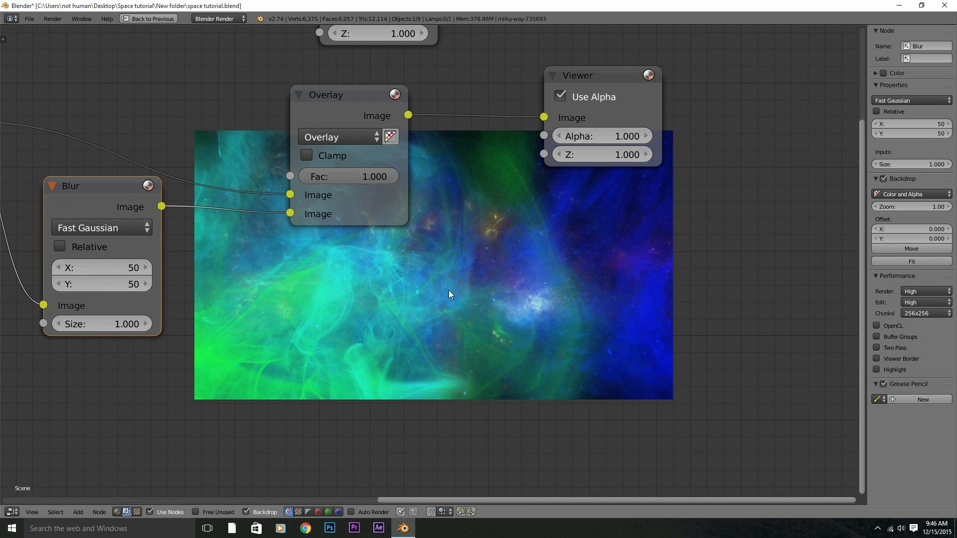
pyautogui.scroll(1, 449, 294)
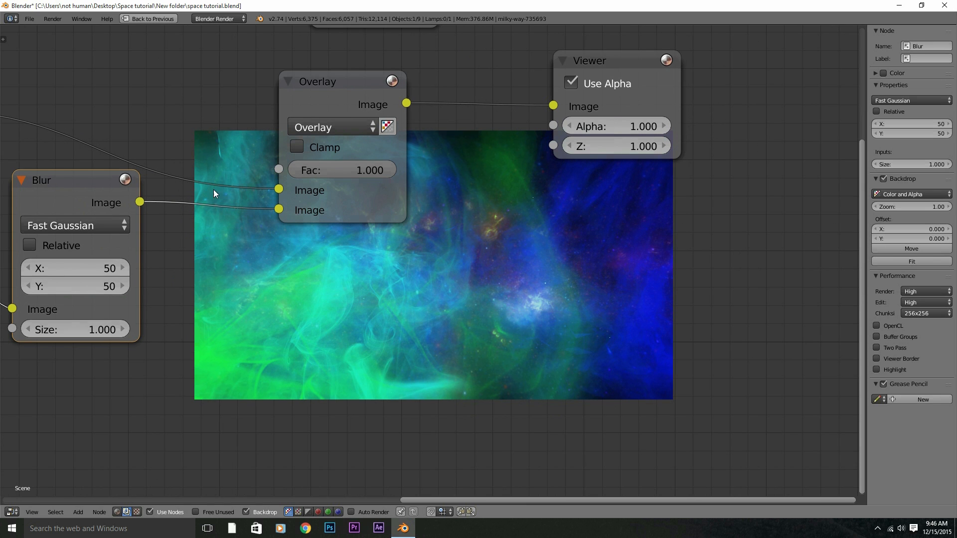
pyautogui.moveTo(278, 213); pyautogui.dragTo(554, 106)
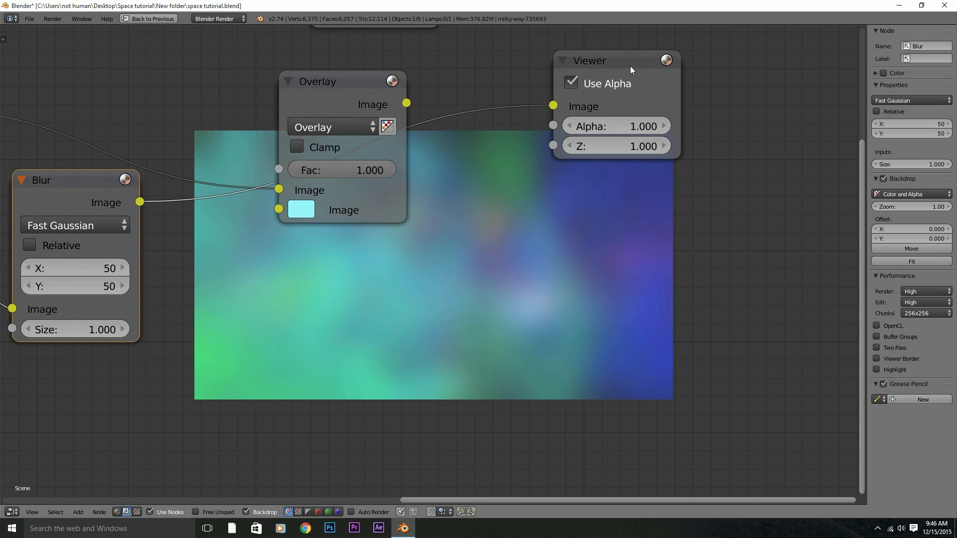
# Reconnect the Blur output to the Overlay node's second image input and the Overlay output to the Viewer's image input
pyautogui.moveTo(470, 201); pyautogui.dragTo(682, 201, button='middle')
pyautogui.moveTo(729, 83); pyautogui.dragTo(459, 189)
pyautogui.moveTo(587, 82); pyautogui.dragTo(734, 85)
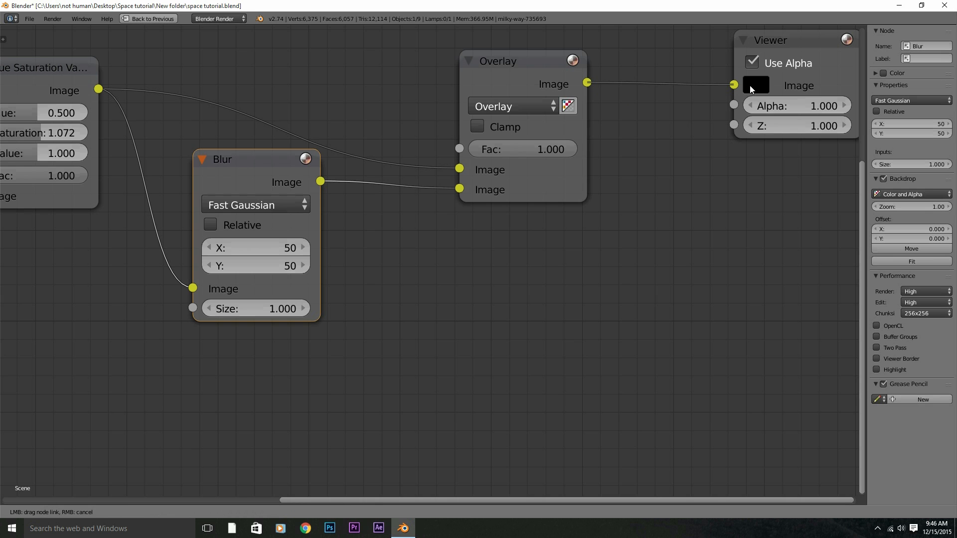
pyautogui.moveTo(526, 176); pyautogui.dragTo(431, 147, button='middle')
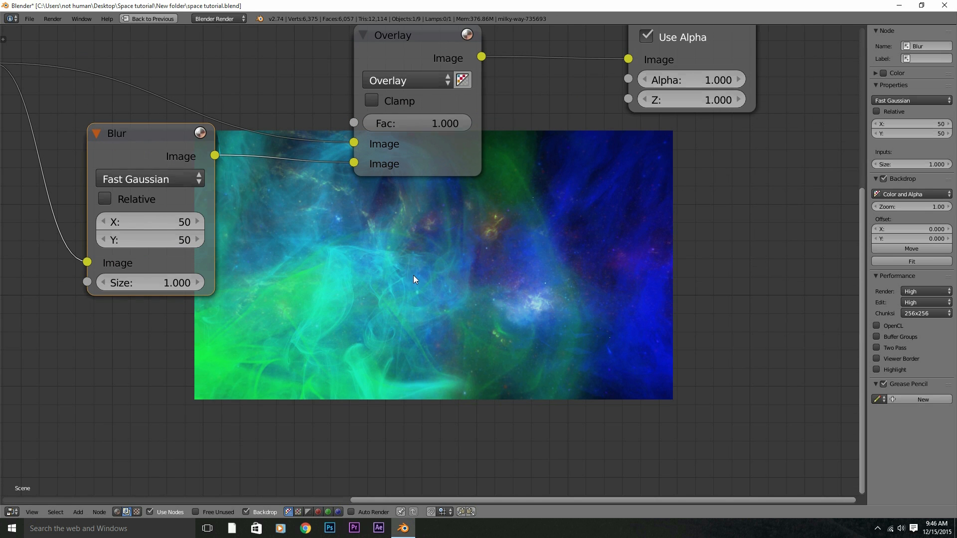
pyautogui.moveTo(438, 124); pyautogui.dragTo(478, 124)
# Reshape the RGB Curves into a softer S-curve, raising and relowering the lower point and placing the upper point at X 0.71111, Y 0.80625
pyautogui.moveTo(217, 246); pyautogui.dragTo(613, 274, button='middle')
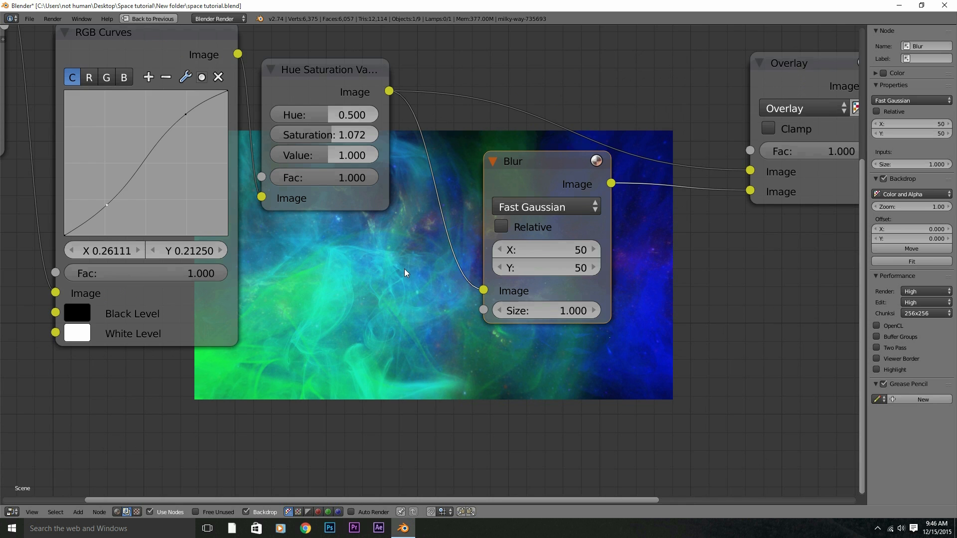
pyautogui.scroll(-4, 404, 270)
pyautogui.moveTo(412, 259); pyautogui.dragTo(565, 241, button='middle')
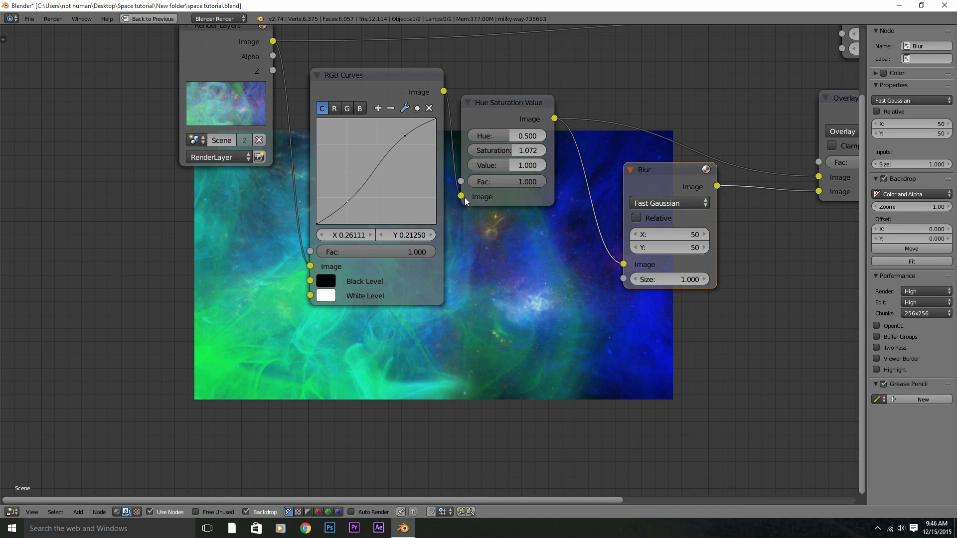
pyautogui.moveTo(472, 220); pyautogui.dragTo(309, 151, button='middle')
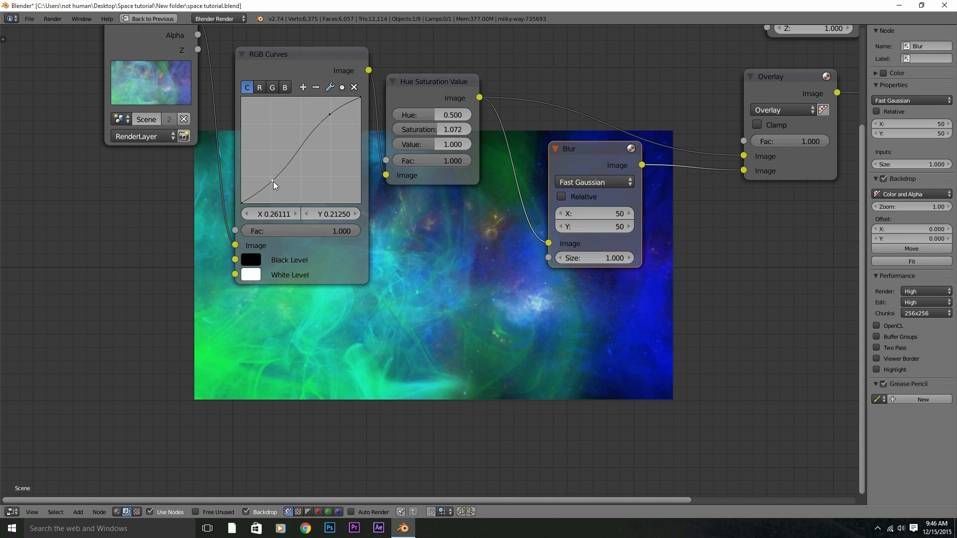
pyautogui.moveTo(333, 115)
pyautogui.mouseDown()
pyautogui.moveTo(312, 117)
pyautogui.moveTo(329, 117)
pyautogui.mouseUp()
pyautogui.moveTo(273, 181); pyautogui.dragTo(300, 152)
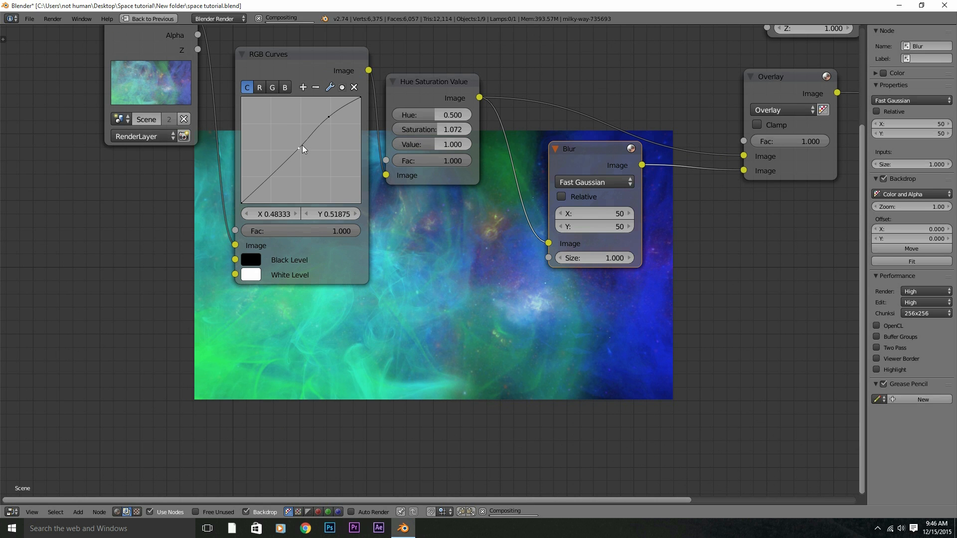
pyautogui.moveTo(329, 117); pyautogui.dragTo(321, 118)
pyautogui.moveTo(299, 149); pyautogui.dragTo(273, 178)
pyautogui.click(320, 118)
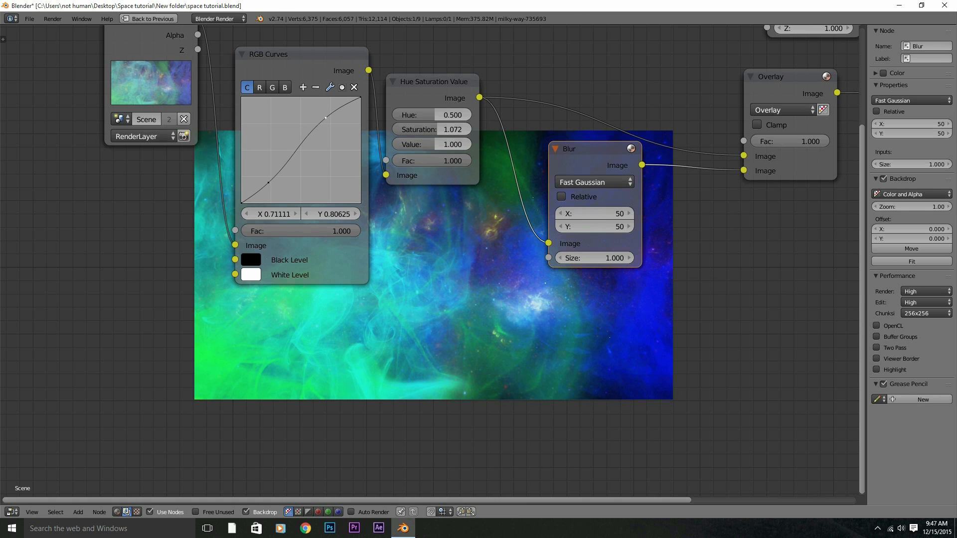
# Raise the milky-way texture's brightness to 1.100 and render the frame again
pyautogui.moveTo(491, 272); pyautogui.dragTo(399, 218, button='middle')
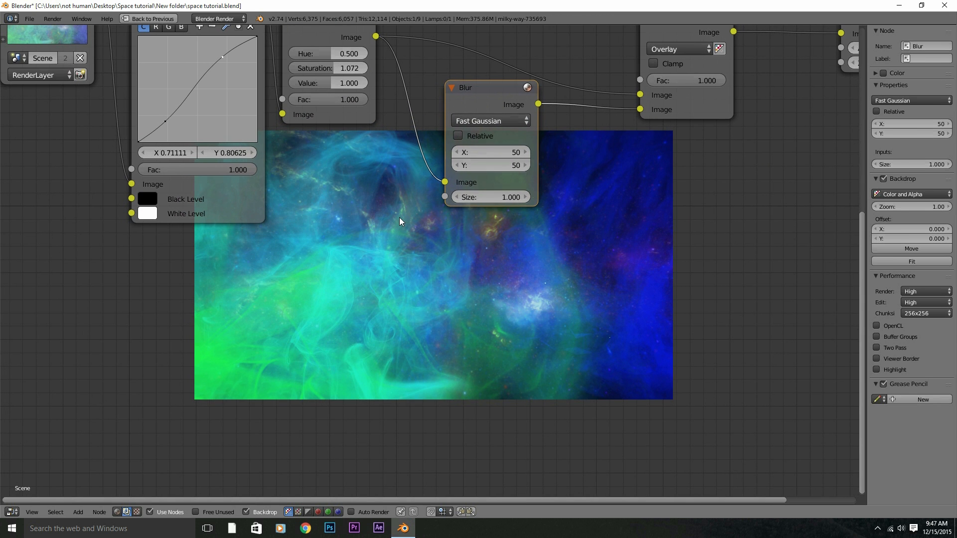
pyautogui.hotkey('ctrl', 'Up')
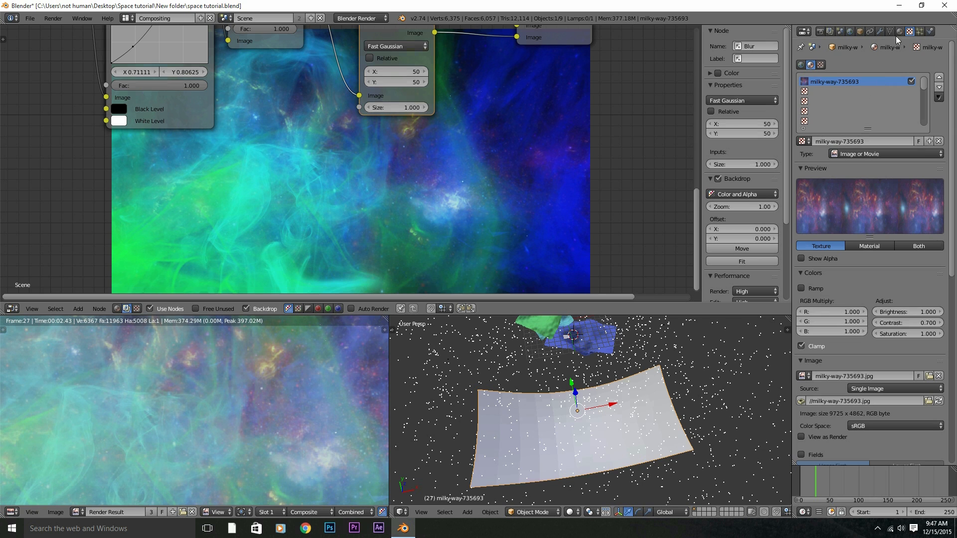
pyautogui.click(938, 312)
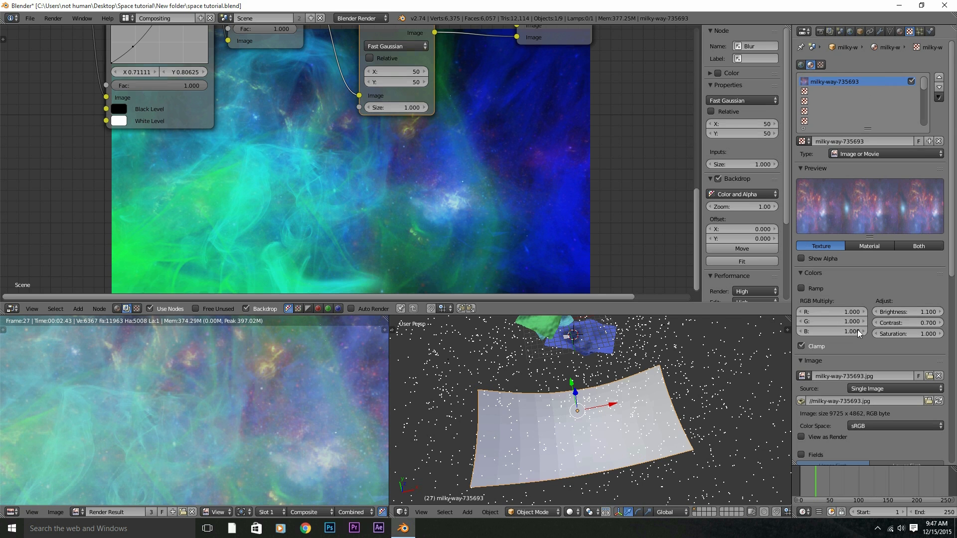
pyautogui.press('F12')
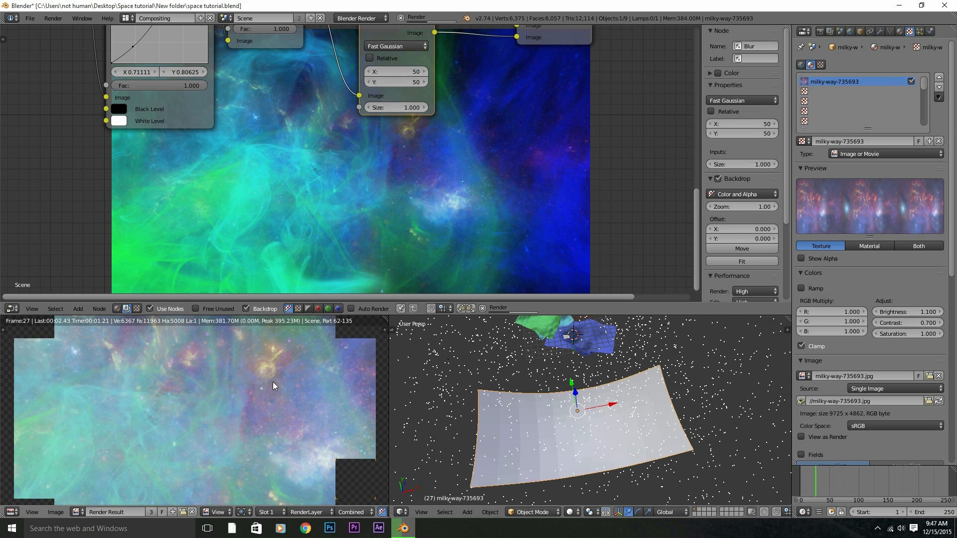
# Maximize the node editor and move the Composite and Viewer nodes farther right to space out the output end of the node tree
pyautogui.moveTo(465, 126); pyautogui.dragTo(414, 163, button='middle')
pyautogui.hotkey('ctrl', 'space')
pyautogui.keyDown('ctrl'); pyautogui.moveTo(507, 357); pyautogui.dragTo(358, 298, button='middle'); pyautogui.keyUp('ctrl')
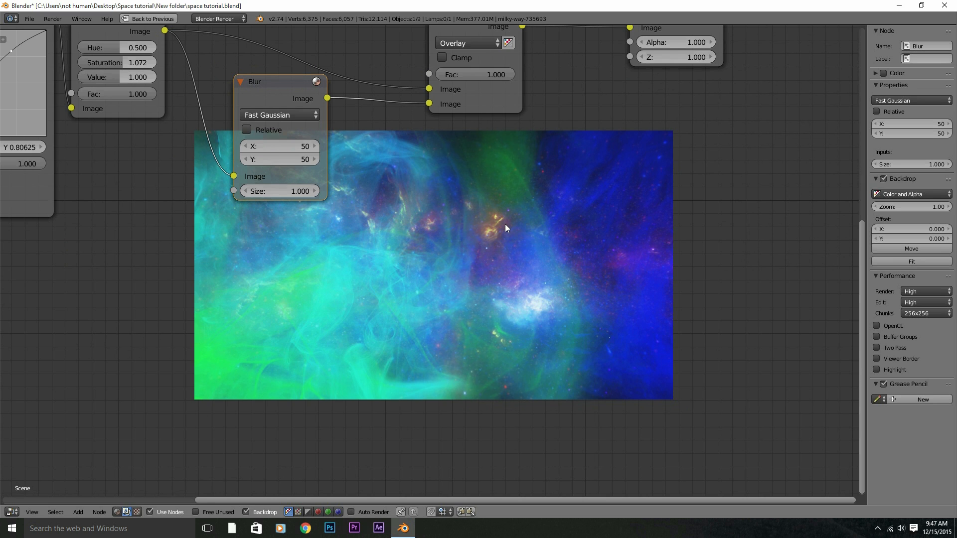
pyautogui.moveTo(478, 229); pyautogui.dragTo(445, 309, button='middle')
pyautogui.moveTo(507, 67); pyautogui.dragTo(760, 55)
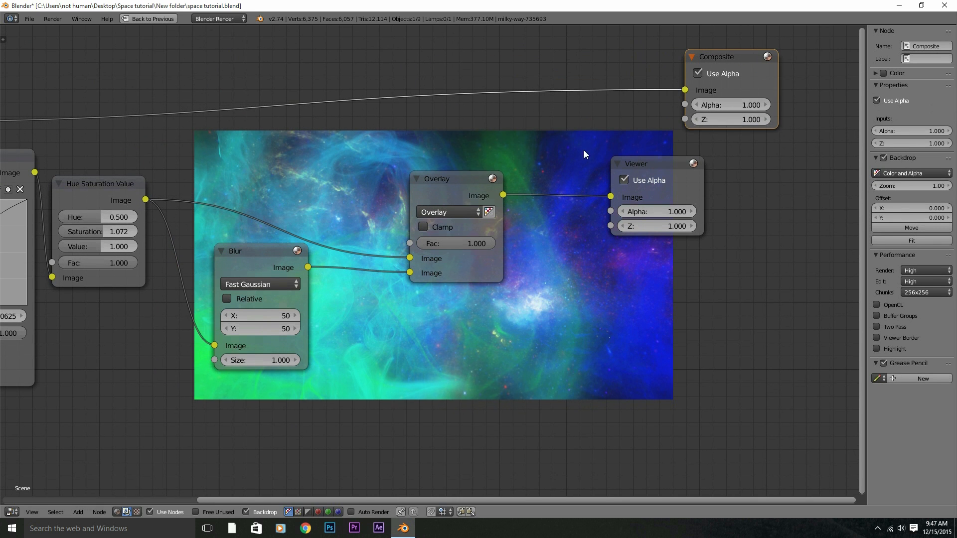
pyautogui.moveTo(508, 301); pyautogui.dragTo(484, 238, button='middle')
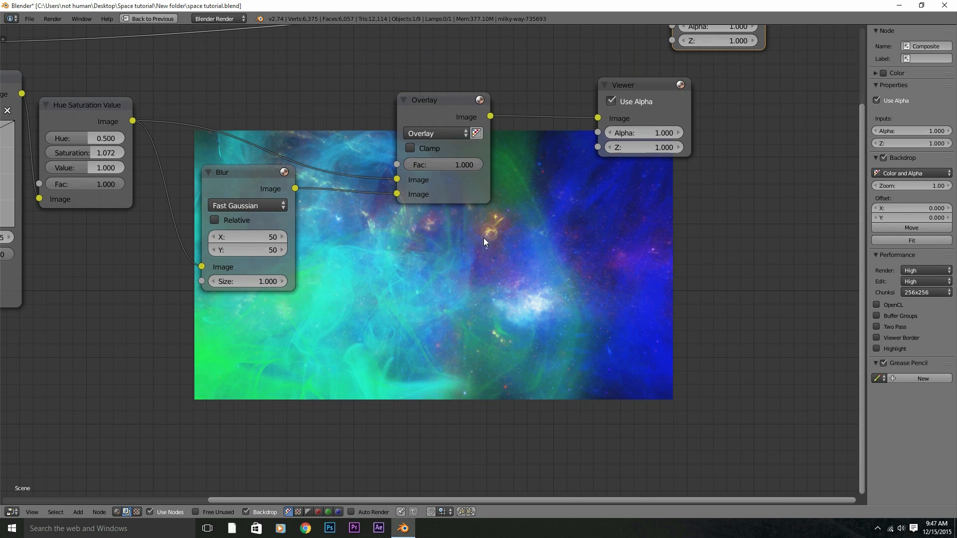
pyautogui.hotkey('shift', 'space')
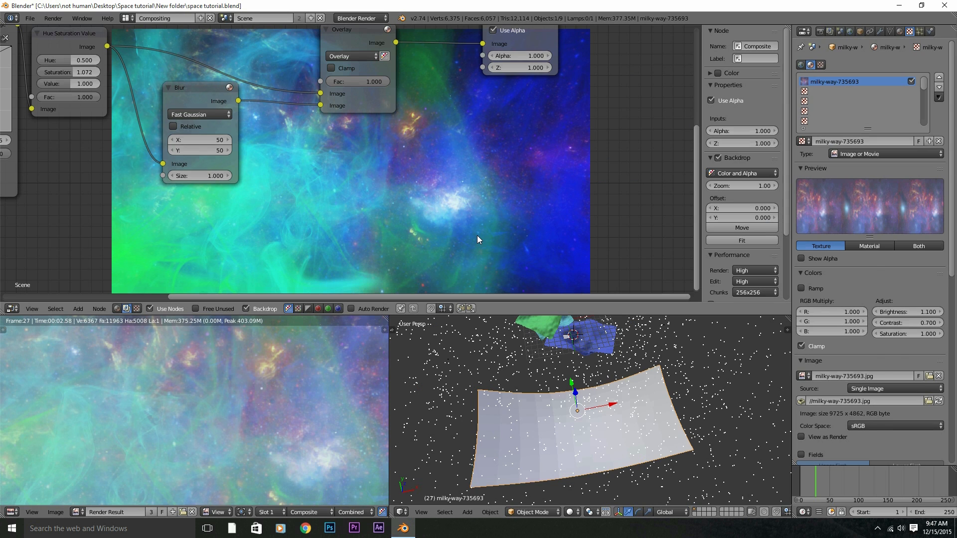
pyautogui.hotkey('shift', 'space')
pyautogui.moveTo(468, 237); pyautogui.dragTo(421, 291, button='middle')
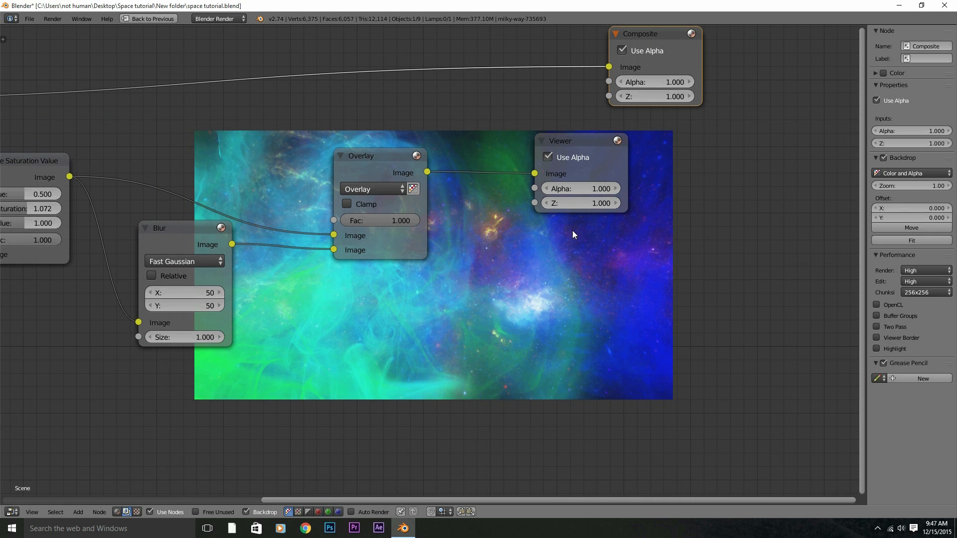
pyautogui.moveTo(578, 146); pyautogui.dragTo(686, 149)
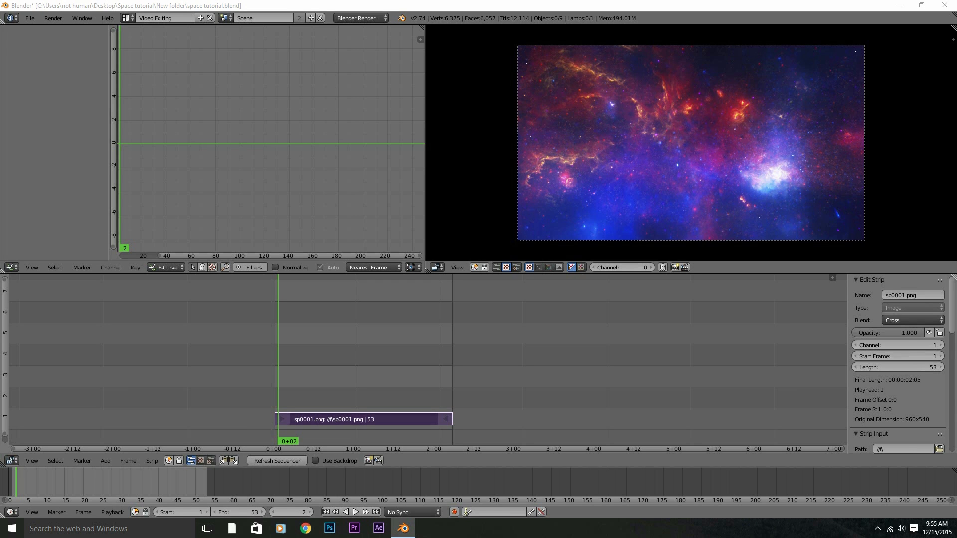
# Scrub the rendered image strip to frame 24 and switch to the Default screen layout
pyautogui.moveTo(283, 372); pyautogui.dragTo(340, 358)
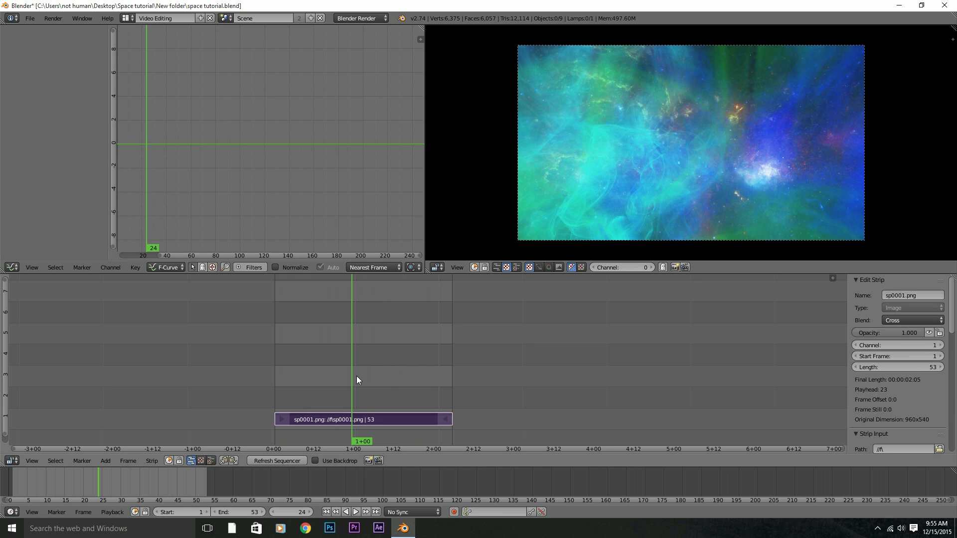
pyautogui.click(131, 21)
pyautogui.click(144, 63)
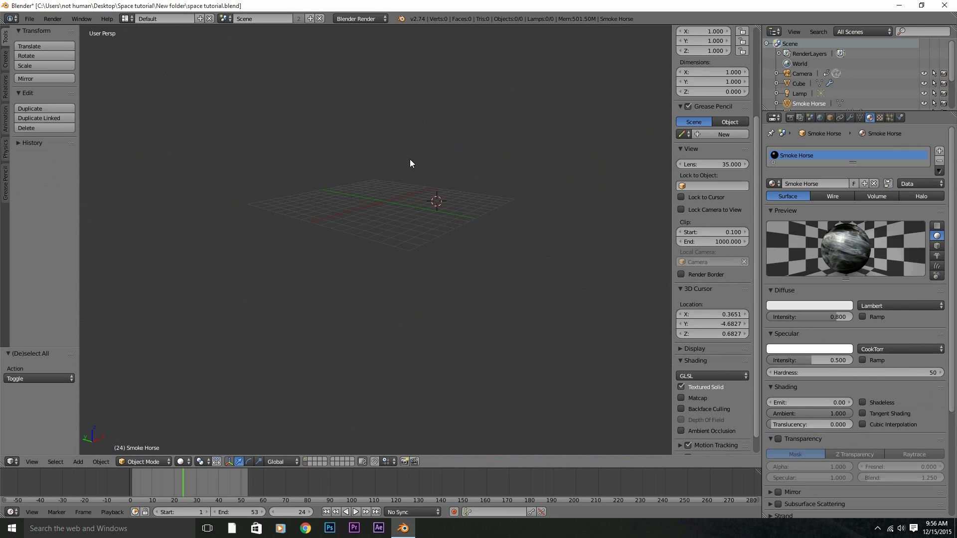
# Reset the 3D cursor to the scene origin and tilt the view to look down on the grid
pyautogui.scroll(3, 409, 158)
pyautogui.hotkey('shift', 'c')
pyautogui.moveTo(409, 157); pyautogui.dragTo(399, 324, button='middle')
# Open the Images as Planes import and show the image files as thumbnails
pyautogui.hotkey('shift', 'a')
pyautogui.press('Escape')
pyautogui.hotkey('shift', 'a')
pyautogui.moveTo(269, 180)
pyautogui.click(313, 285)
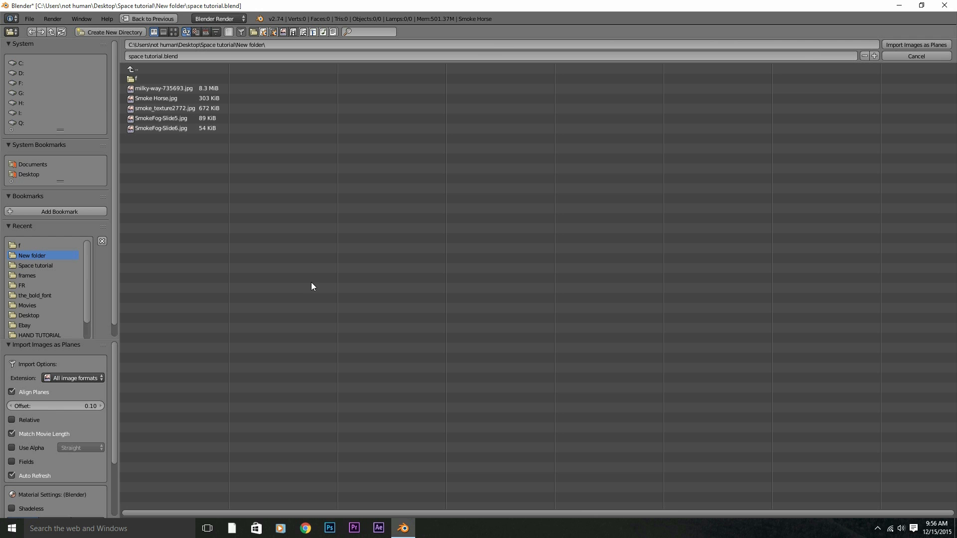
pyautogui.click(154, 88)
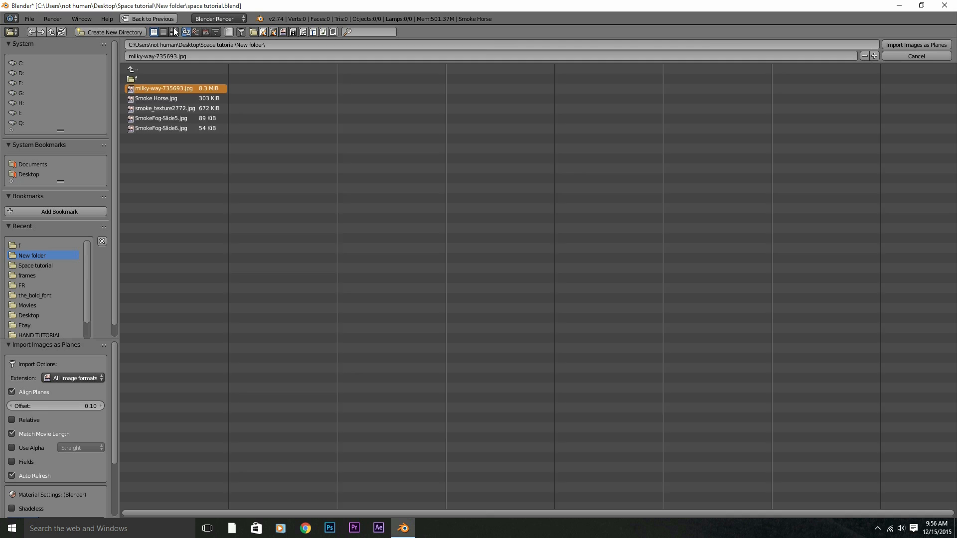
pyautogui.click(173, 31)
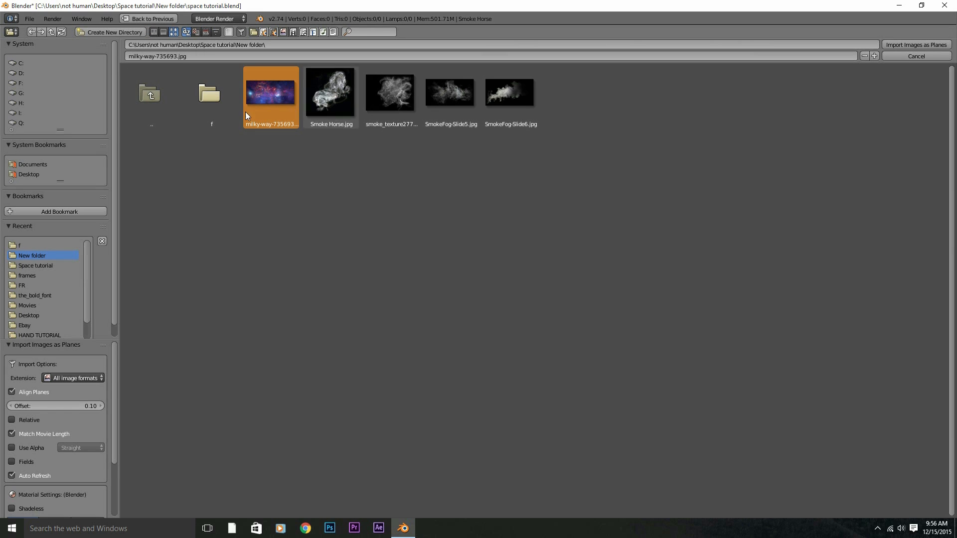
# Import whirlpool-galaxy-881185.jpg from the Space tutorial folder as a plane
pyautogui.click(150, 95)
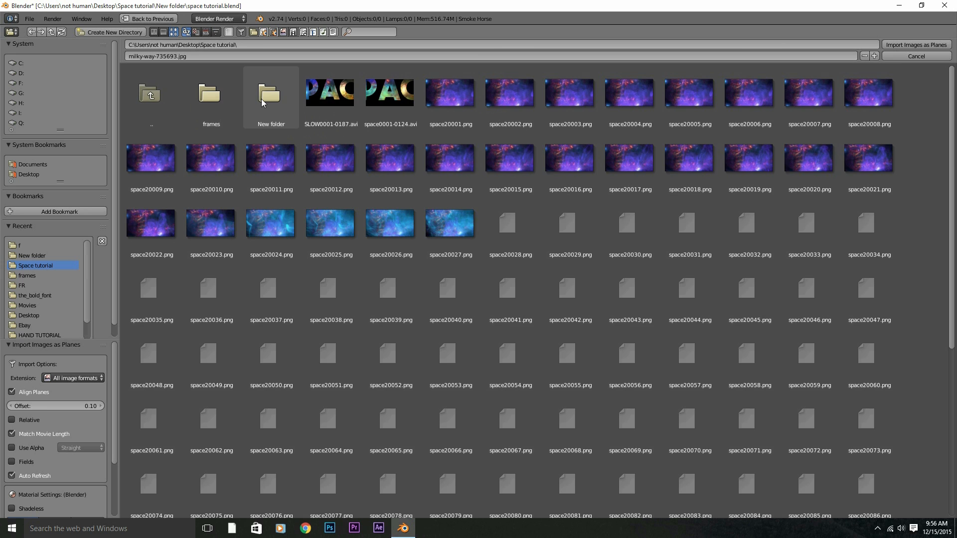
pyautogui.click(269, 98)
pyautogui.click(149, 94)
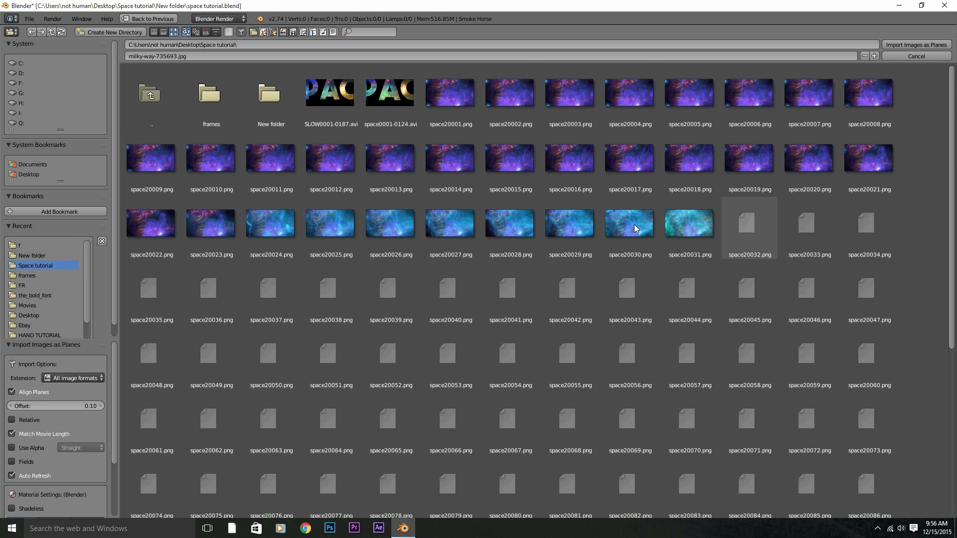
pyautogui.scroll(-5, 613, 225)
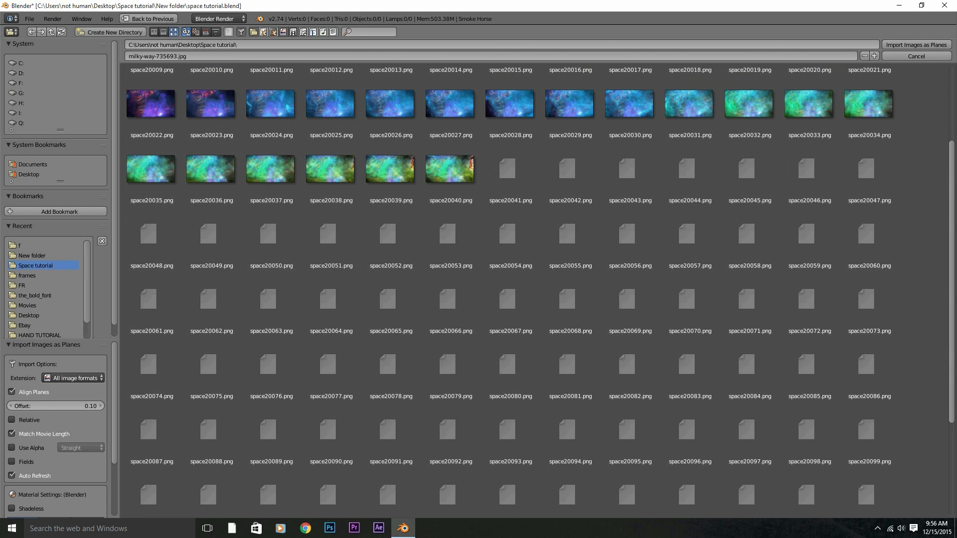
pyautogui.scroll(-5, 947, 183)
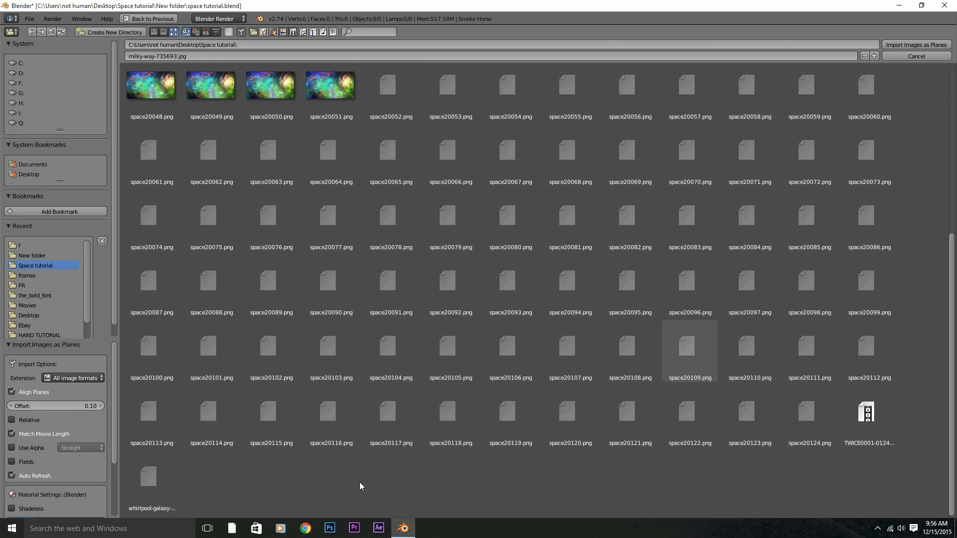
pyautogui.click(142, 483)
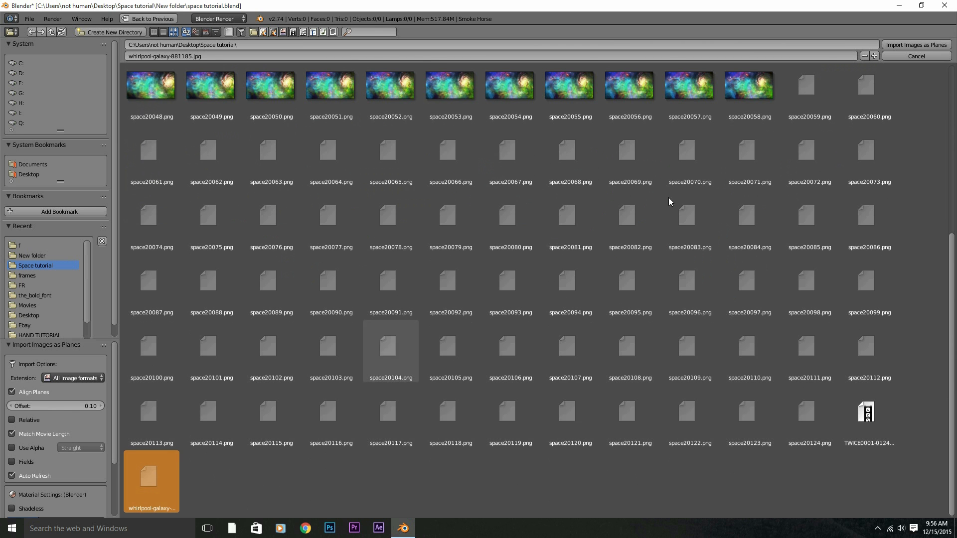
pyautogui.click(912, 45)
# Examine the whirlpool galaxy plane up close from the top orthographic view, keeping it selected
pyautogui.scroll(6, 363, 318)
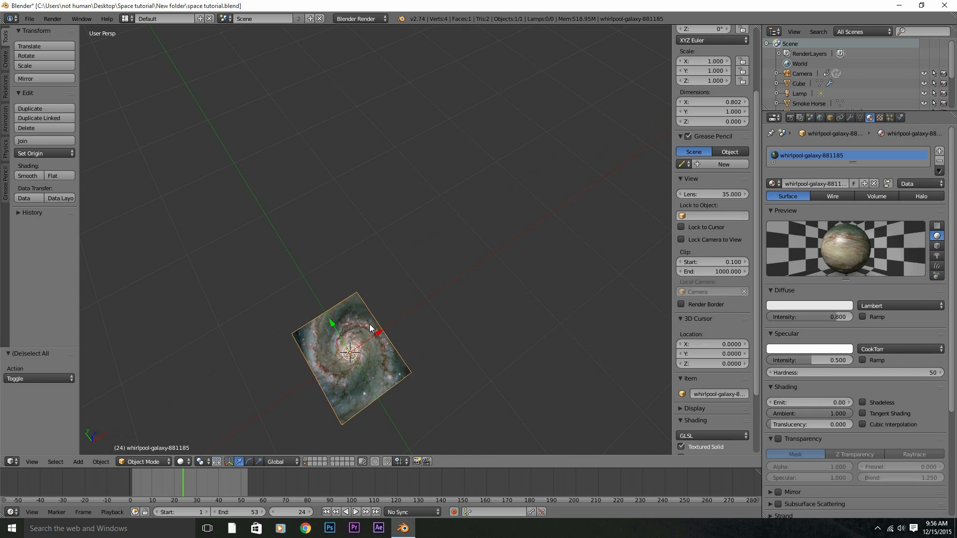
pyautogui.keyDown('shift'); pyautogui.moveTo(367, 325); pyautogui.dragTo(435, 273, button='middle'); pyautogui.keyUp('shift')
pyautogui.press('KP_7')
pyautogui.scroll(4, 382, 285)
pyautogui.keyDown('shift'); pyautogui.moveTo(374, 285); pyautogui.dragTo(388, 146, button='middle'); pyautogui.keyUp('shift')
pyautogui.scroll(3, 384, 252)
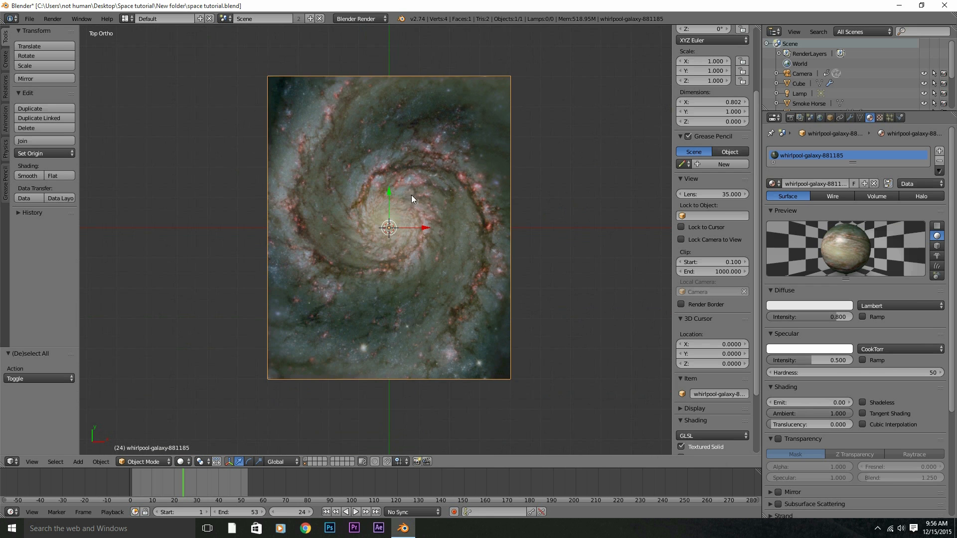
pyautogui.keyDown('shift'); pyautogui.moveTo(412, 196); pyautogui.dragTo(421, 235, button='middle'); pyautogui.keyUp('shift')
pyautogui.scroll(2, 424, 232)
pyautogui.scroll(3, 429, 230)
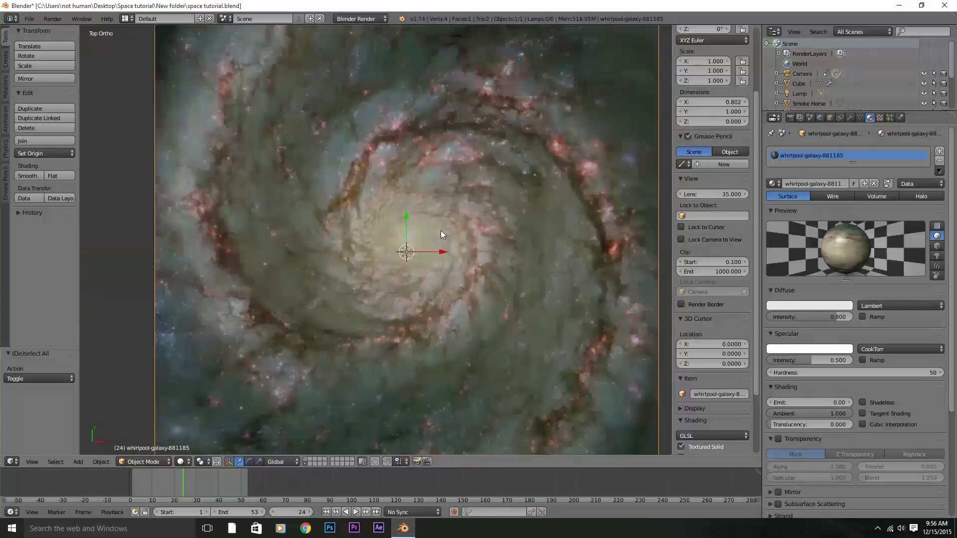
pyautogui.scroll(-5, 438, 231)
pyautogui.press('a')
pyautogui.scroll(3, 455, 219)
pyautogui.press('a')
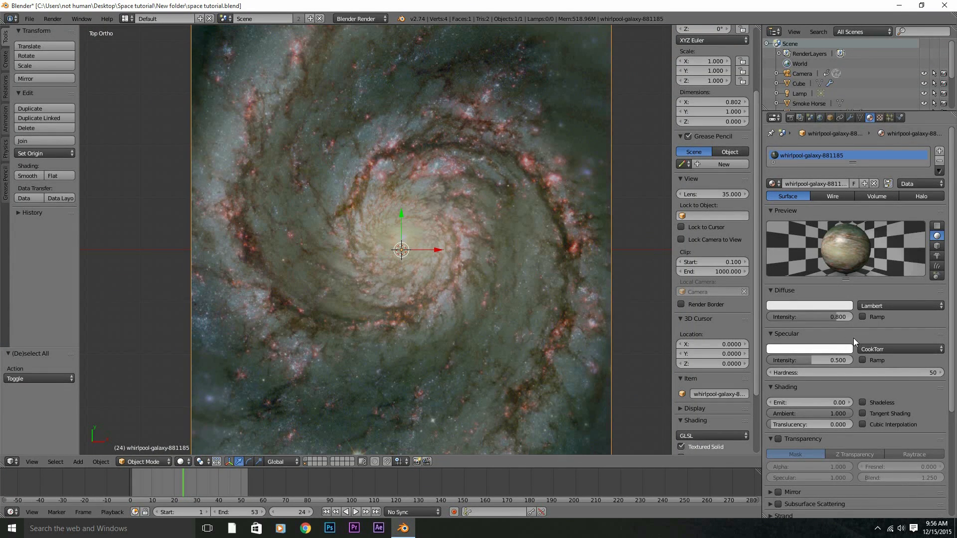
# Make the whirlpool galaxy material shadeless and enable its transparency with the Z Transparency method
pyautogui.click(863, 402)
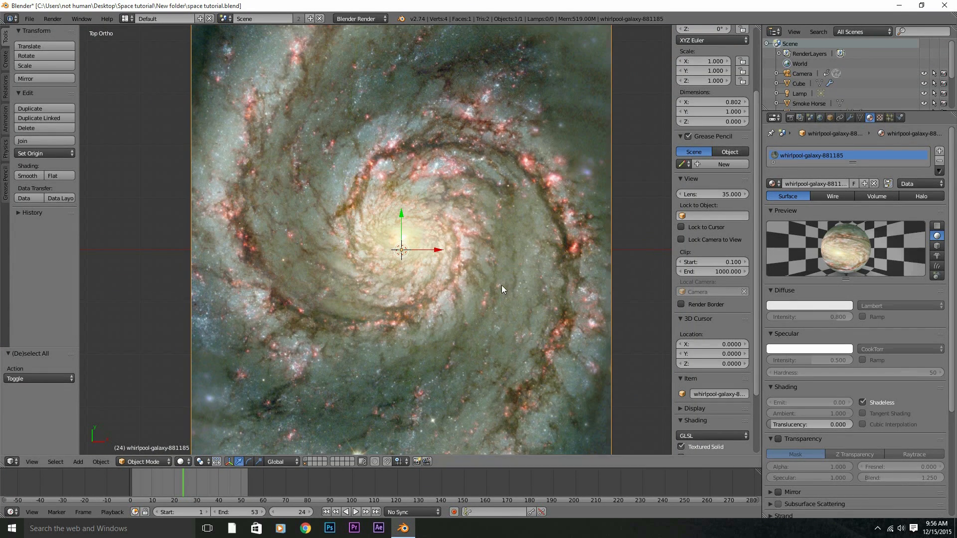
pyautogui.scroll(-3, 502, 285)
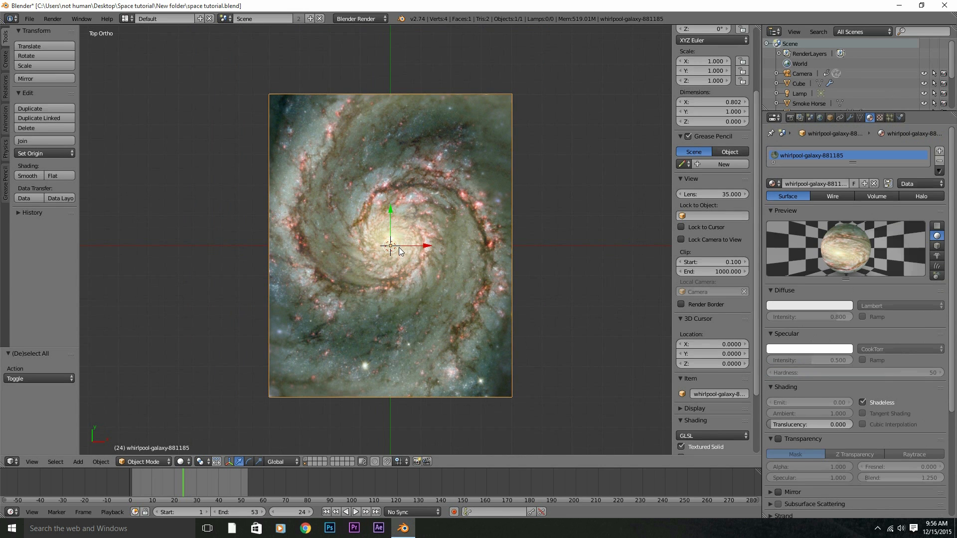
pyautogui.scroll(2, 477, 279)
pyautogui.scroll(-1, 492, 282)
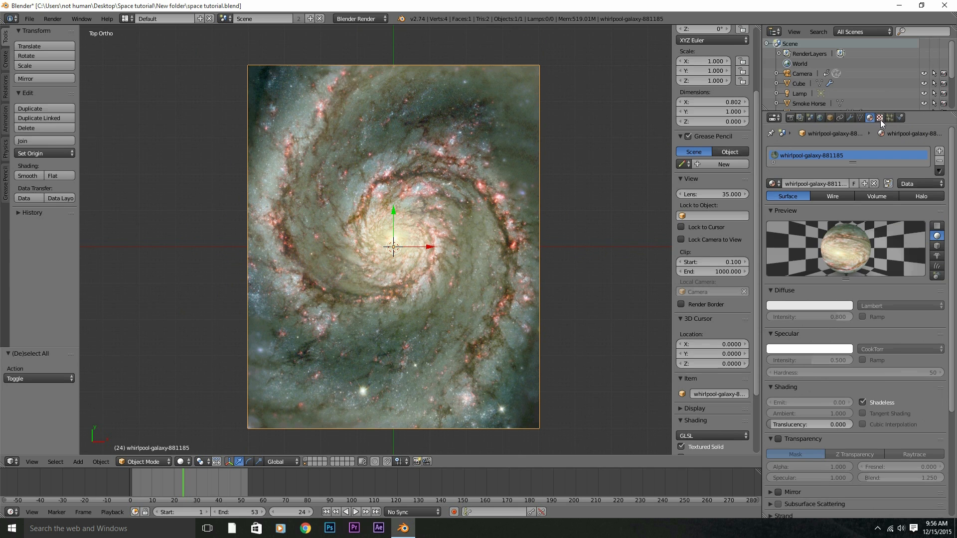
pyautogui.click(778, 438)
pyautogui.click(849, 454)
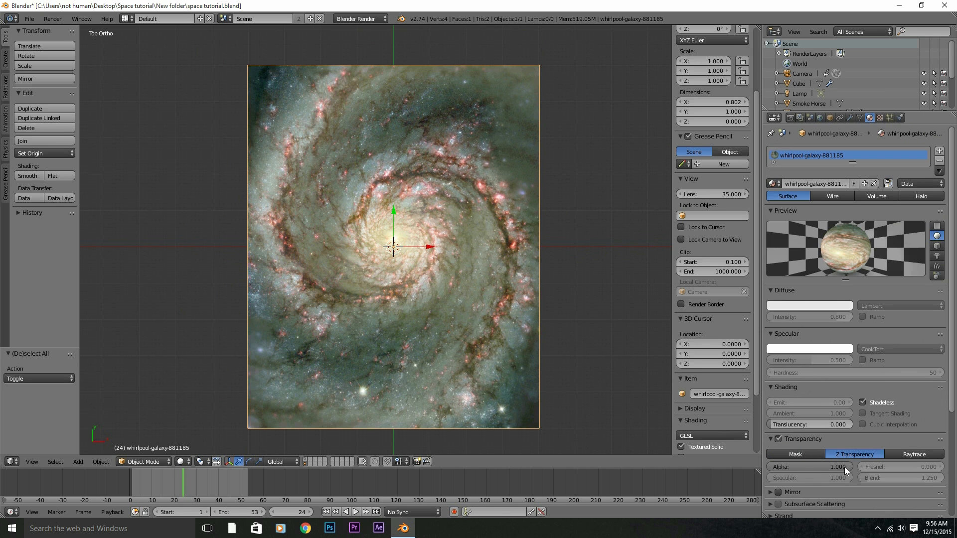
# Set the galaxy material's alpha to 0 and add a Blend texture in its second texture slot
pyautogui.moveTo(842, 468); pyautogui.dragTo(770, 468)
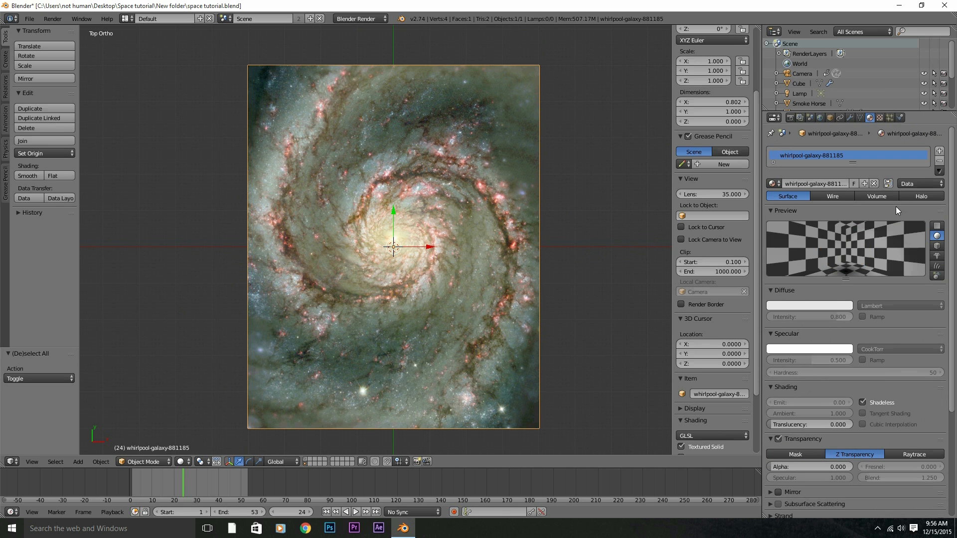
pyautogui.click(879, 118)
pyautogui.scroll(8, 818, 239)
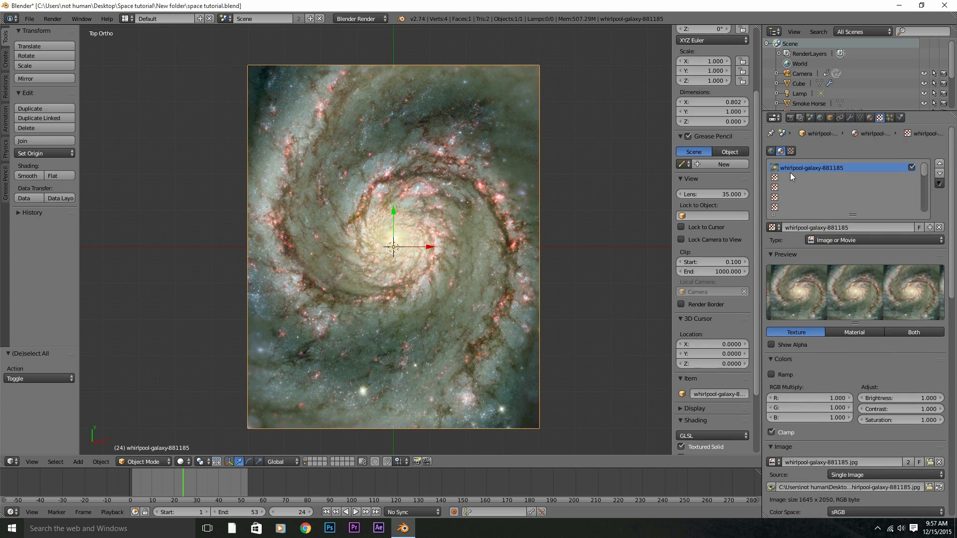
pyautogui.click(792, 177)
pyautogui.click(810, 224)
pyautogui.click(840, 241)
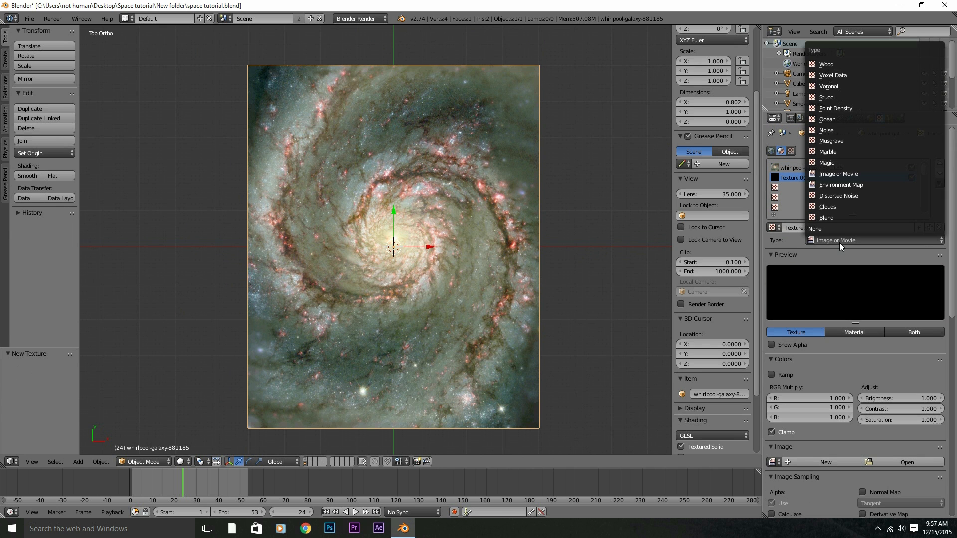
pyautogui.click(842, 216)
pyautogui.scroll(-1, 834, 346)
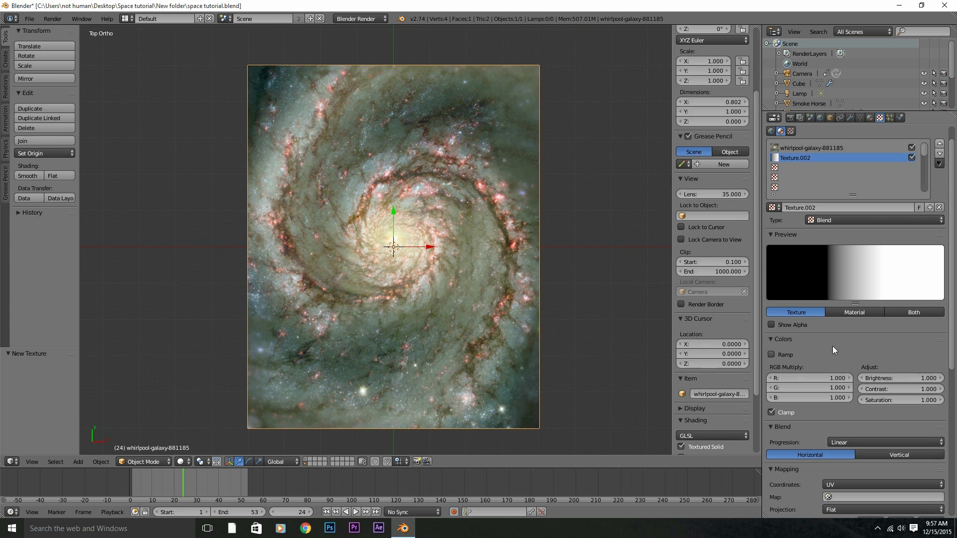
# Show alpha in the blend texture's preview and set the material preview to a flat plane
pyautogui.click(771, 325)
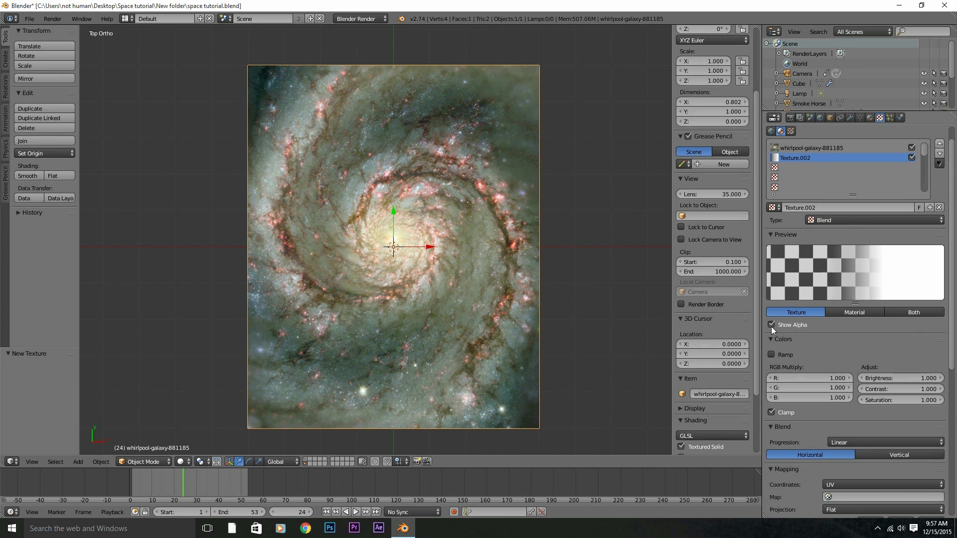
pyautogui.click(854, 312)
pyautogui.scroll(-12, 822, 414)
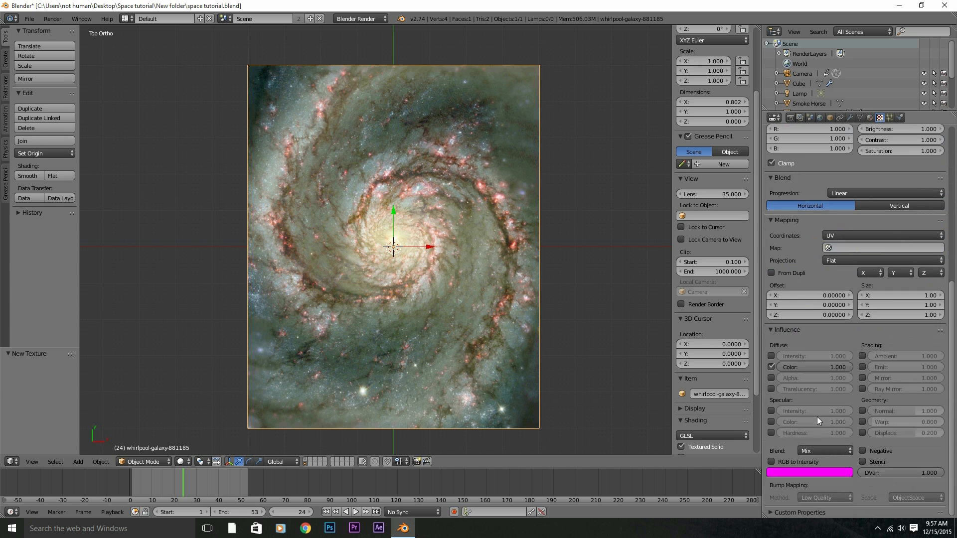
pyautogui.scroll(8, 785, 374)
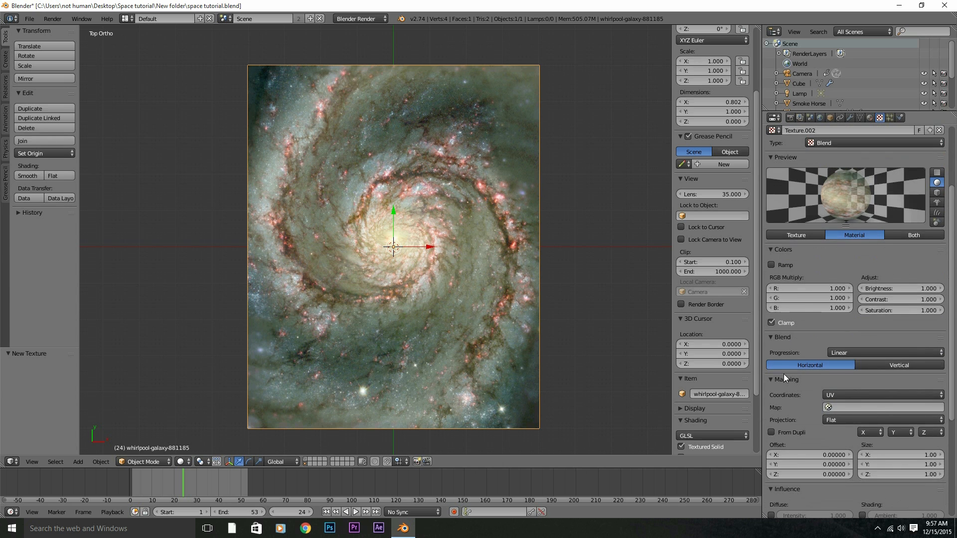
pyautogui.click(938, 193)
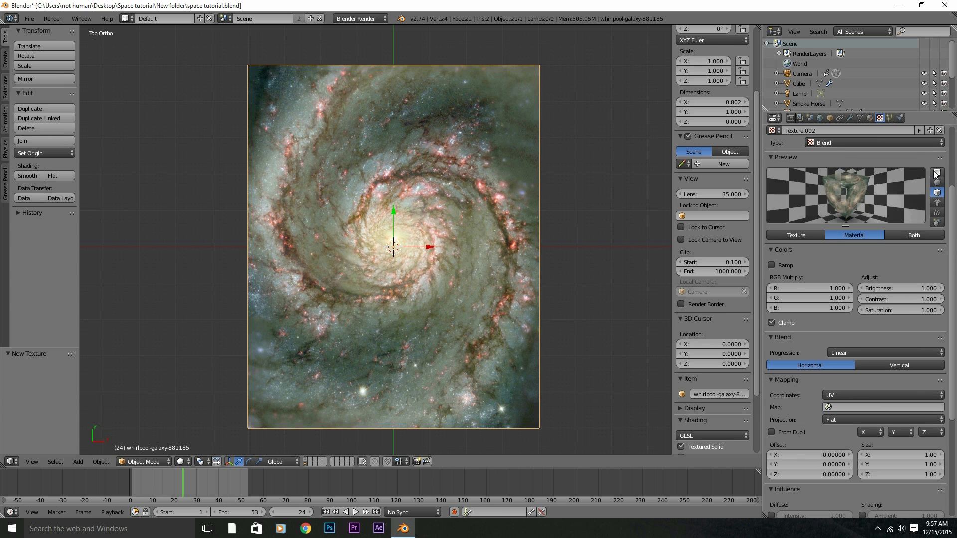
pyautogui.click(937, 173)
pyautogui.click(798, 233)
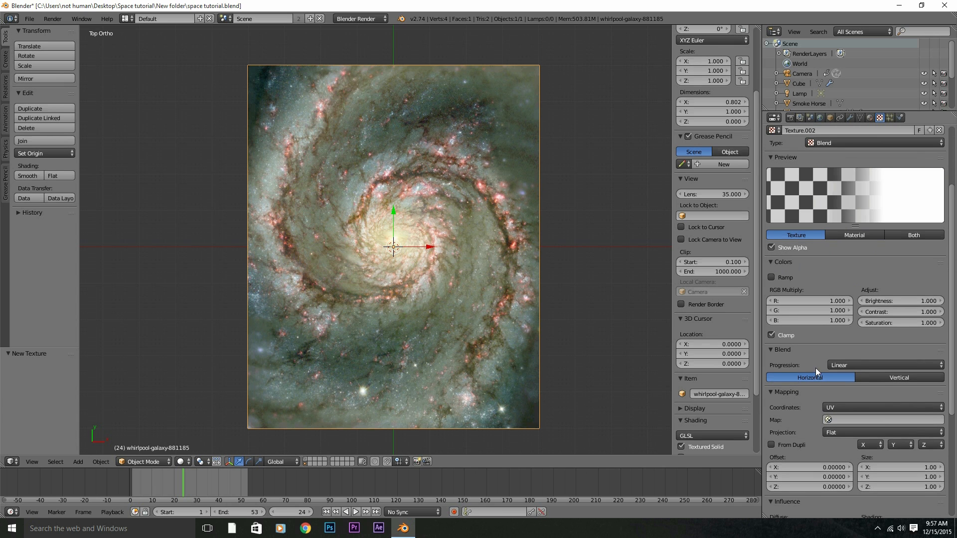
# Set the blend texture's progression to Spherical and preview it on the material
pyautogui.click(873, 365)
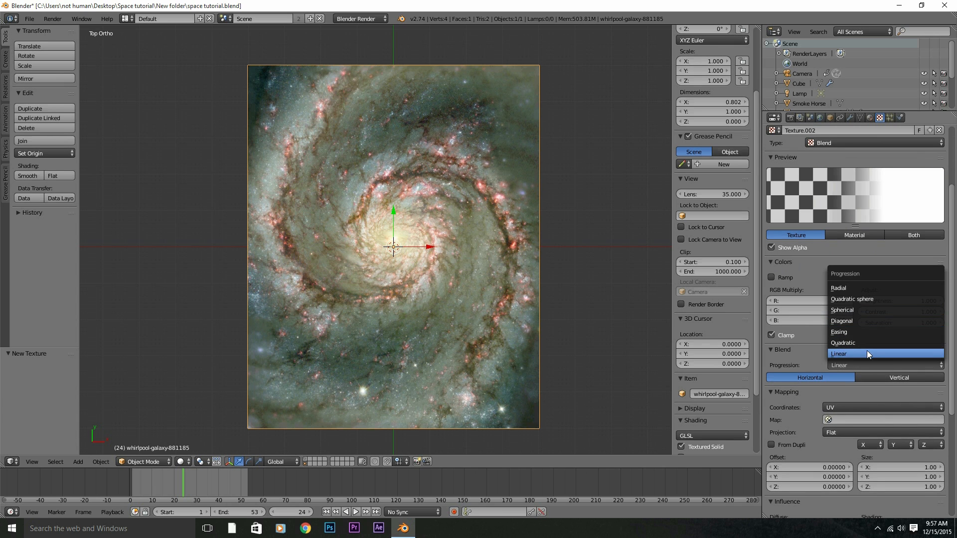
pyautogui.click(866, 310)
pyautogui.click(854, 235)
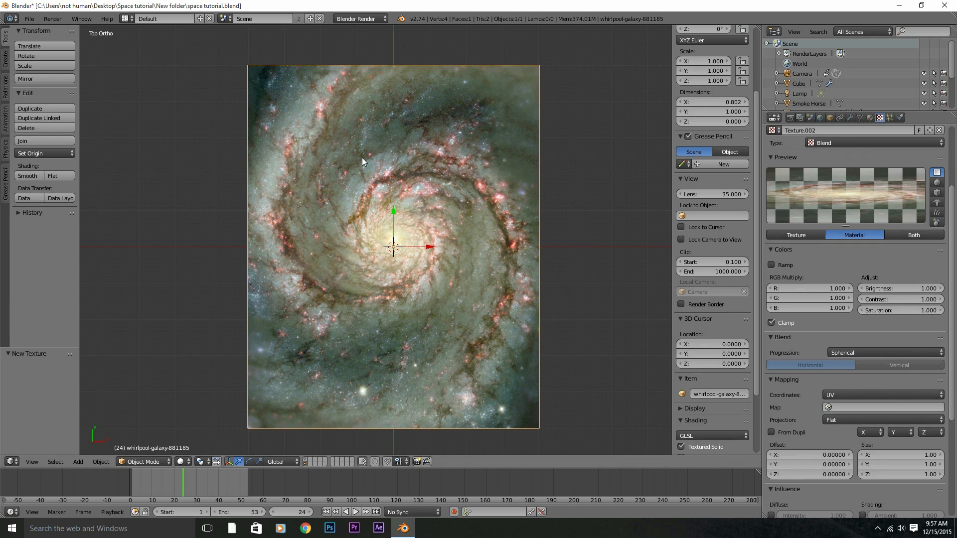
# Check the galaxy plane in wireframe and textured solid display, ending in the top orthographic view
pyautogui.scroll(2, 400, 256)
pyautogui.scroll(-4, 712, 414)
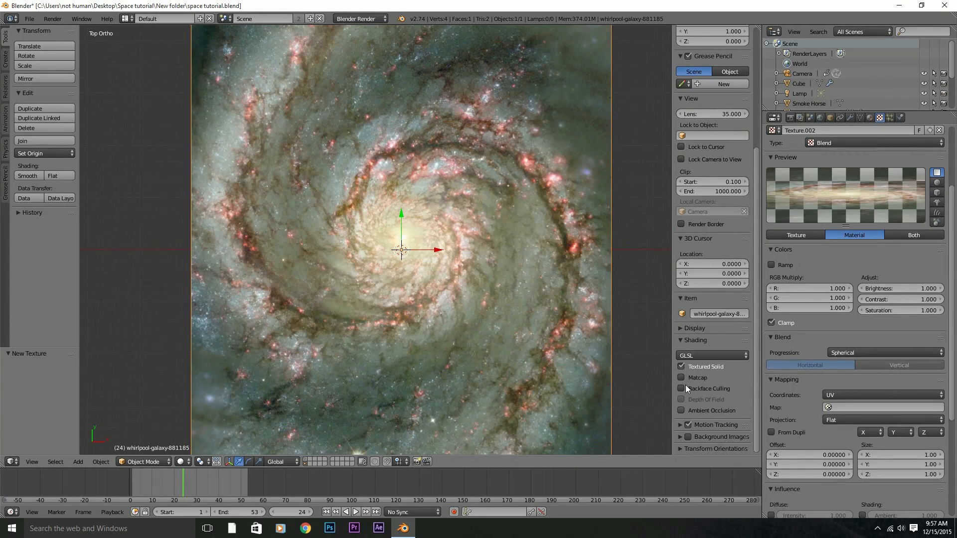
pyautogui.press('z')
pyautogui.press('z')
pyautogui.press('z')
pyautogui.moveTo(412, 333)
pyautogui.mouseDown(button='middle')
pyautogui.moveTo(389, 210)
pyautogui.moveTo(399, 277)
pyautogui.mouseUp(button='middle')
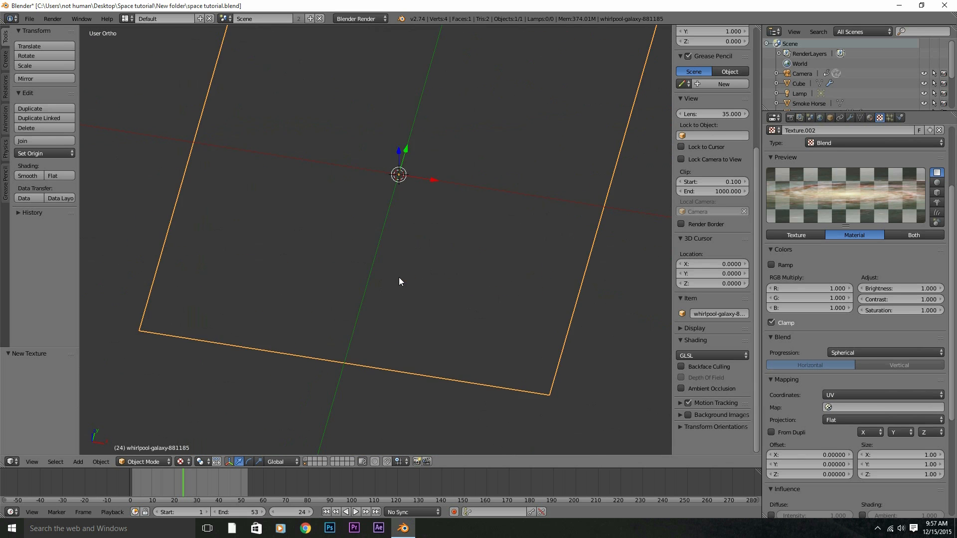
pyautogui.press('z')
pyautogui.press('KP_7')
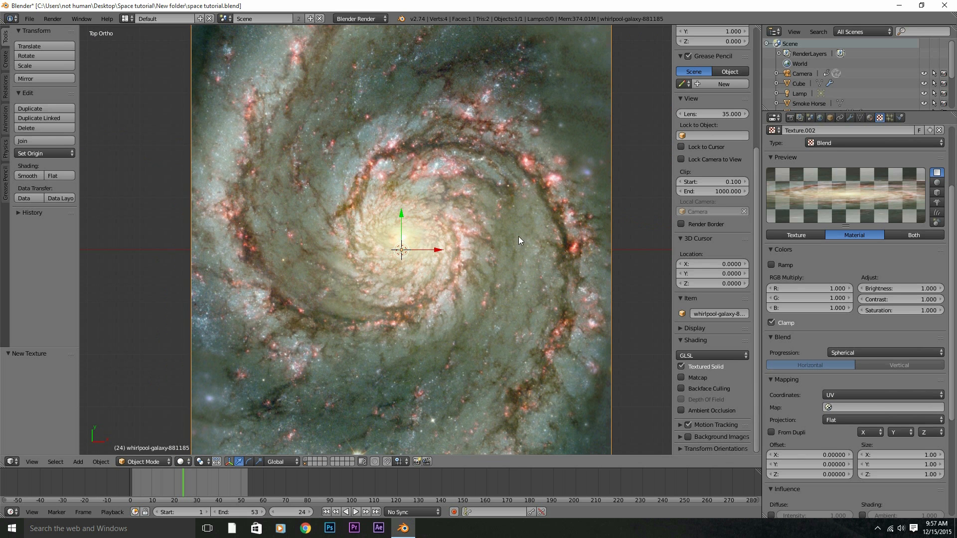
pyautogui.click(937, 190)
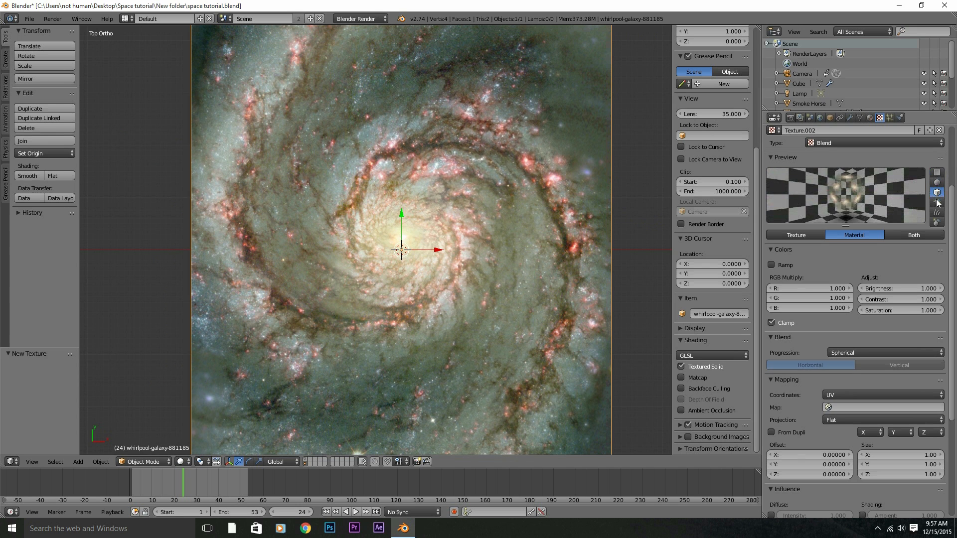
pyautogui.click(937, 173)
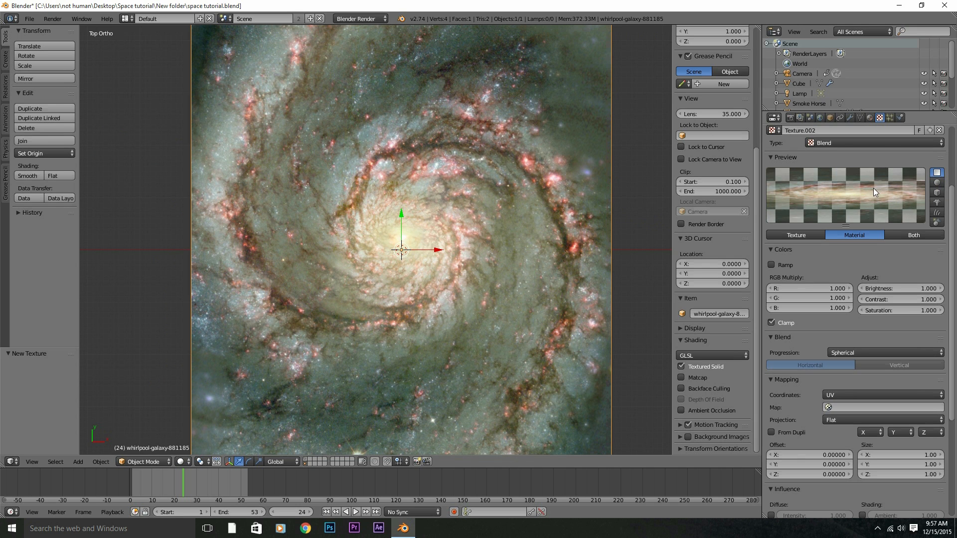
pyautogui.moveTo(763, 207); pyautogui.dragTo(854, 208)
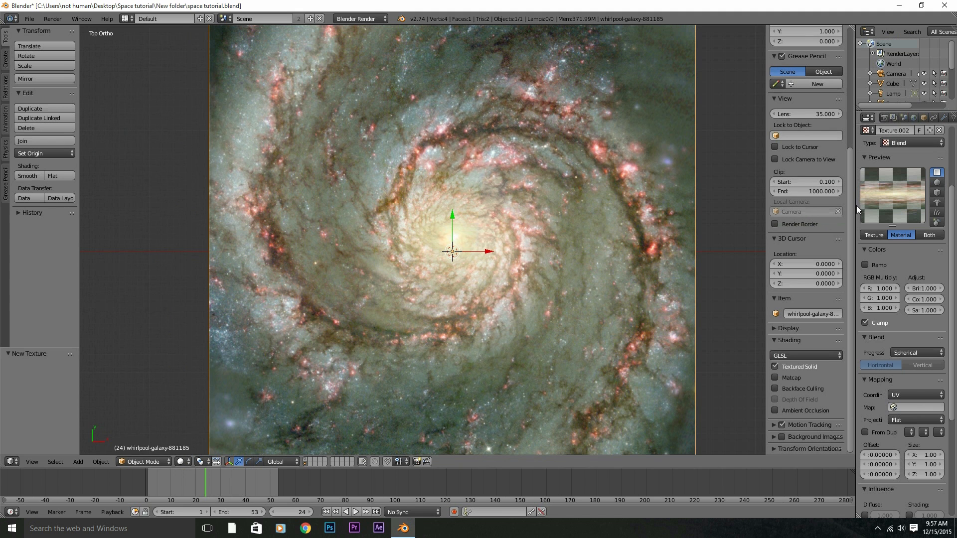
pyautogui.moveTo(854, 209); pyautogui.dragTo(767, 200)
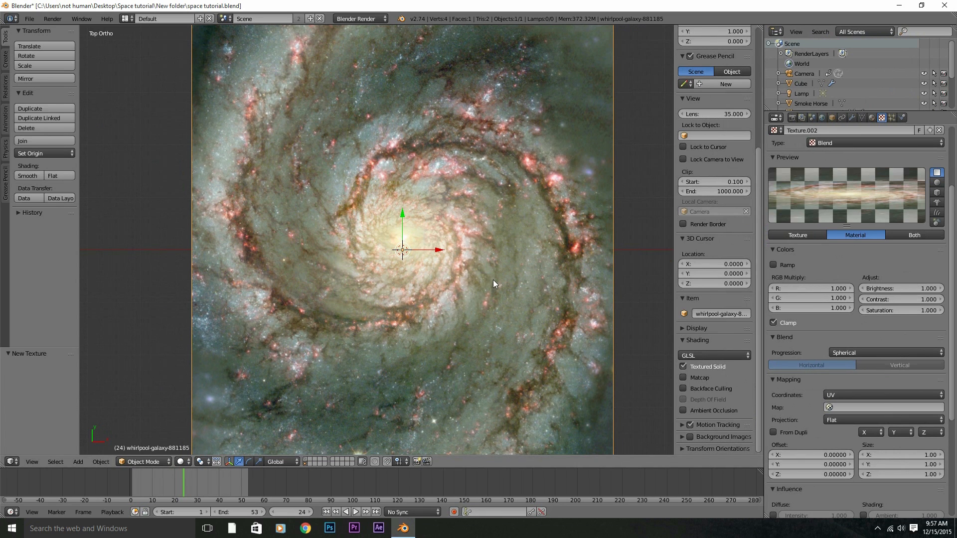
pyautogui.scroll(-3, 467, 234)
pyautogui.scroll(3, 467, 234)
pyautogui.keyDown('shift'); pyautogui.moveTo(434, 259); pyautogui.dragTo(434, 236, button='middle'); pyautogui.keyUp('shift')
pyautogui.scroll(-2, 455, 204)
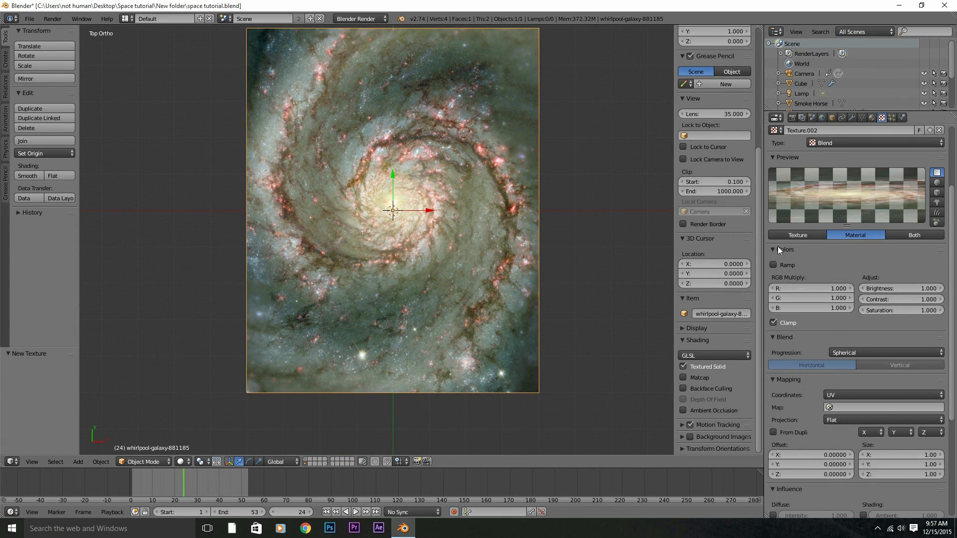
# Enable the blend texture's color ramp and move its white stop to position 0.667
pyautogui.click(773, 266)
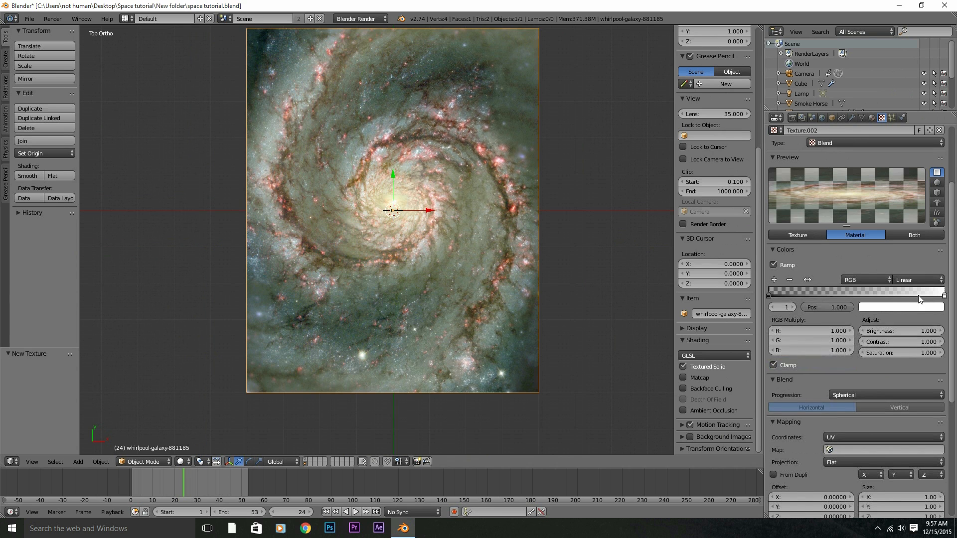
pyautogui.moveTo(920, 299); pyautogui.dragTo(894, 298)
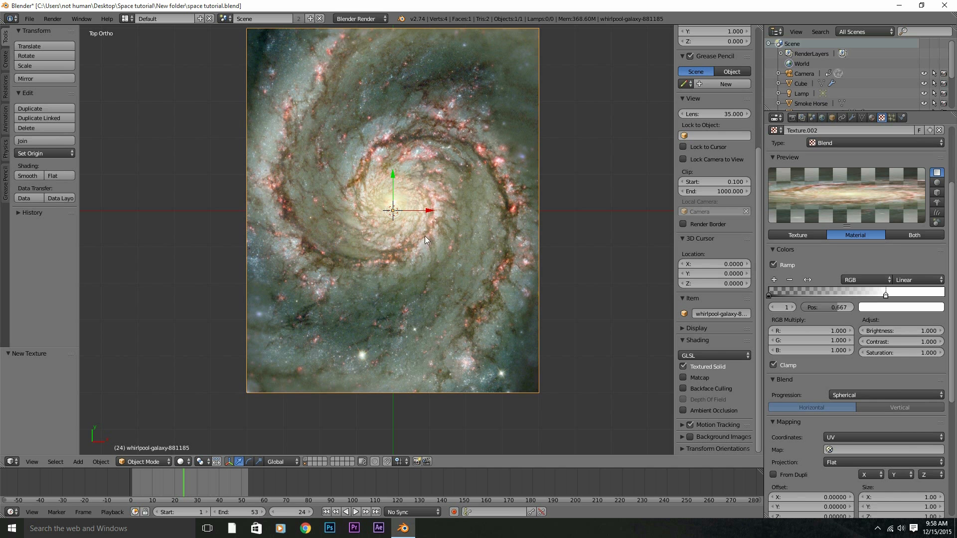
pyautogui.scroll(2, 412, 245)
# Add a basis shape key and a second shape key to the galaxy plane's mesh
pyautogui.click(871, 118)
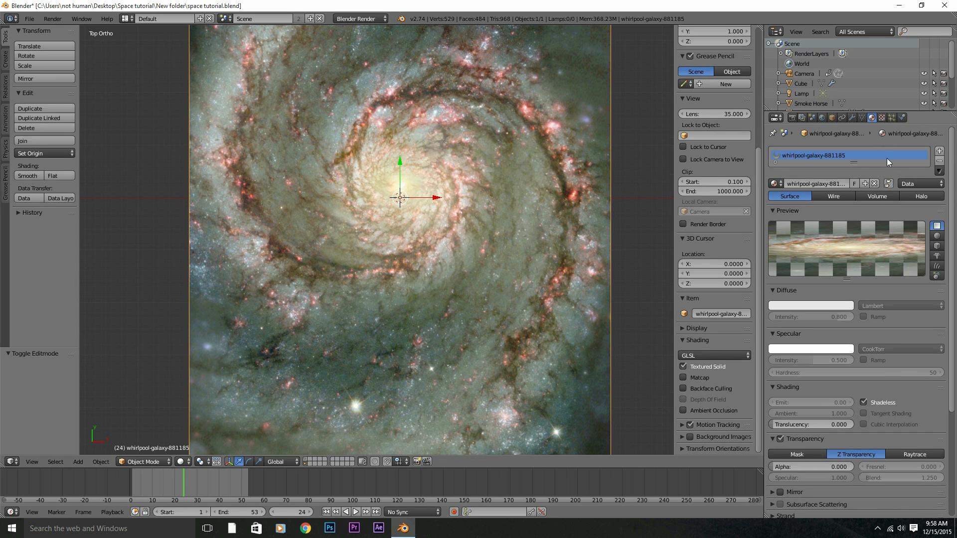
pyautogui.press('Tab')
pyautogui.scroll(-1, 386, 227)
pyautogui.scroll(1, 387, 227)
pyautogui.press('Tab')
pyautogui.click(852, 117)
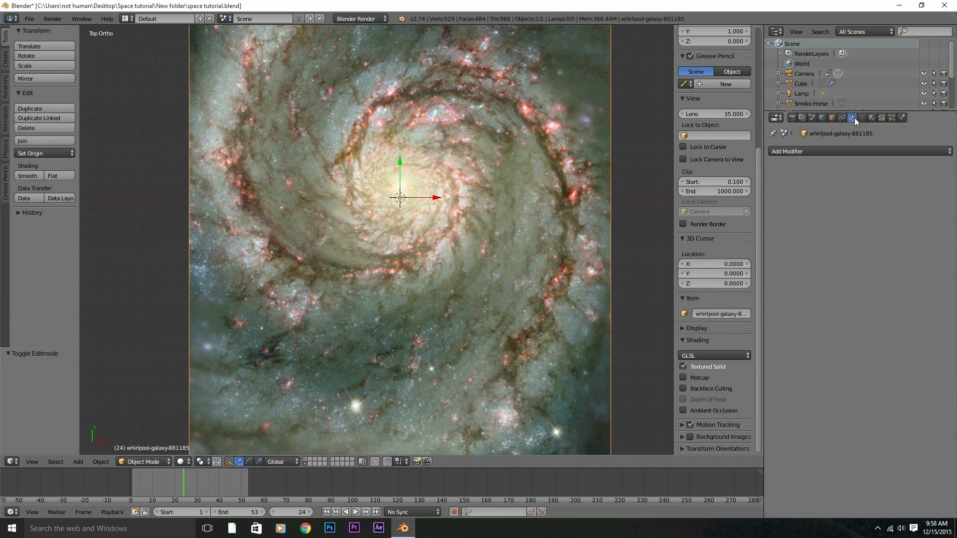
pyautogui.click(862, 118)
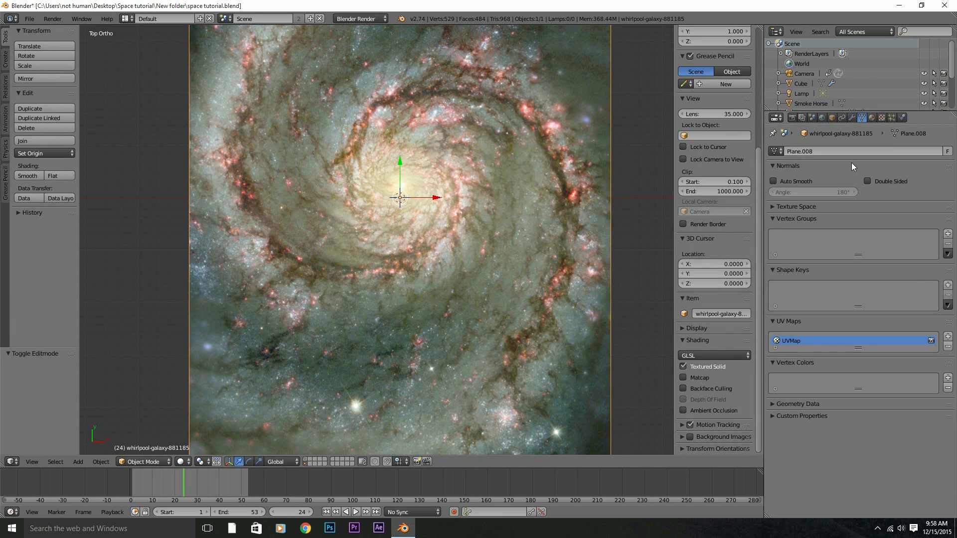
pyautogui.click(948, 286)
pyautogui.click(948, 286)
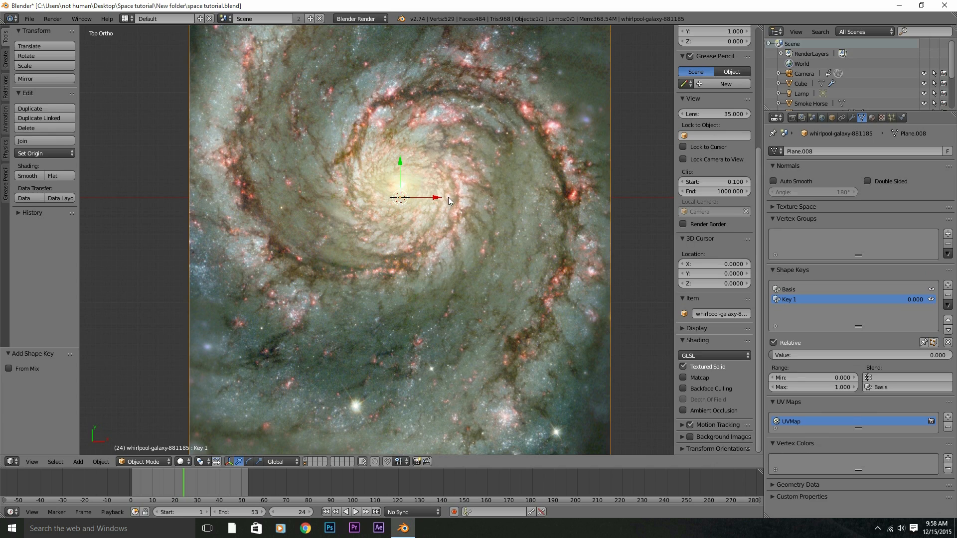
# Twist the second shape key's mesh by rotating the galaxy's bright centre face with smooth proportional editing, at a proportional size of about 0.62
pyautogui.press('Tab')
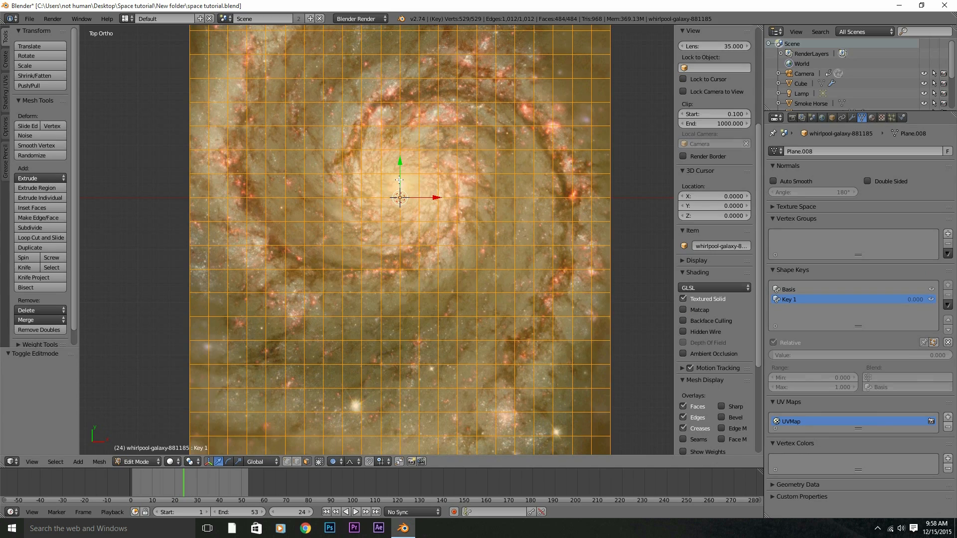
pyautogui.rightClick(405, 192)
pyautogui.scroll(7, 405, 192)
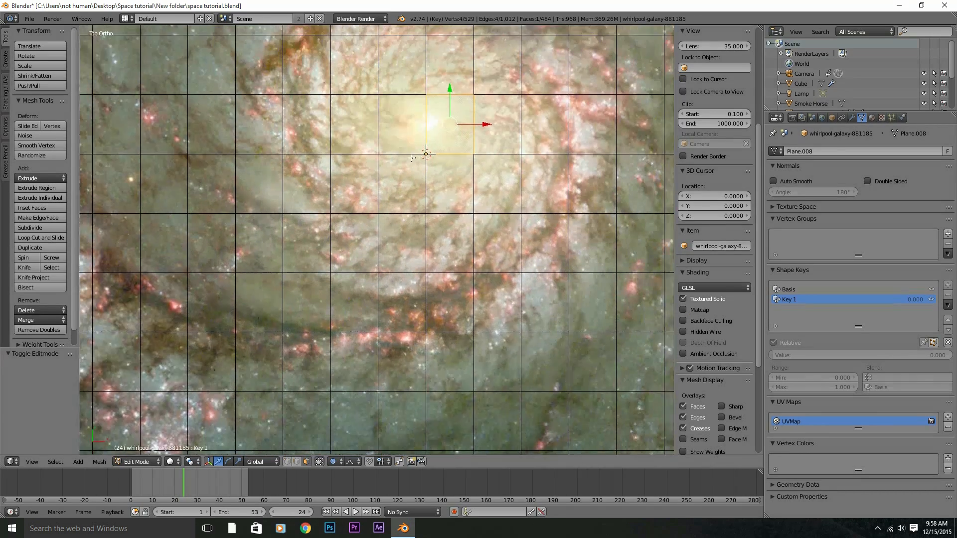
pyautogui.scroll(-5, 411, 158)
pyautogui.scroll(8, 412, 158)
pyautogui.keyDown('shift'); pyautogui.moveTo(482, 31); pyautogui.dragTo(359, 183, button='middle'); pyautogui.keyUp('shift')
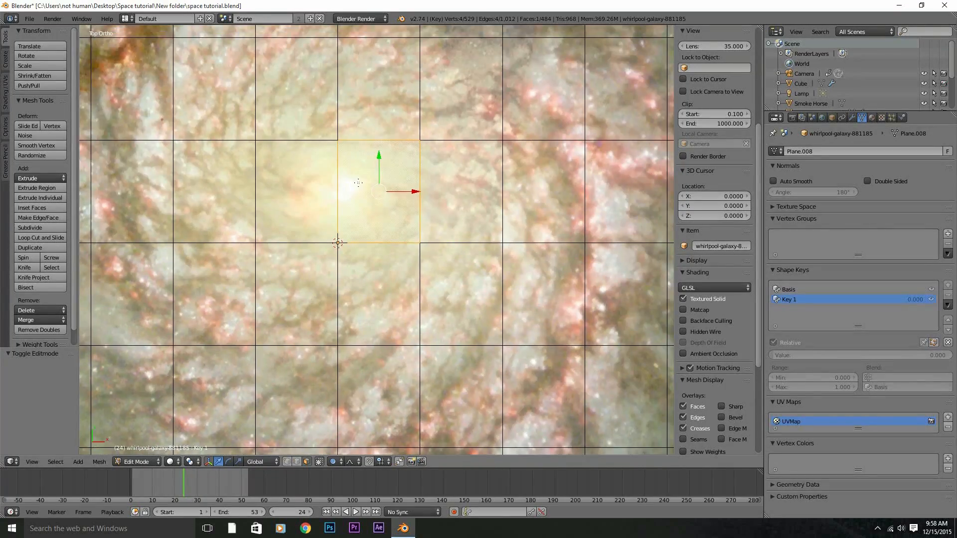
pyautogui.scroll(3, 358, 183)
pyautogui.scroll(-2, 344, 179)
pyautogui.scroll(3, 324, 164)
pyautogui.scroll(-3, 344, 171)
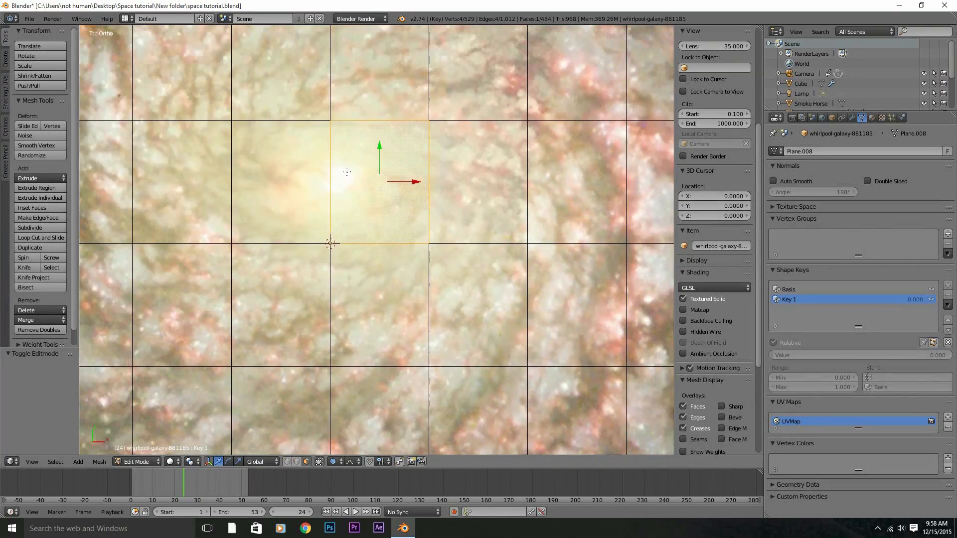
pyautogui.scroll(-8, 347, 172)
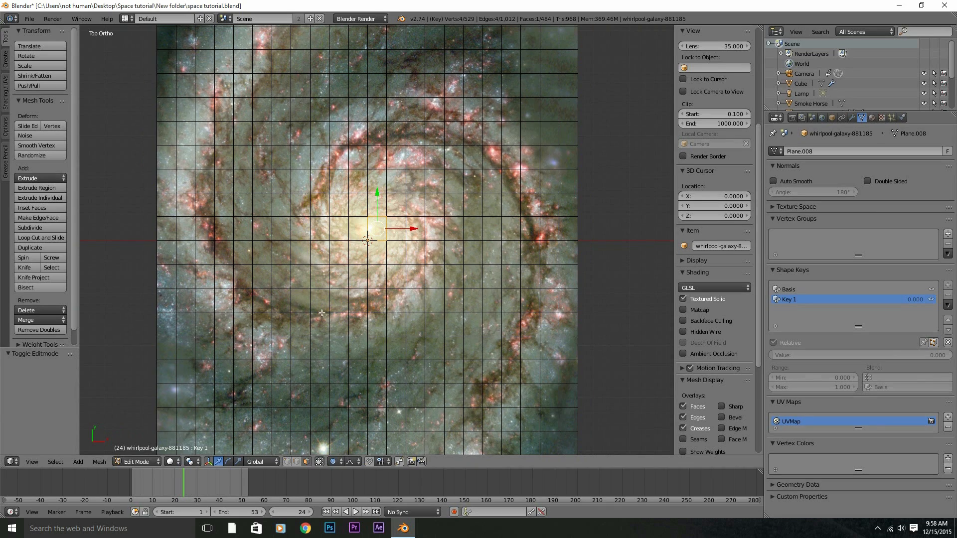
pyautogui.press('r')
pyautogui.scroll(17, 489, 376)
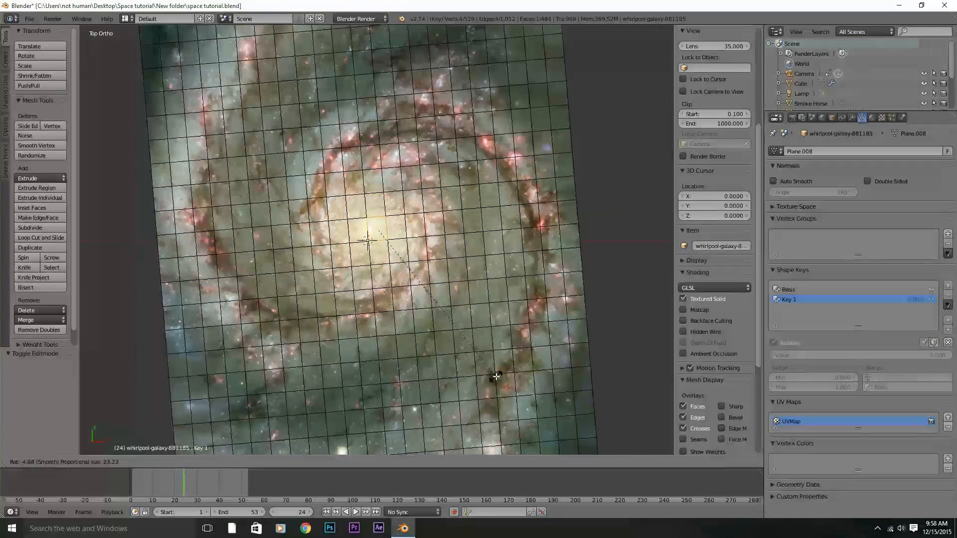
pyautogui.scroll(18, 559, 273)
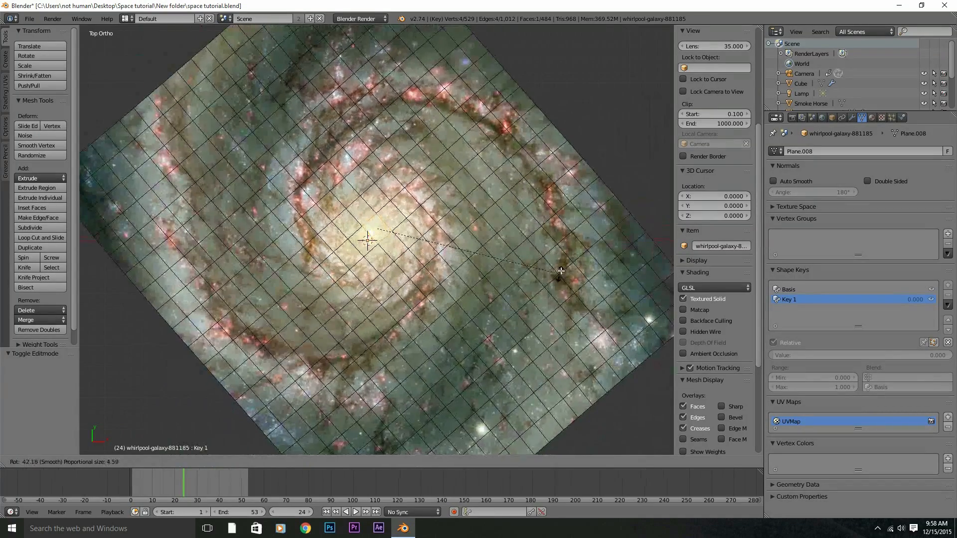
pyautogui.scroll(9, 603, 224)
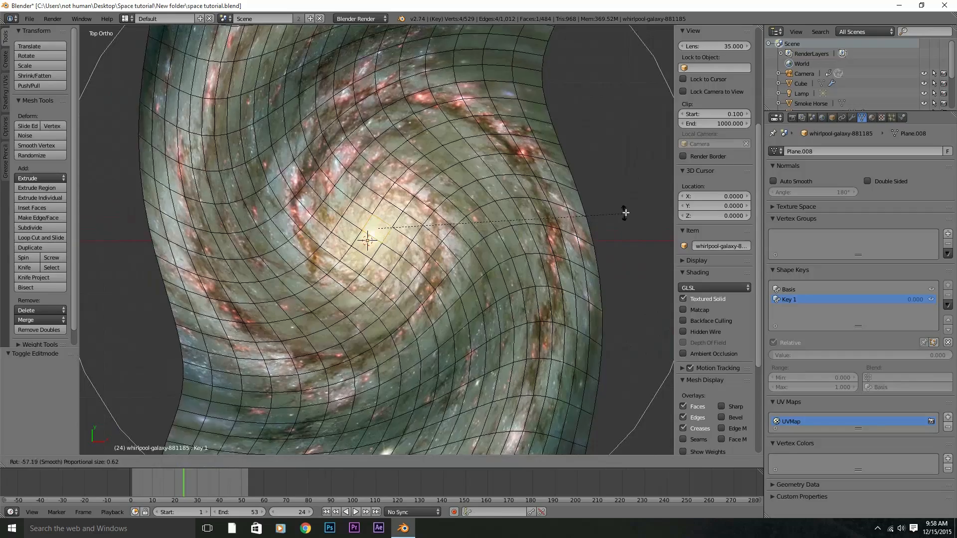
pyautogui.click(602, 141)
# Preview the twist in object mode by varying the Key 1 shape key's value, returning it to 0
pyautogui.press('Tab')
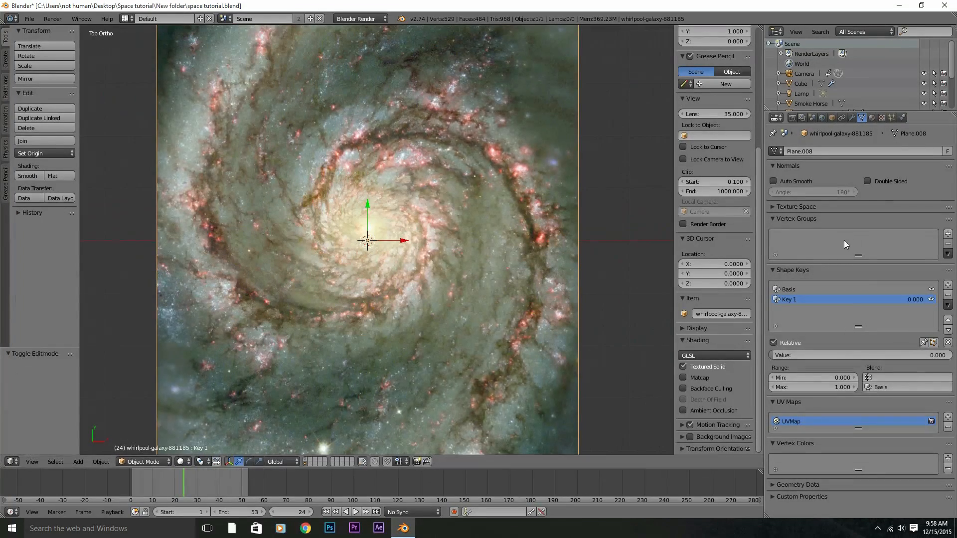
pyautogui.moveTo(781, 355)
pyautogui.mouseDown()
pyautogui.moveTo(889, 355)
pyautogui.moveTo(770, 355)
pyautogui.mouseUp()
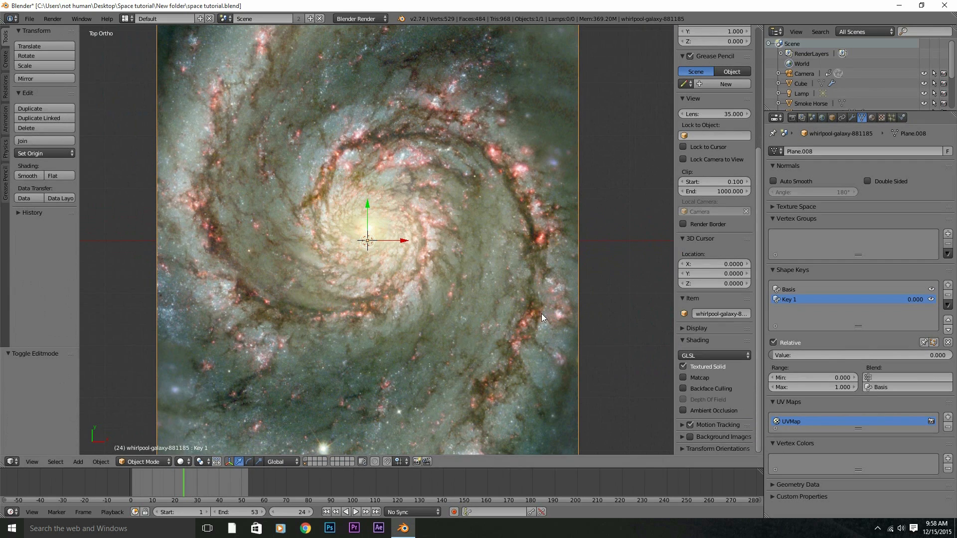
# Keyframe the galaxy plane's rotation at frame 1, and again at frame 53 after turning it about -74 degrees
pyautogui.scroll(-3, 542, 313)
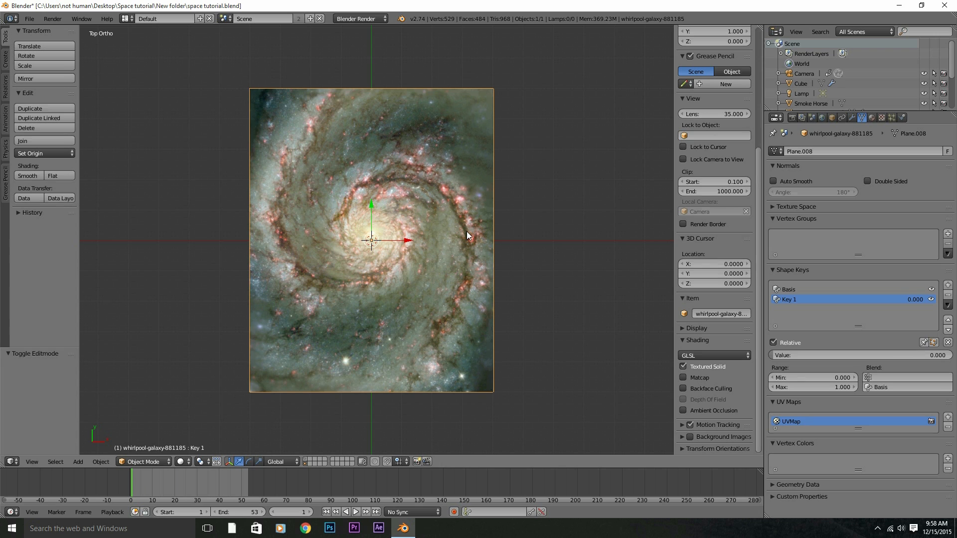
pyautogui.press('i')
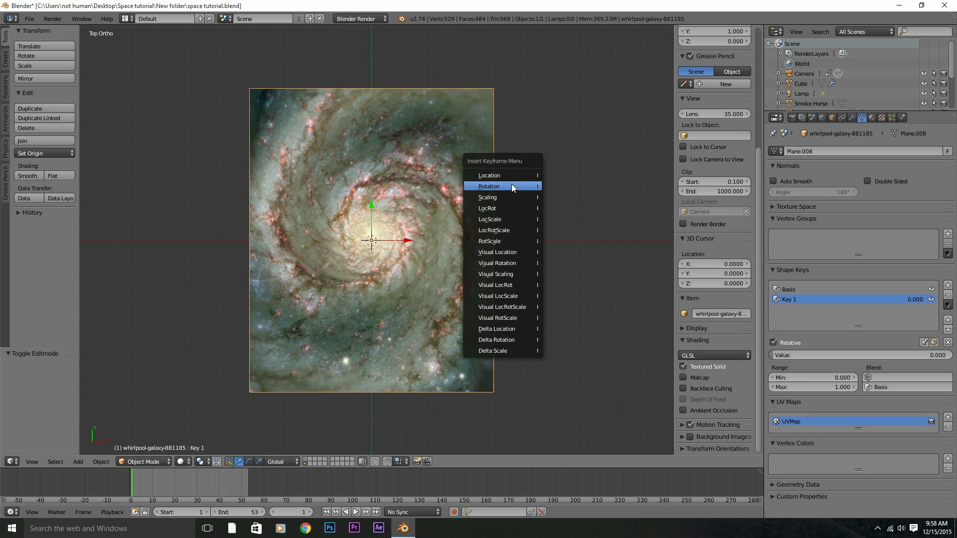
pyautogui.click(512, 184)
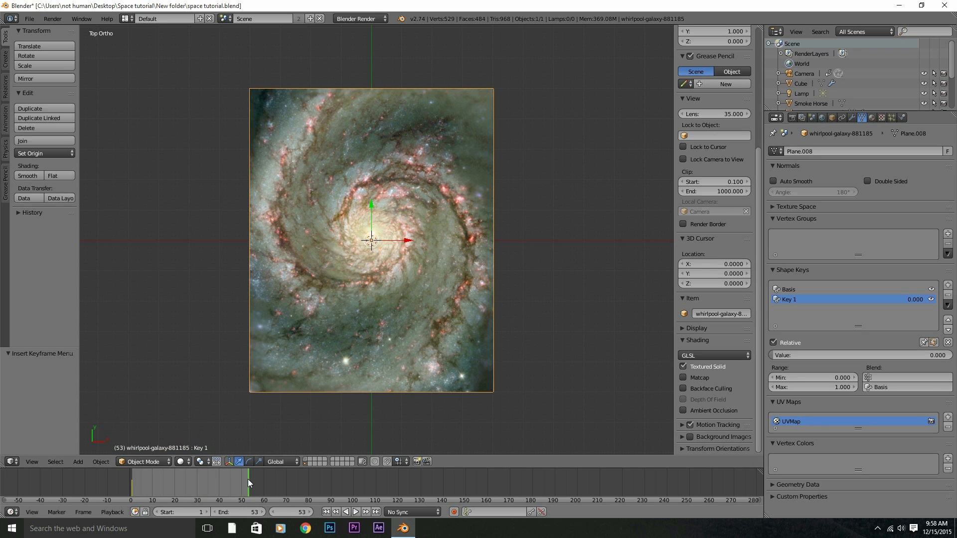
pyautogui.press('r')
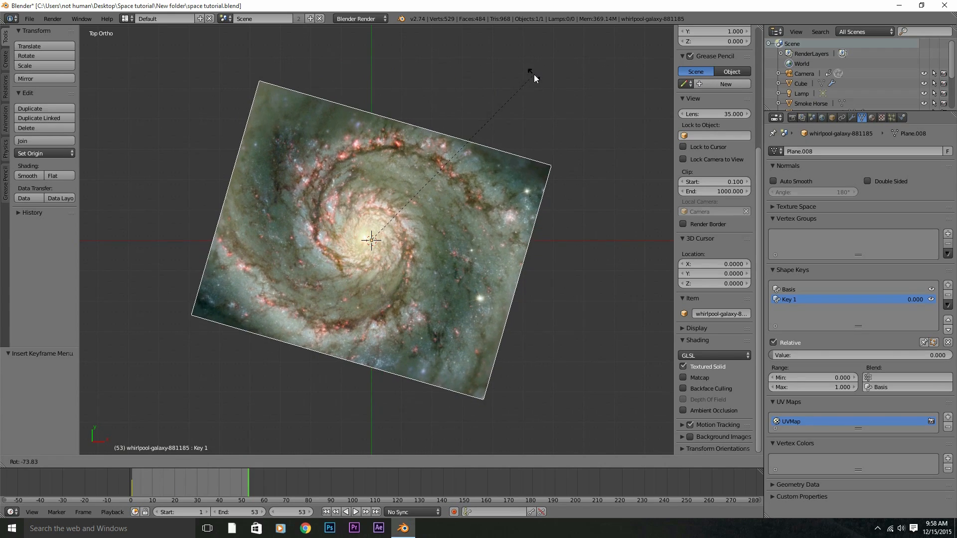
pyautogui.click(534, 73)
pyautogui.press('i')
pyautogui.click(534, 74)
# Play back the galaxy plane's rotation animation from frame 0
pyautogui.moveTo(225, 492); pyautogui.dragTo(106, 482)
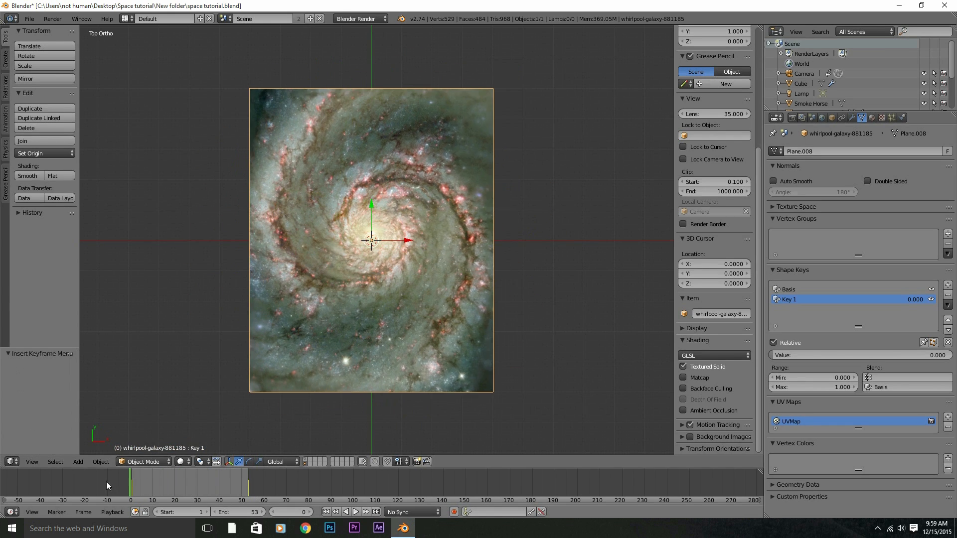
pyautogui.hotkey('alt', 'a')
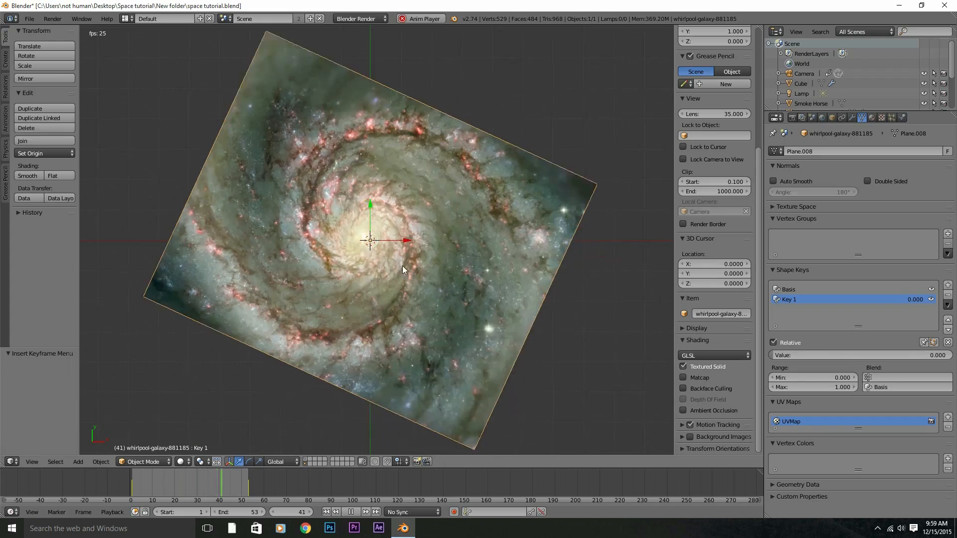
pyautogui.press('Escape')
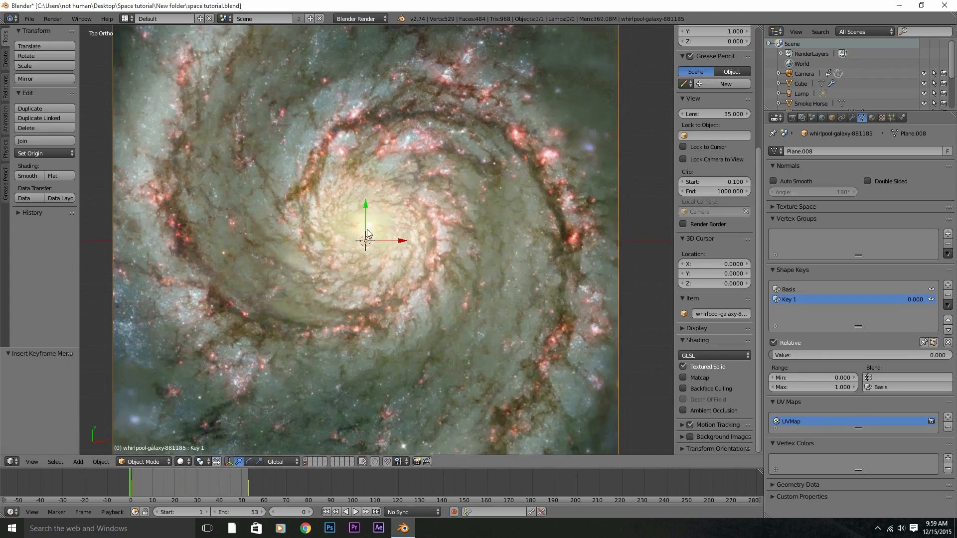
pyautogui.hotkey('alt', 'a')
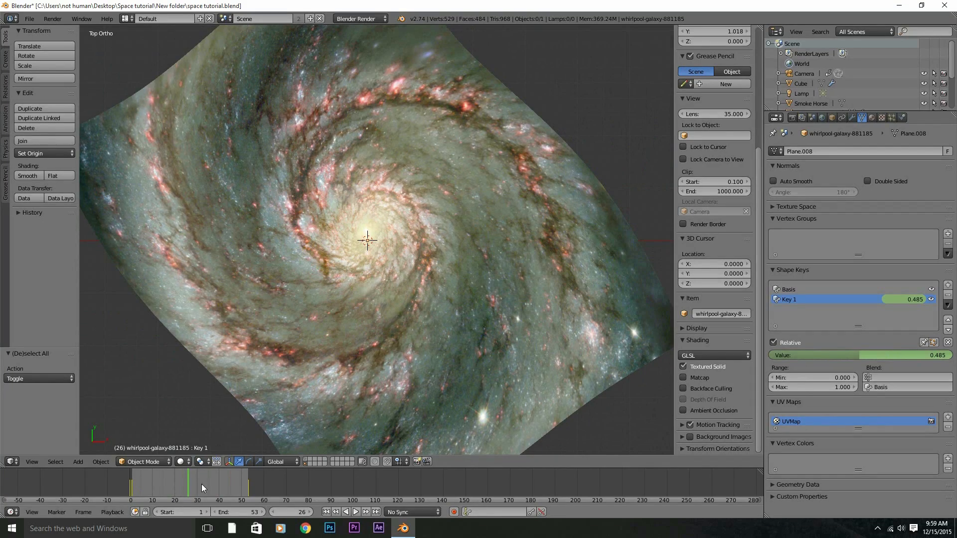
# Preview the combined twist and rotation of the galaxy by playing and scrubbing the animation from frame 0
pyautogui.moveTo(183, 487); pyautogui.dragTo(118, 483)
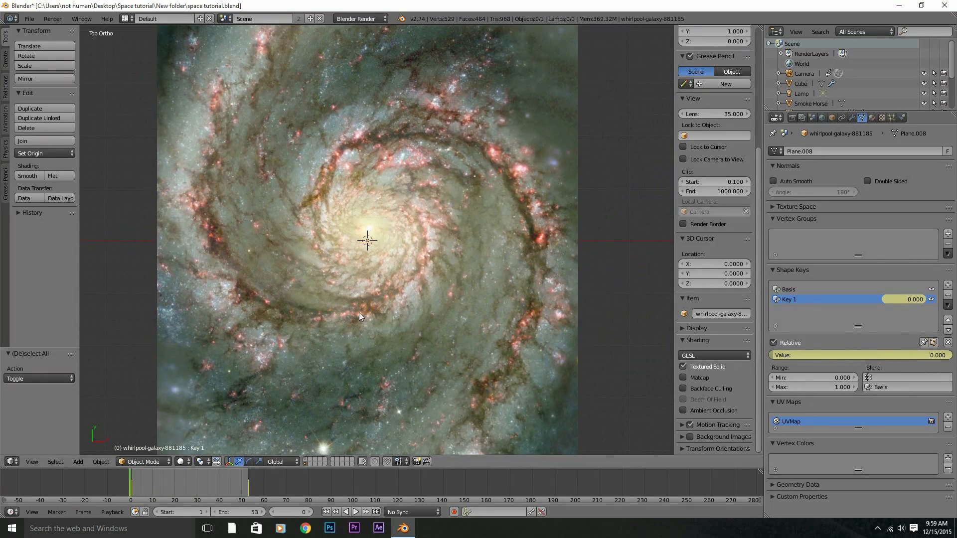
pyautogui.hotkey('alt', 'a')
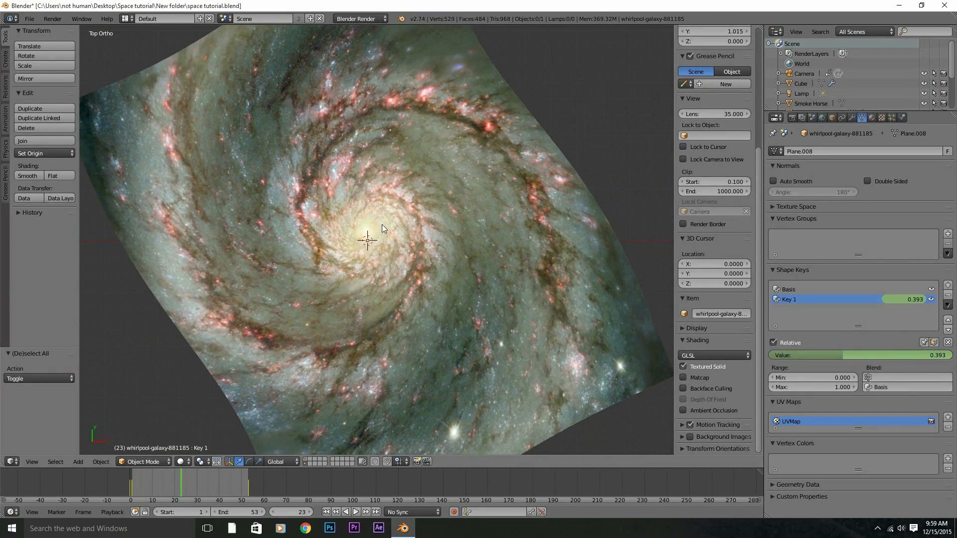
pyautogui.hotkey('alt', 'a')
pyautogui.moveTo(196, 476); pyautogui.dragTo(136, 502)
pyautogui.scroll(1, 375, 265)
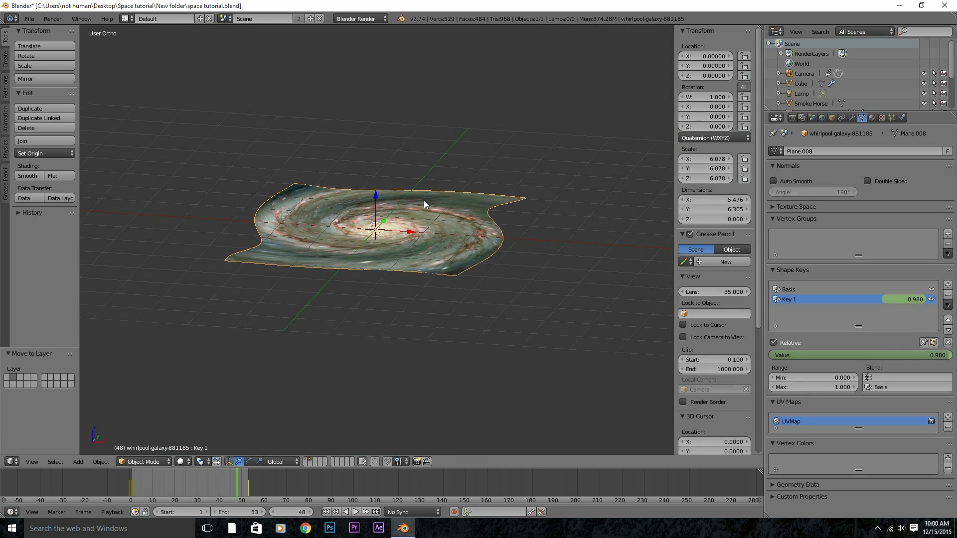
# Set the galaxy plane's rotation mode to Quaternion (WXYZ)
pyautogui.scroll(2, 423, 200)
pyautogui.moveTo(420, 200); pyautogui.dragTo(422, 204, button='middle')
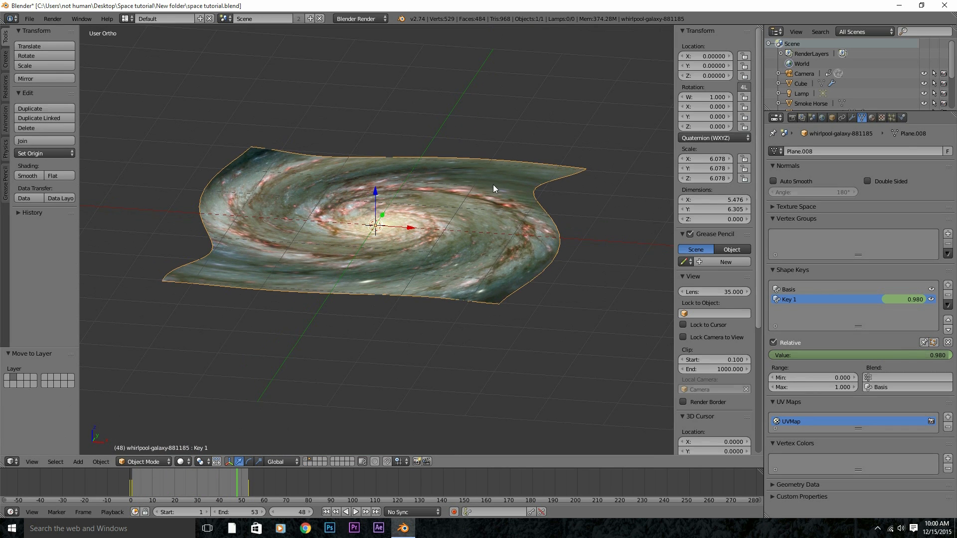
pyautogui.keyDown('shift'); pyautogui.moveTo(537, 172); pyautogui.dragTo(534, 227, button='middle'); pyautogui.keyUp('shift')
pyautogui.click(702, 138)
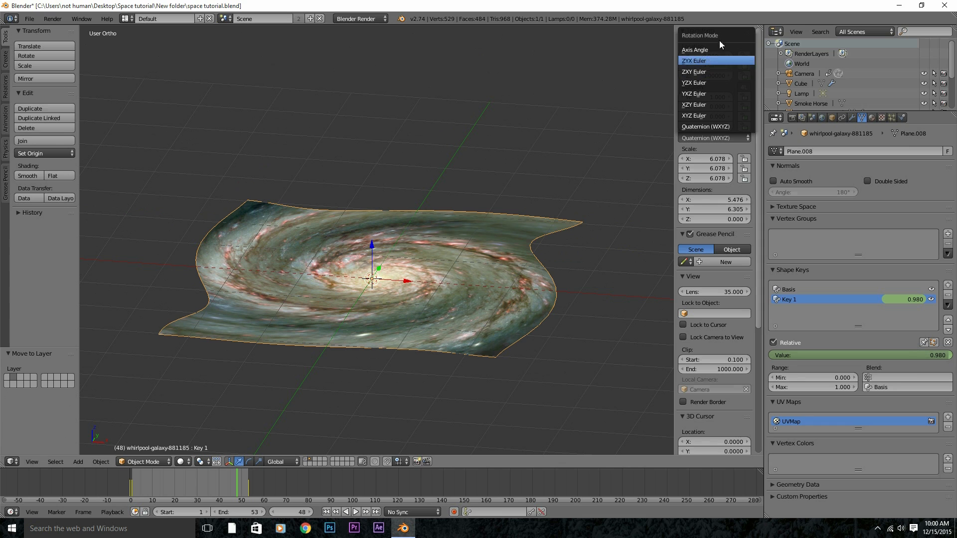
pyautogui.click(707, 128)
pyautogui.click(701, 137)
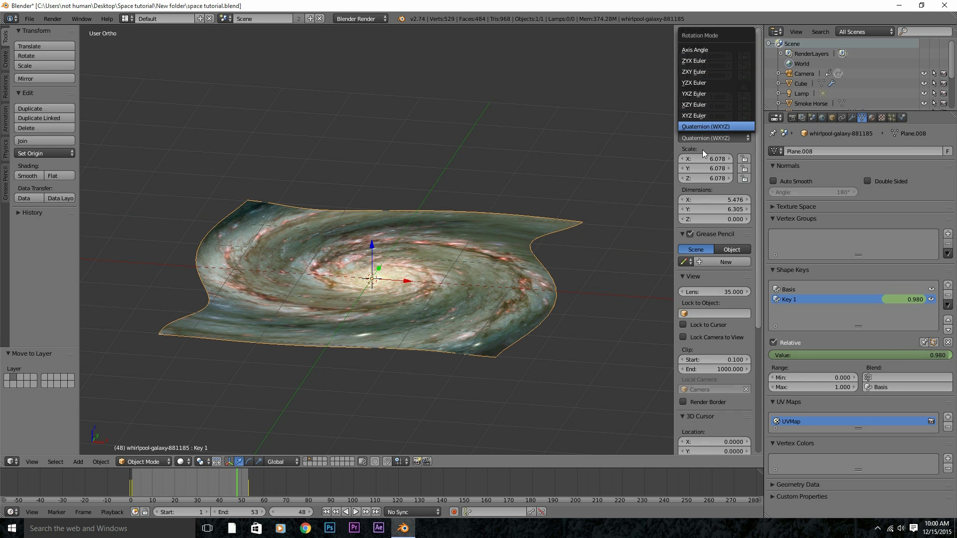
pyautogui.moveTo(433, 211); pyautogui.dragTo(326, 452, button='middle')
# Try to delete the galaxy plane's object keyframes at frame 53 and at the start of the timeline
pyautogui.click(248, 488)
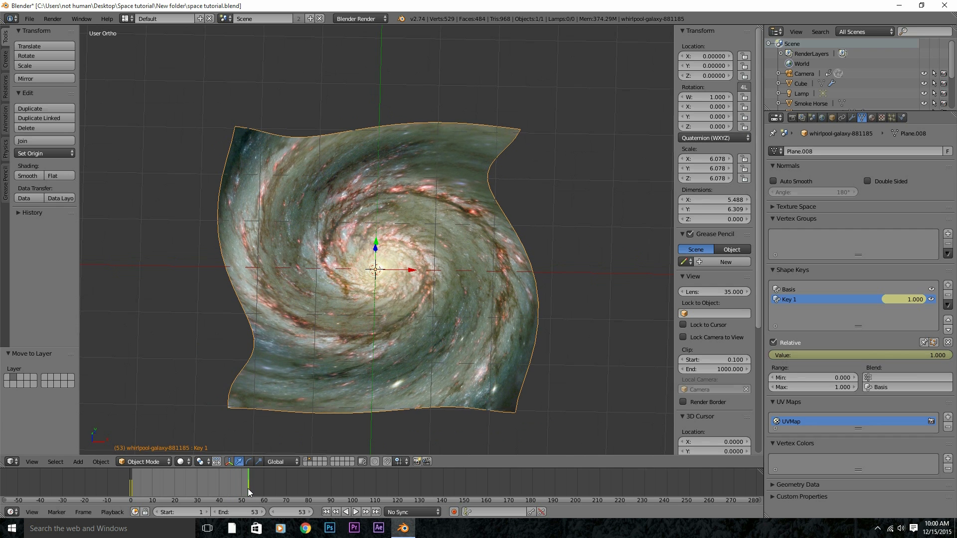
pyautogui.hotkey('alt', 'i')
pyautogui.click(428, 302)
pyautogui.click(121, 489)
pyautogui.hotkey('alt', 'i')
pyautogui.click(491, 197)
pyautogui.moveTo(127, 485)
pyautogui.mouseDown()
pyautogui.moveTo(222, 480)
pyautogui.moveTo(116, 488)
pyautogui.mouseUp()
# Tilt the galaxy plane with free rotation and move it to about X 1.50, Y 0.94, Z 1.96
pyautogui.scroll(-3, 439, 252)
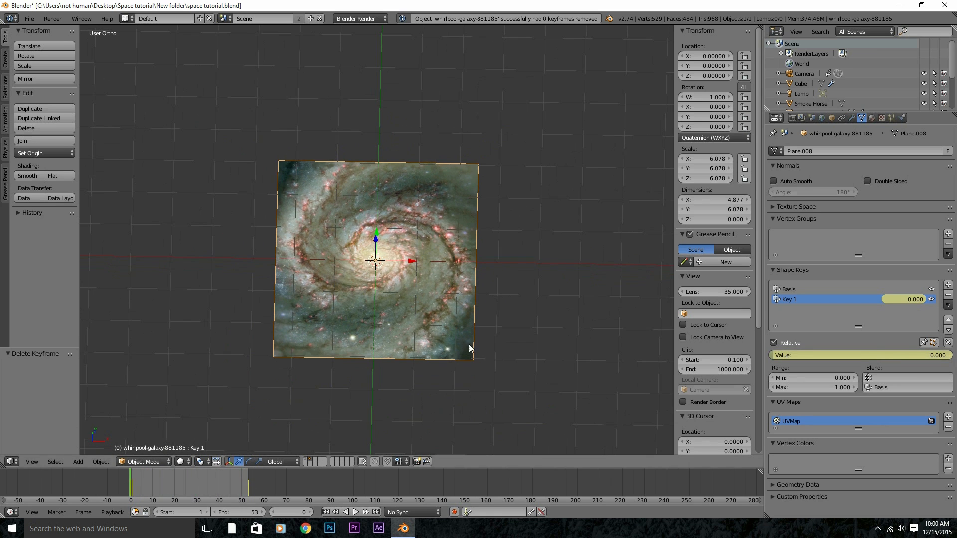
pyautogui.moveTo(467, 358); pyautogui.dragTo(471, 331, button='middle')
pyautogui.scroll(3, 470, 331)
pyautogui.press('r')
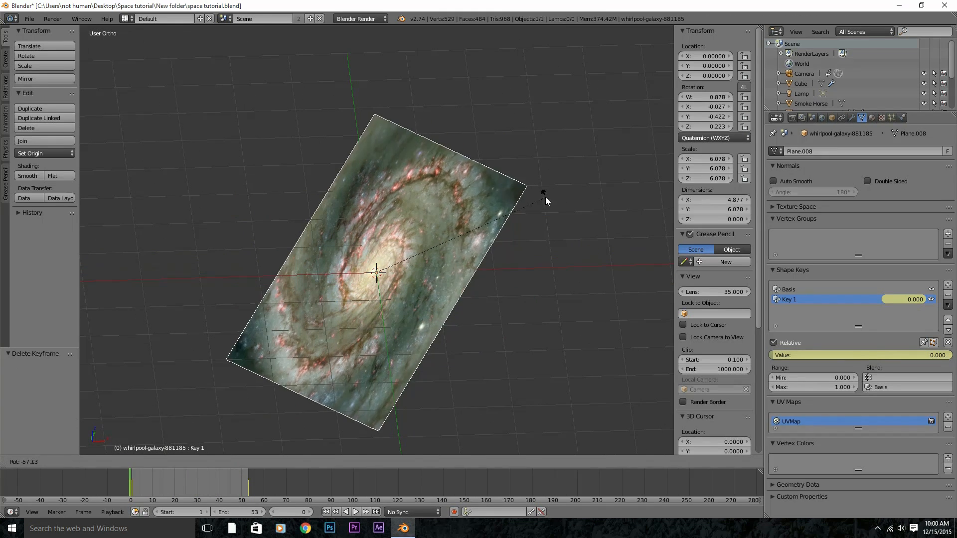
pyautogui.click(546, 196)
pyautogui.moveTo(478, 255); pyautogui.dragTo(559, 129, button='right')
pyautogui.press('r')
pyautogui.press('r')
pyautogui.click(539, 193)
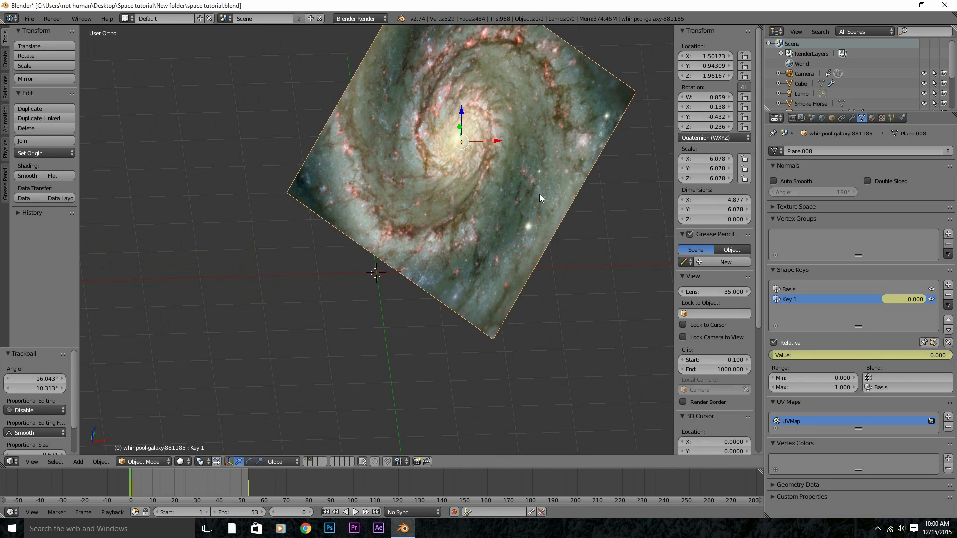
# Scale the galaxy plane up to about 11.5 and refine its tilt with a trackball rotation of about 1.1° and 12°
pyautogui.press('s')
pyautogui.click(449, 404)
pyautogui.scroll(-5, 505, 244)
pyautogui.press('s')
pyautogui.click(508, 283)
pyautogui.scroll(3, 474, 264)
pyautogui.press('r')
pyautogui.press('r')
pyautogui.click(457, 250)
# Set the transform orientation to Normal
pyautogui.moveTo(456, 249); pyautogui.dragTo(289, 240, button='middle')
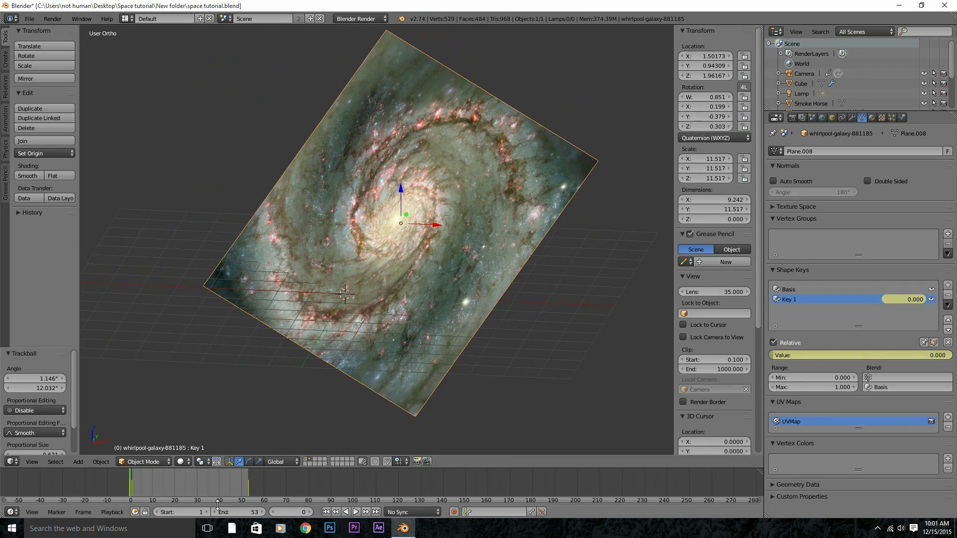
pyautogui.click(279, 463)
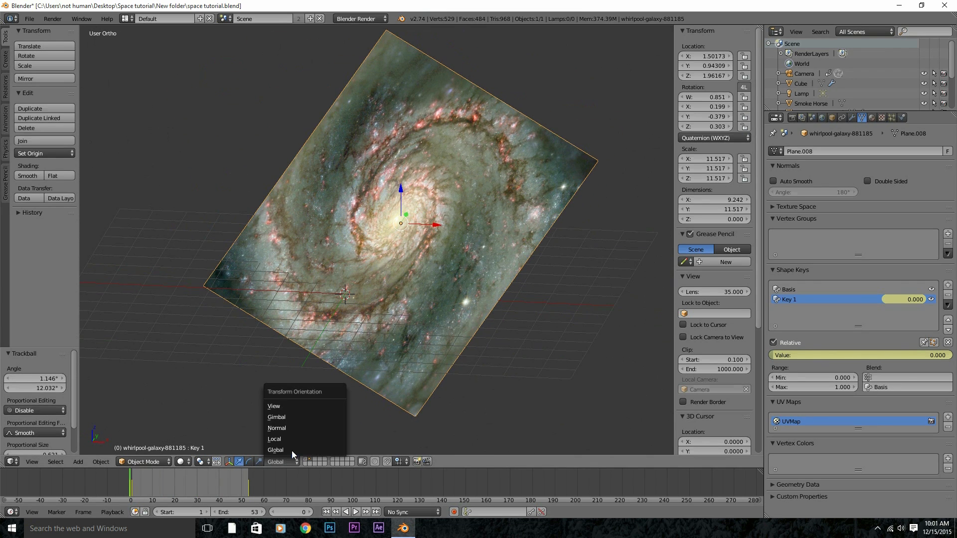
pyautogui.click(295, 426)
pyautogui.scroll(4, 434, 250)
pyautogui.moveTo(436, 261); pyautogui.dragTo(504, 295, button='middle')
pyautogui.press('r')
pyautogui.press('z')
pyautogui.press('z')
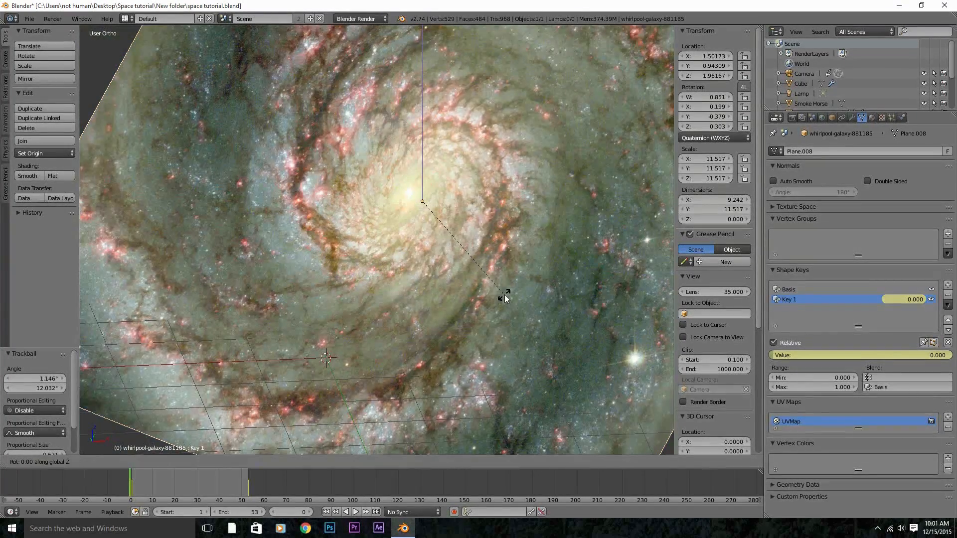
pyautogui.rightClick(493, 329)
pyautogui.scroll(-4, 483, 344)
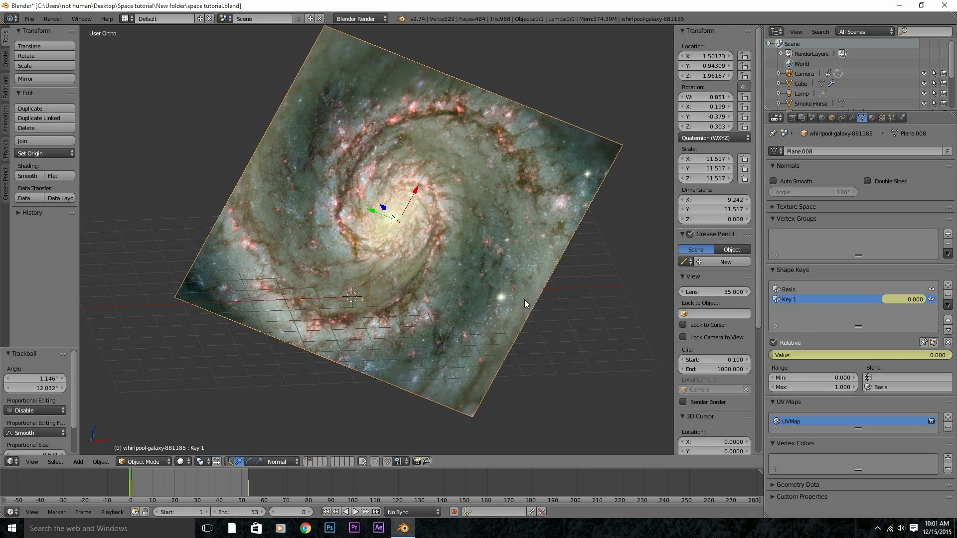
# Insert a rotation keyframe for the tilted galaxy plane at frame 0
pyautogui.moveTo(416, 301); pyautogui.dragTo(411, 262, button='middle')
pyautogui.scroll(3, 416, 279)
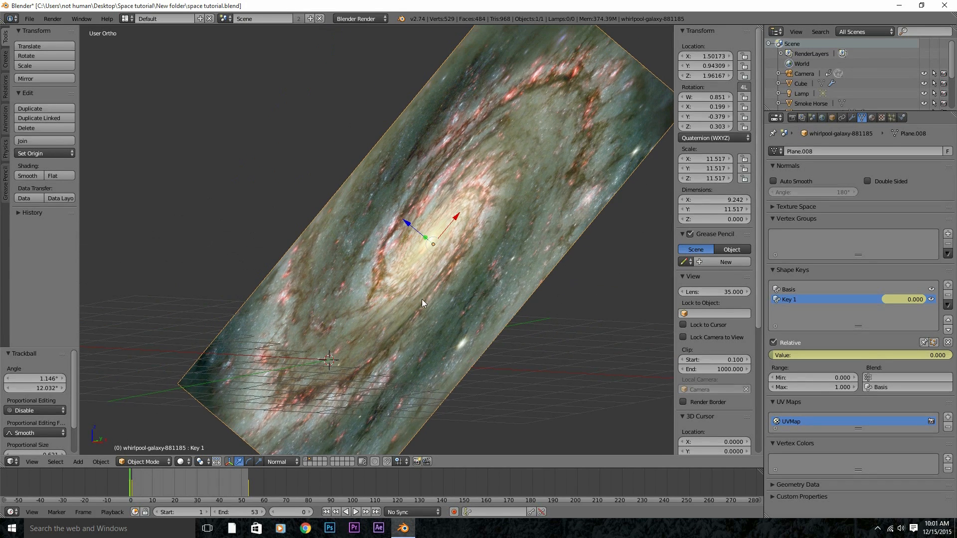
pyautogui.click(287, 462)
pyautogui.press('i')
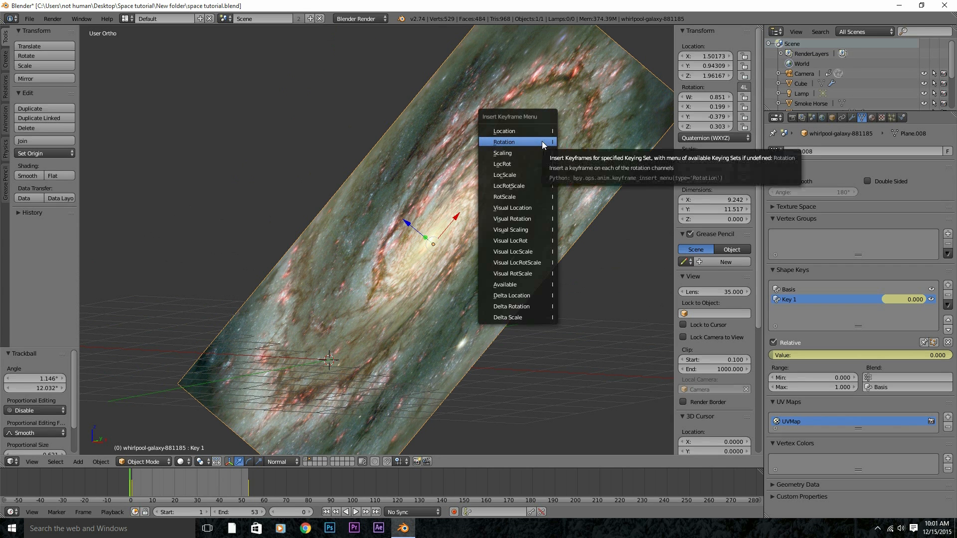
pyautogui.click(543, 141)
# At frame 53, rotate the galaxy plane about its normal Z axis to about W -0.146, X -0.338, Y -0.264, Z 0.892 and keyframe the rotation
pyautogui.moveTo(206, 478); pyautogui.dragTo(248, 478)
pyautogui.press('r')
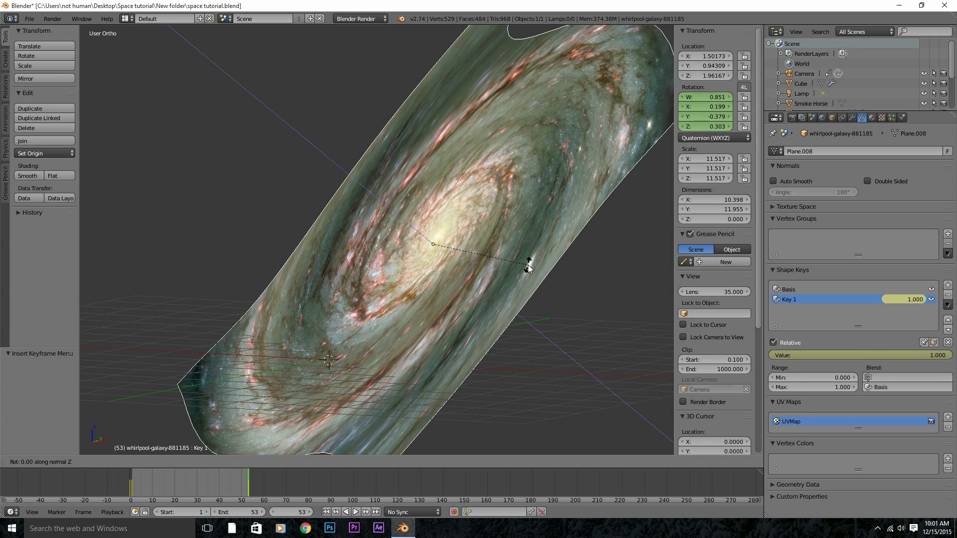
pyautogui.click(223, 110)
pyautogui.press('i')
pyautogui.click(242, 137)
# Play back the tilted galaxy's spin and twist with the plane deselected
pyautogui.click(217, 479)
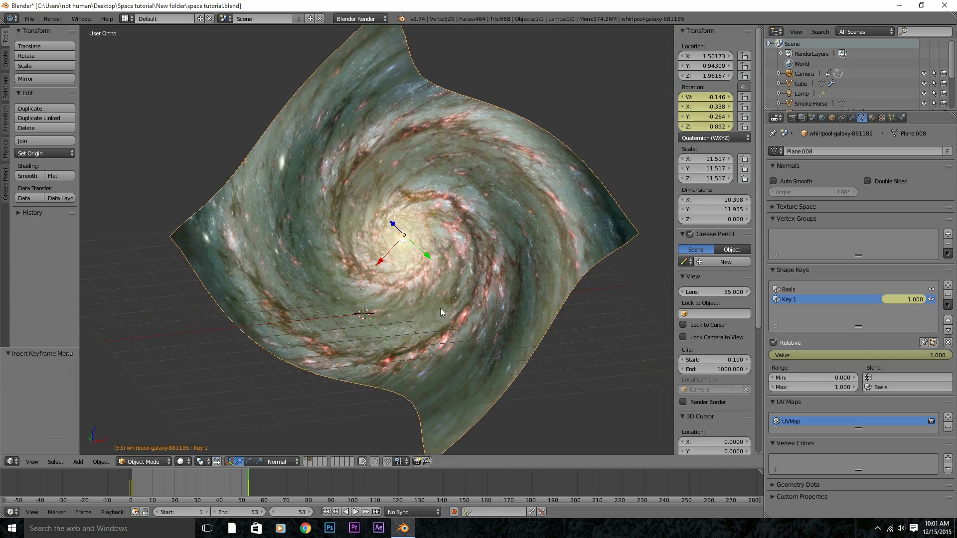
pyautogui.hotkey('alt', 'a')
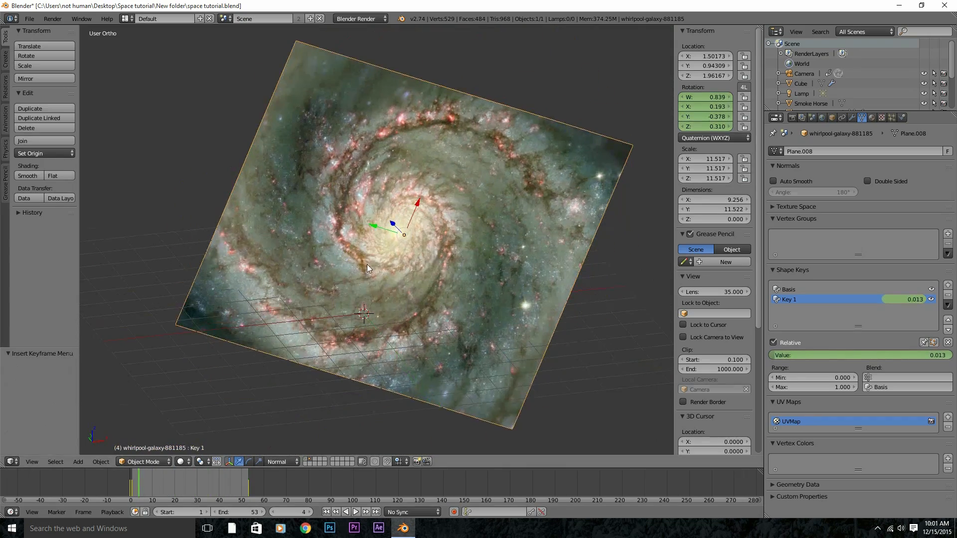
pyautogui.press('a')
pyautogui.hotkey('alt', 'a')
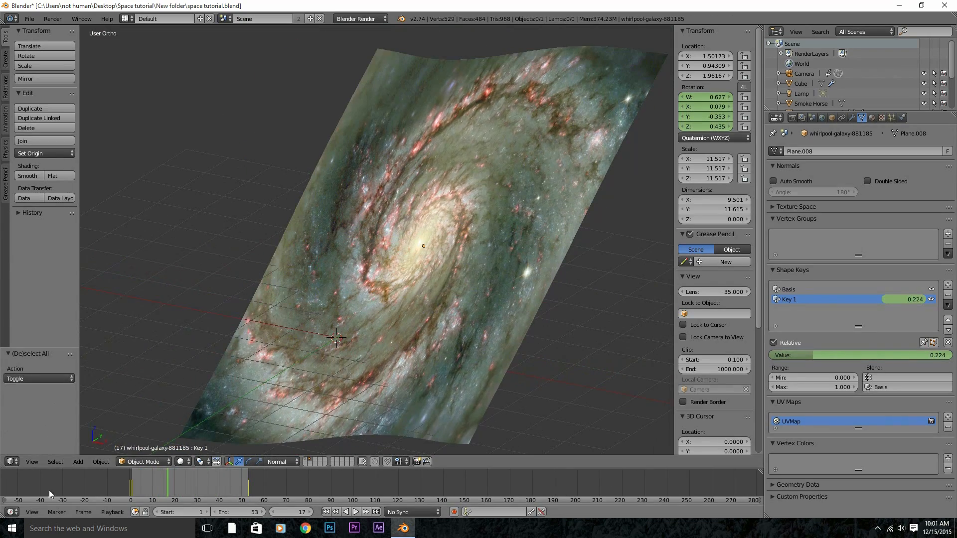
# Show the Dope Sheet in an enlarged editor below the viewport and change the interpolation type of all the galaxy's keyframes
pyautogui.click(15, 512)
pyautogui.click(34, 462)
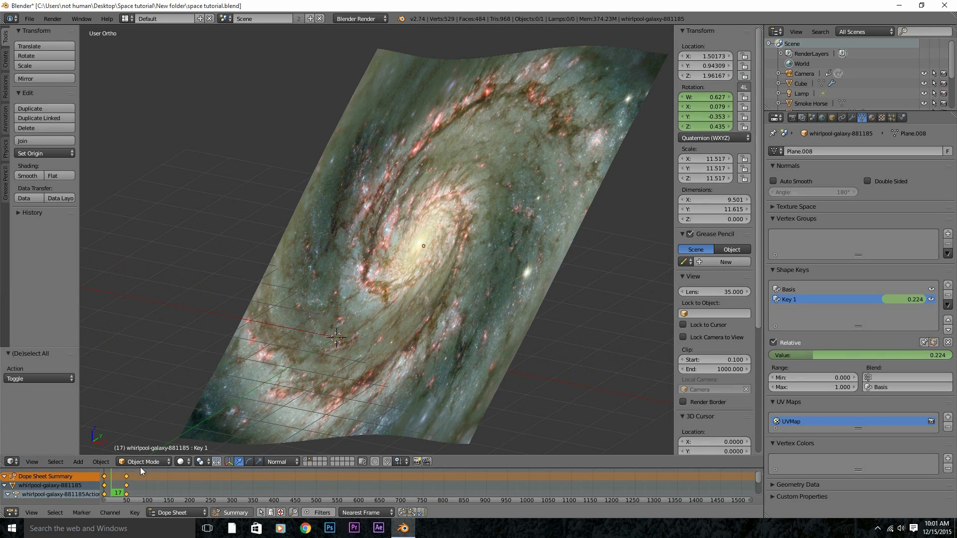
pyautogui.moveTo(144, 469); pyautogui.dragTo(172, 397)
pyautogui.moveTo(163, 418); pyautogui.dragTo(261, 454, button='middle')
pyautogui.moveTo(221, 435)
pyautogui.mouseDown()
pyautogui.moveTo(183, 411)
pyautogui.moveTo(221, 420)
pyautogui.mouseUp()
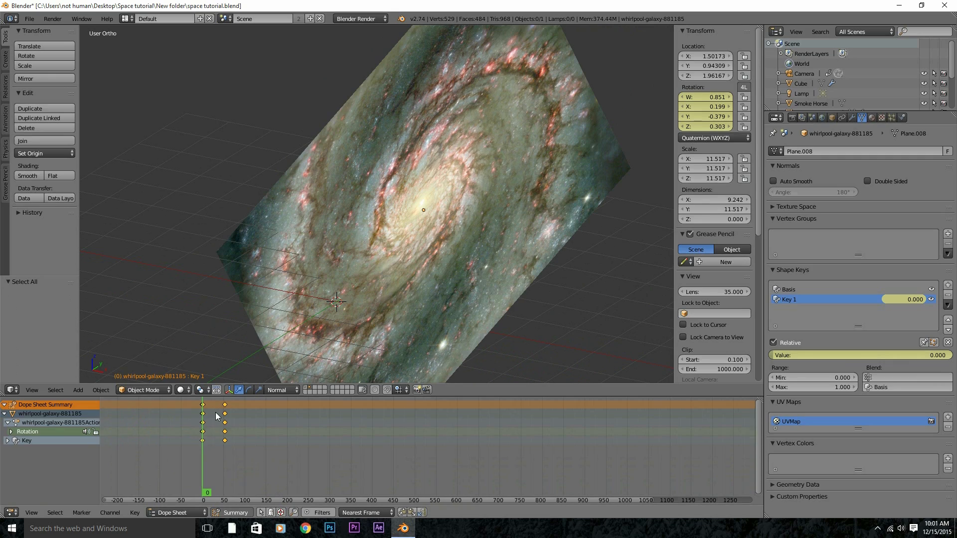
pyautogui.press('t')
pyautogui.click(60, 437)
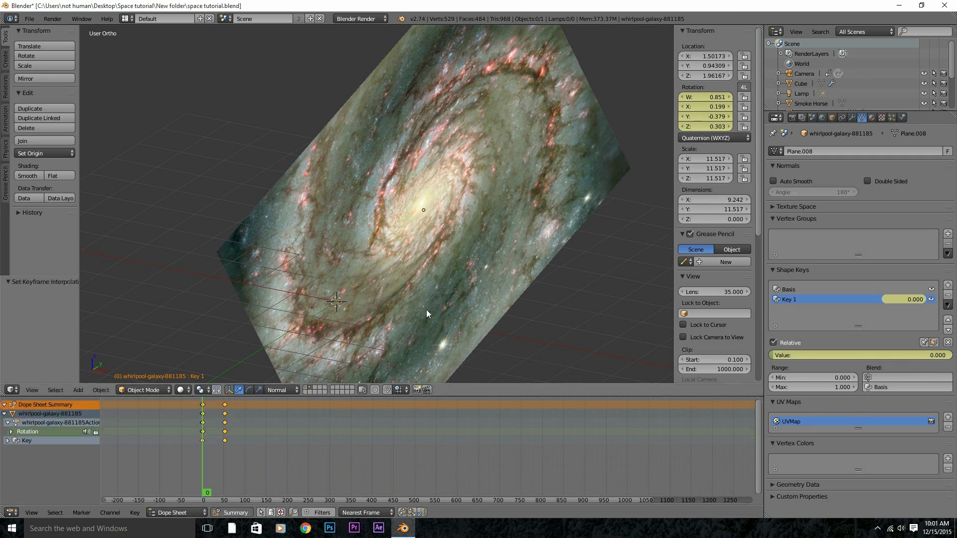
# Play the galaxy animation with the changed interpolation and switch the Dope Sheet editor back to the Timeline
pyautogui.hotkey('alt', 'a')
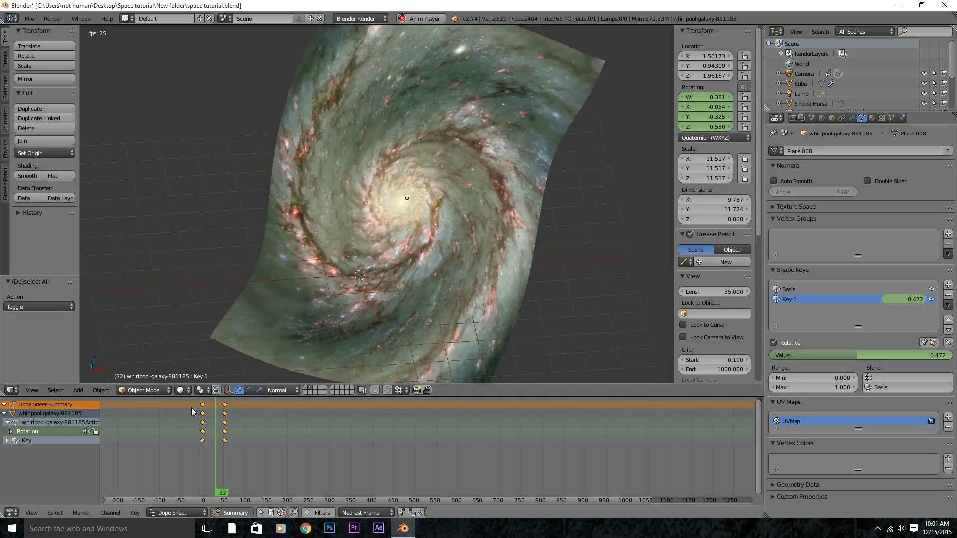
pyautogui.click(12, 513)
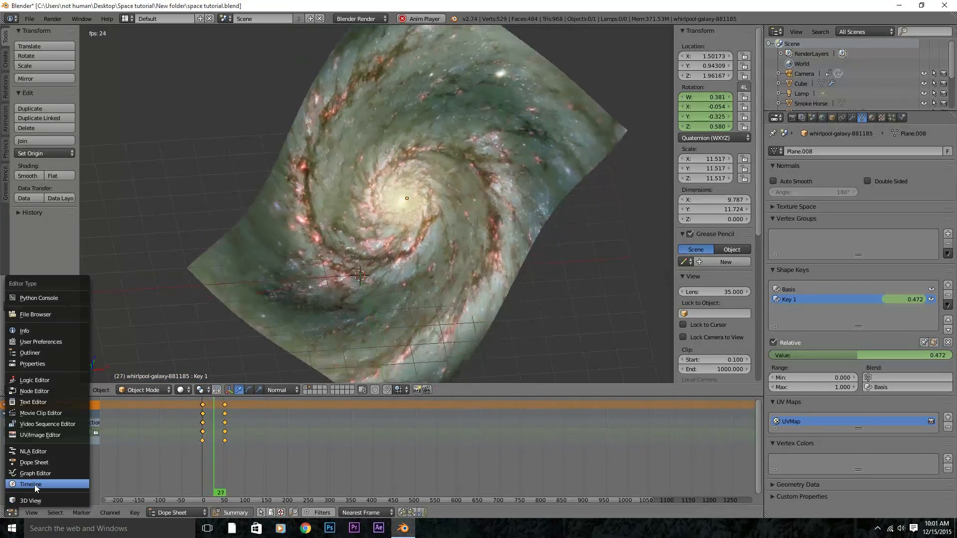
pyautogui.click(33, 484)
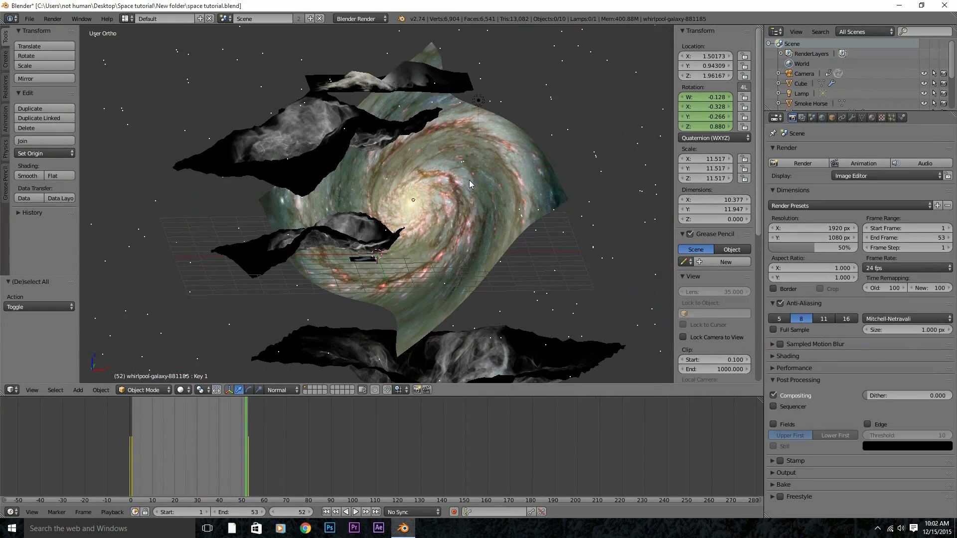
# Go to frame 15 and view the full nebula scene through the camera
pyautogui.moveTo(212, 461); pyautogui.dragTo(163, 443)
pyautogui.press('KP_0')
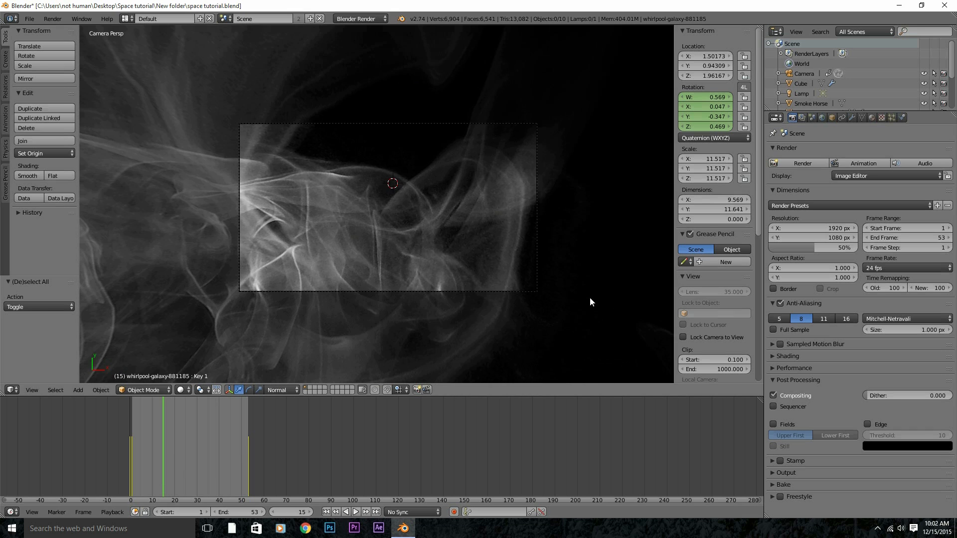
pyautogui.hotkey('shift', 'h')
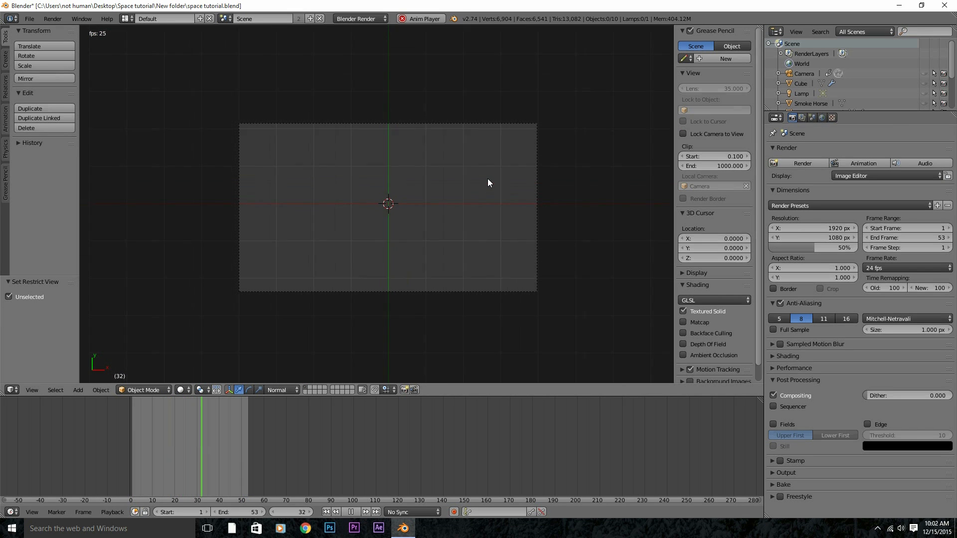
pyautogui.press('Escape')
pyautogui.hotkey('ctrl', 'z')
pyautogui.hotkey('ctrl', 'z')
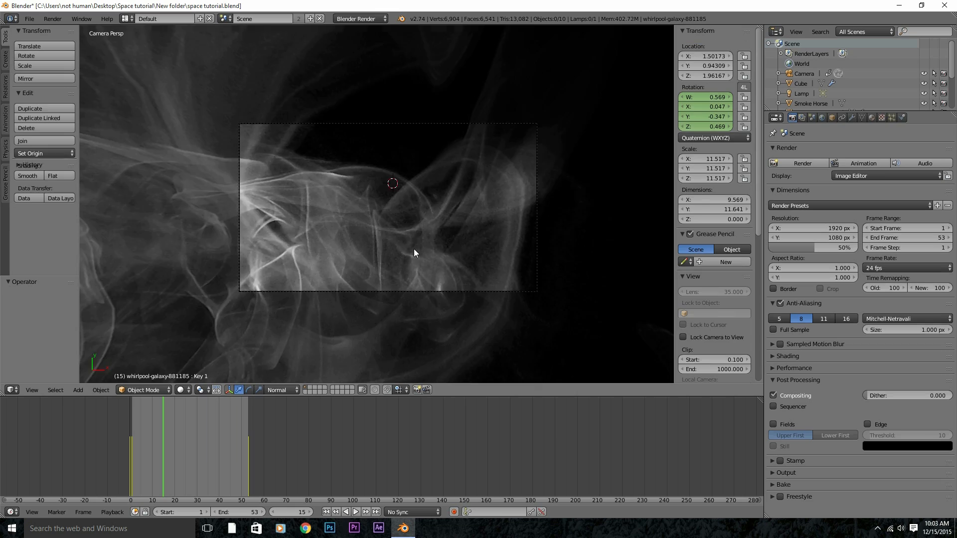
# Isolate the selected whirlpool galaxy plane by hiding all other objects and look at it through the camera
pyautogui.scroll(-3, 414, 250)
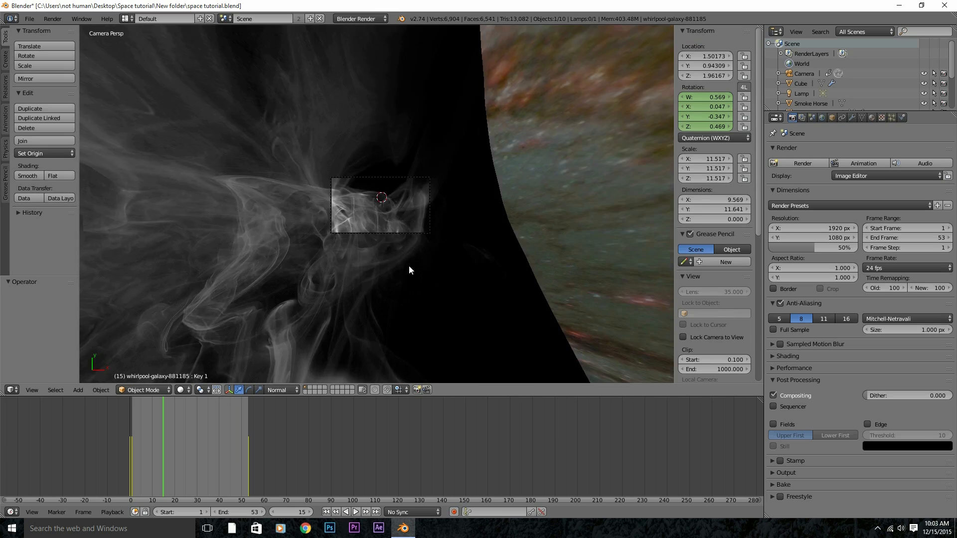
pyautogui.moveTo(409, 267); pyautogui.dragTo(427, 181, button='middle')
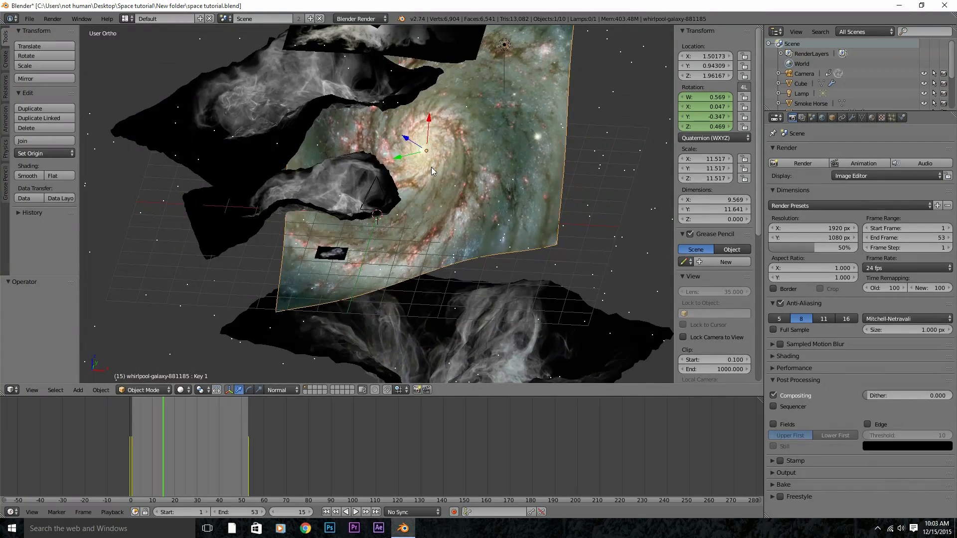
pyautogui.press('KP_0')
pyautogui.hotkey('shift', 'h')
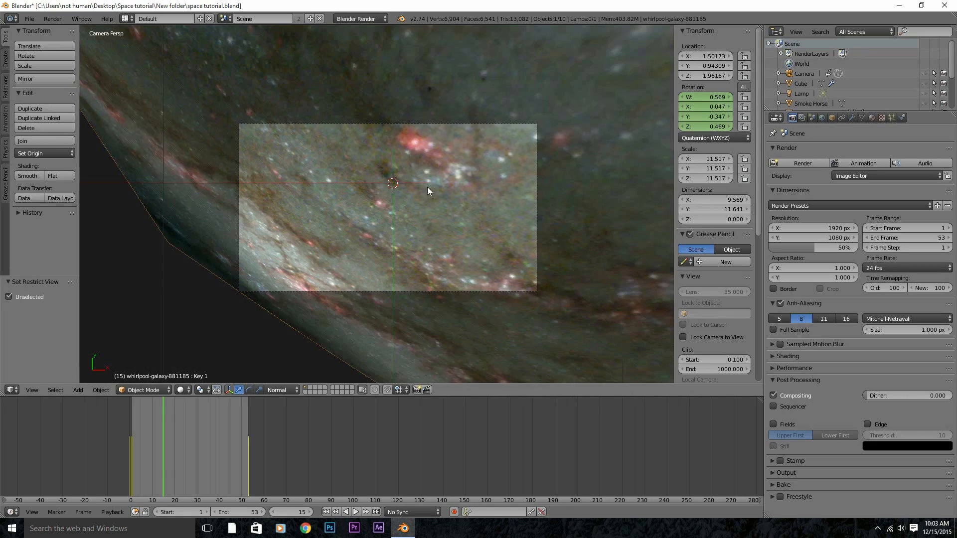
# Play back and scrub the isolated galaxy's spin and twist through the camera with the plane deselected
pyautogui.scroll(2, 418, 198)
pyautogui.hotkey('alt', 'a')
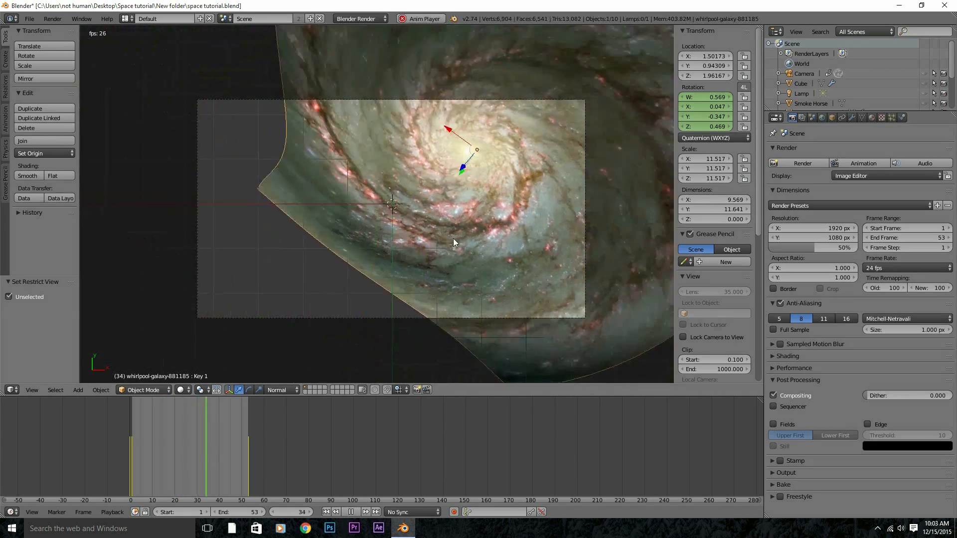
pyautogui.scroll(1, 468, 237)
pyautogui.press('a')
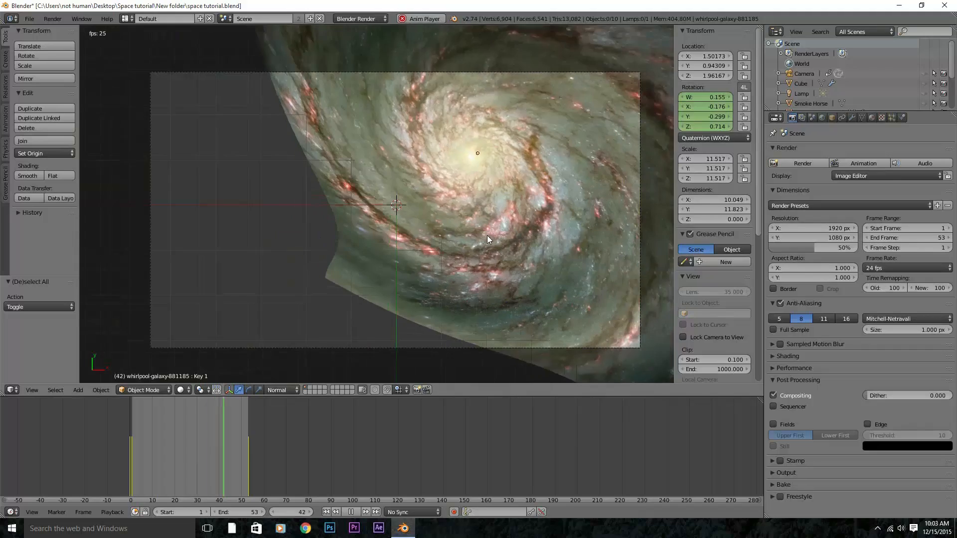
pyautogui.hotkey('alt', 'a')
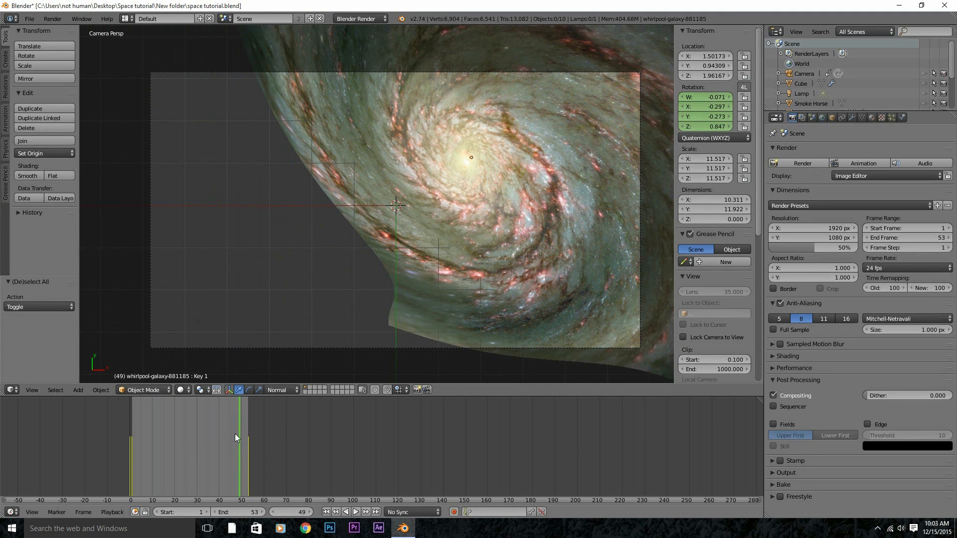
pyautogui.moveTo(234, 433); pyautogui.dragTo(148, 432)
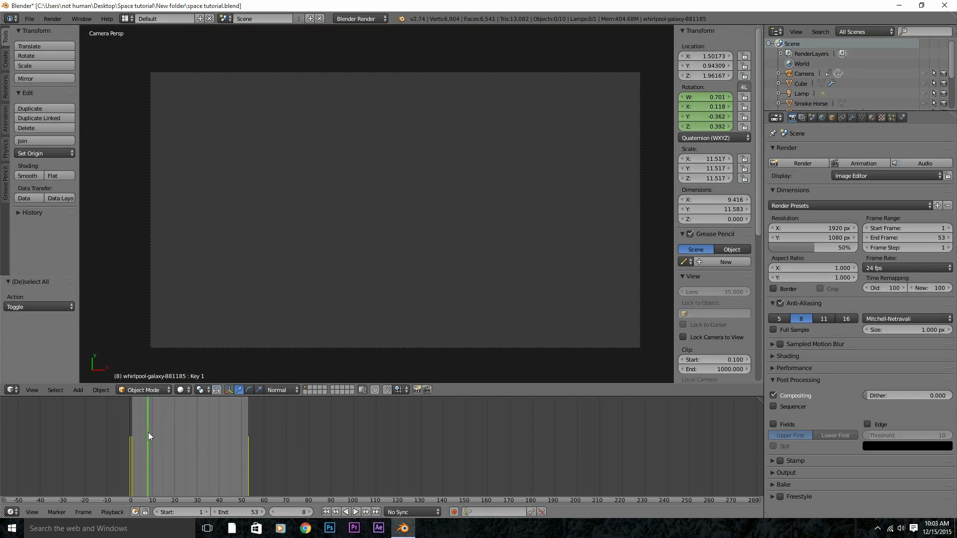
pyautogui.hotkey('alt', 'a')
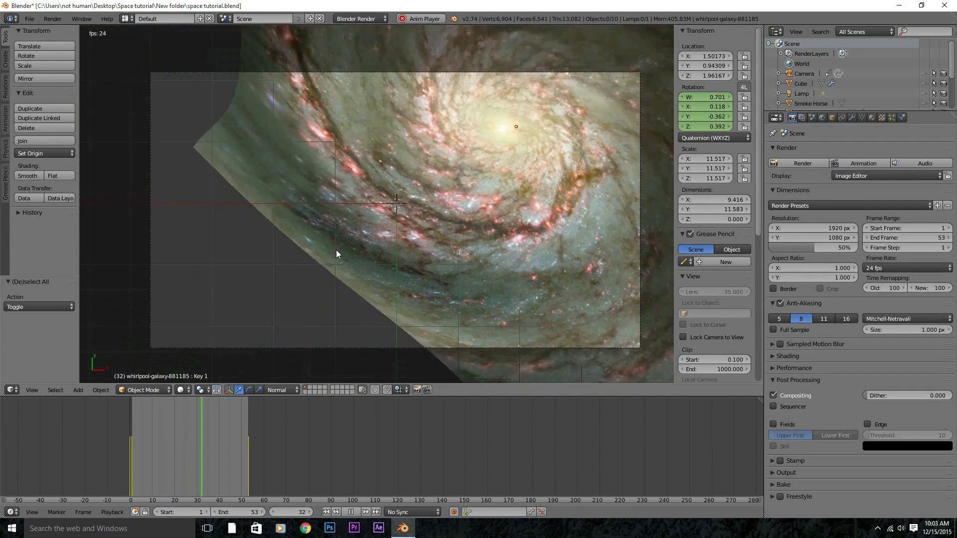
pyautogui.hotkey('alt', 'a')
pyautogui.moveTo(209, 405); pyautogui.dragTo(250, 437)
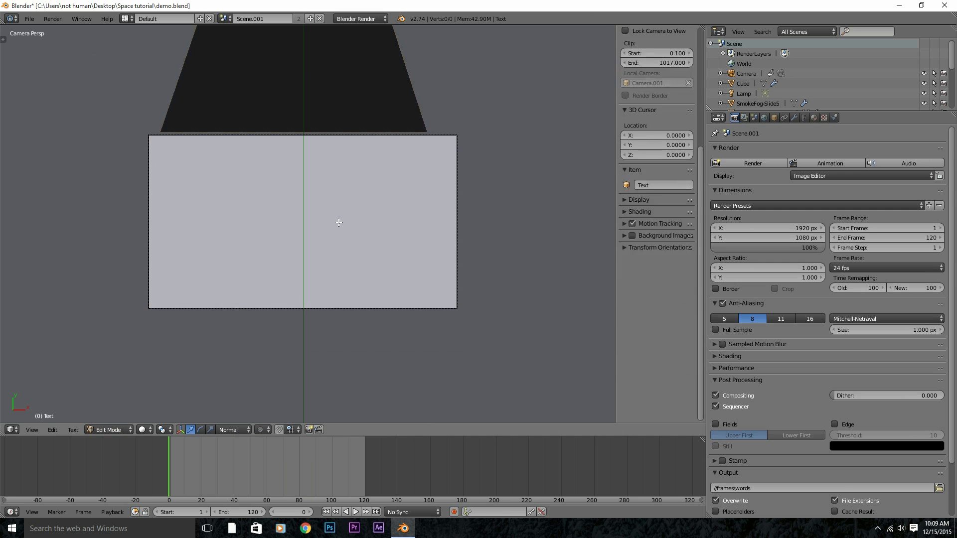
# Leave text editing in demo.blend and play the camera's zoom-out from the SPACE text, starting at frame 0
pyautogui.scroll(-3, 339, 223)
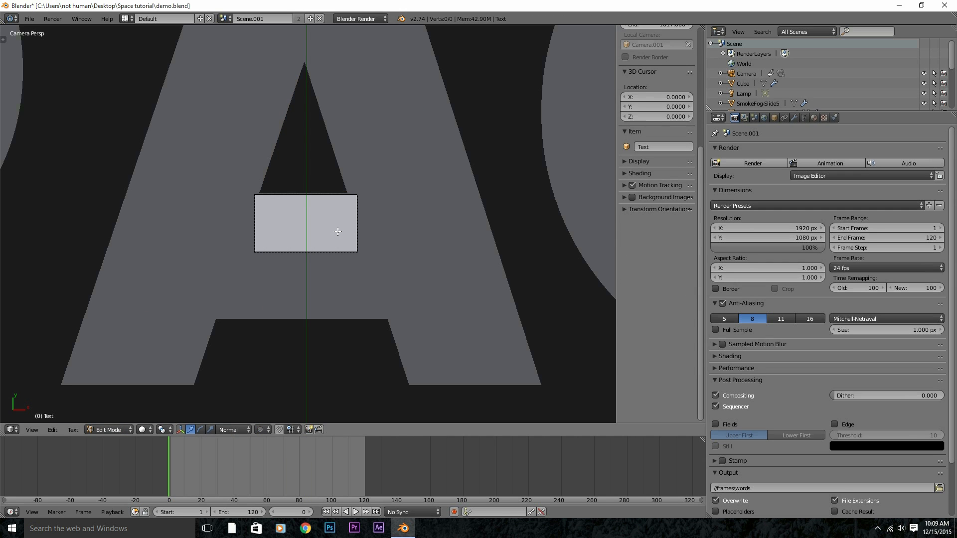
pyautogui.press('Tab')
pyautogui.scroll(4, 357, 217)
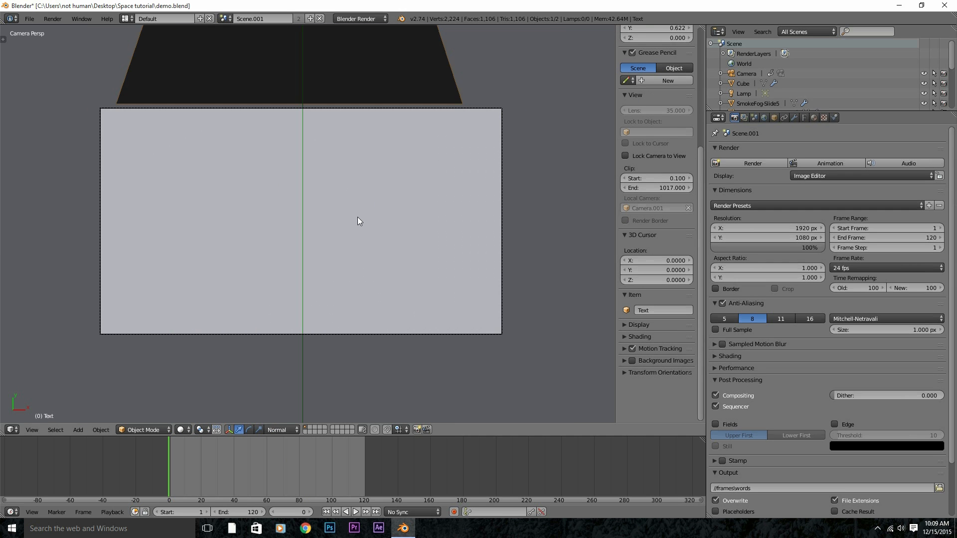
pyautogui.hotkey('alt', 'a')
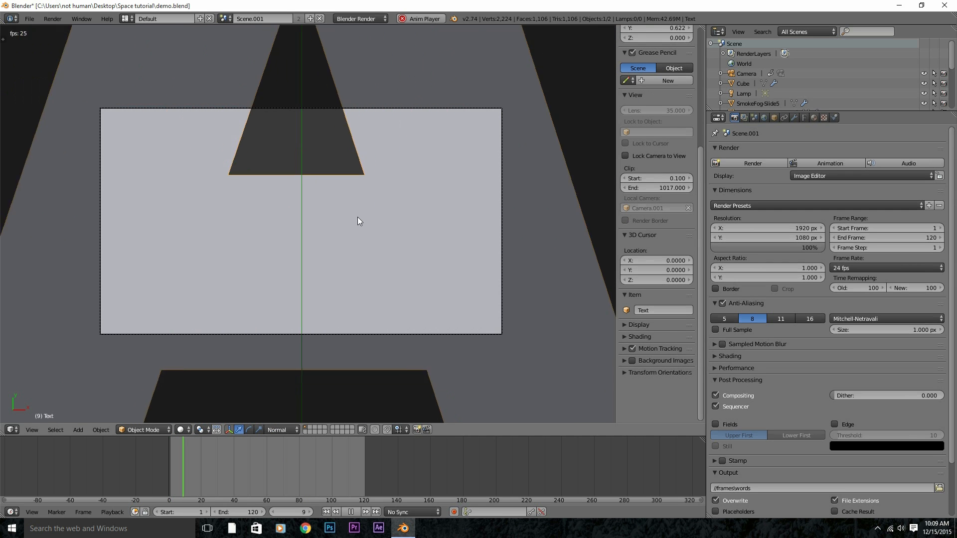
pyautogui.scroll(2, 357, 216)
pyautogui.hotkey('alt', 'a')
pyautogui.moveTo(177, 464); pyautogui.dragTo(160, 465)
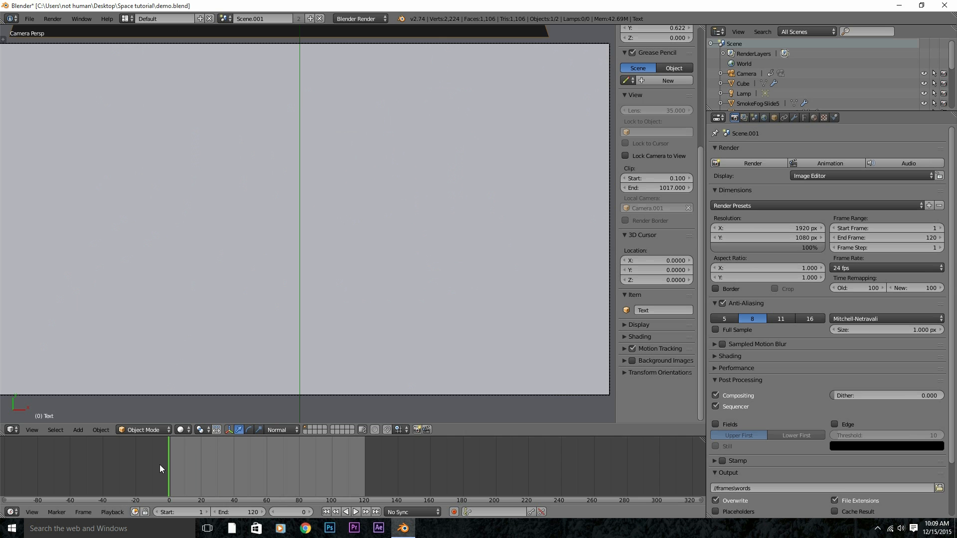
pyautogui.hotkey('alt', 'a')
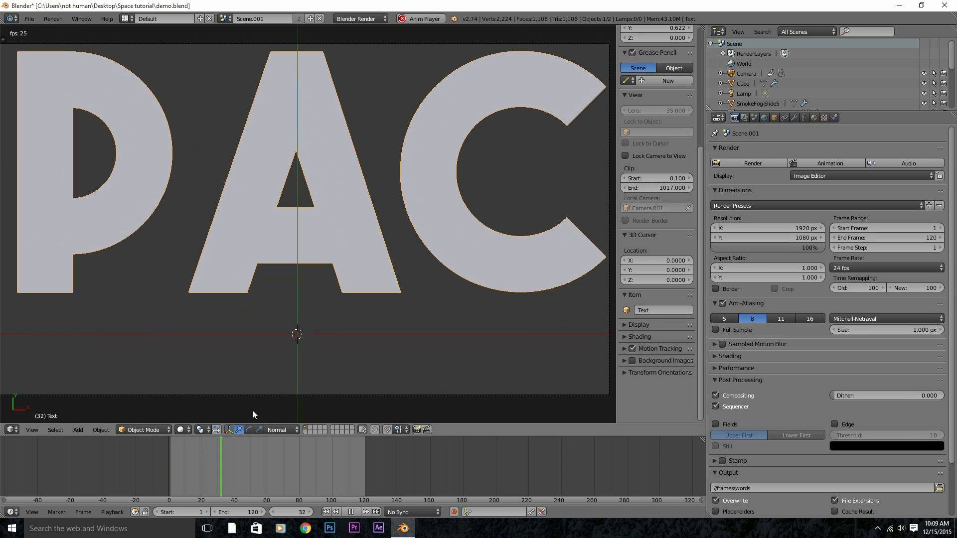
pyautogui.click(167, 468)
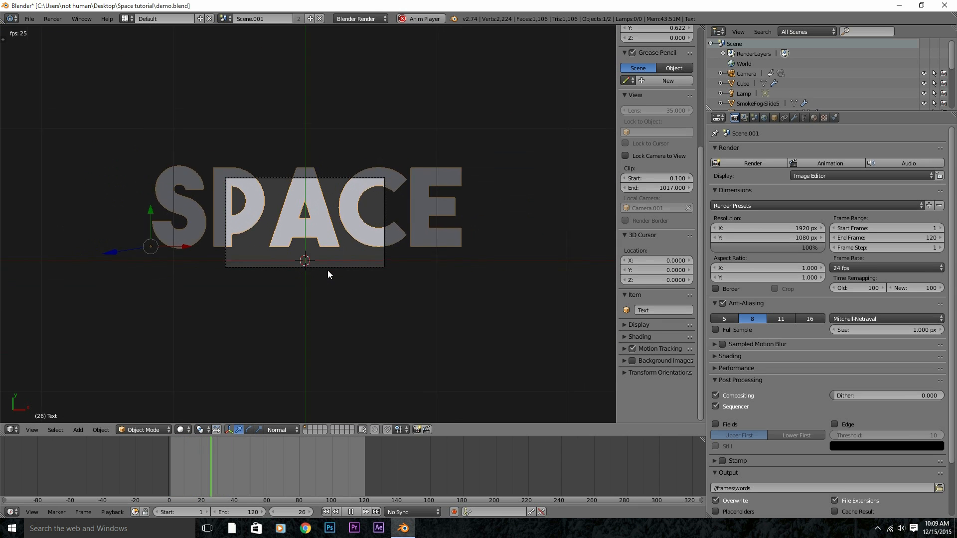
# View the camera and SPACE text from outside during playback, then replay the zoom-out through the camera from frame 0
pyautogui.moveTo(335, 266); pyautogui.dragTo(333, 238, button='middle')
pyautogui.hotkey('alt', 'a')
pyautogui.scroll(-5, 309, 215)
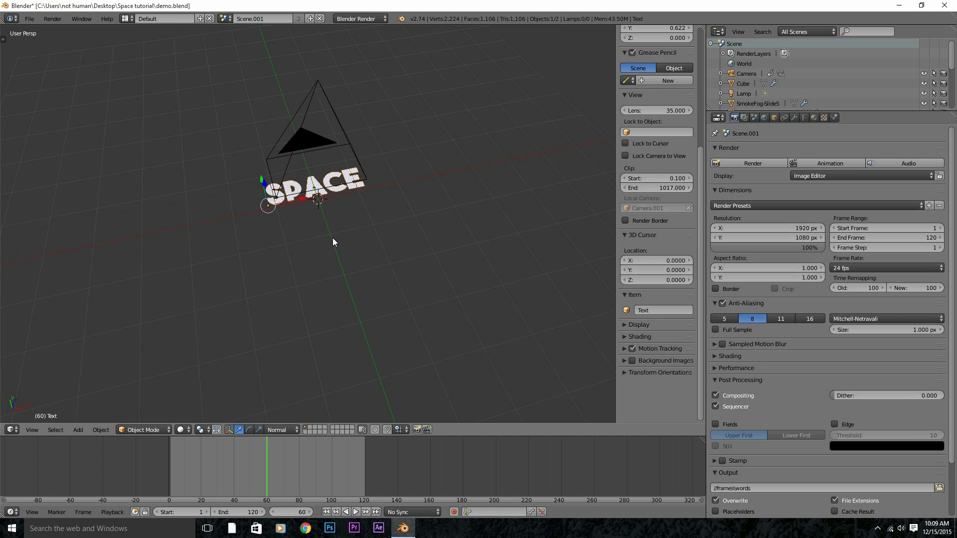
pyautogui.hotkey('alt', 'a')
pyautogui.click(168, 469)
pyautogui.press('KP_0')
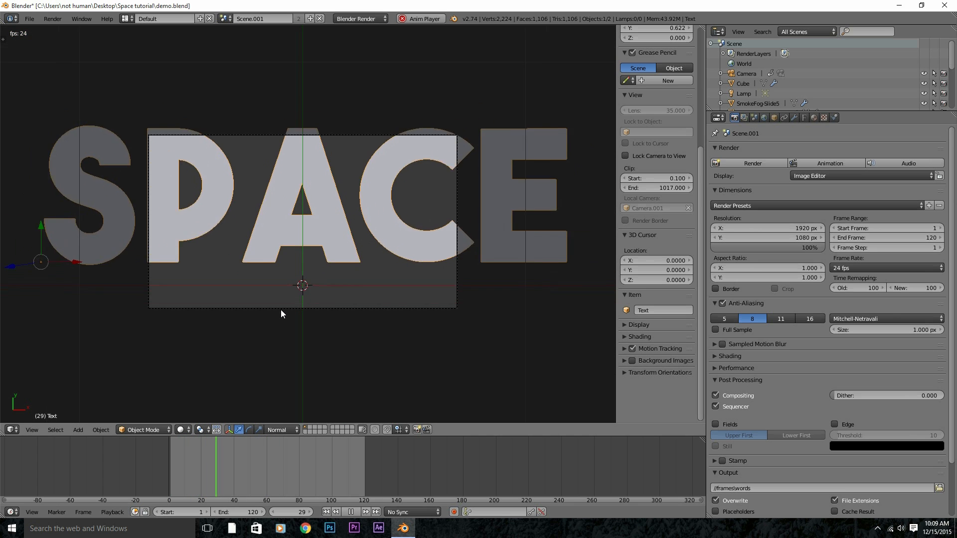
# Replace the text object's word SPACE with BLEND
pyautogui.press('Tab')
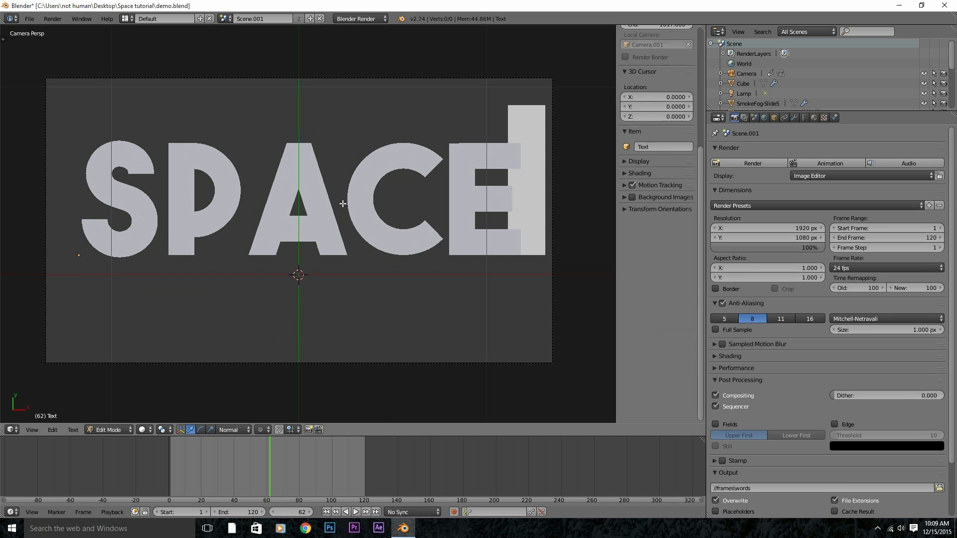
pyautogui.press('BackSpace')
pyautogui.press('BackSpace')
pyautogui.press('BackSpace')
pyautogui.press('BackSpace')
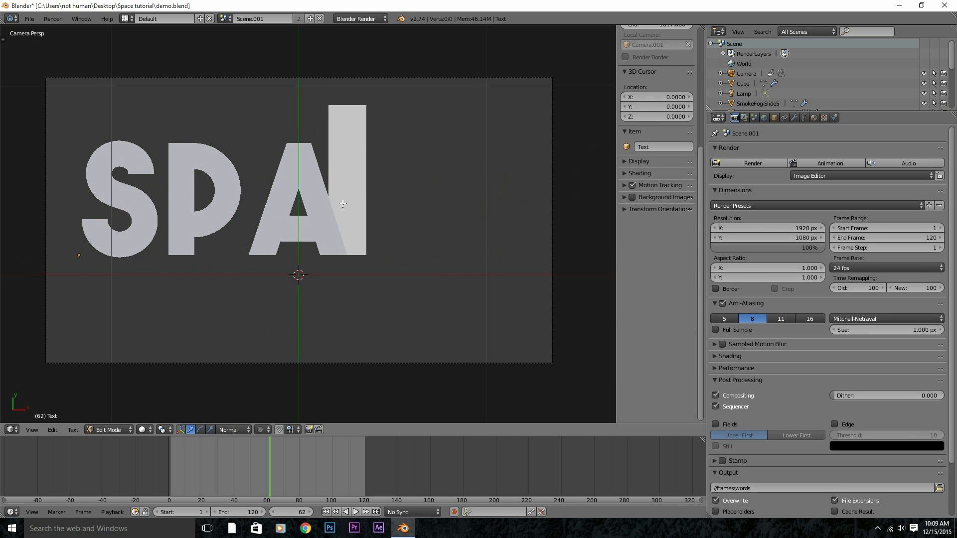
pyautogui.press('BackSpace')
pyautogui.write('BLEND')
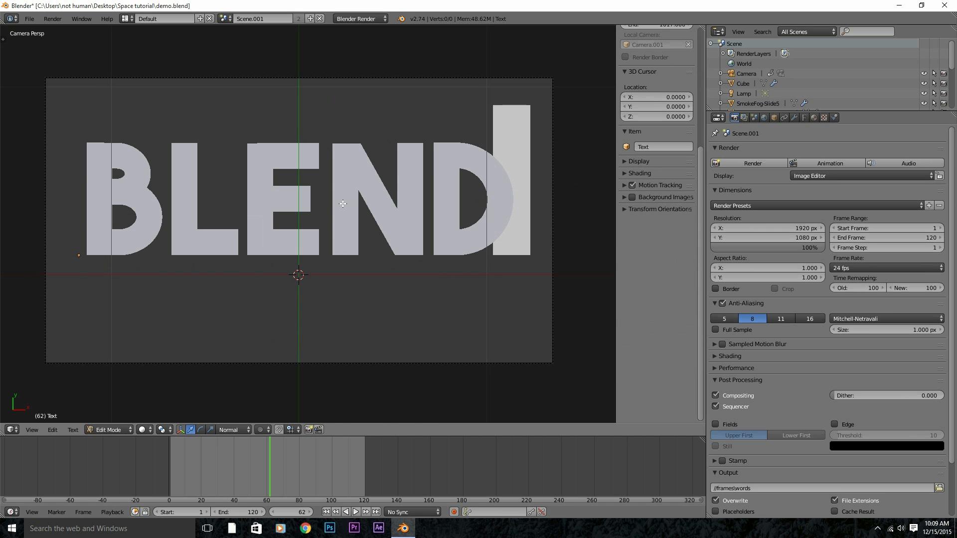
pyautogui.press('Tab')
# Go to frame 0 and move the camera until a solid part of the letter E fills its whole view
pyautogui.moveTo(254, 462); pyautogui.dragTo(150, 461)
pyautogui.rightClick(415, 364)
pyautogui.press('g')
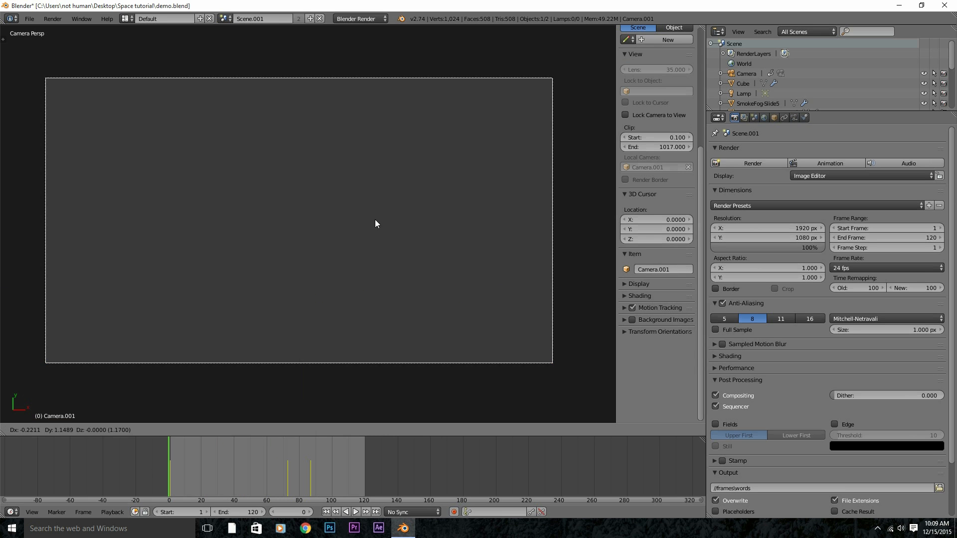
pyautogui.rightClick(389, 339)
pyautogui.scroll(-3, 326, 238)
pyautogui.press('g')
pyautogui.rightClick(322, 254)
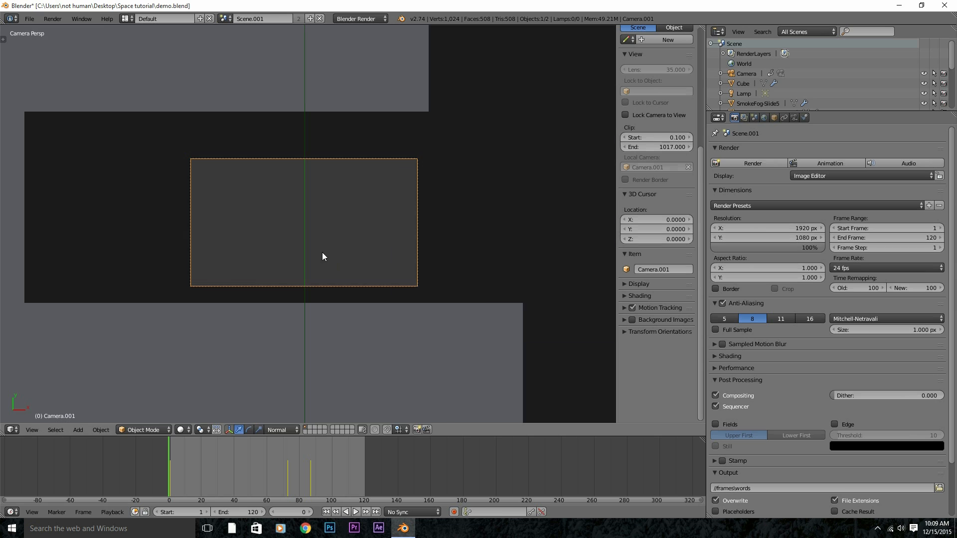
pyautogui.press('g')
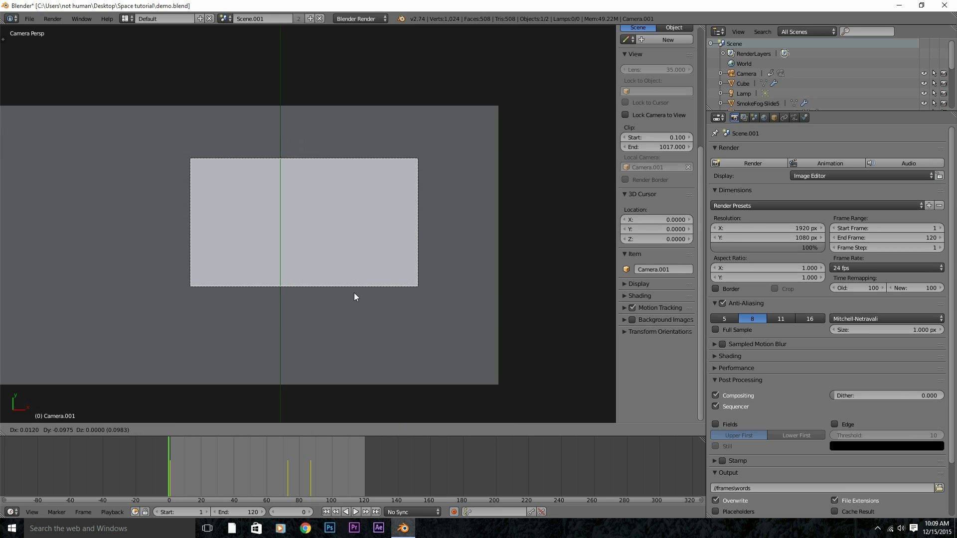
pyautogui.click(370, 211)
# Insert a LocRot keyframe for the camera at frame 0 and play the animation
pyautogui.press('i')
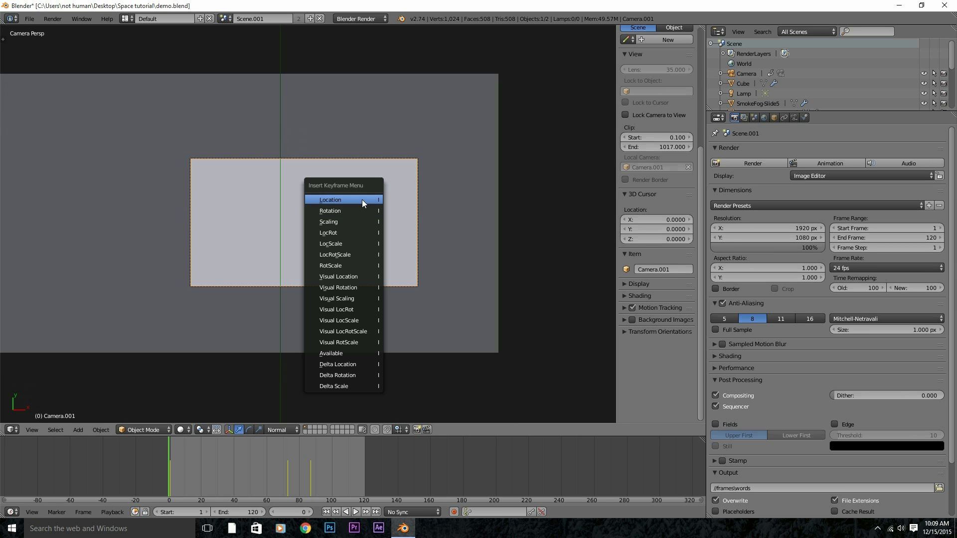
pyautogui.click(366, 231)
pyautogui.hotkey('alt', 'a')
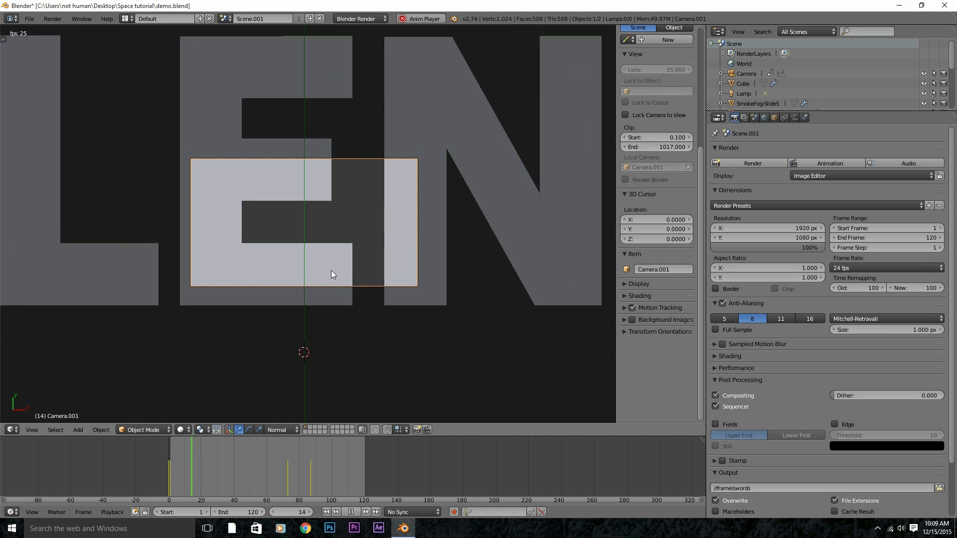
pyautogui.hotkey('alt', 'a')
# Delete the camera's keyframe at frame 1 and play the zoom-out again
pyautogui.moveTo(171, 473); pyautogui.dragTo(172, 472)
pyautogui.hotkey('alt', 'i')
pyautogui.click(307, 302)
pyautogui.press('Left')
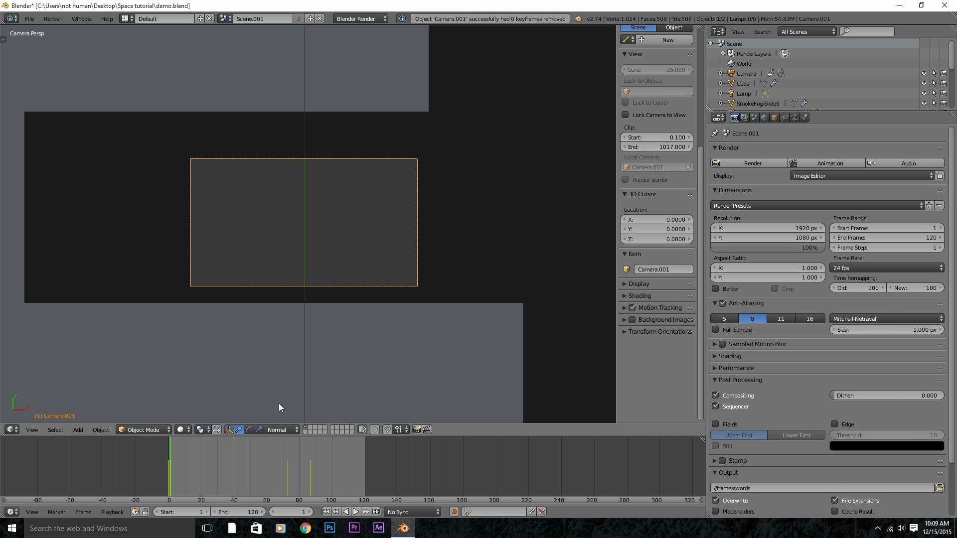
pyautogui.hotkey('alt', 'i')
pyautogui.click(351, 315)
pyautogui.hotkey('alt', 'a')
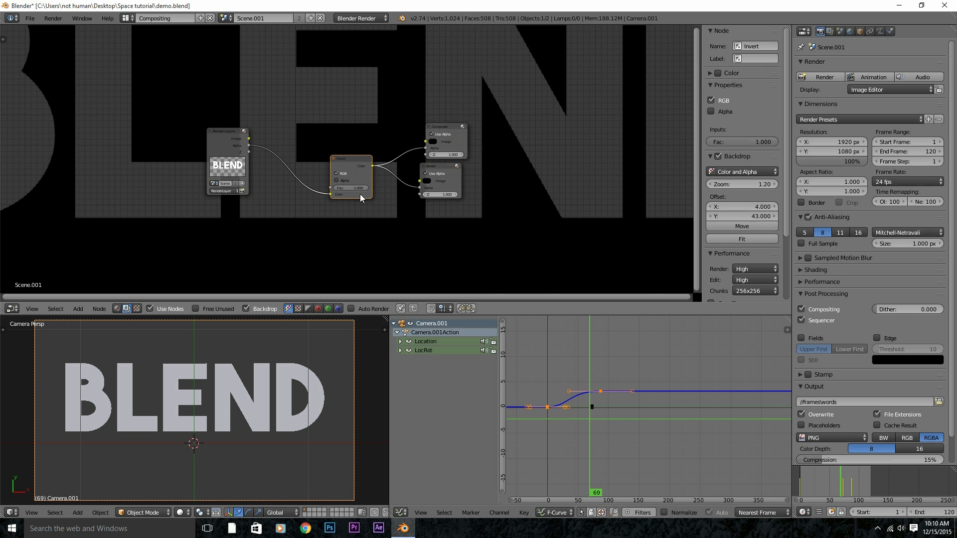
# Maximize the compositing node editor and examine how the inverted render alpha feeds the Composite and Viewer nodes
pyautogui.hotkey('ctrl', 'Up')
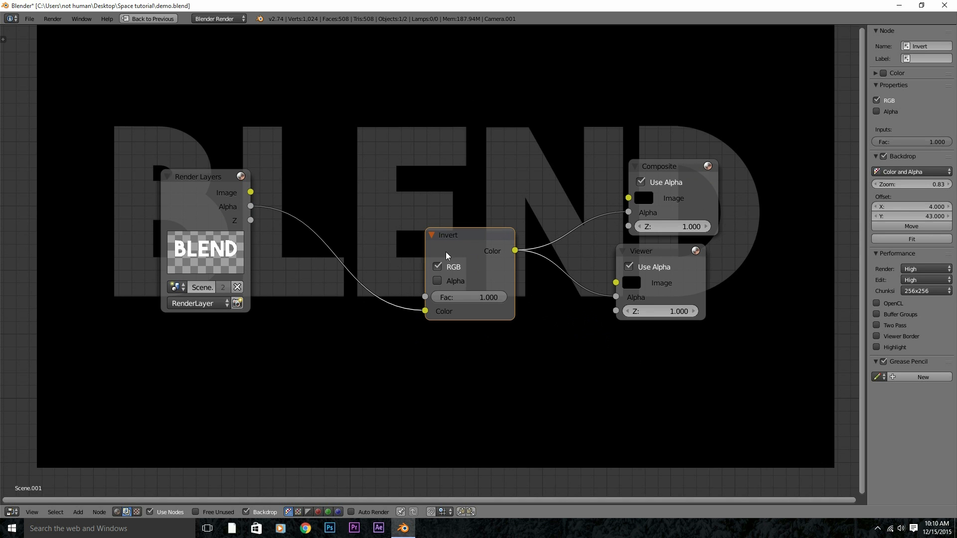
pyautogui.moveTo(559, 252); pyautogui.dragTo(267, 197, button='middle')
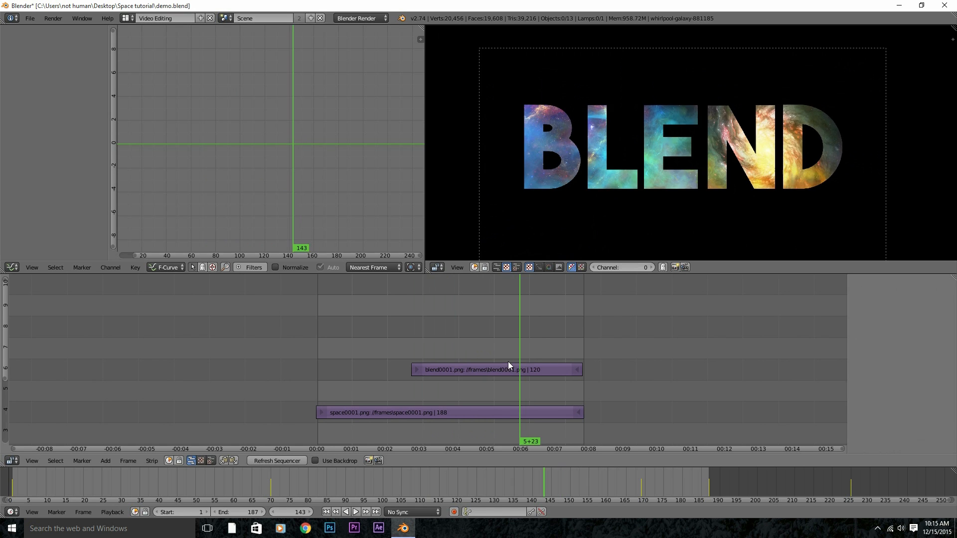
# Select the blend0001.png strip in the sequencer to examine its settings, scrub the composite to frame 135, and minimize the window
pyautogui.moveTo(508, 363)
pyautogui.mouseDown()
pyautogui.moveTo(469, 366)
pyautogui.moveTo(539, 360)
pyautogui.moveTo(400, 361)
pyautogui.moveTo(426, 350)
pyautogui.moveTo(480, 355)
pyautogui.moveTo(502, 374)
pyautogui.mouseUp()
pyautogui.rightClick(504, 375)
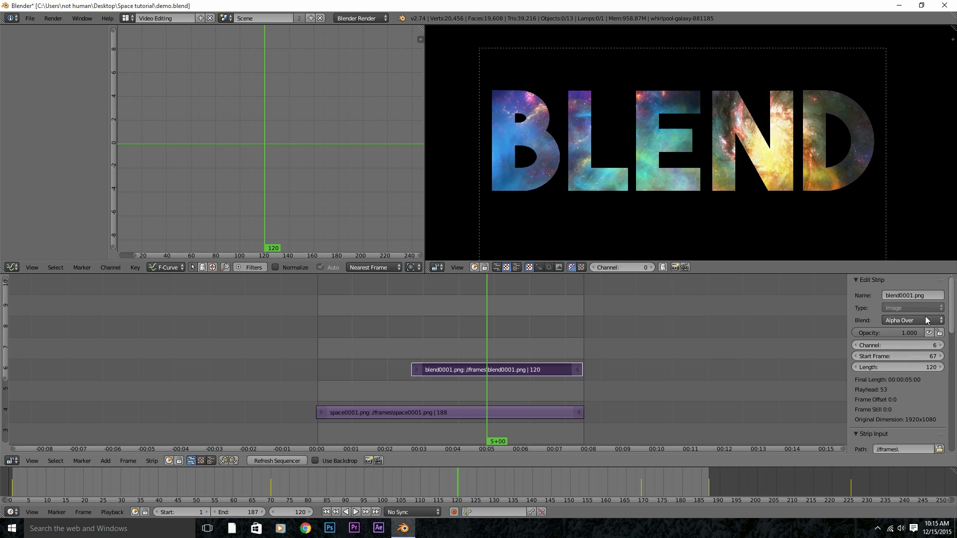
pyautogui.moveTo(481, 355); pyautogui.dragTo(509, 355)
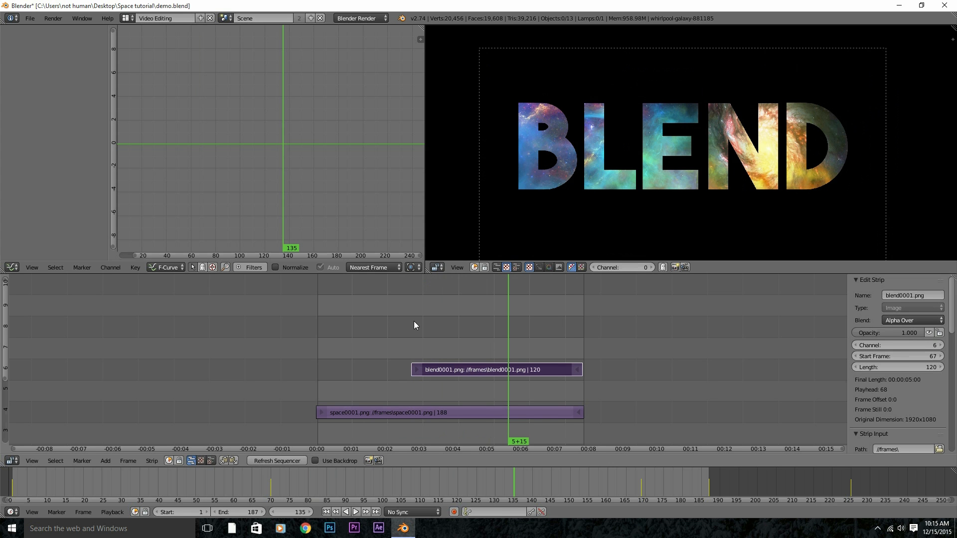
pyautogui.click(902, 7)
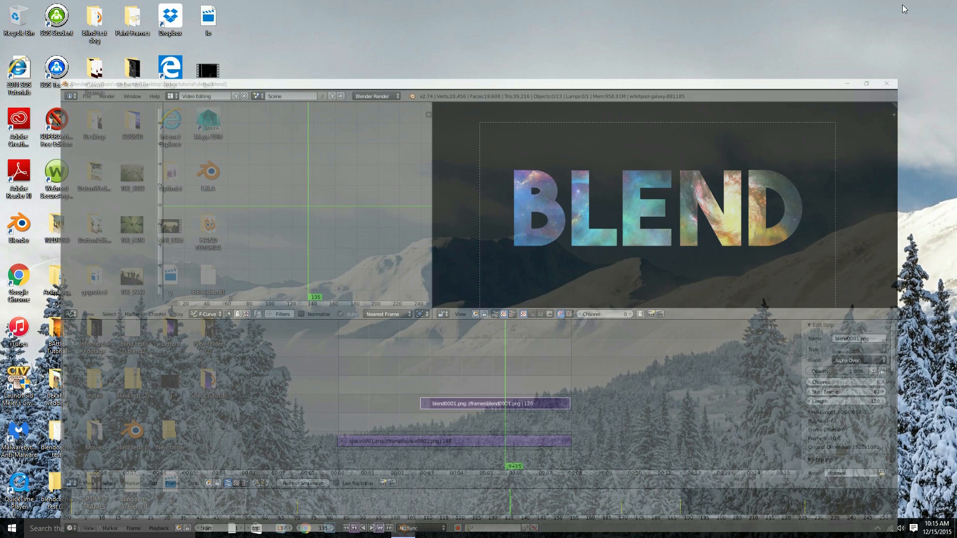